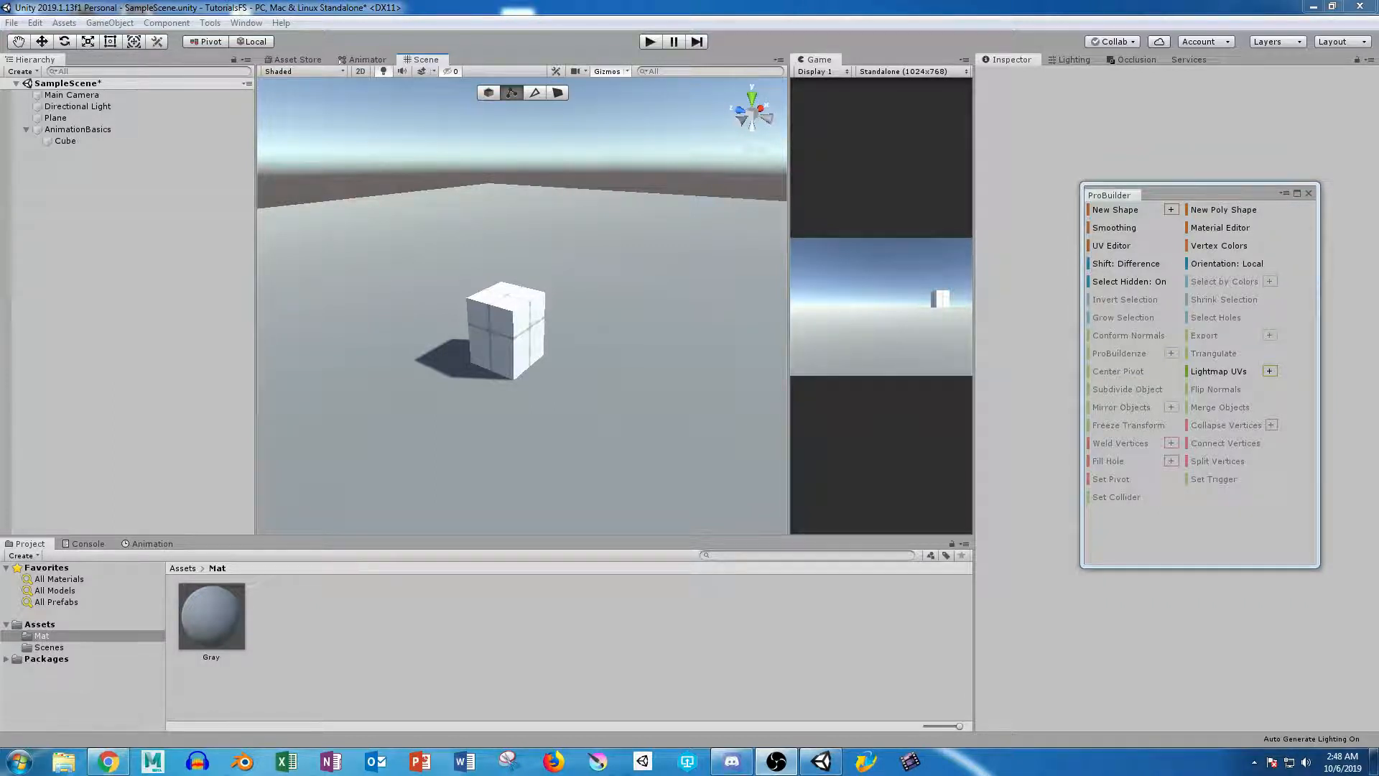
Return ProBuilder to object selection mode and duplicate the Cube under AnimationBasics three times.
click(506, 330)
alt+drag(506, 330, 563, 359)
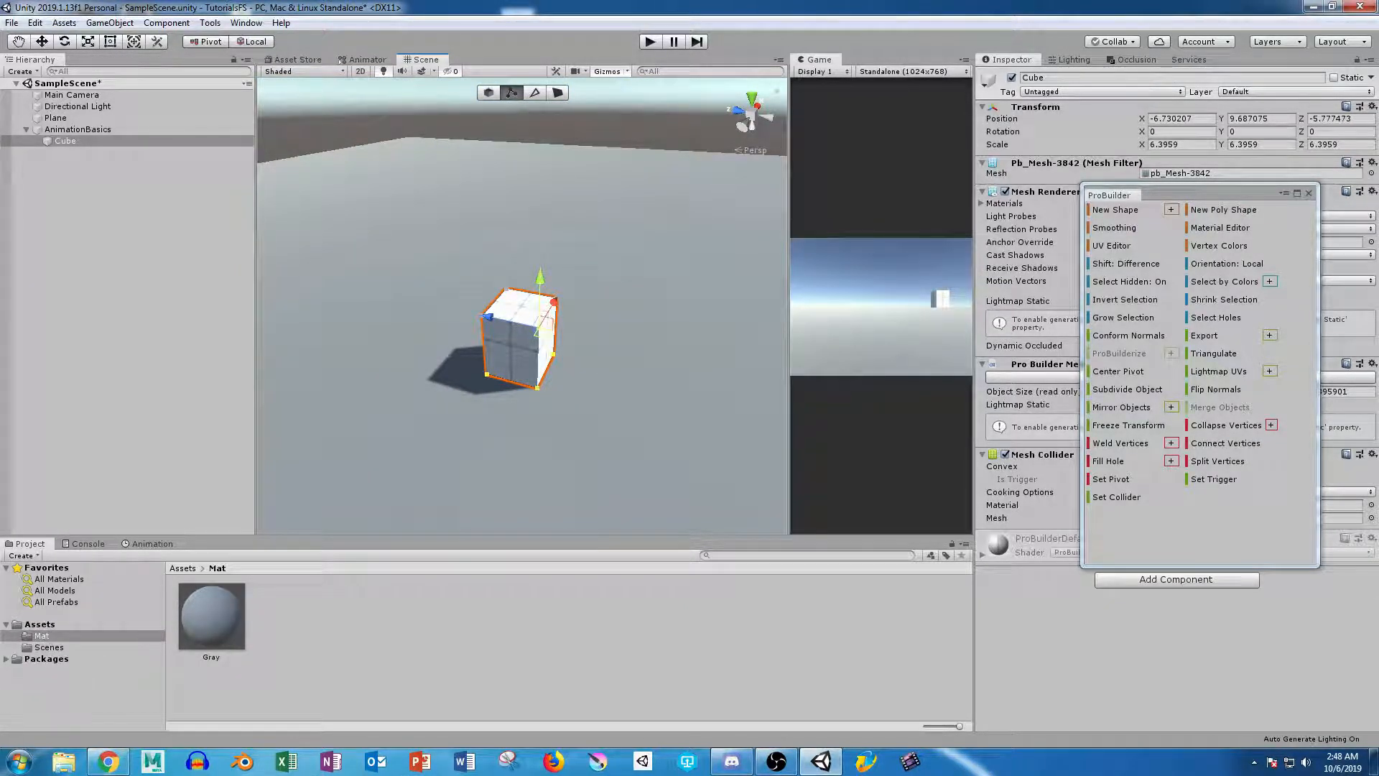
key(Escape)
key(shift+d)
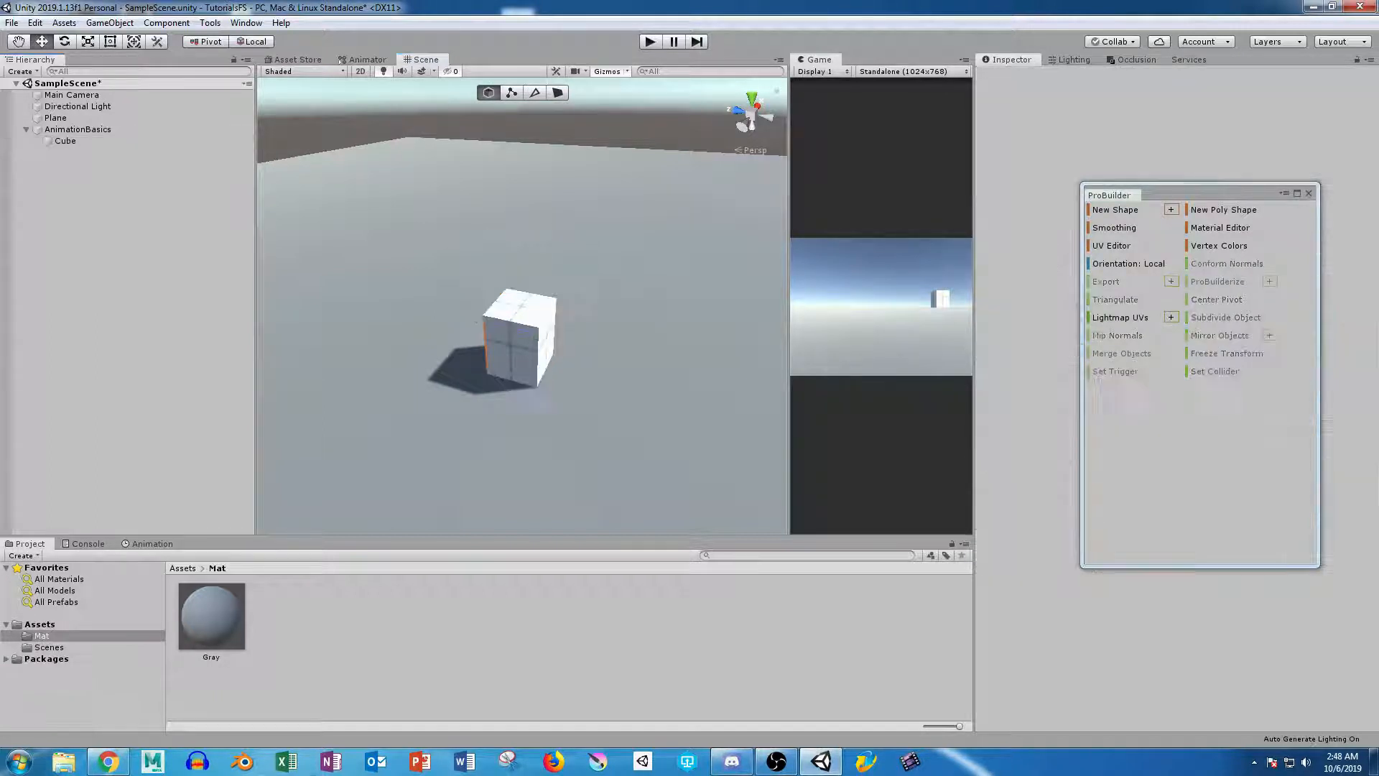
click(65, 141)
key(ctrl+d)
key(ctrl+d)
key(ctrl+d)
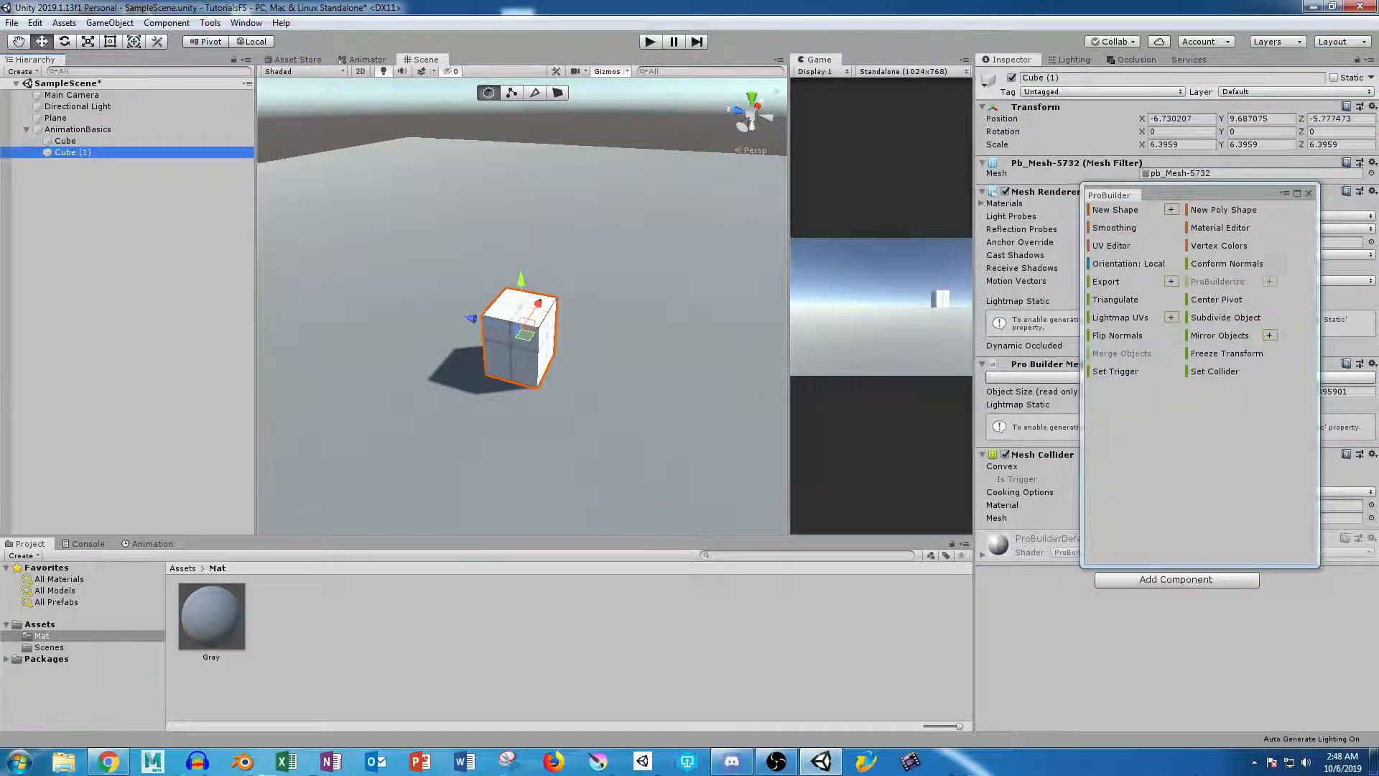
key(Escape)
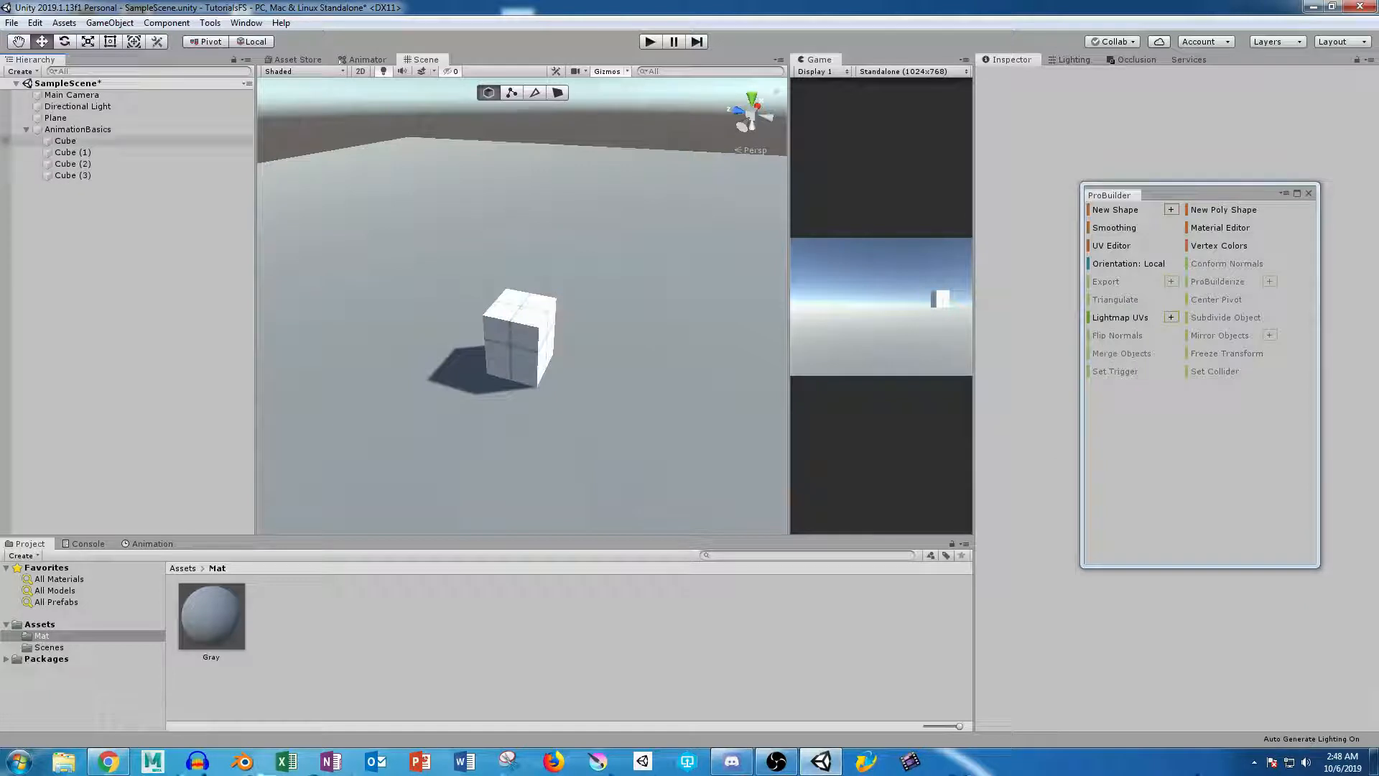
Try raising the three duplicated cubes together along the Y axis, and undo the move.
click(73, 153)
key(shift+Down)
key(shift+Down)
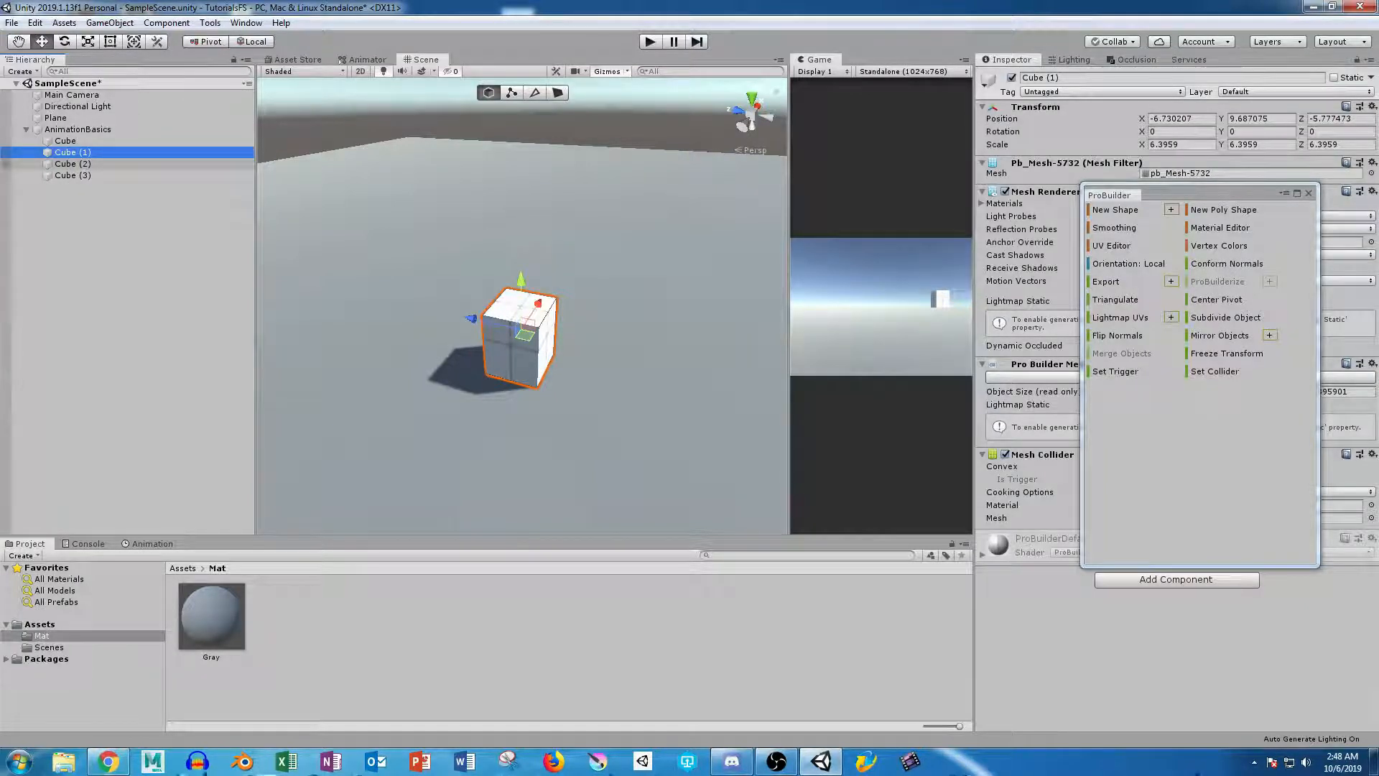
drag(521, 280, 521, 219)
key(ctrl+z)
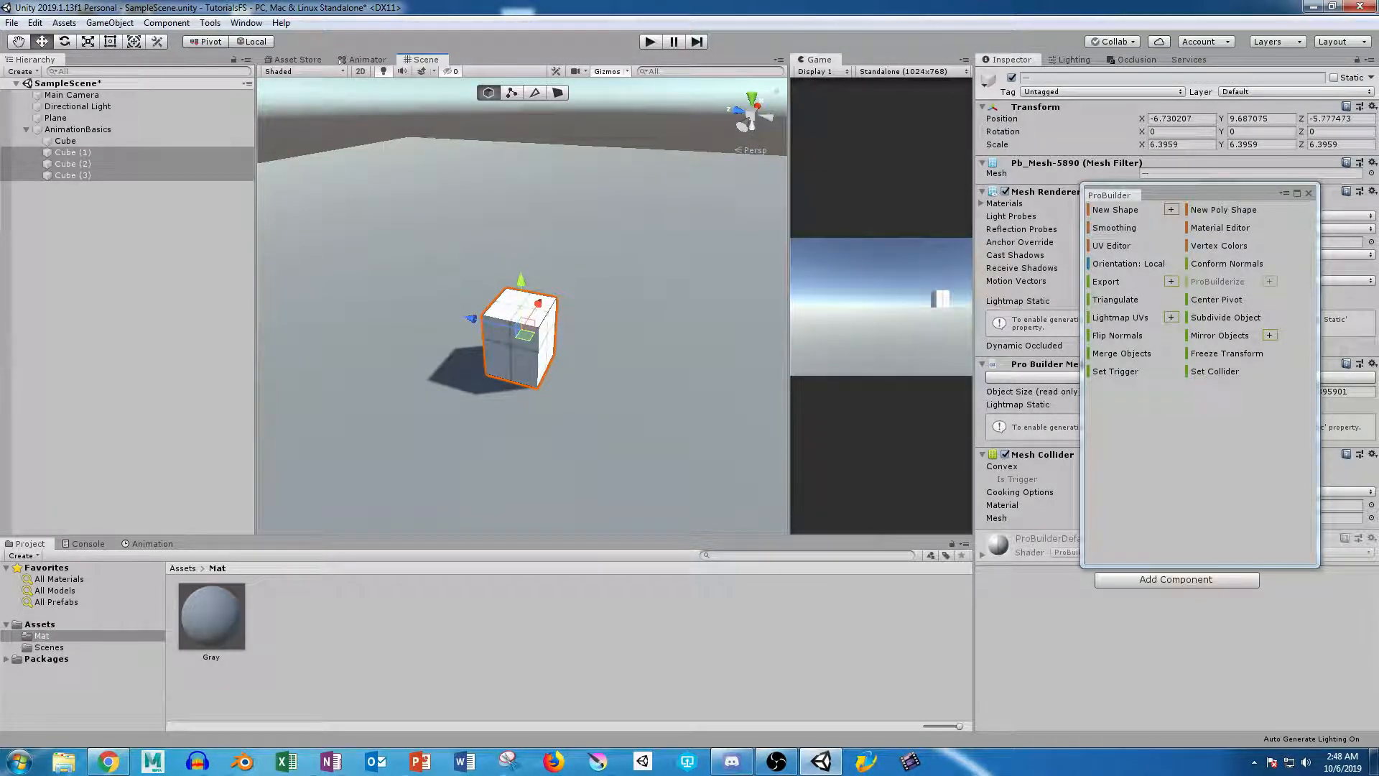
Examine the AnimationBasics parent and each of its child cubes in the hierarchy.
click(108, 215)
click(78, 130)
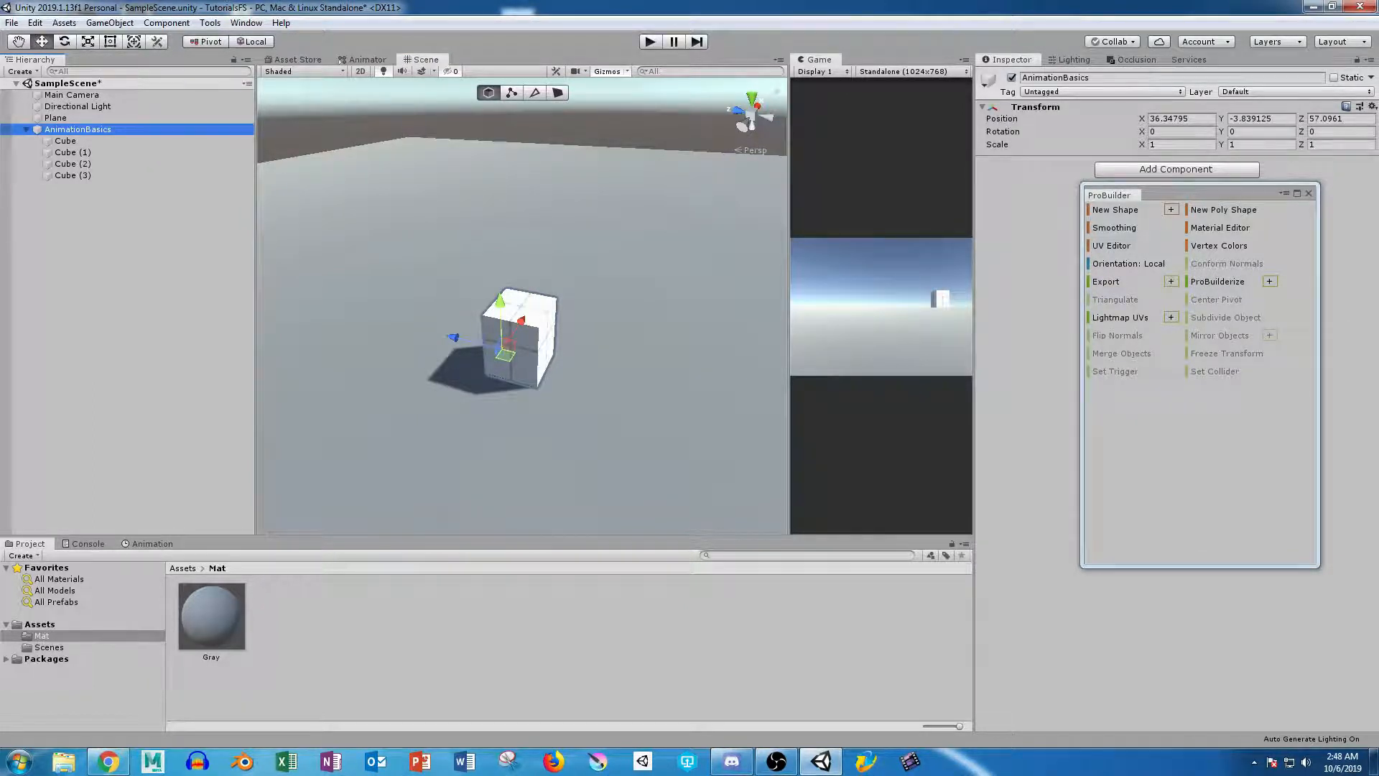
key(Down)
key(Down)
key(Down)
key(Down)
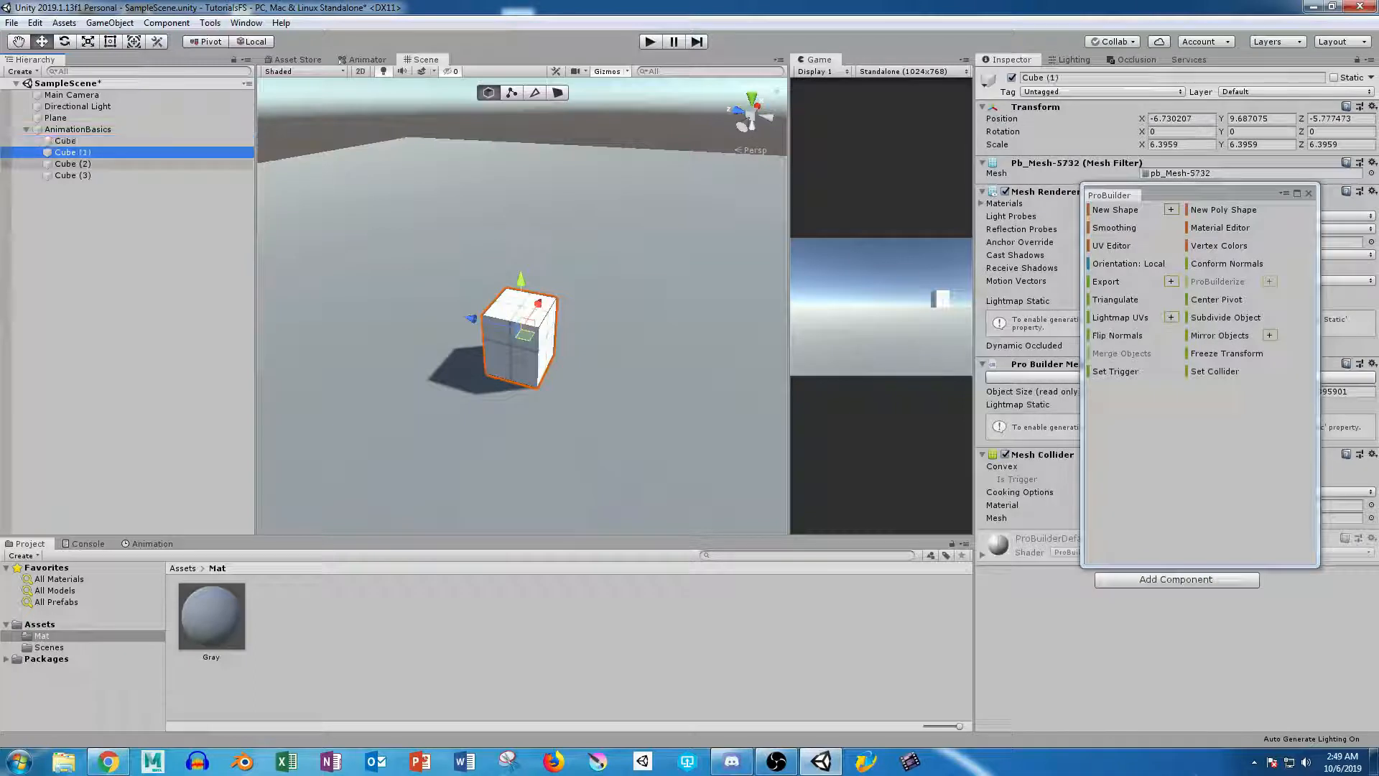
click(127, 229)
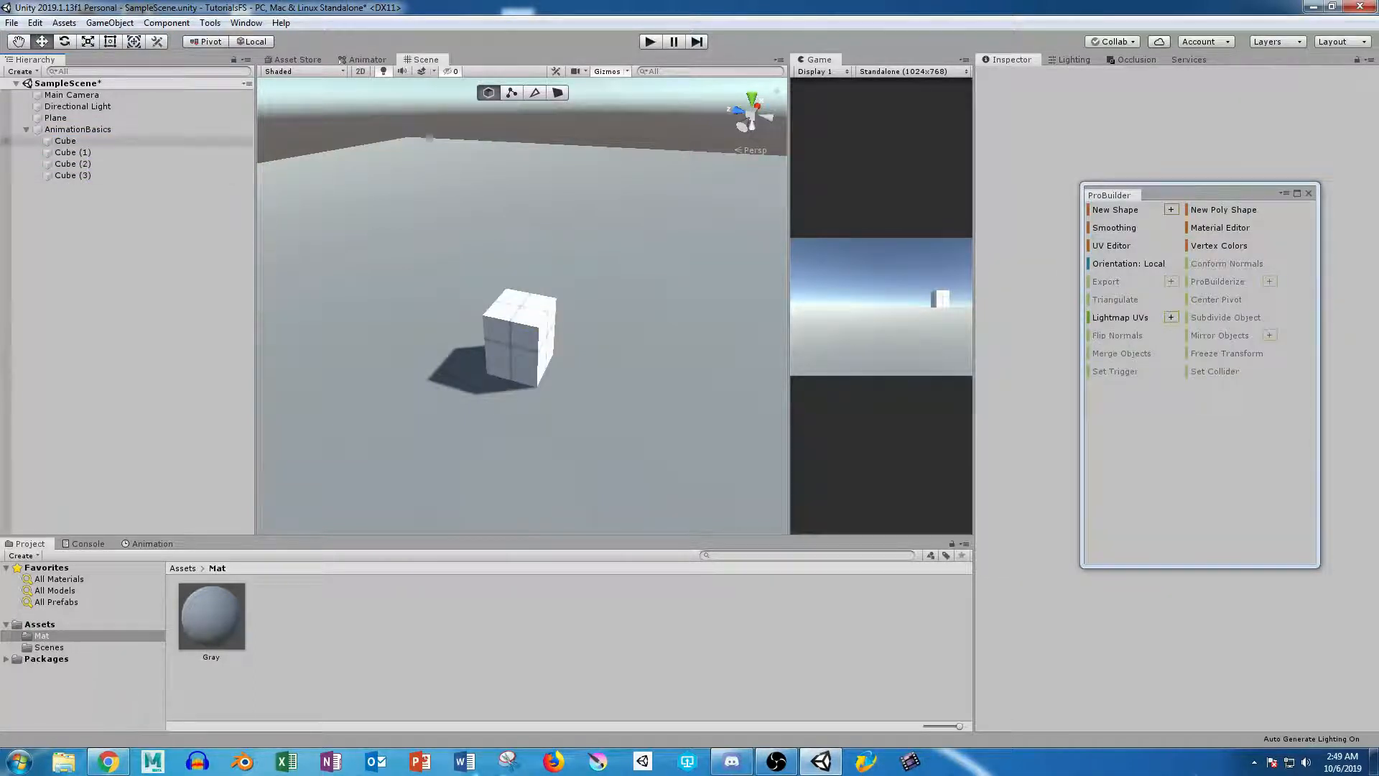
click(77, 129)
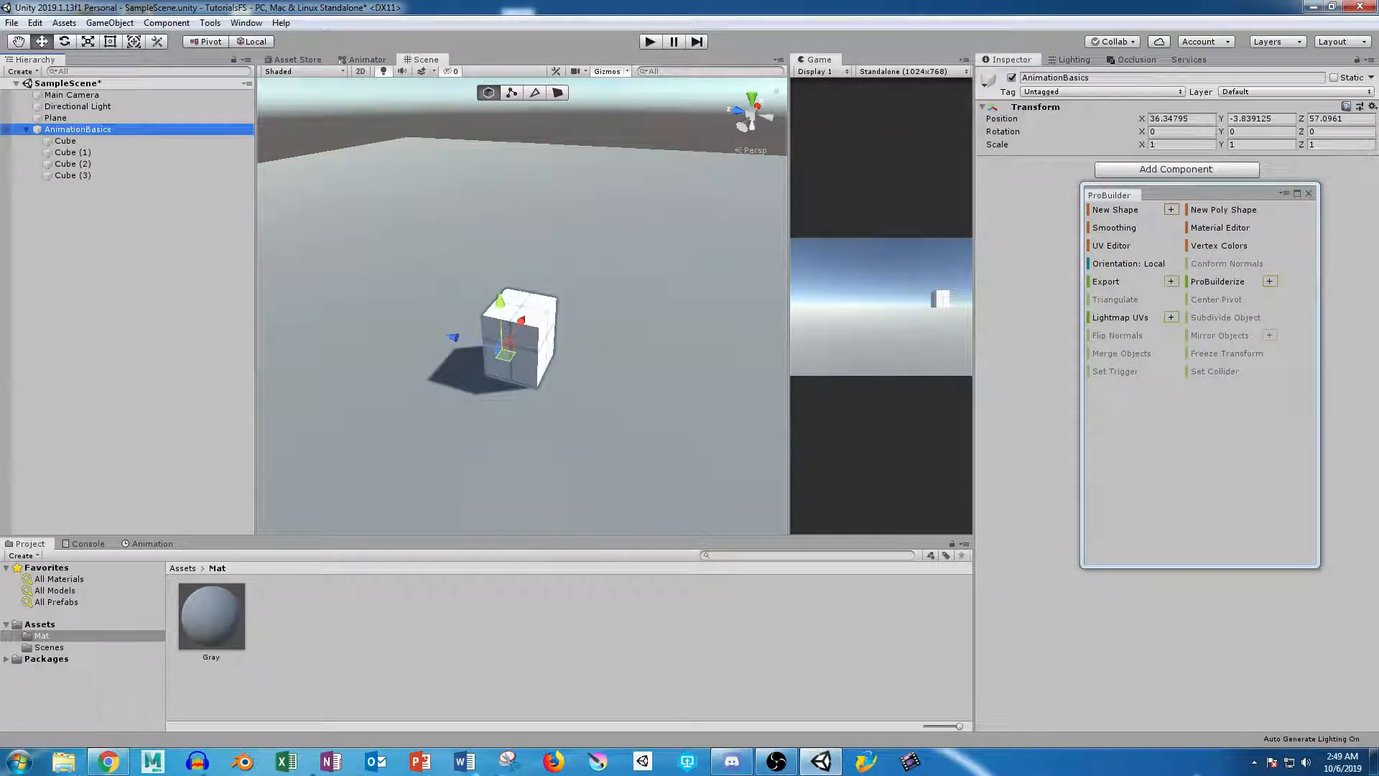
Nest the duplicates in a chain: Cube (3) under Cube, Cube (2) under Cube (3), and Cube (1) under Cube (2).
click(73, 152)
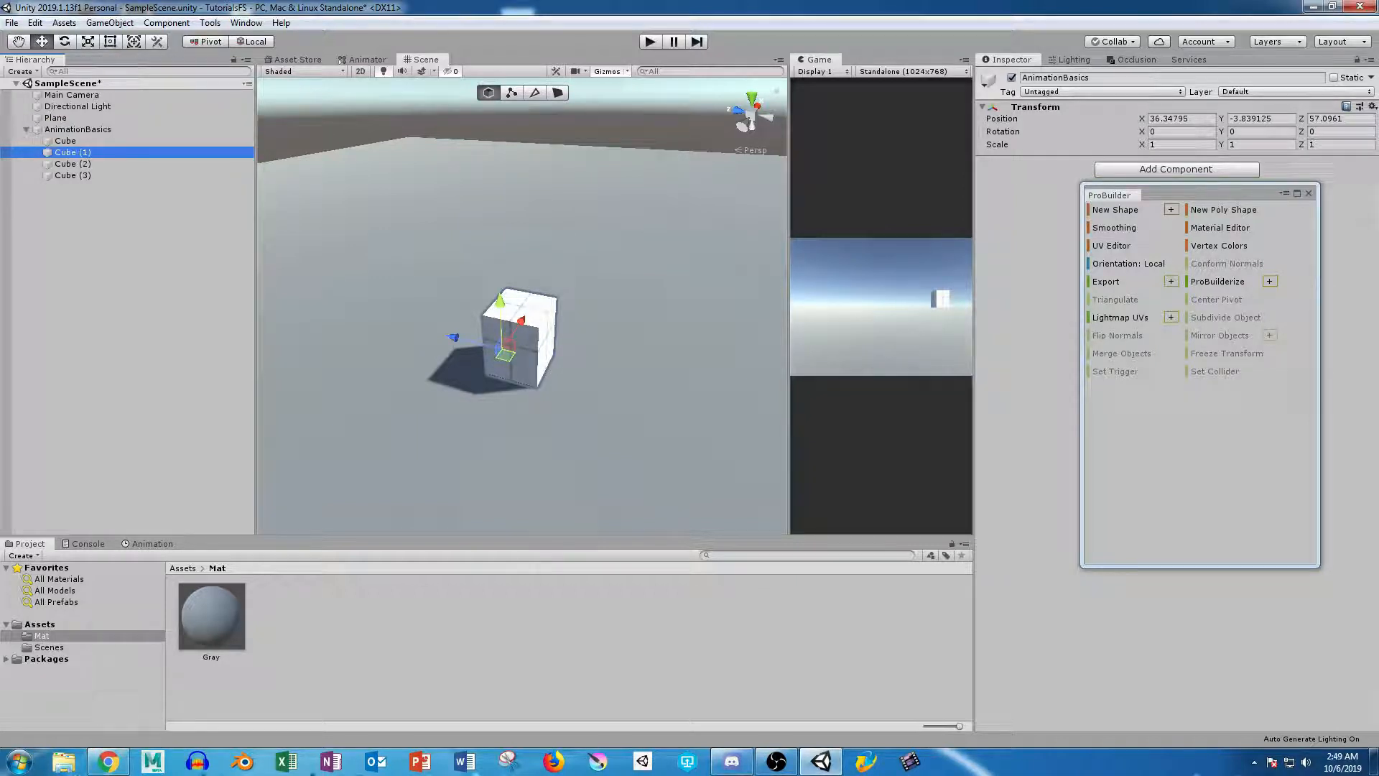
shift+click(73, 175)
mouse_move(72, 175)
mouse_down()
mouse_move(72, 135)
mouse_move(66, 176)
mouse_move(83, 152)
mouse_move(83, 164)
mouse_up()
ctrl+click(82, 153)
click(83, 175)
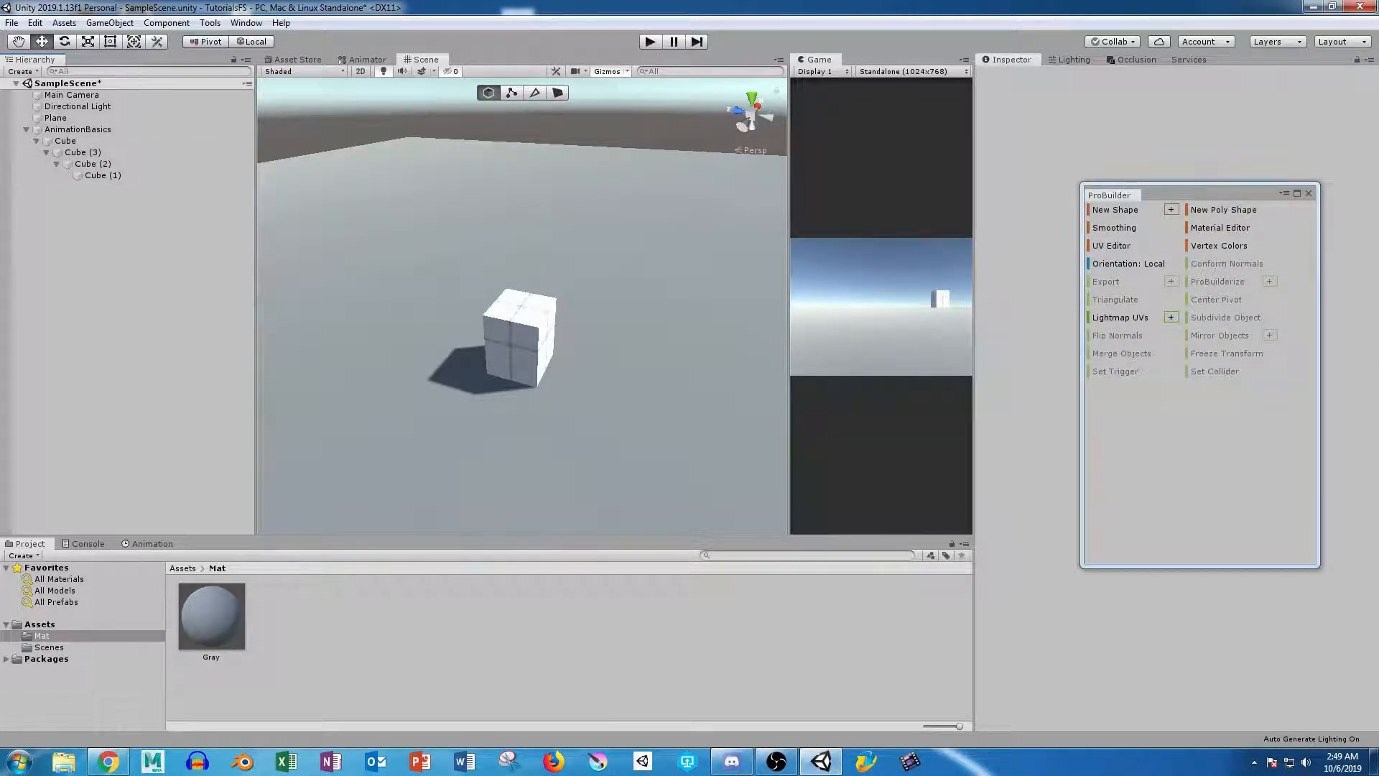
click(83, 152)
click(93, 164)
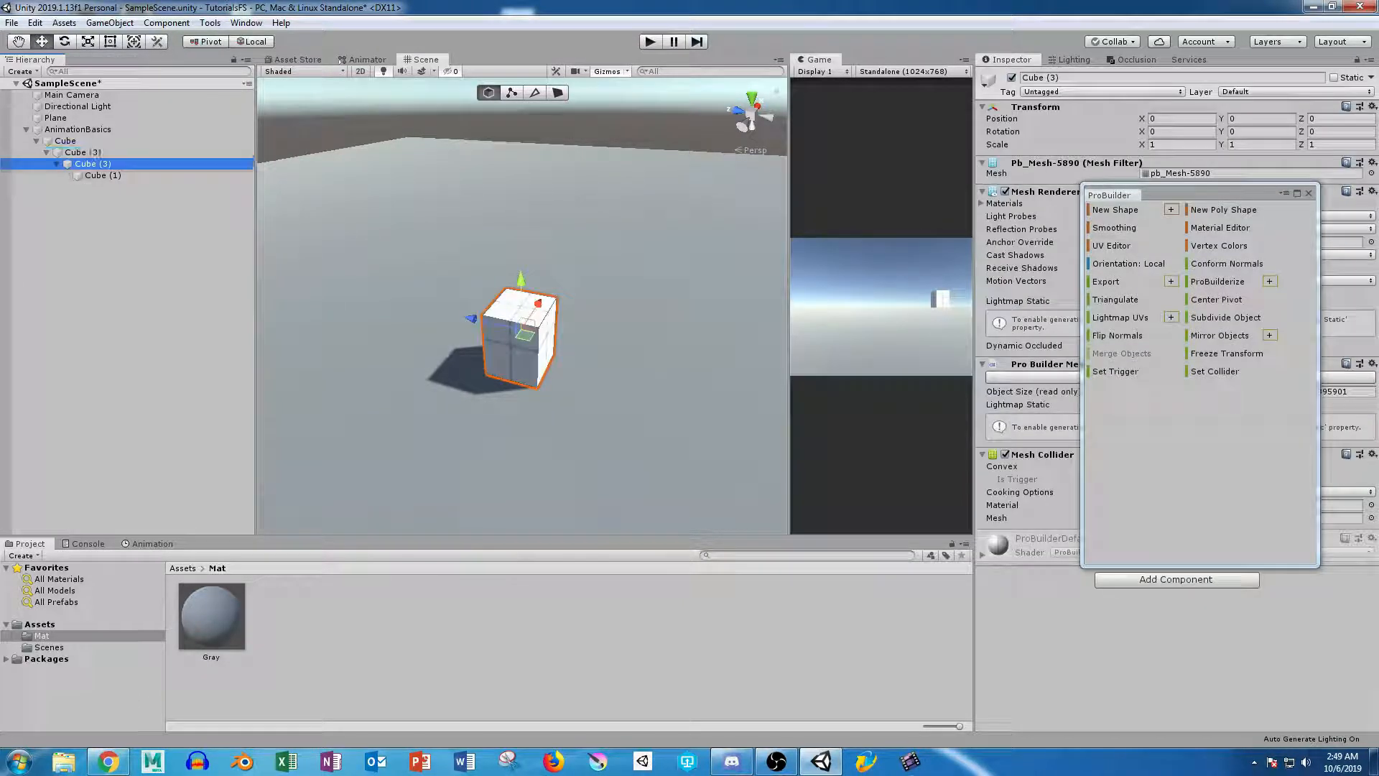
click(102, 176)
key(Escape)
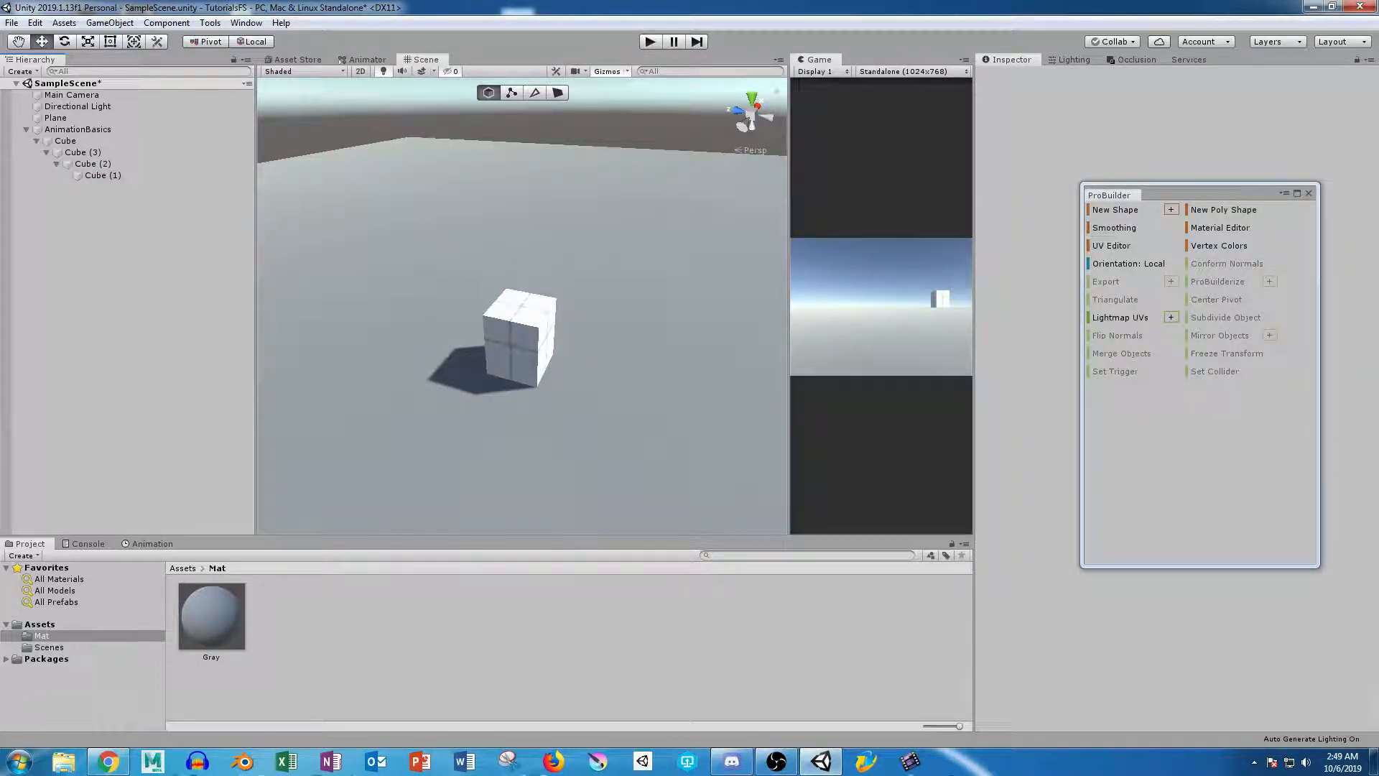
Create an animator and a first animation clip named Idle for AnimationBasics, saved in the Mat folder.
key(q)
alt+drag(519, 308, 431, 219)
scroll(513, 201, up, 7)
click(77, 129)
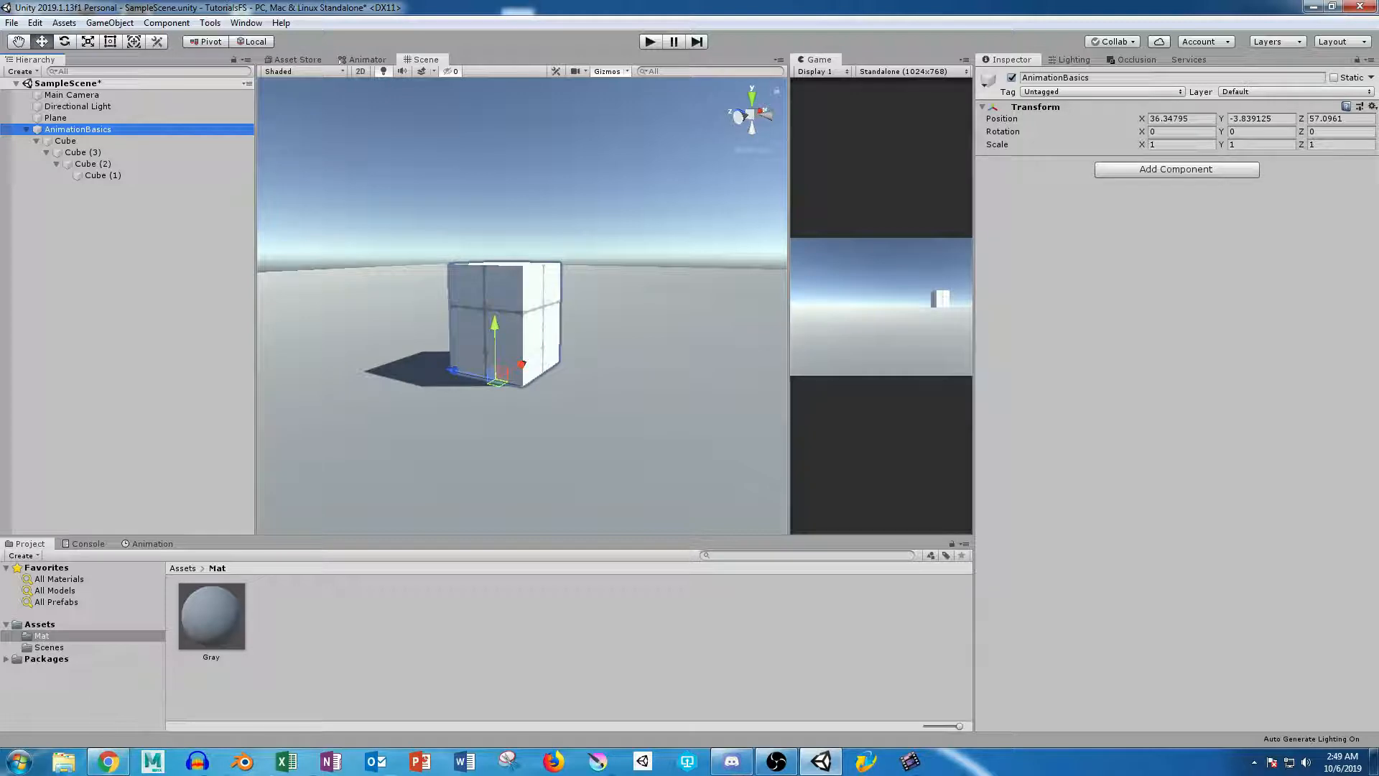
click(151, 544)
click(602, 664)
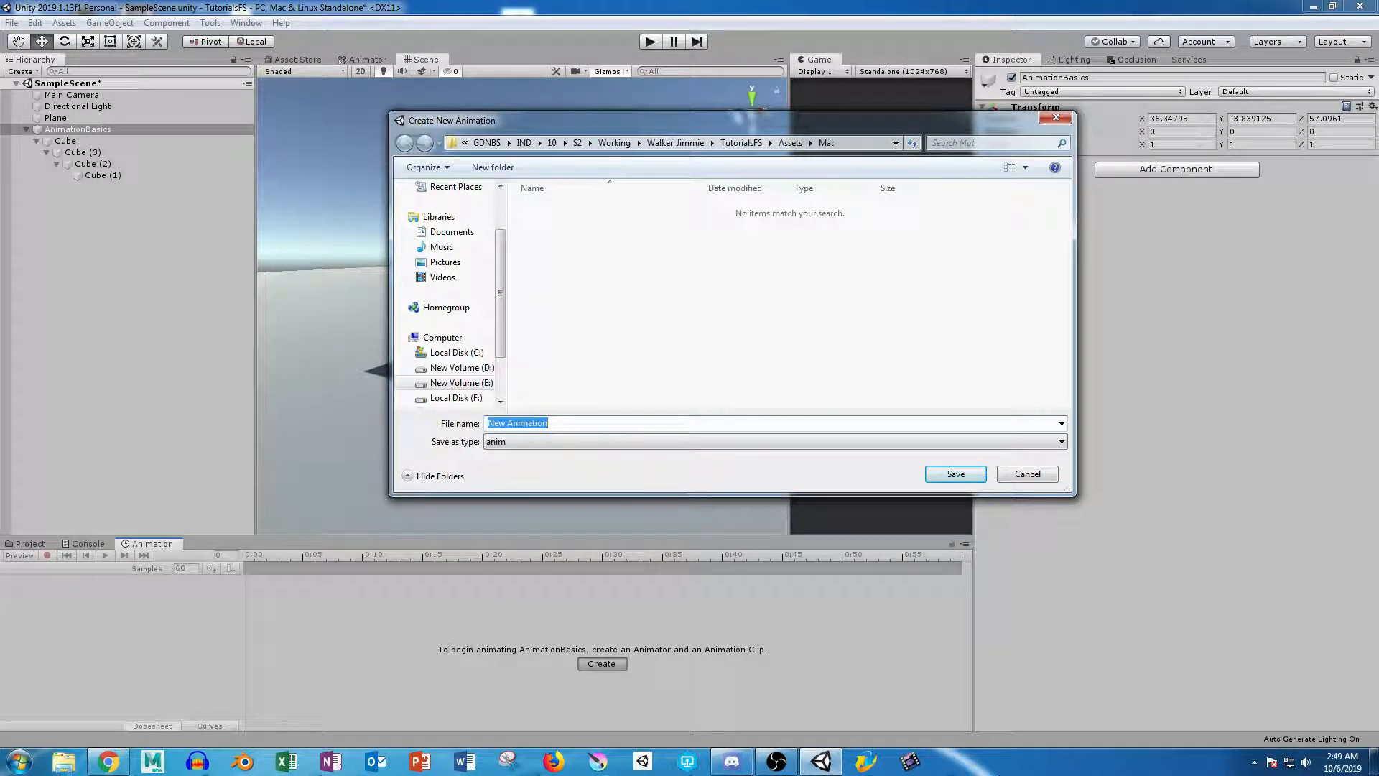
drag(718, 120, 626, 122)
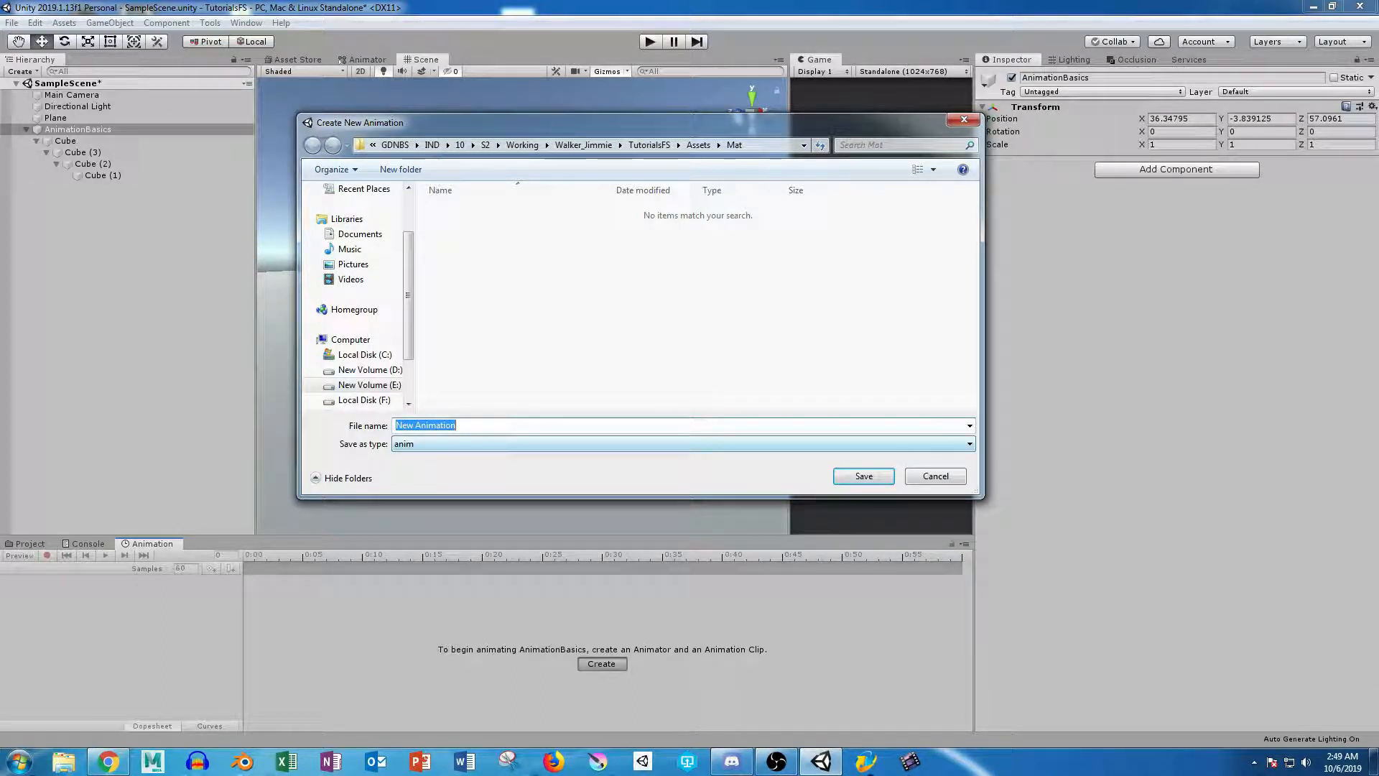
text(Idle)
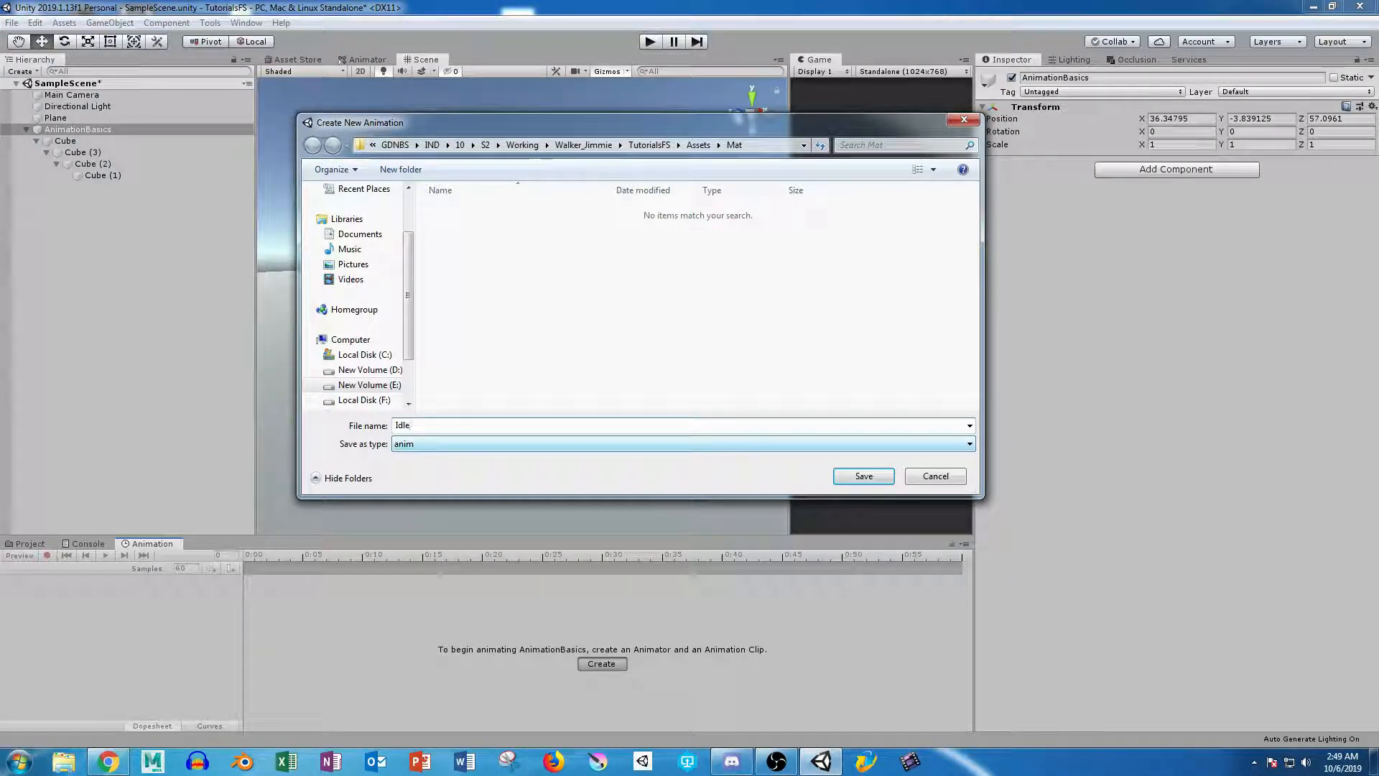
key(Return)
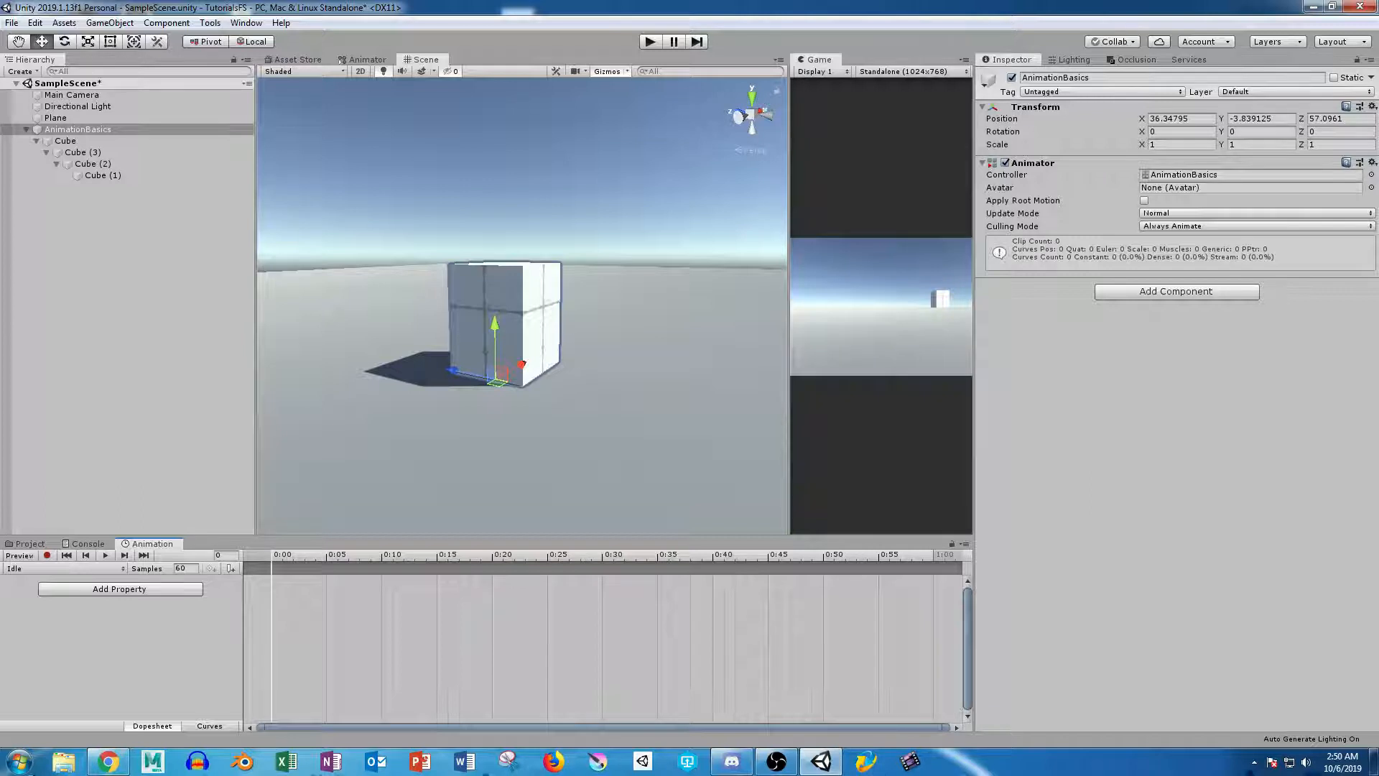
Narrow the Scene view to enlarge the Game view, and dock the Animator window beside the Game view.
click(1249, 175)
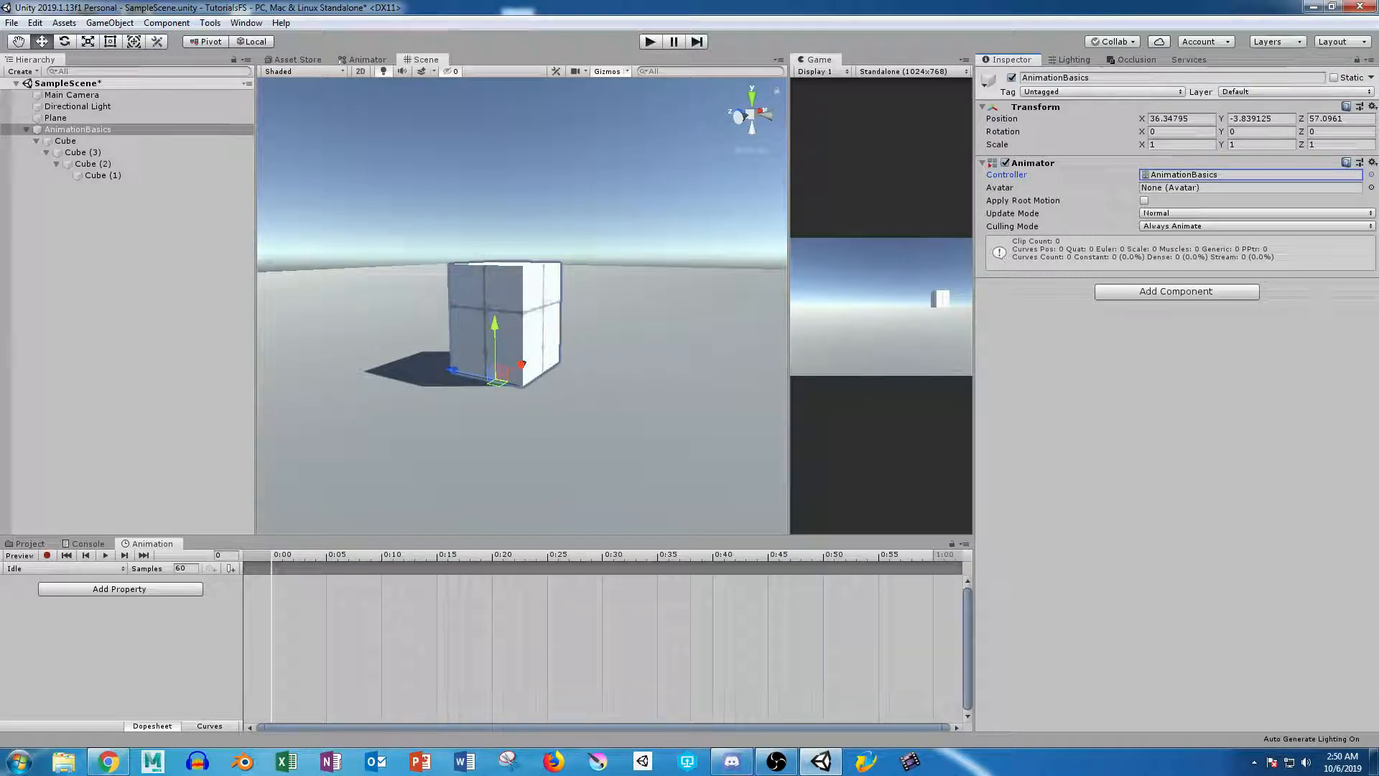
drag(789, 302, 639, 302)
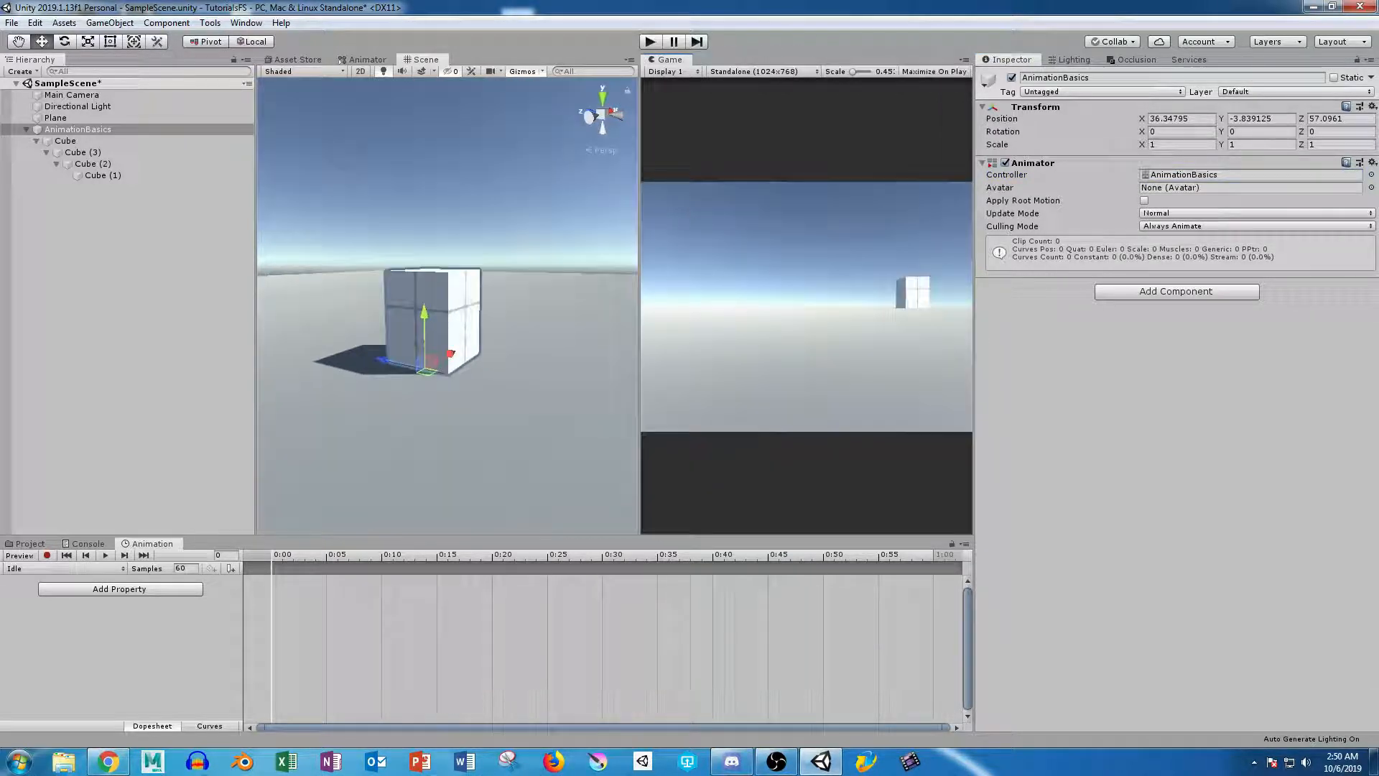
click(362, 59)
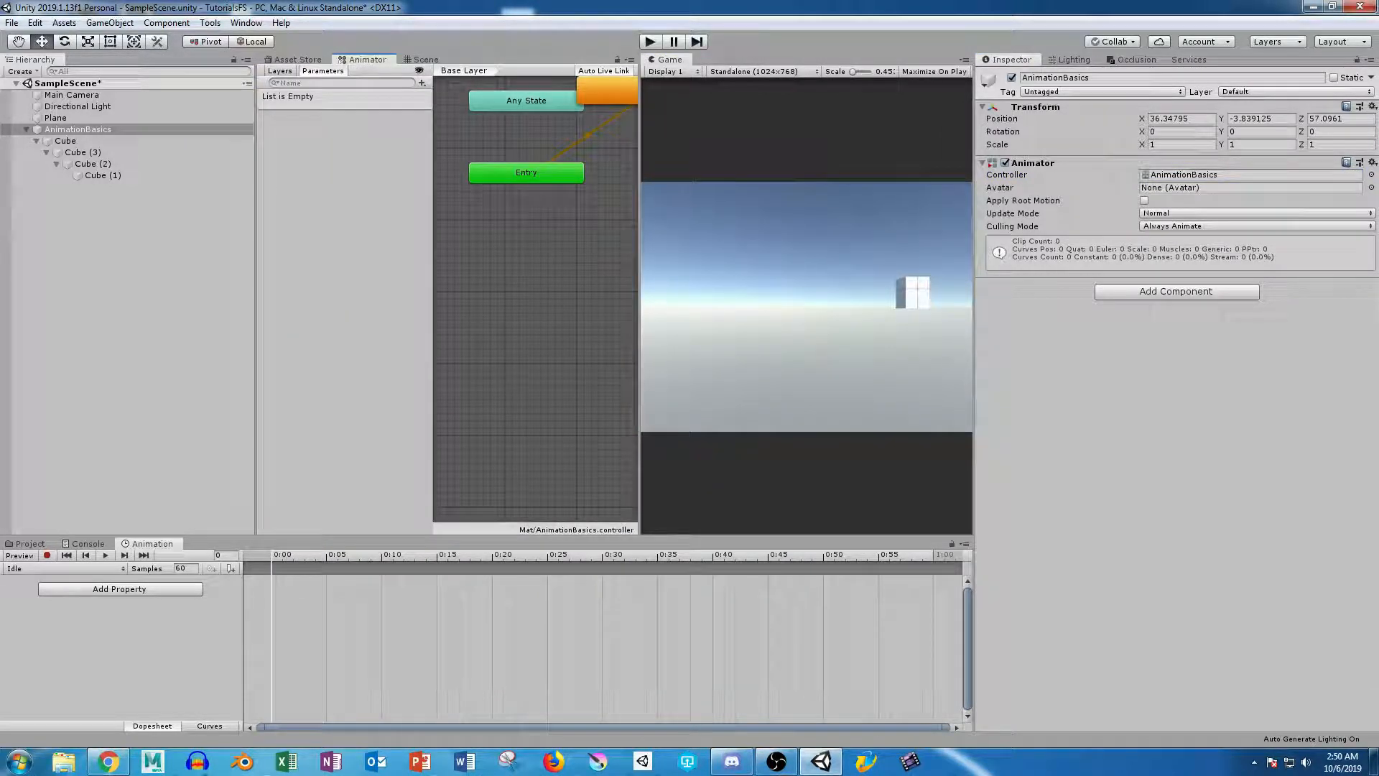
drag(363, 59, 722, 60)
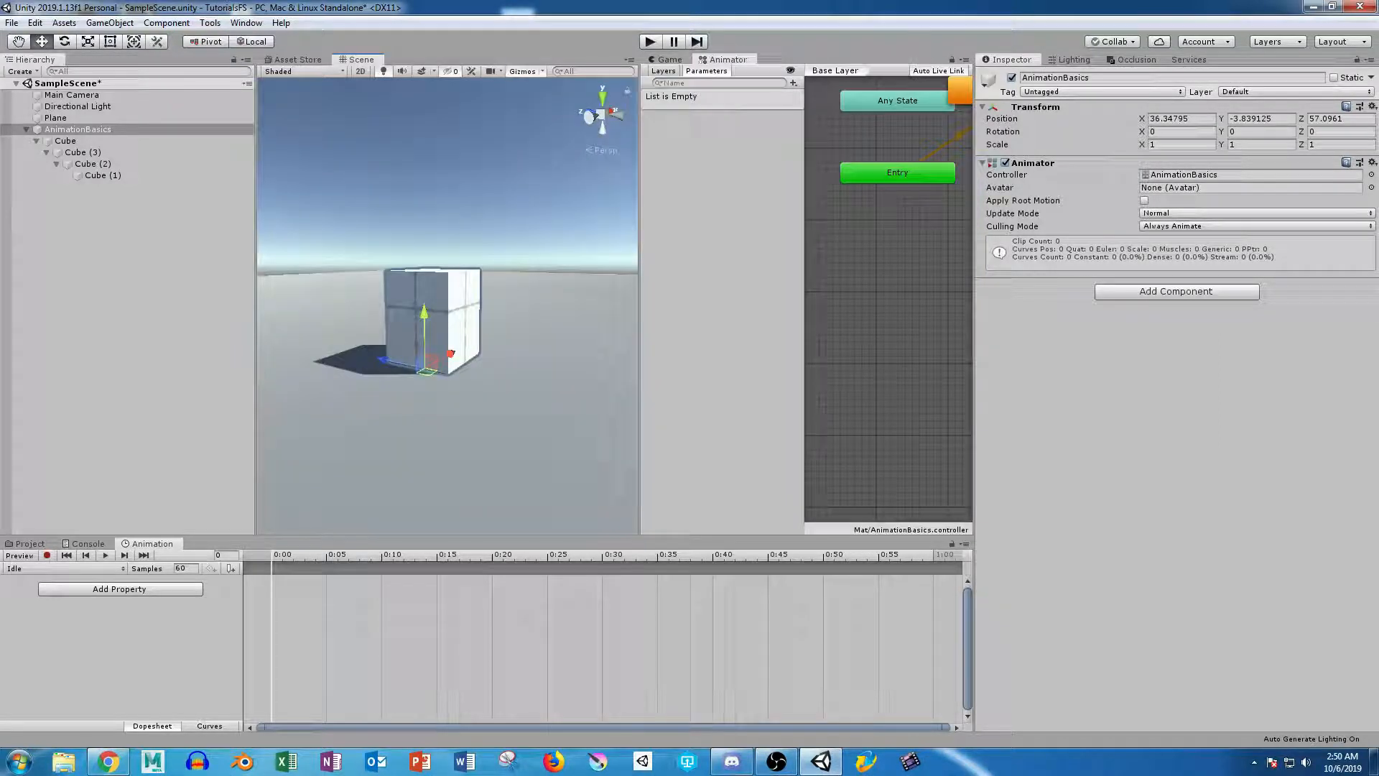
Reposition the Idle state beside the Entry node in the AnimationBasics state graph.
middle_drag(962, 196, 855, 287)
scroll(858, 287, down, 6)
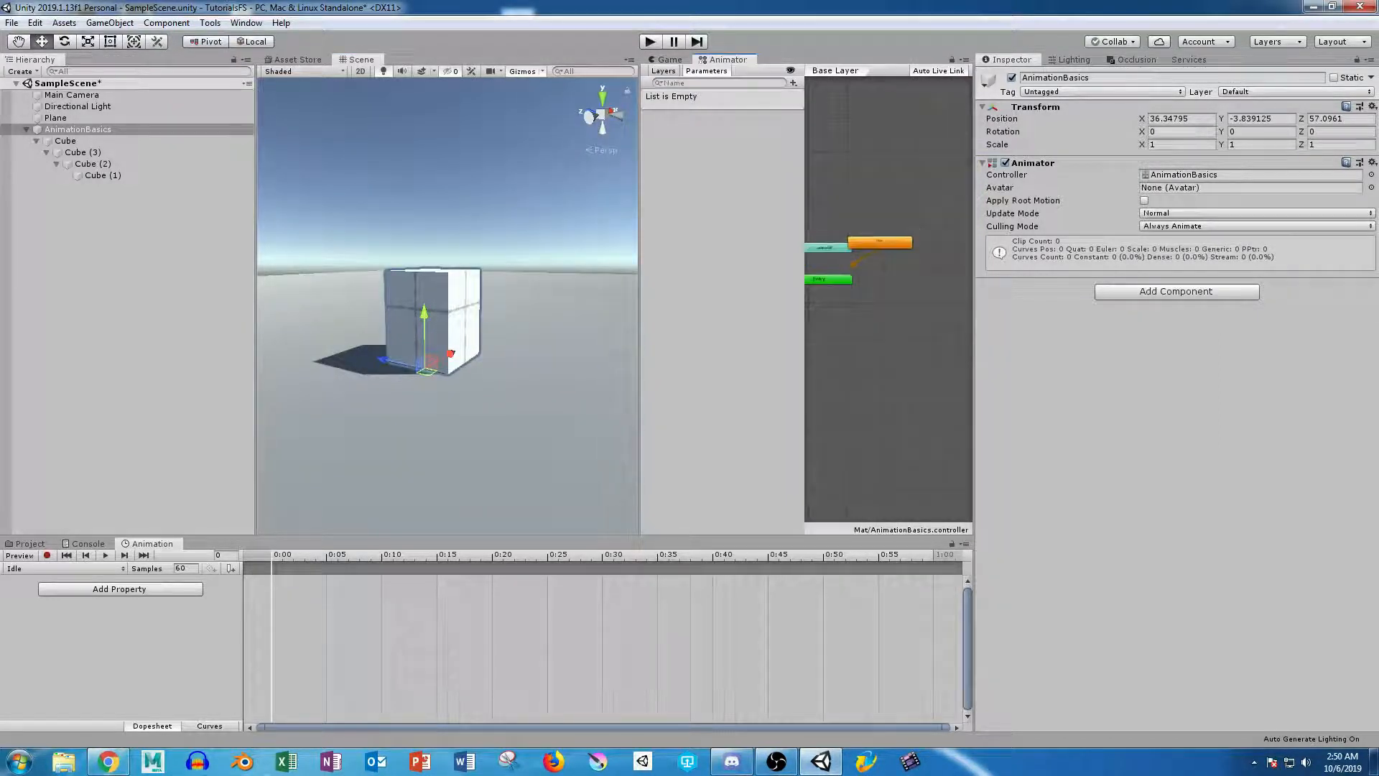
scroll(866, 294, up, 5)
drag(891, 177, 927, 239)
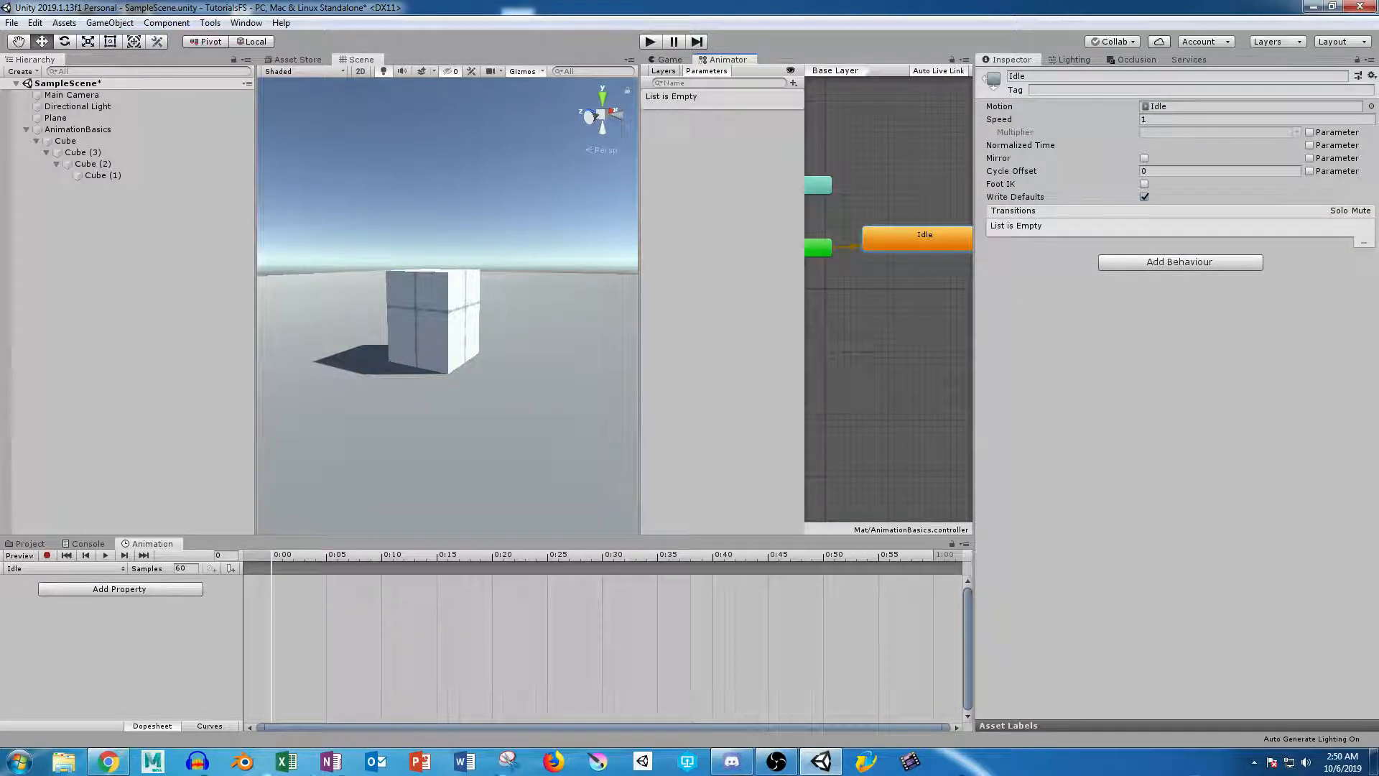
Create a new animation clip named MoveUp in the Mat folder for AnimationBasics.
click(64, 568)
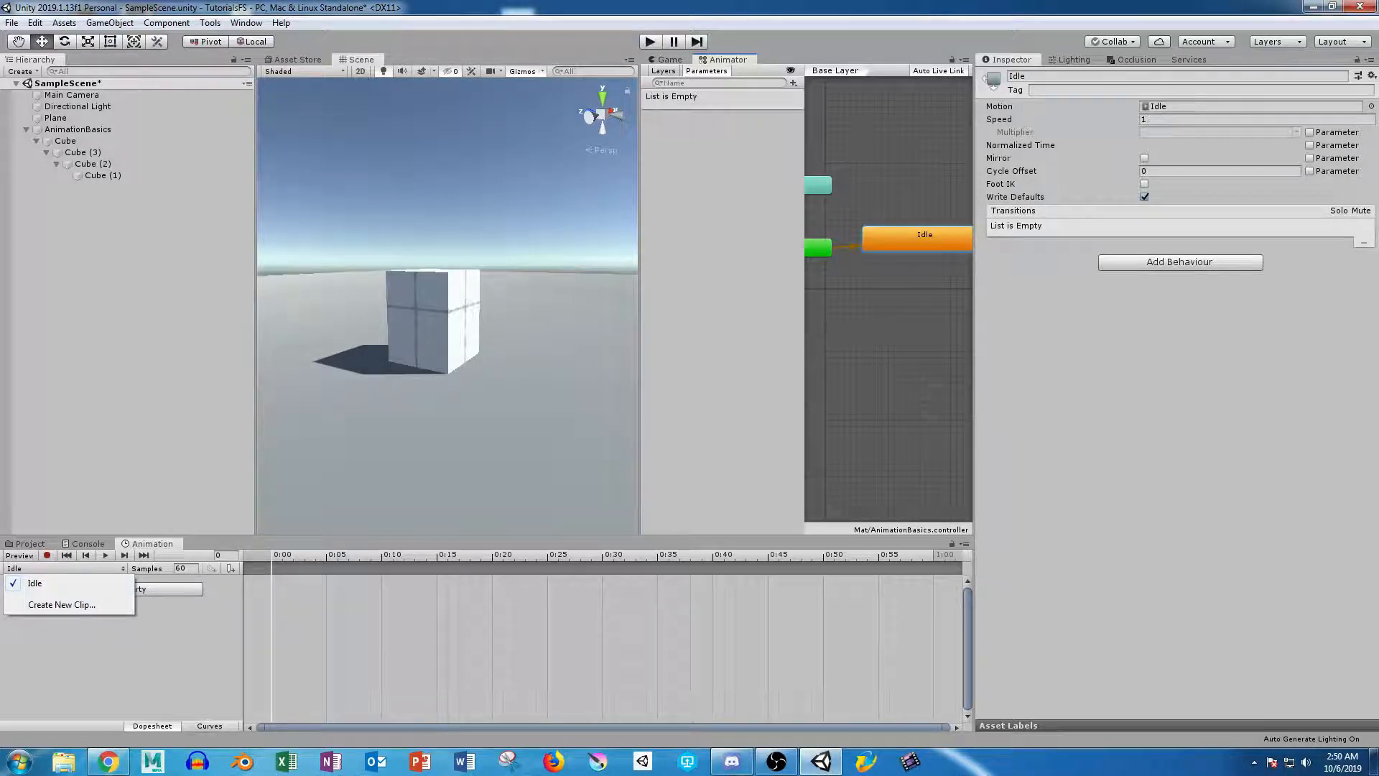
middle_drag(898, 323, 880, 339)
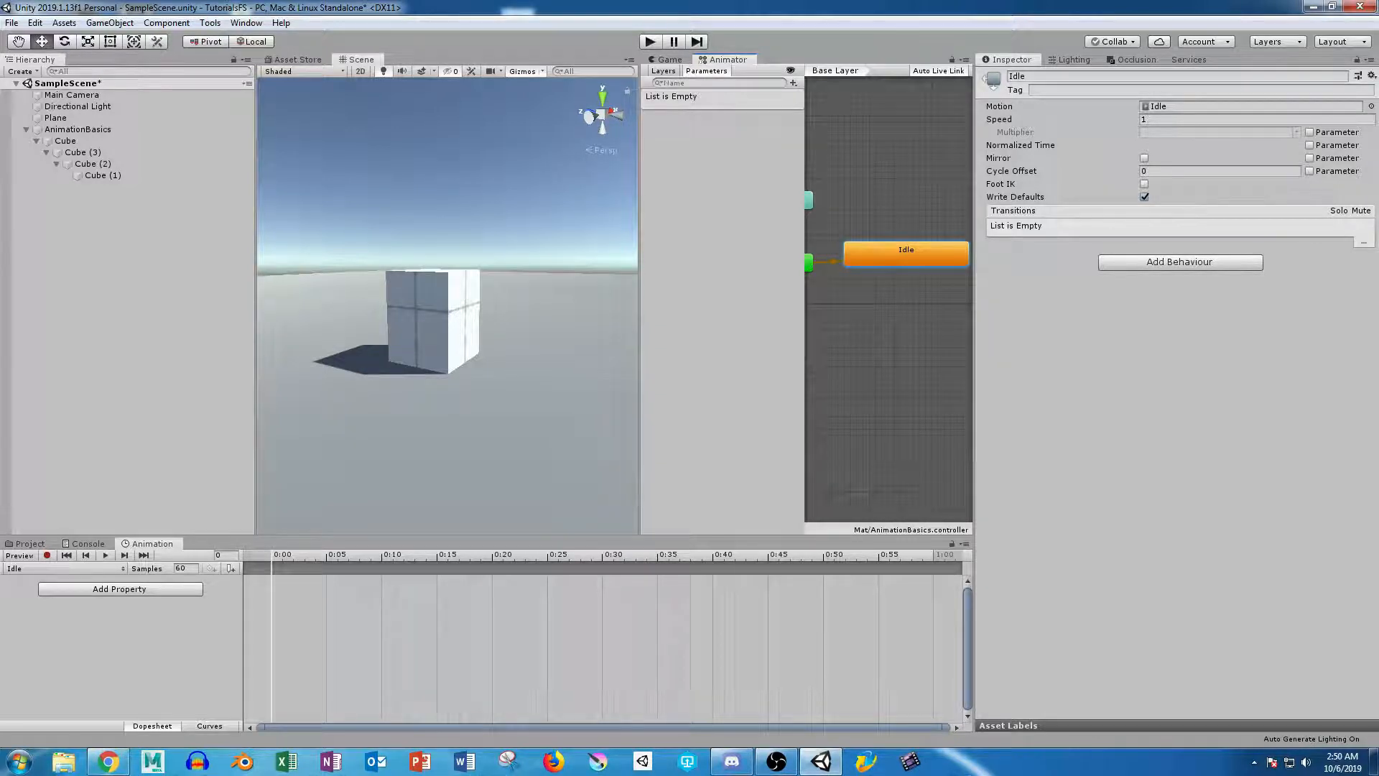
alt+drag(506, 291, 467, 334)
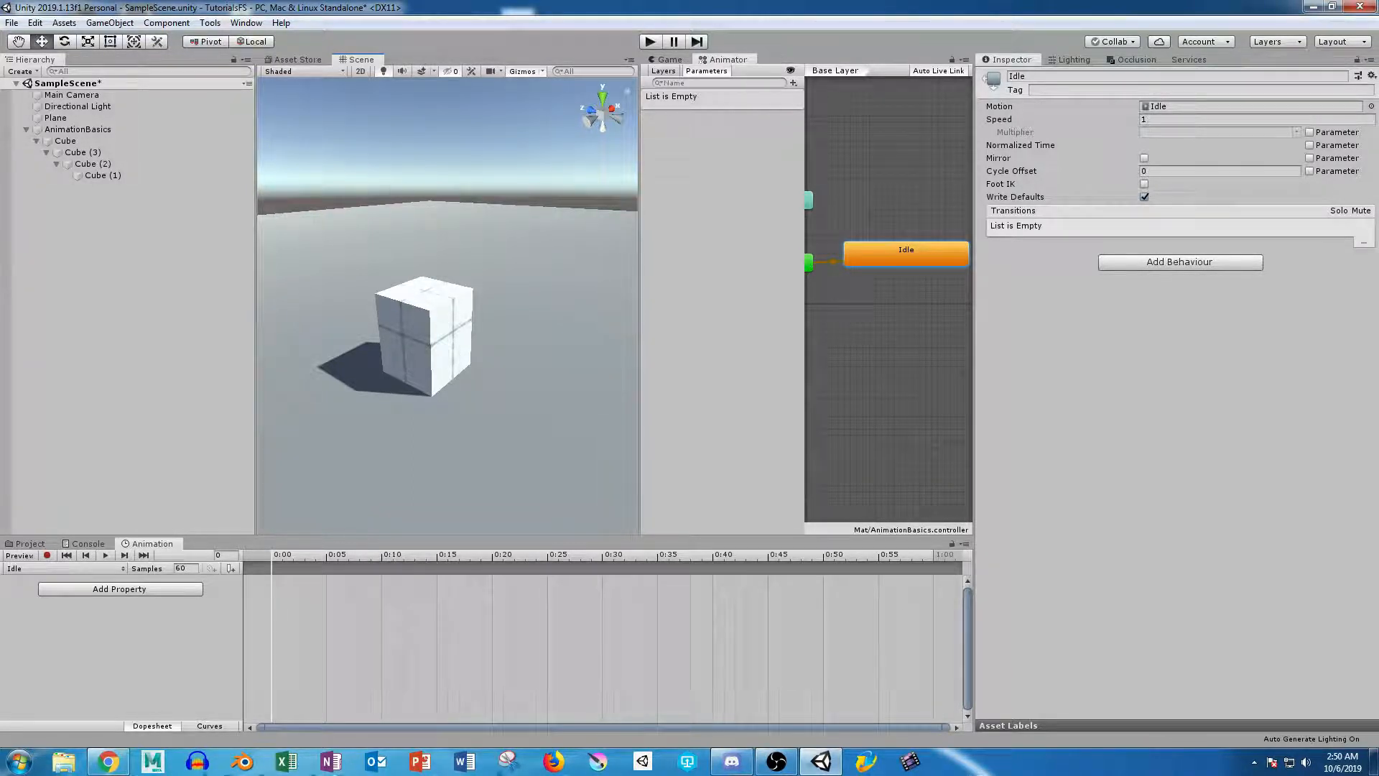
click(65, 568)
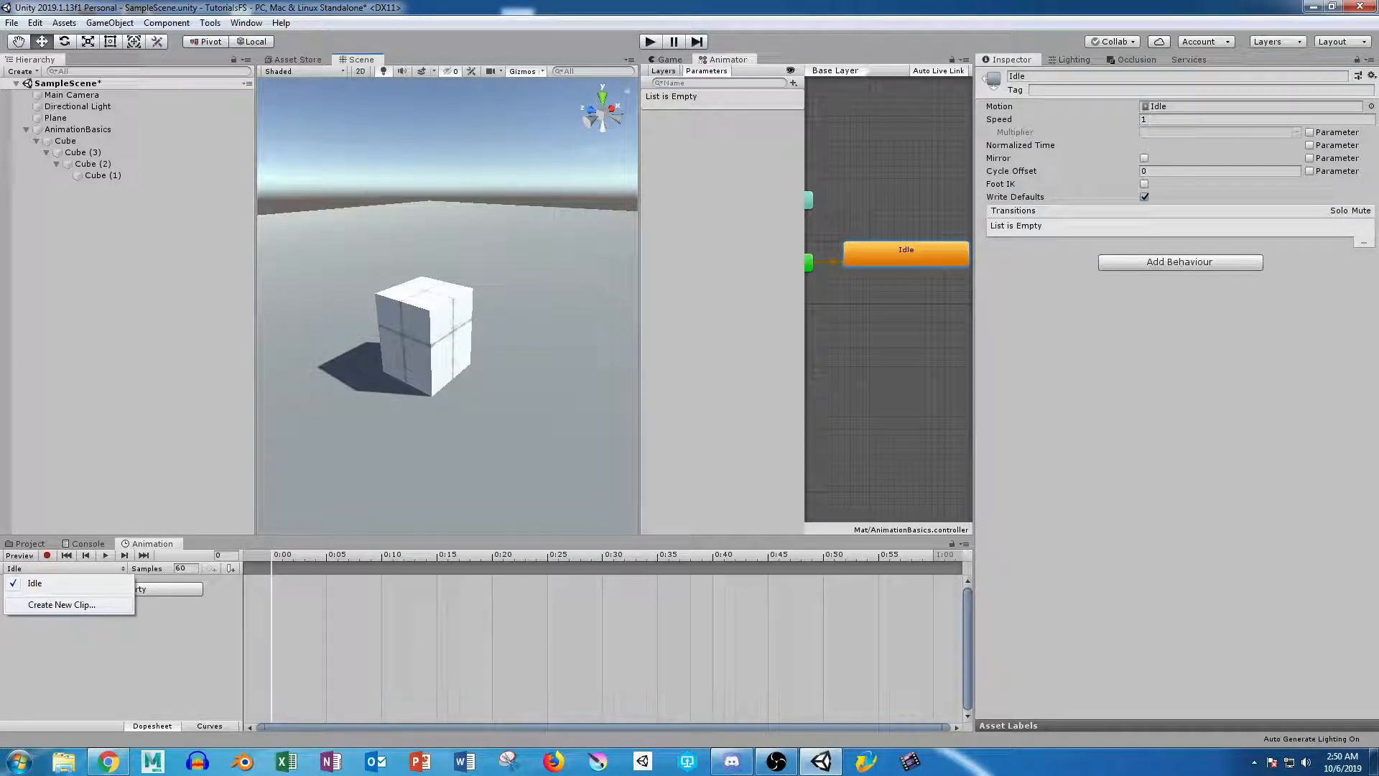
click(61, 604)
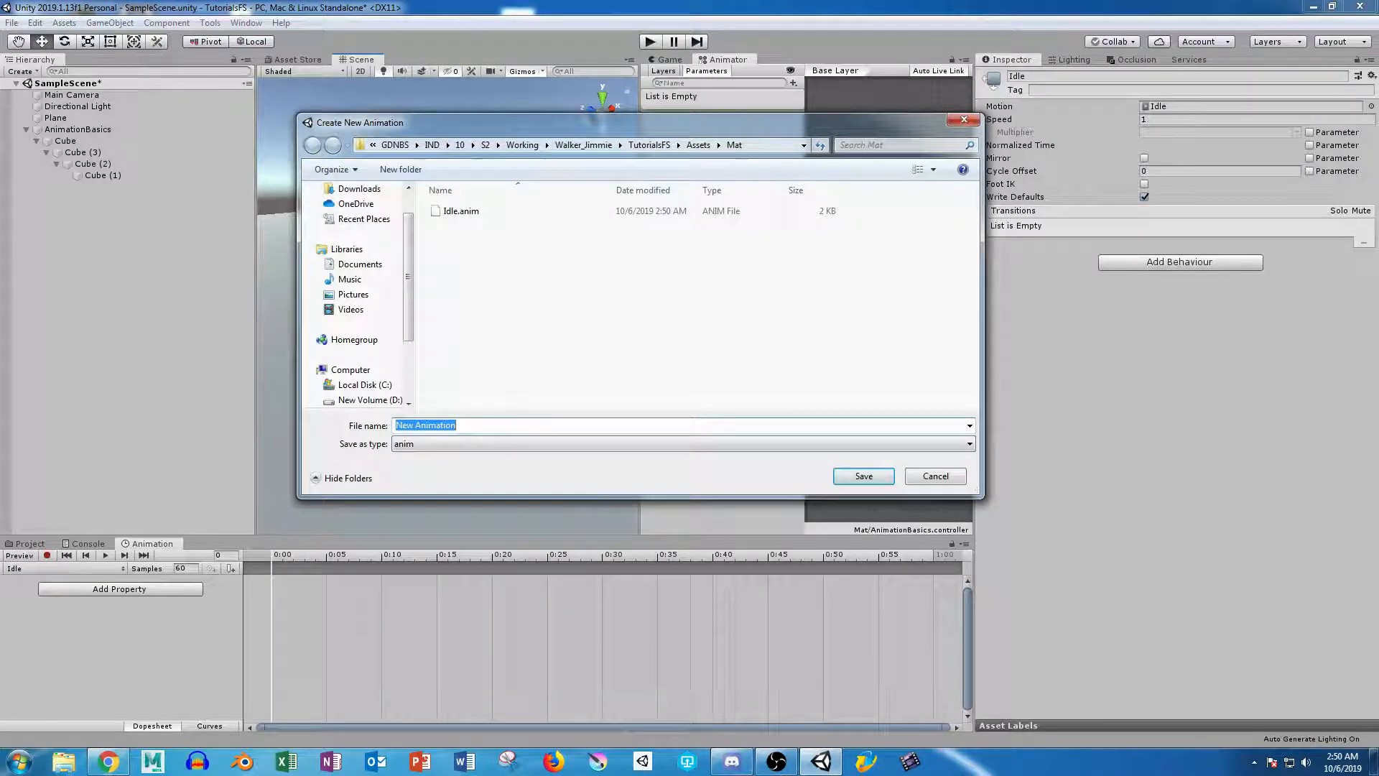
text(MoveUp)
key(Return)
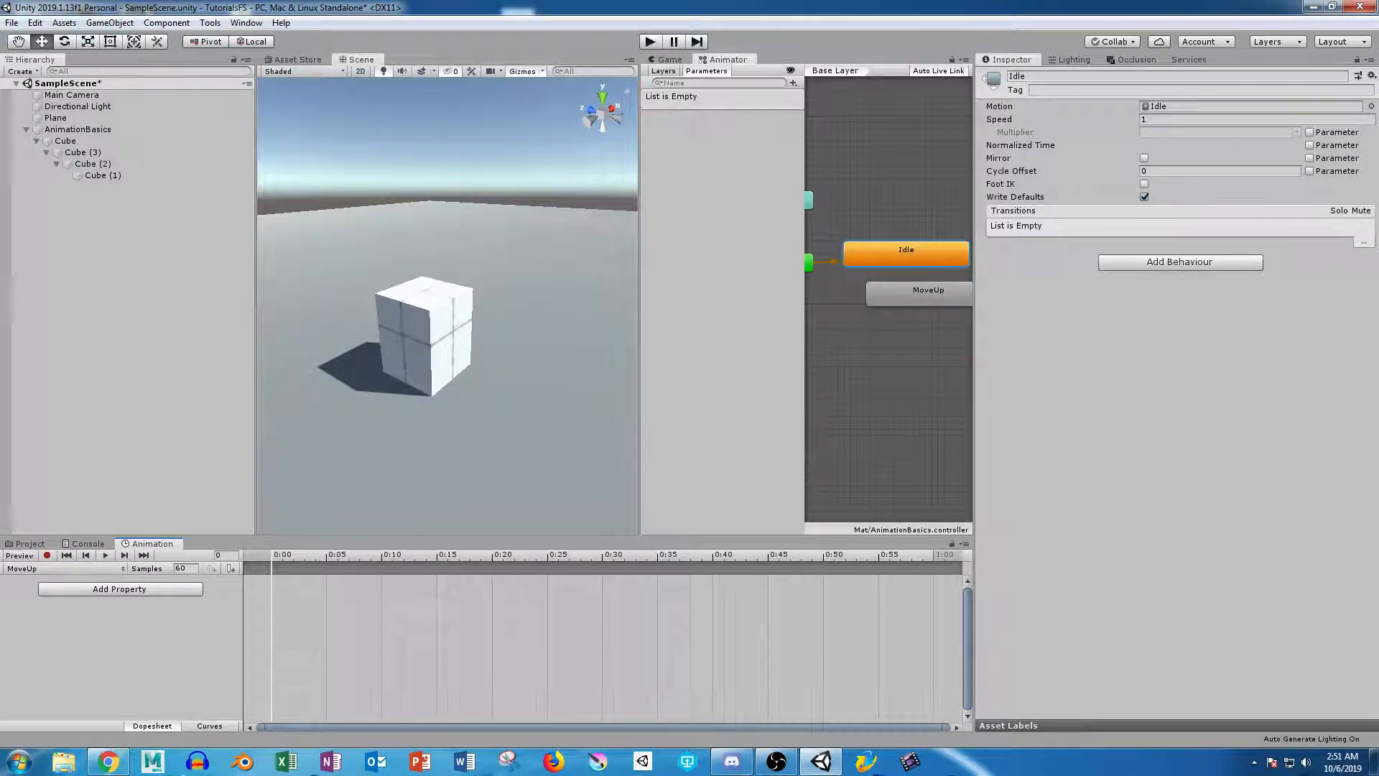
Create another animation clip named IdleUp in the Mat folder for AnimationBasics.
click(119, 588)
click(64, 568)
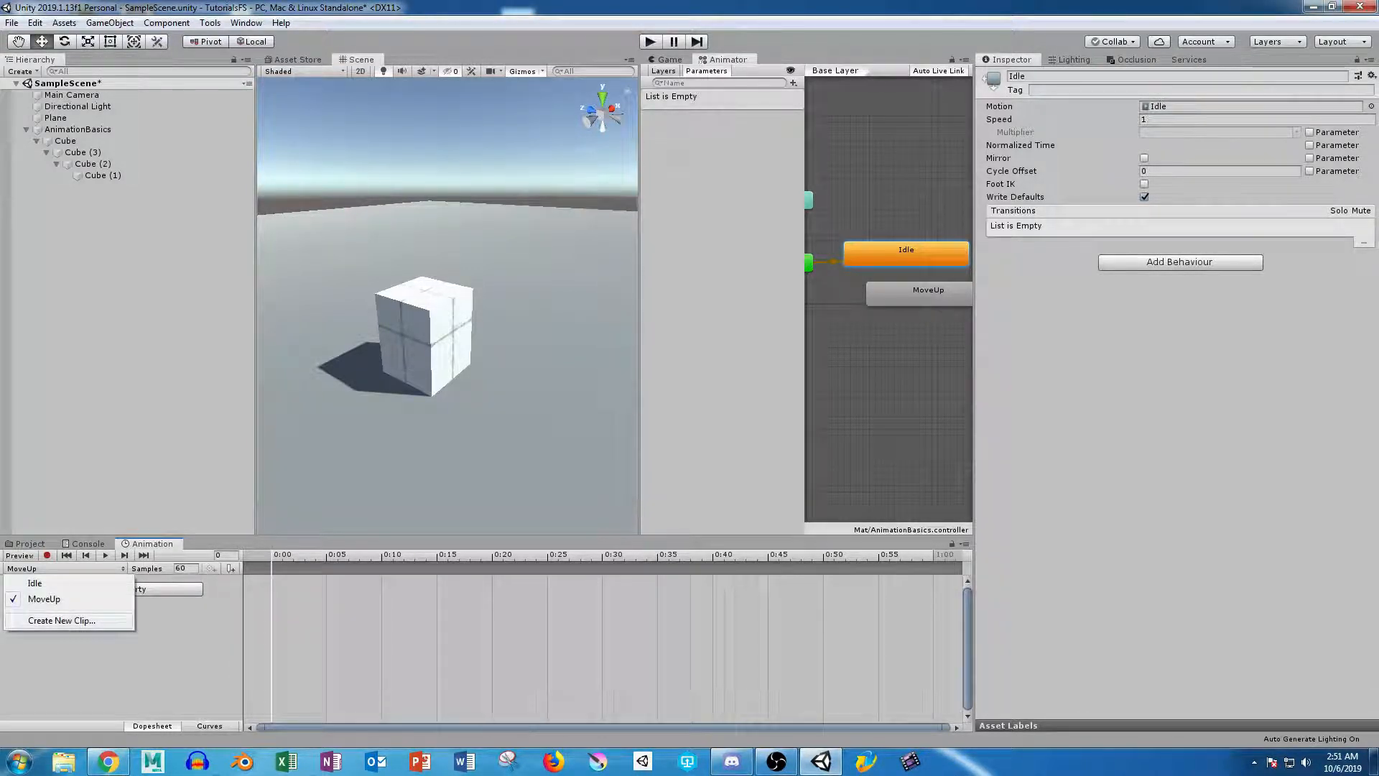
click(43, 619)
text(Idle)
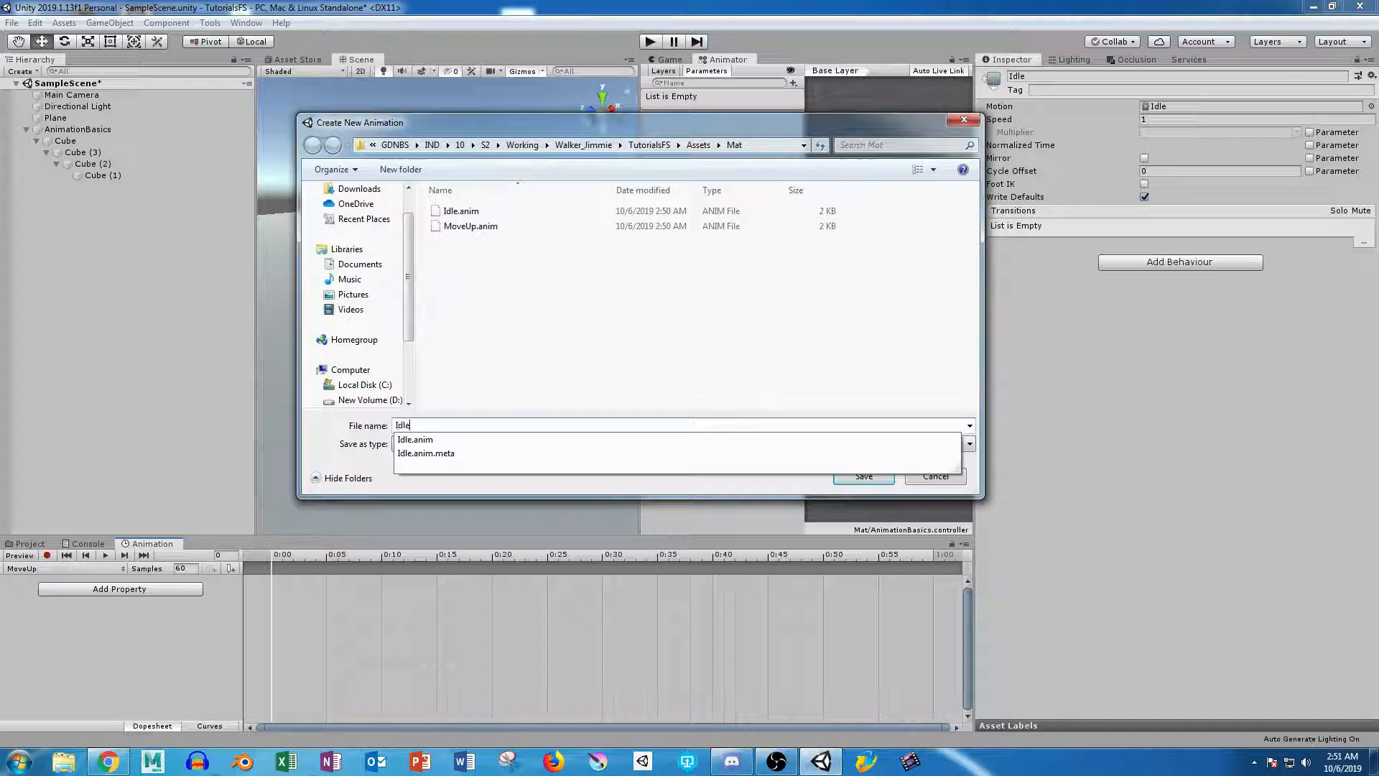
text(Up)
key(Return)
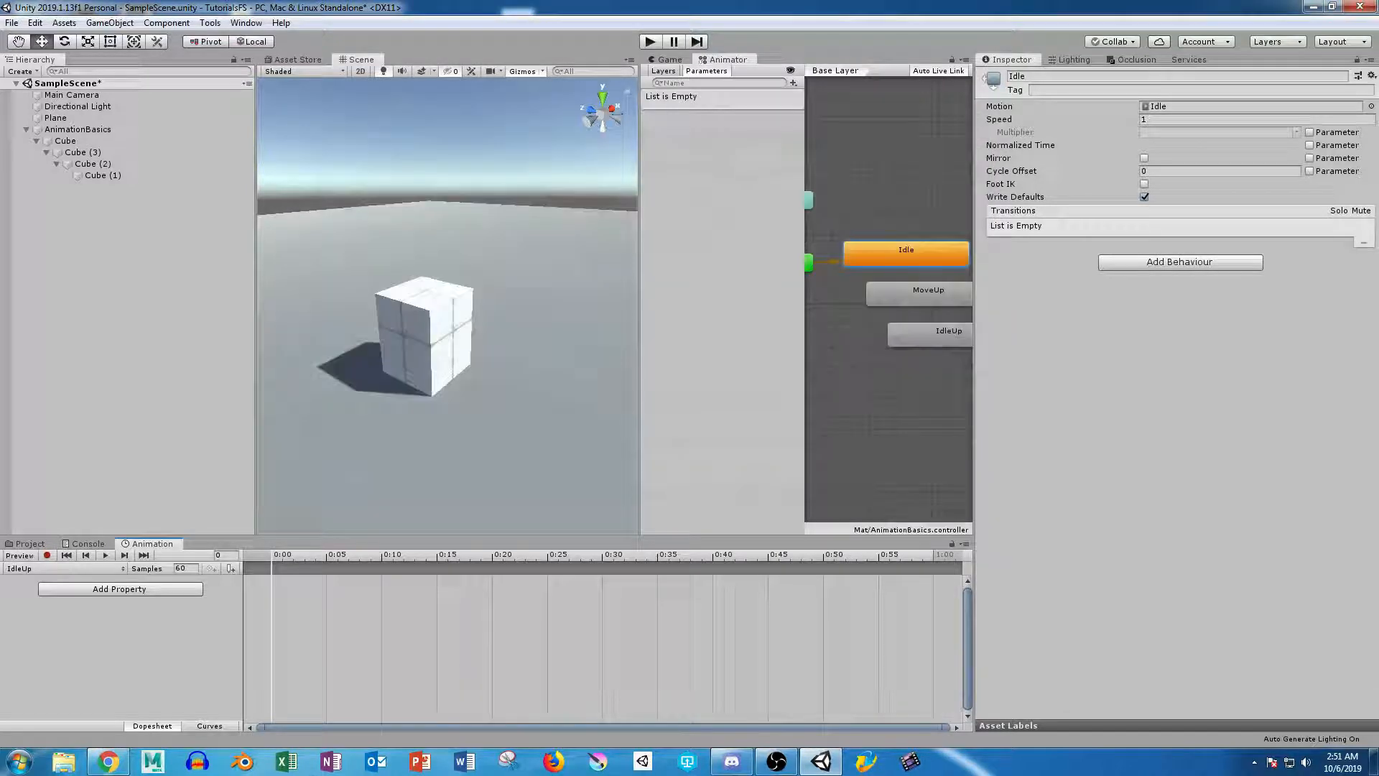
Create a new animation clip named MoveDown in the Mat folder for AnimationBasics.
click(65, 568)
click(61, 635)
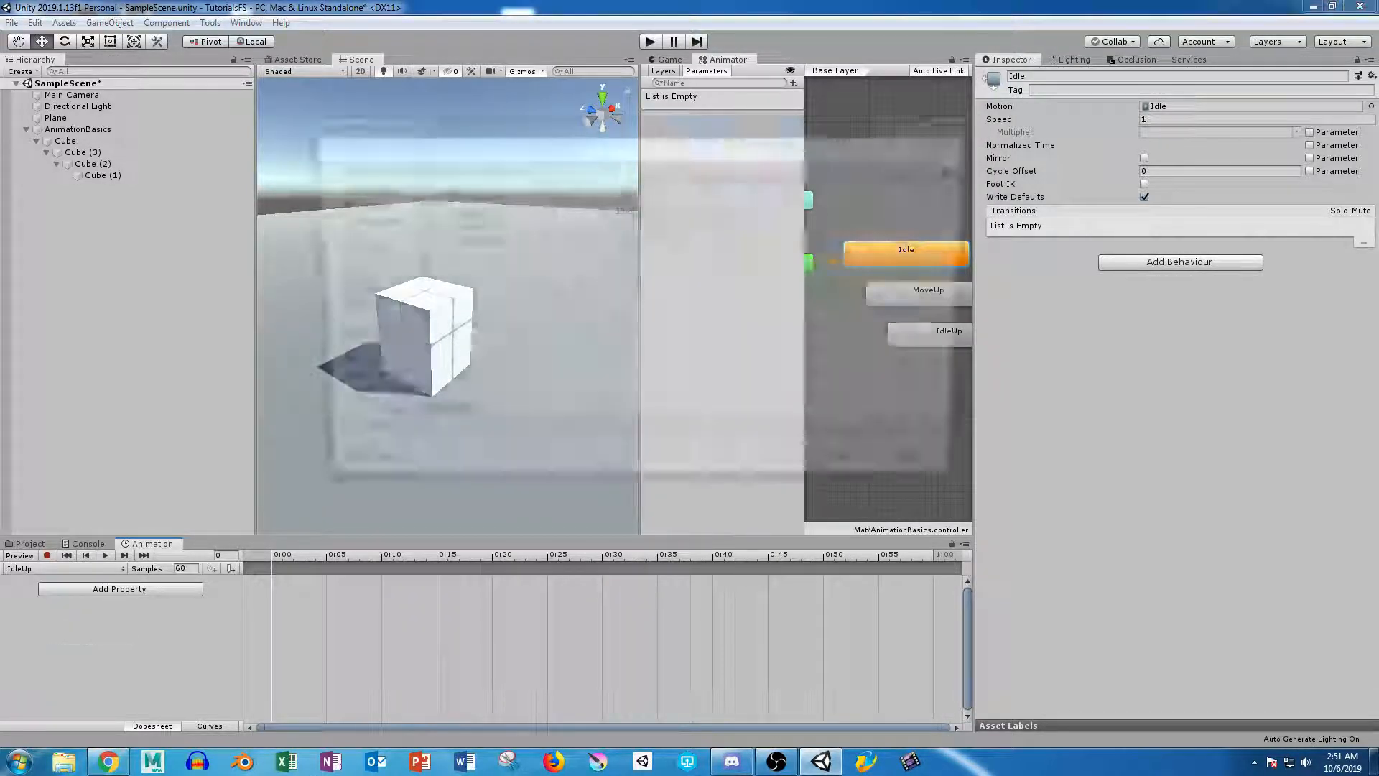
text(MoveDown)
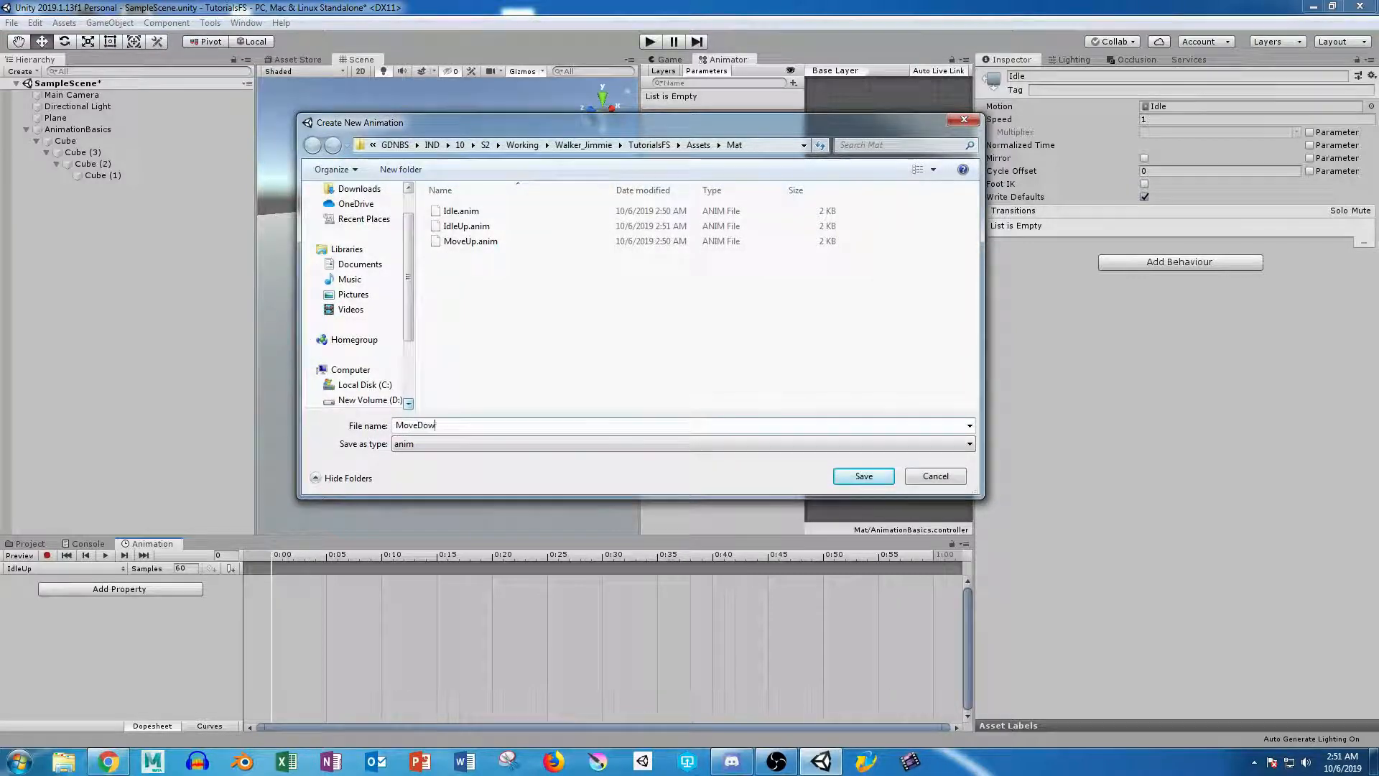
key(Return)
Switch the clip being edited to MoveUp and select the AnimationBasics object in the hierarchy.
click(64, 568)
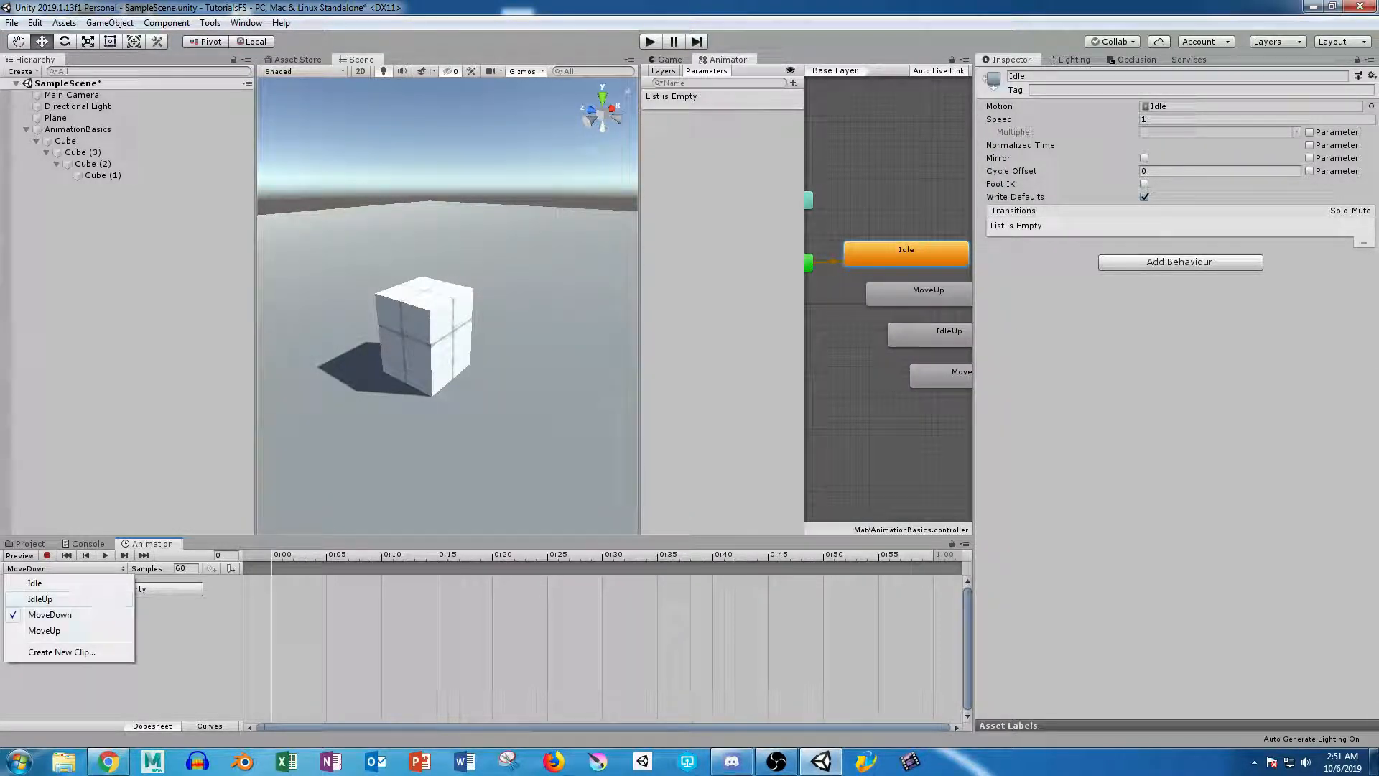
click(44, 629)
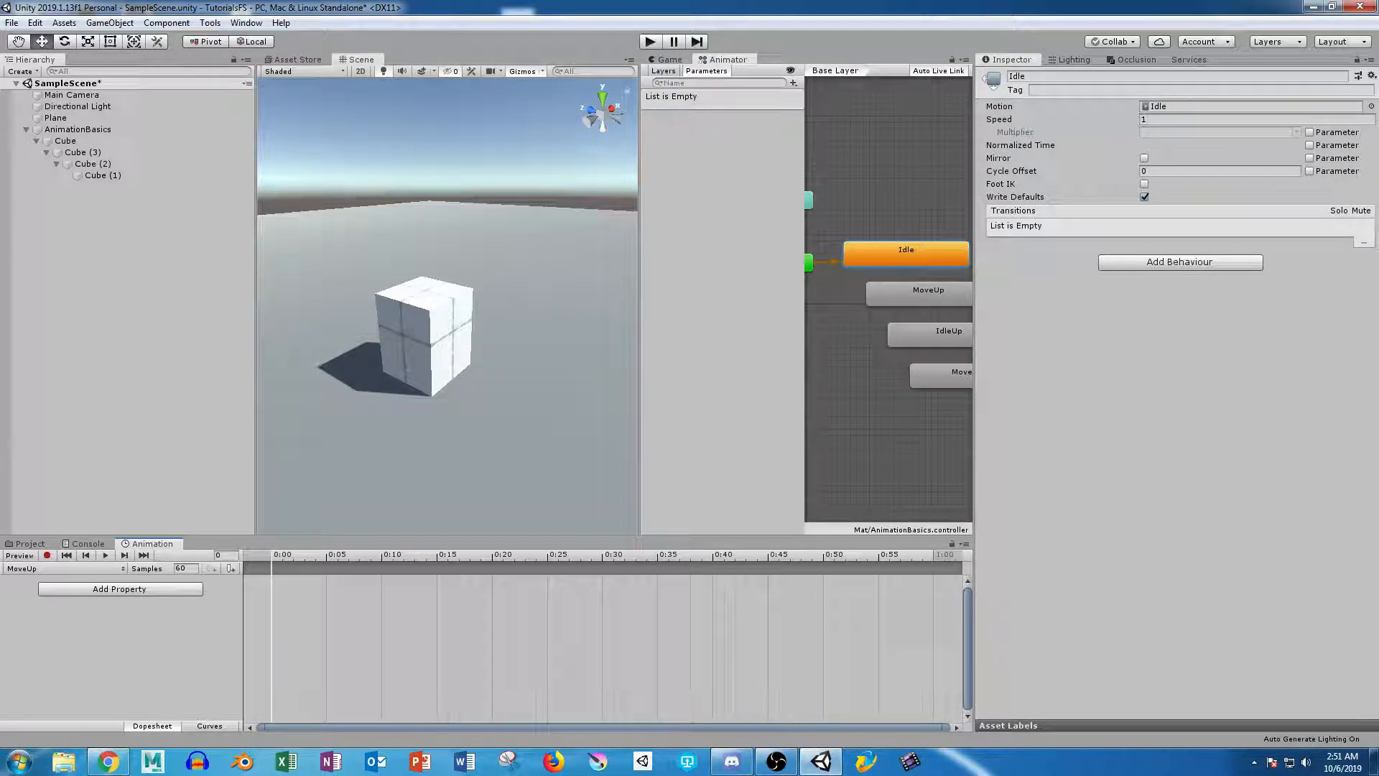
click(78, 130)
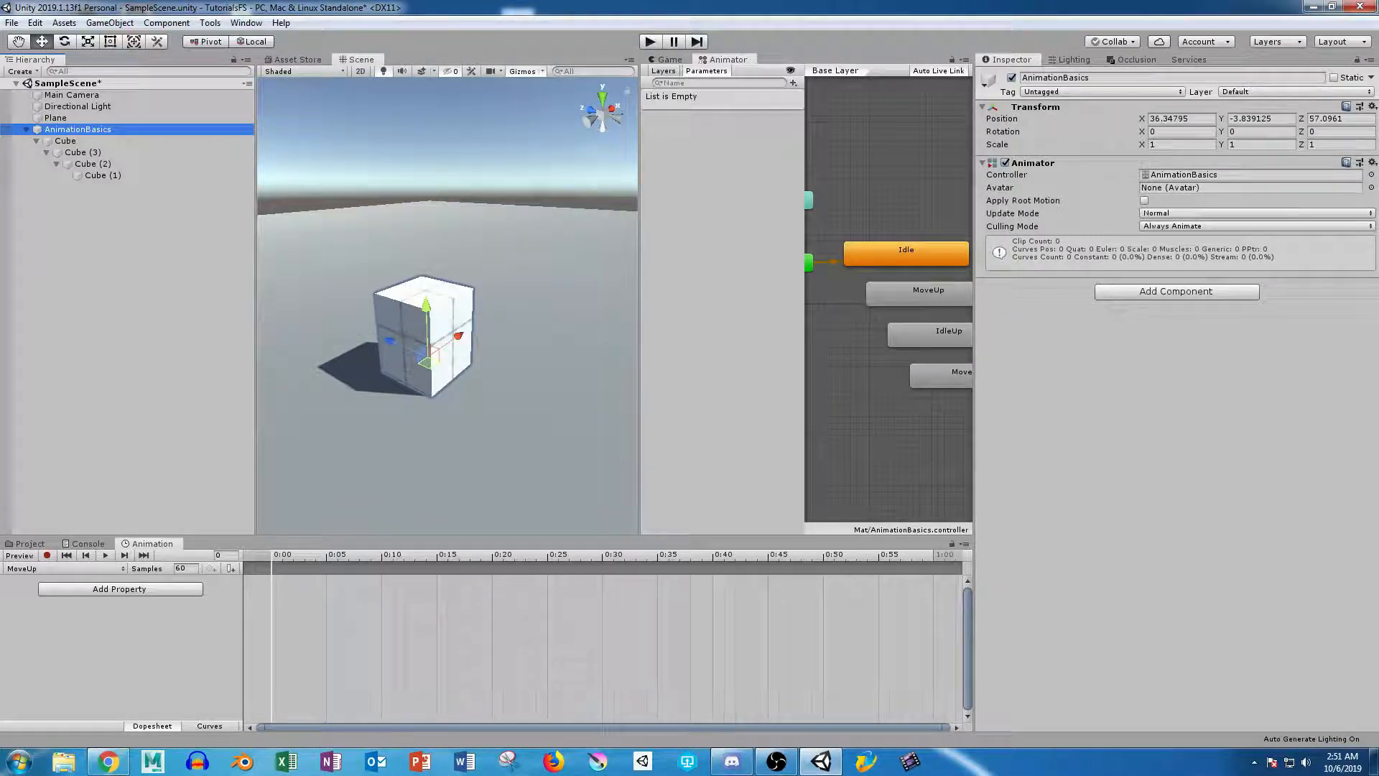
Widen the Animator window by narrowing the Scene view so that the Idle, MoveUp, IdleUp and MoveDown states fit in the graph.
click(849, 395)
scroll(849, 394, down, 5)
middle_drag(849, 395, 835, 361)
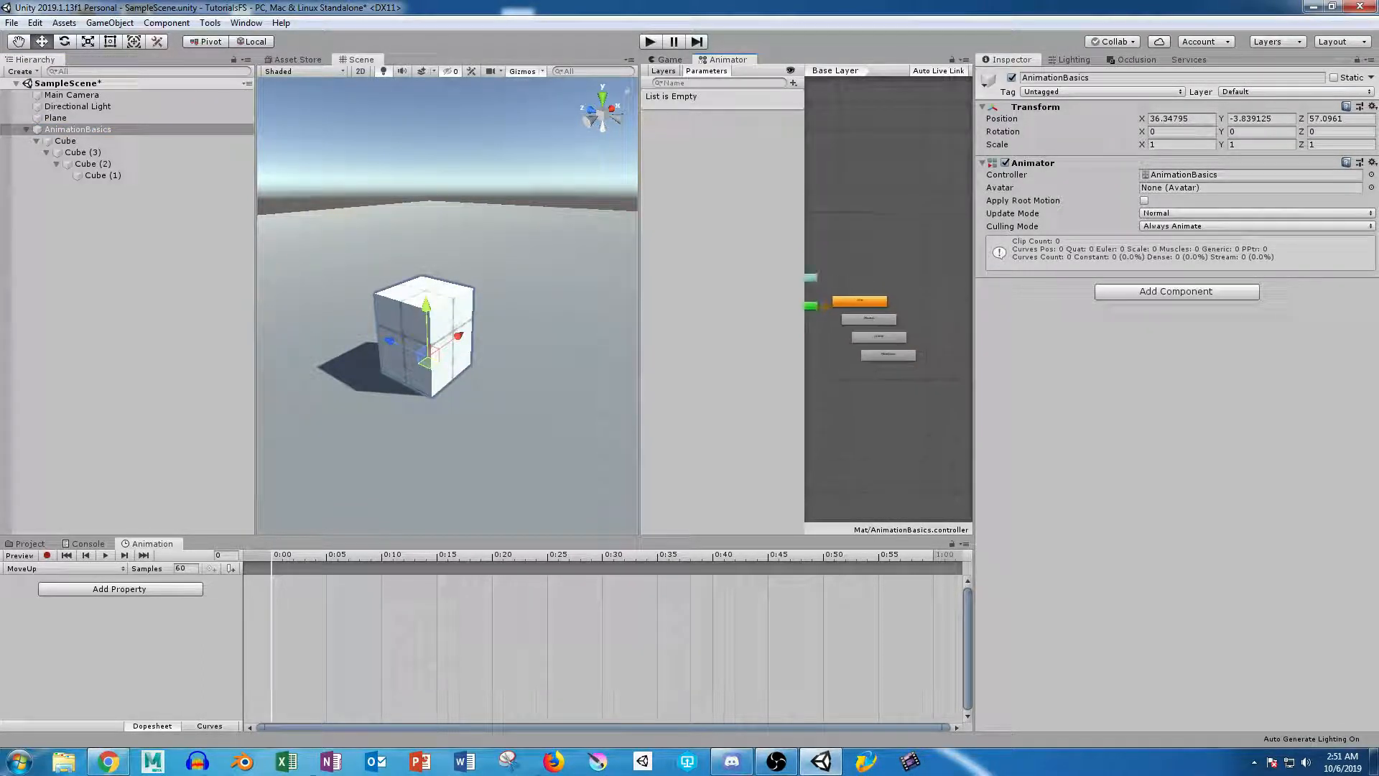
scroll(879, 380, up, 1)
drag(639, 359, 389, 359)
scroll(797, 396, up, 5)
middle_drag(797, 396, 996, 465)
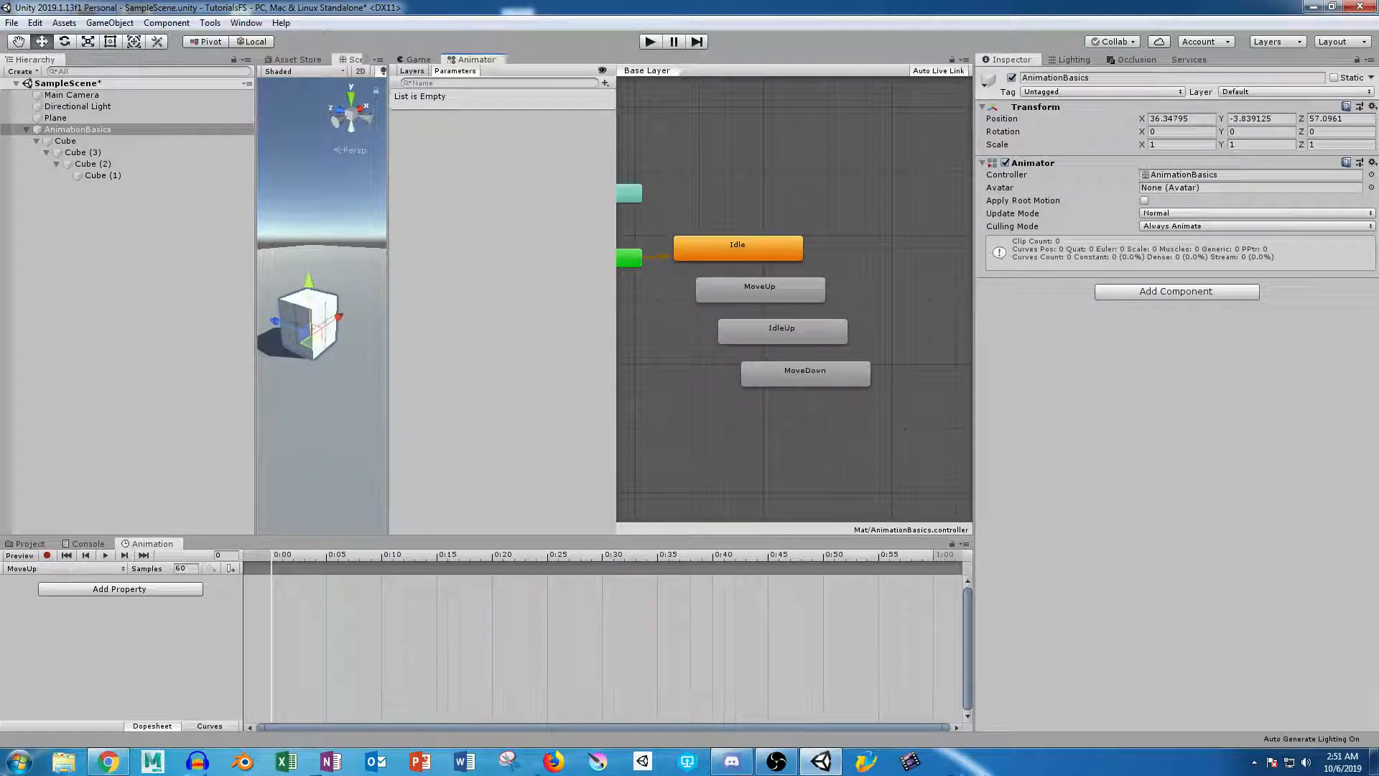
Arrange the states in a diamond under Idle: MoveUp to its lower left, MoveDown to its lower right, and IdleUp directly below.
drag(759, 290, 667, 331)
drag(782, 331, 788, 422)
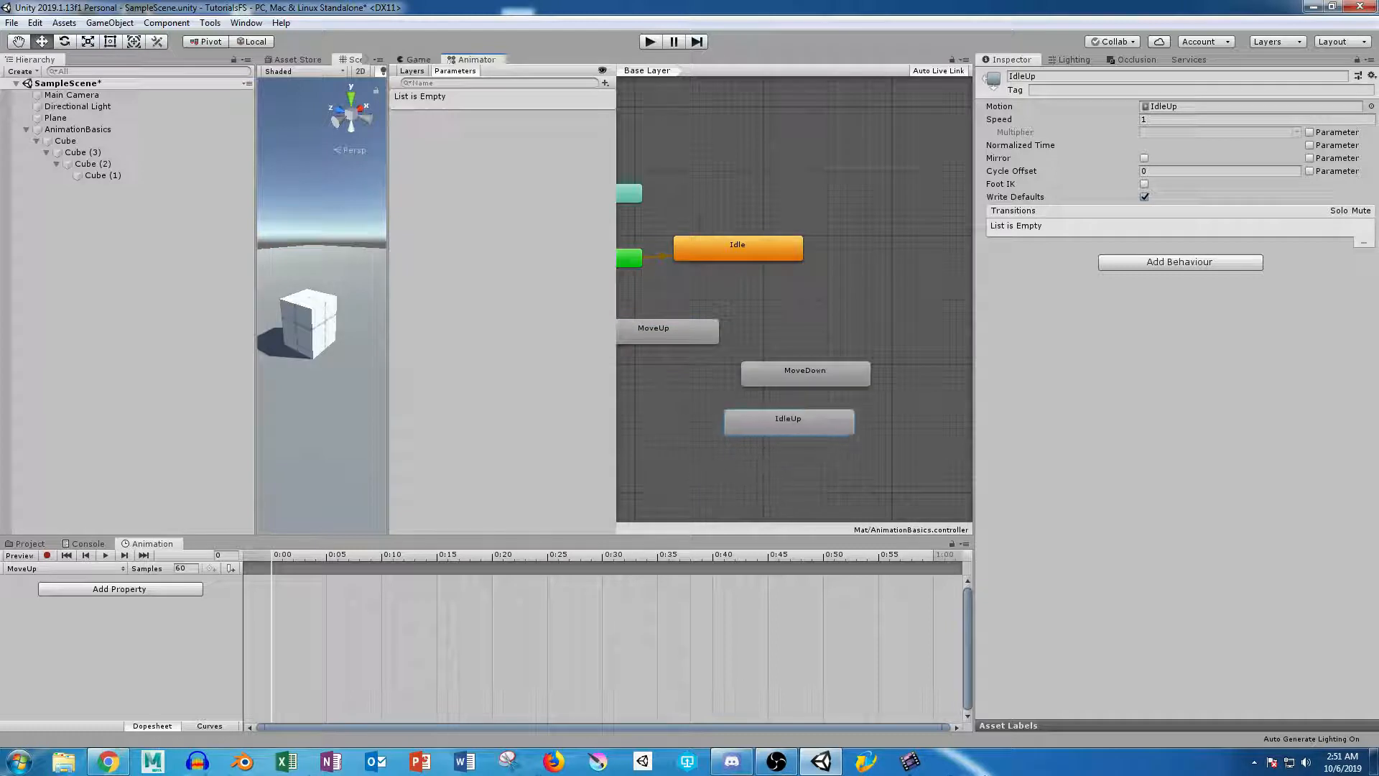
drag(805, 373, 873, 333)
scroll(761, 349, down, 4)
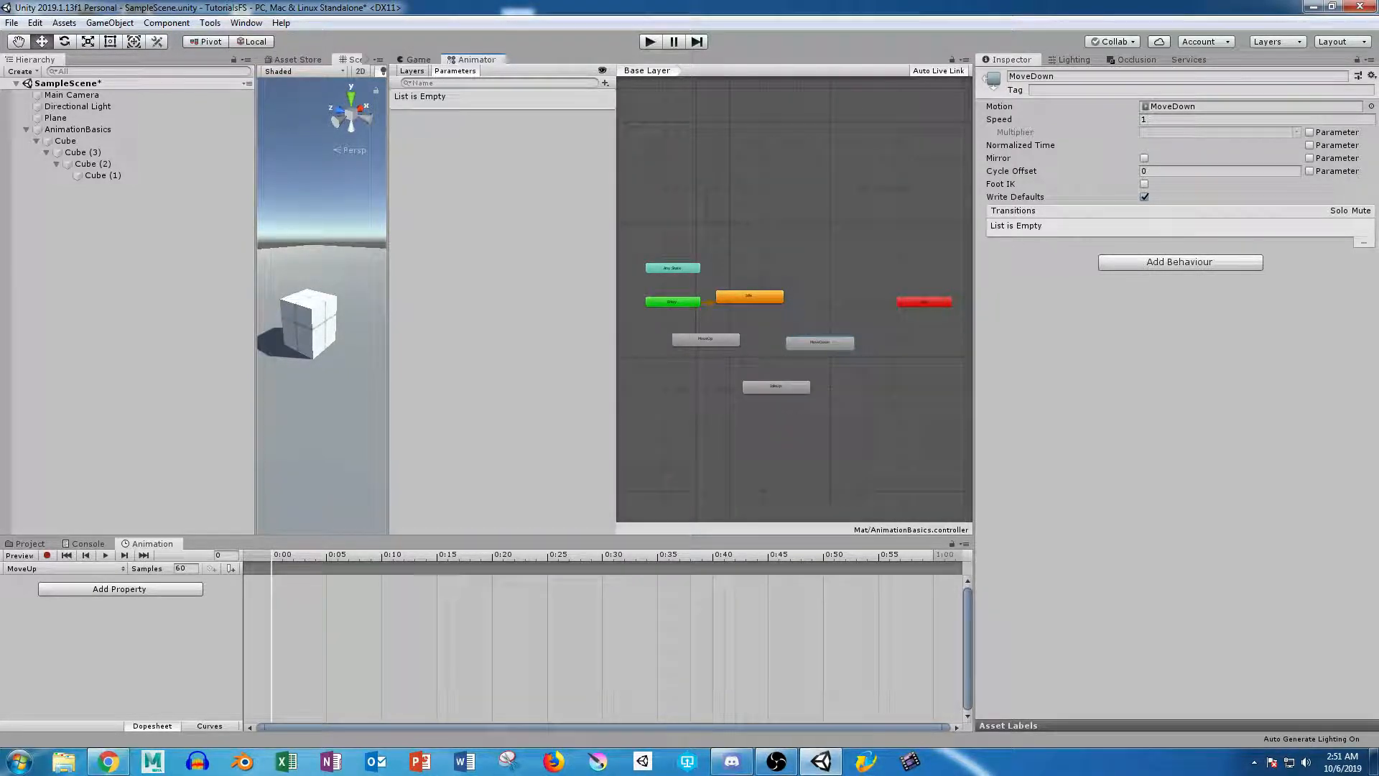
drag(775, 387, 745, 389)
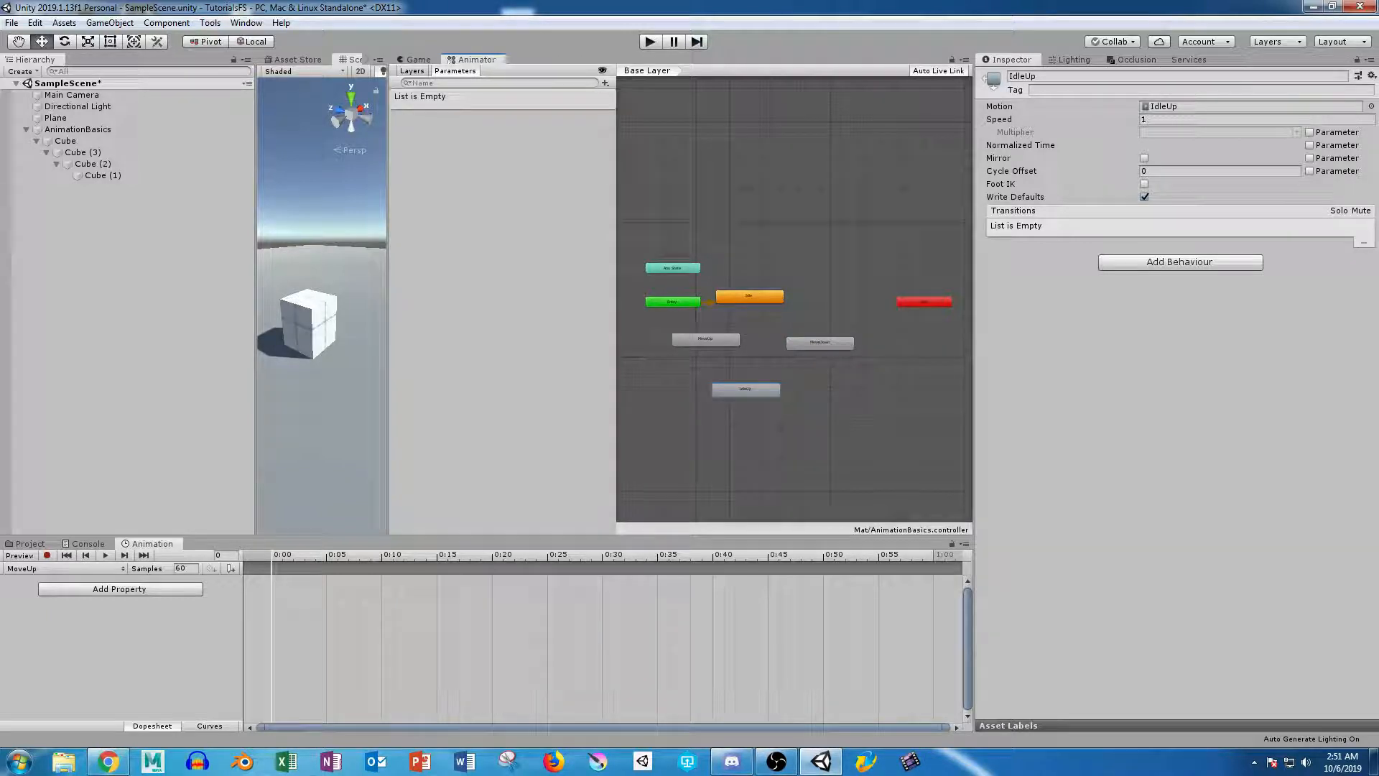
drag(705, 339, 692, 342)
drag(819, 342, 817, 343)
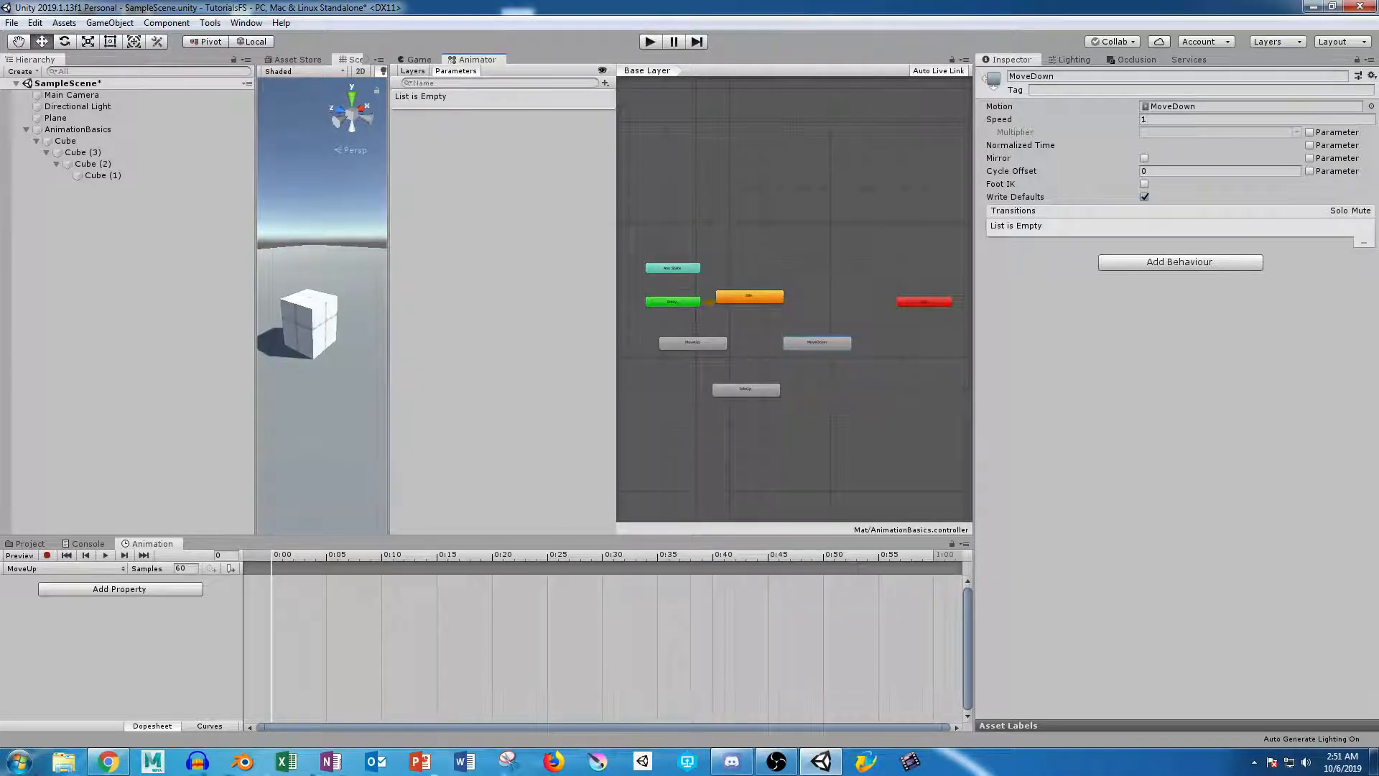
Widen the Scene view again and add the Transform Position property of Cube (3) to the MoveUp clip.
drag(389, 287, 776, 287)
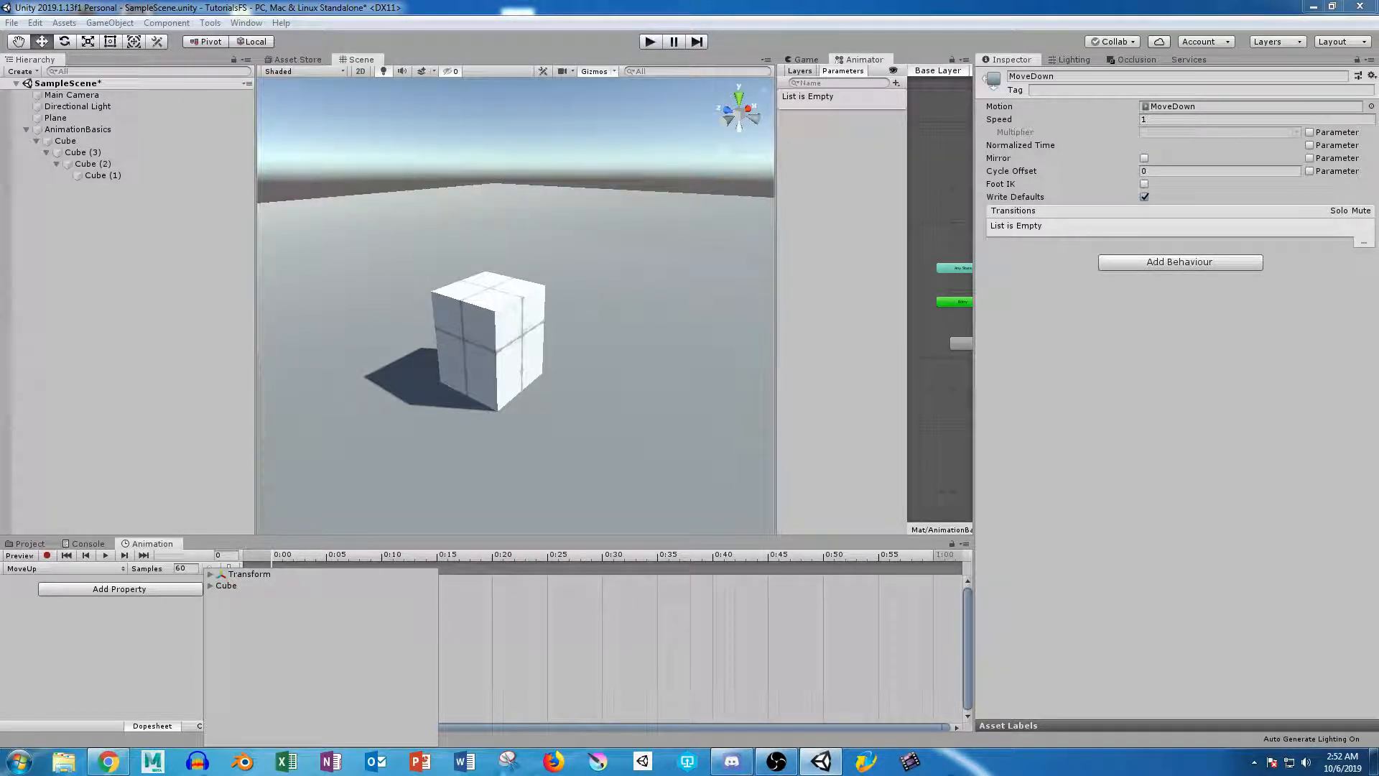
click(210, 586)
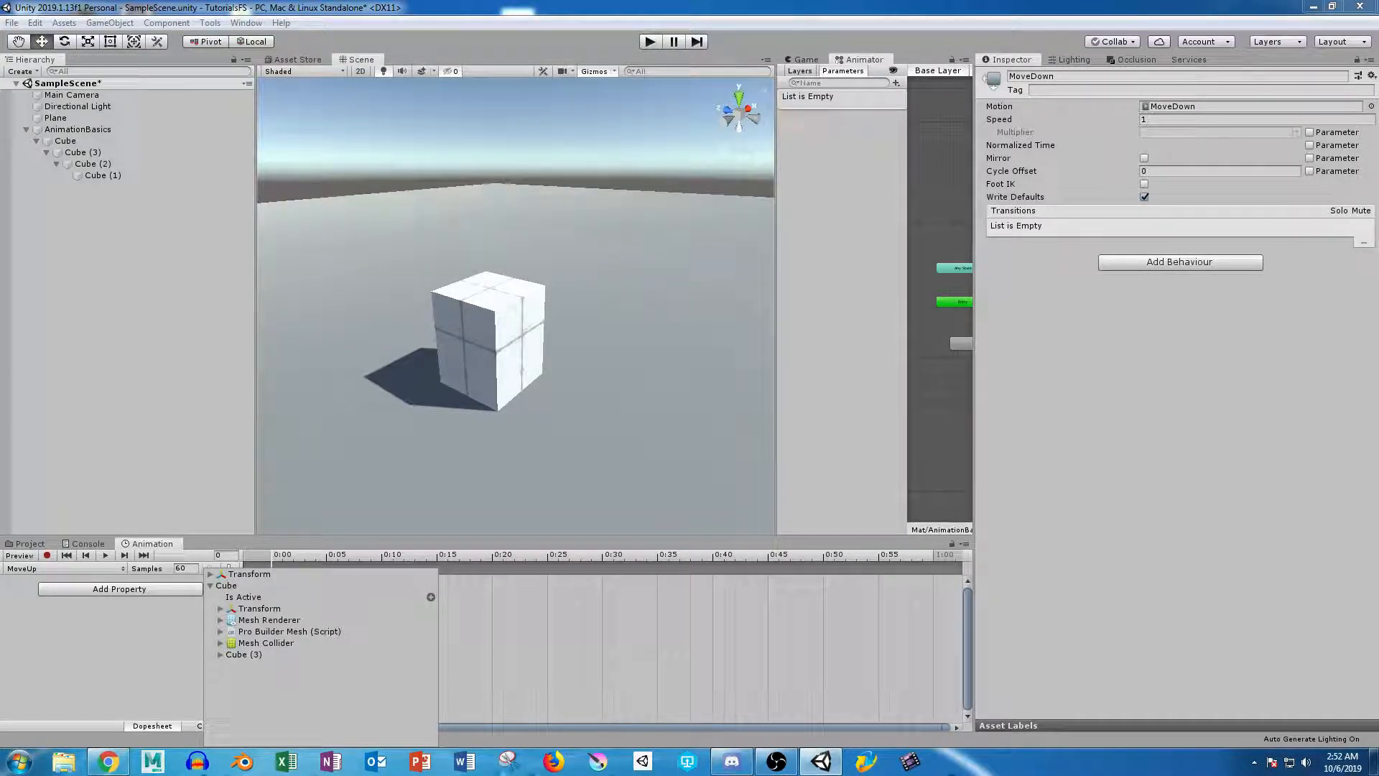
click(220, 654)
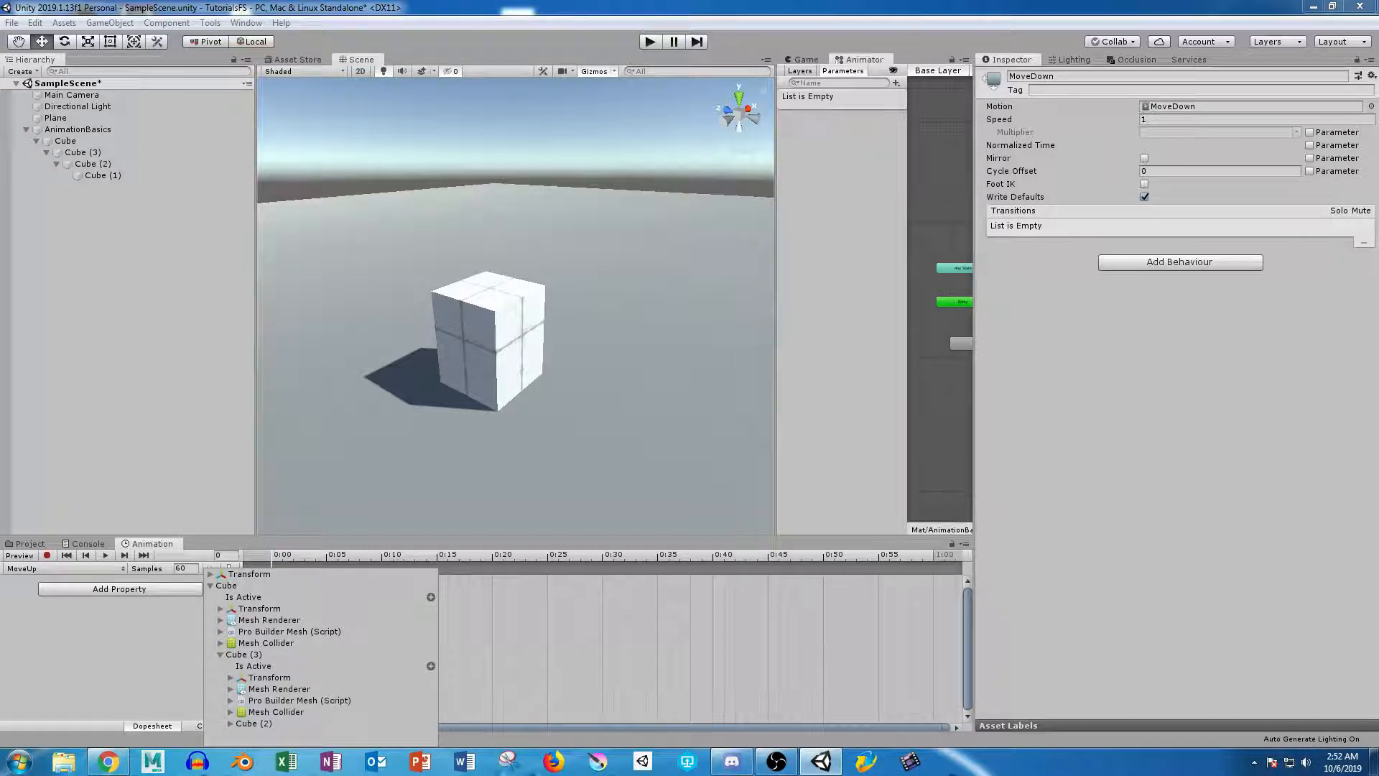
click(230, 677)
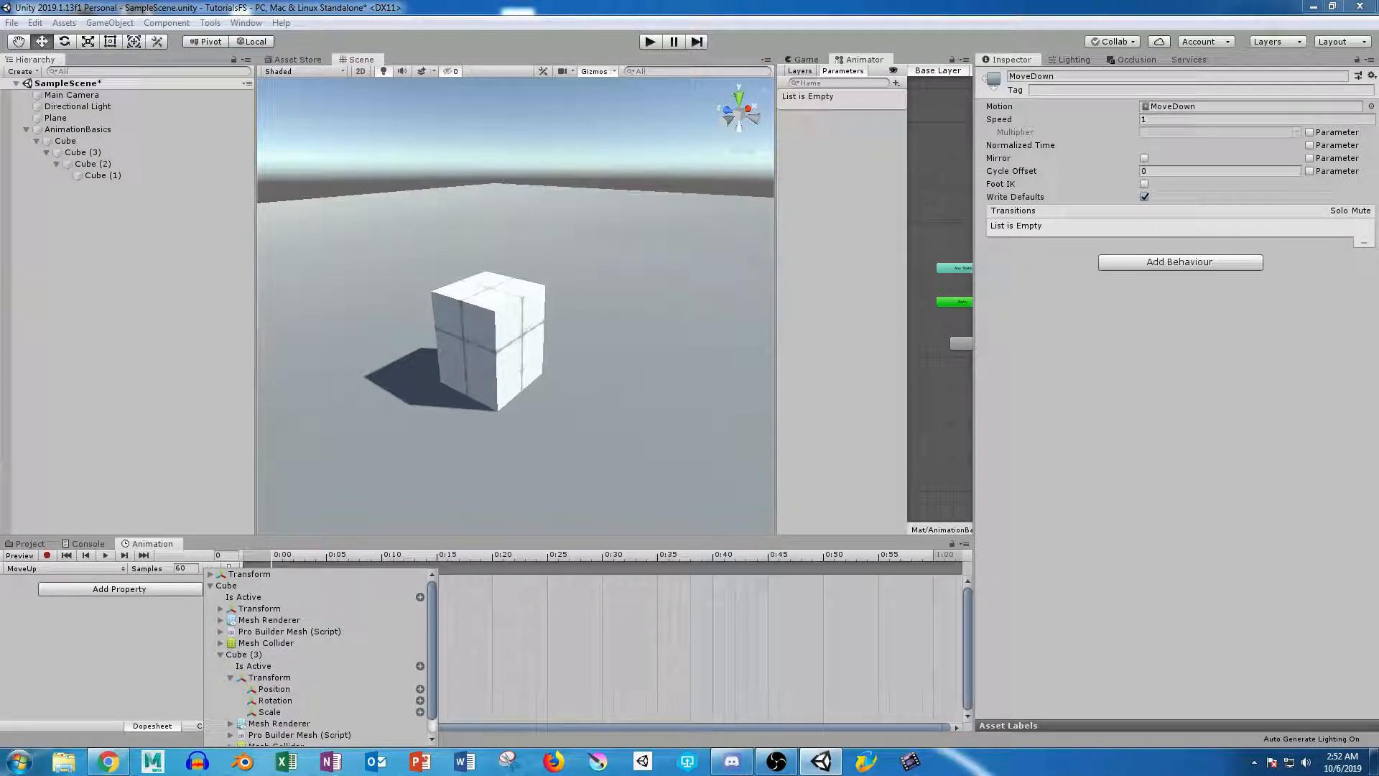
click(420, 688)
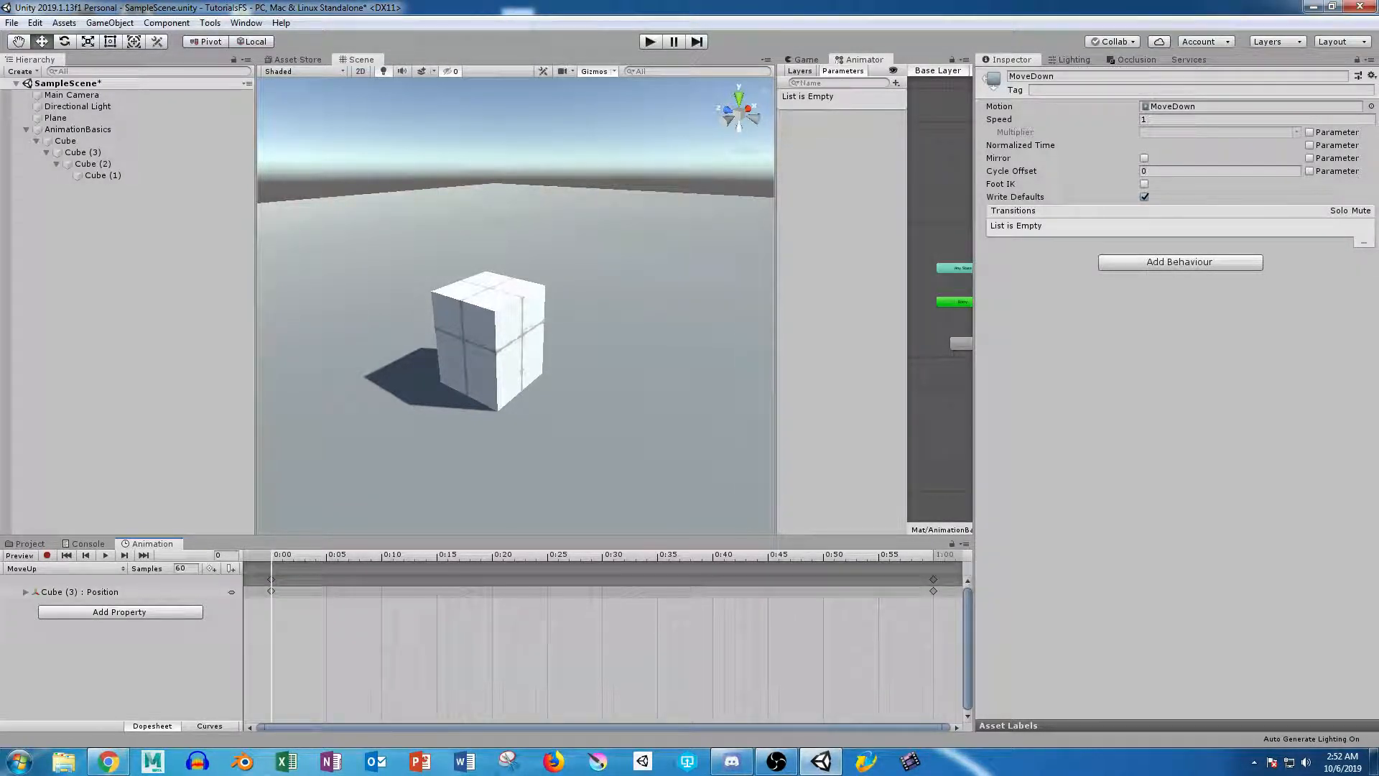
Add the Transform Position property of Cube (2), nested under Cube (3), to the MoveUp clip.
click(120, 611)
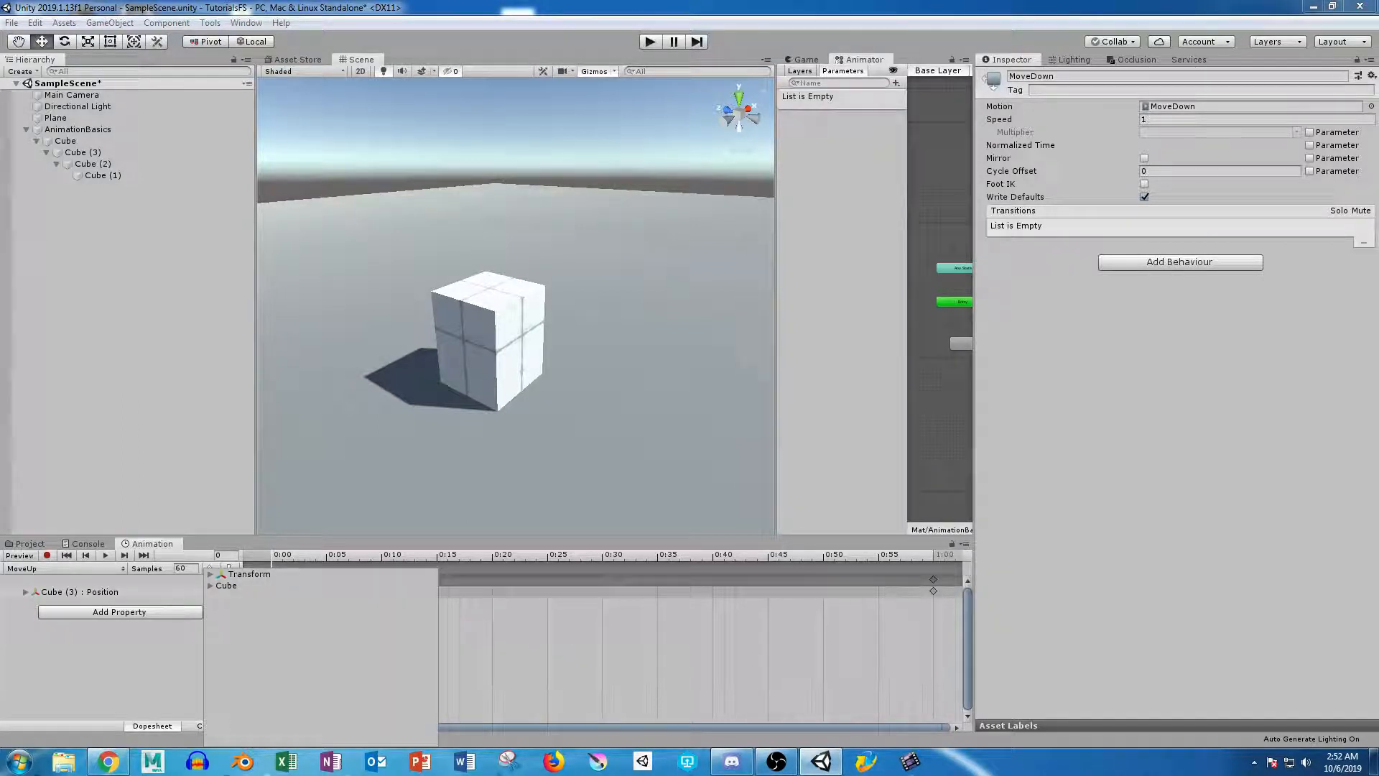
click(211, 585)
click(220, 654)
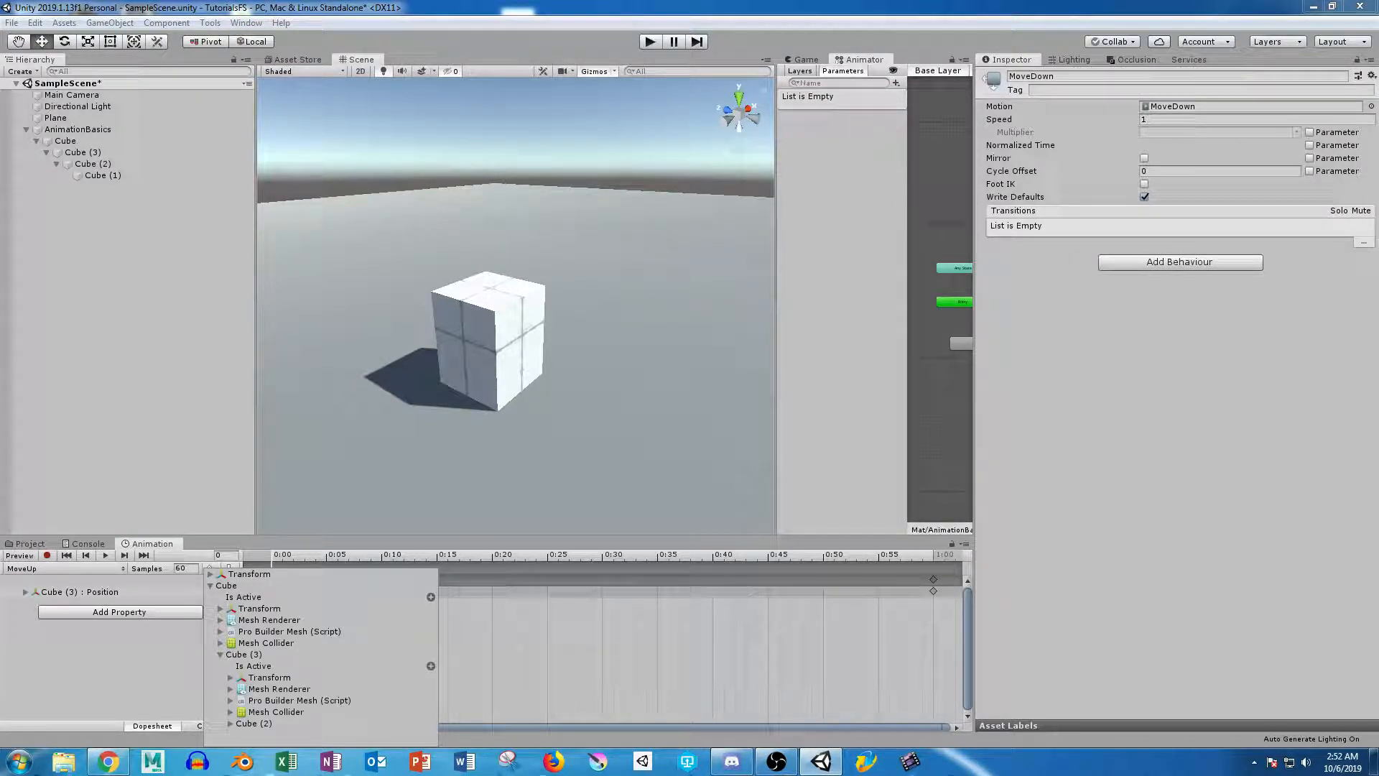
click(231, 723)
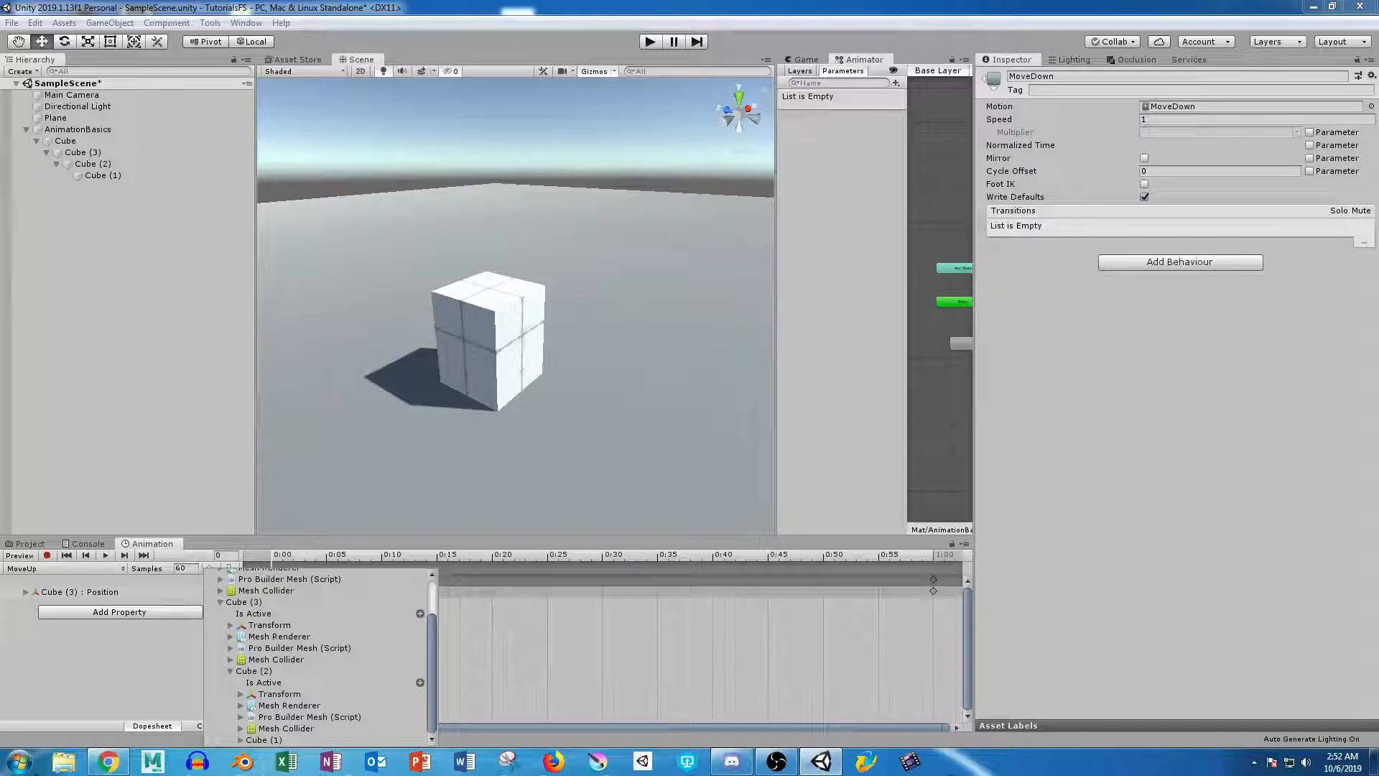
click(240, 693)
click(420, 705)
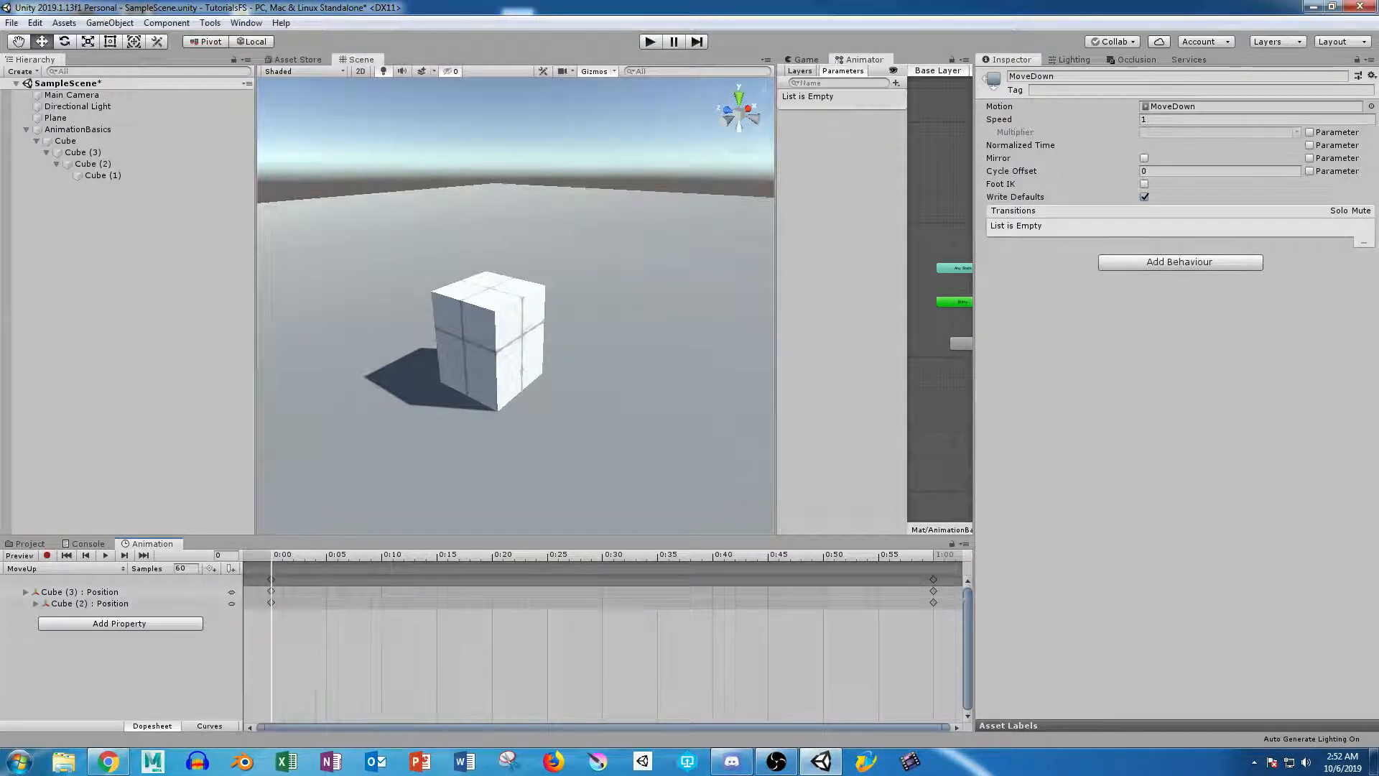
Add the Transform Position property of Cube (1), the innermost cube, to the MoveUp clip.
click(119, 622)
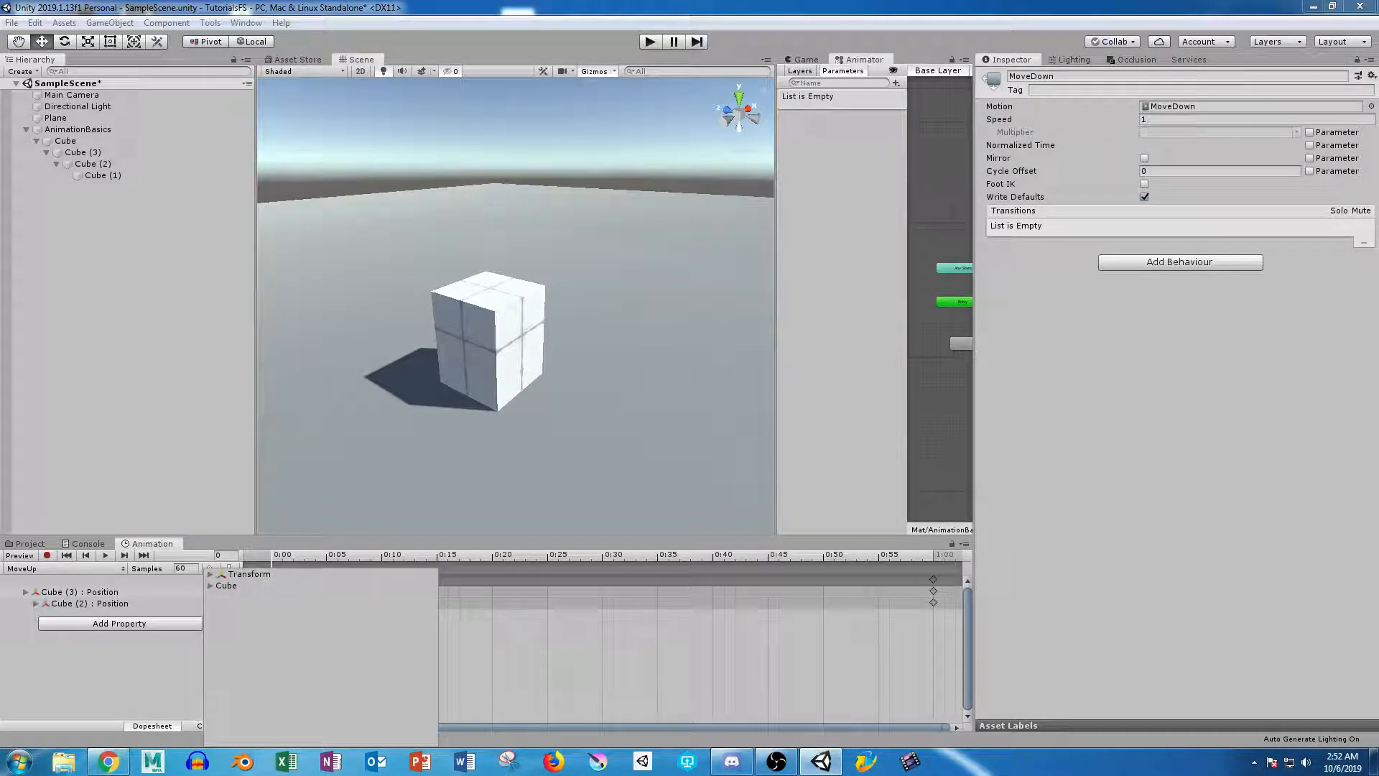
click(210, 585)
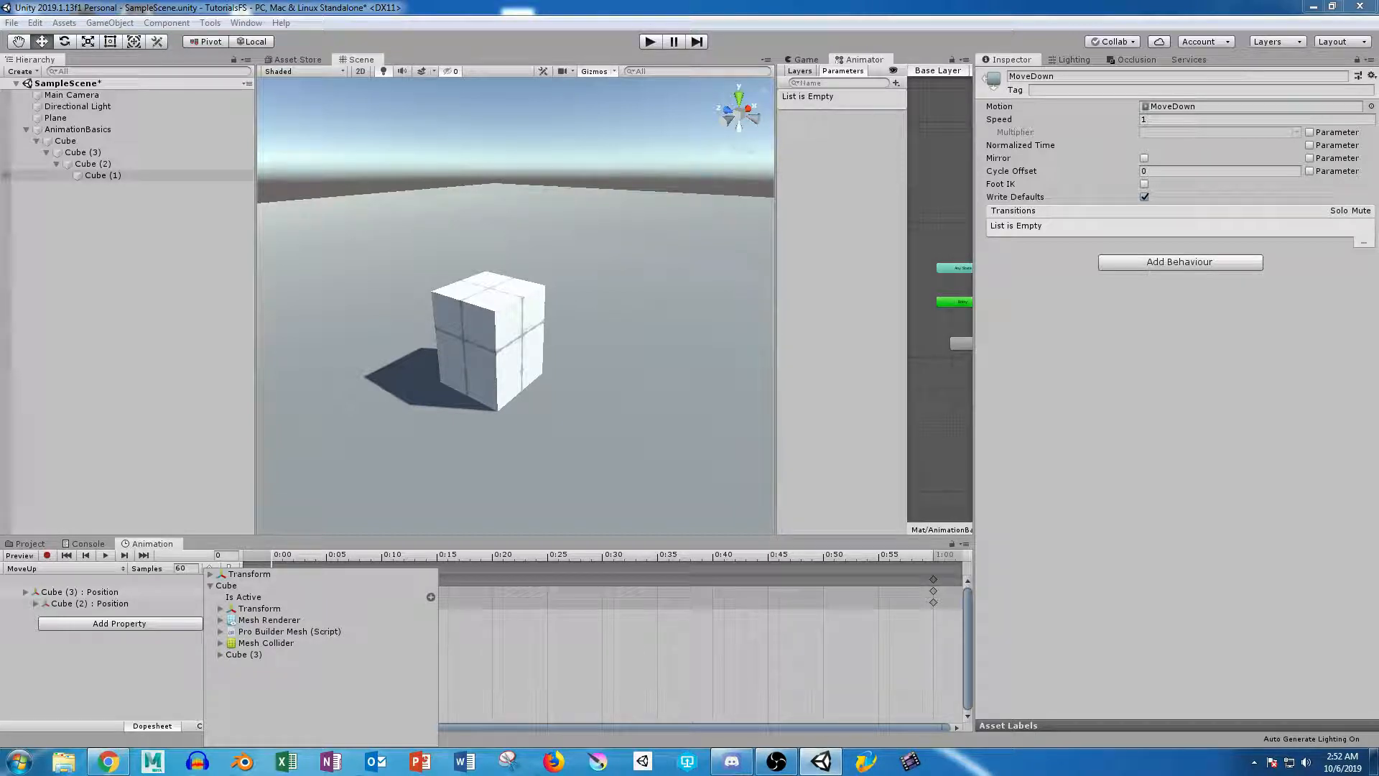
click(220, 654)
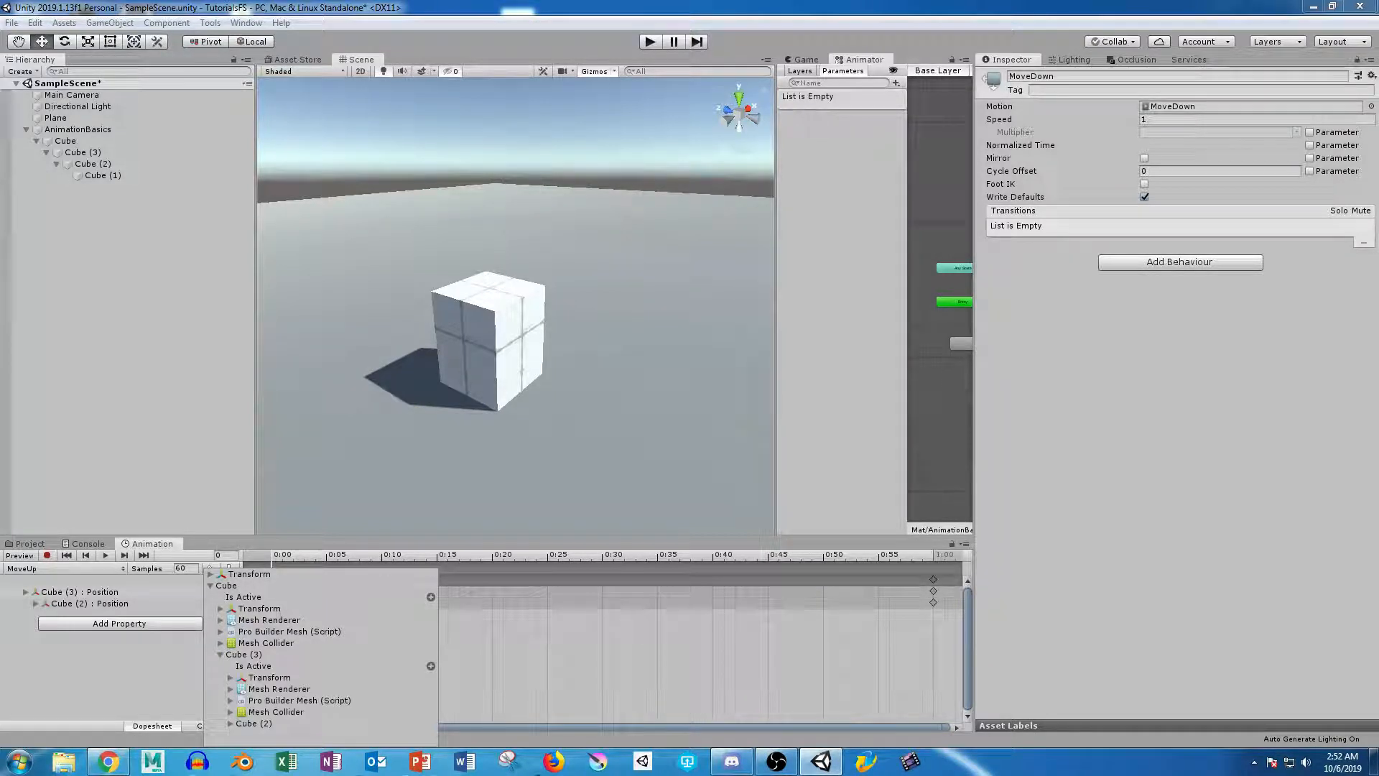
click(230, 723)
scroll(230, 723, down, 2)
scroll(318, 657, down, 2)
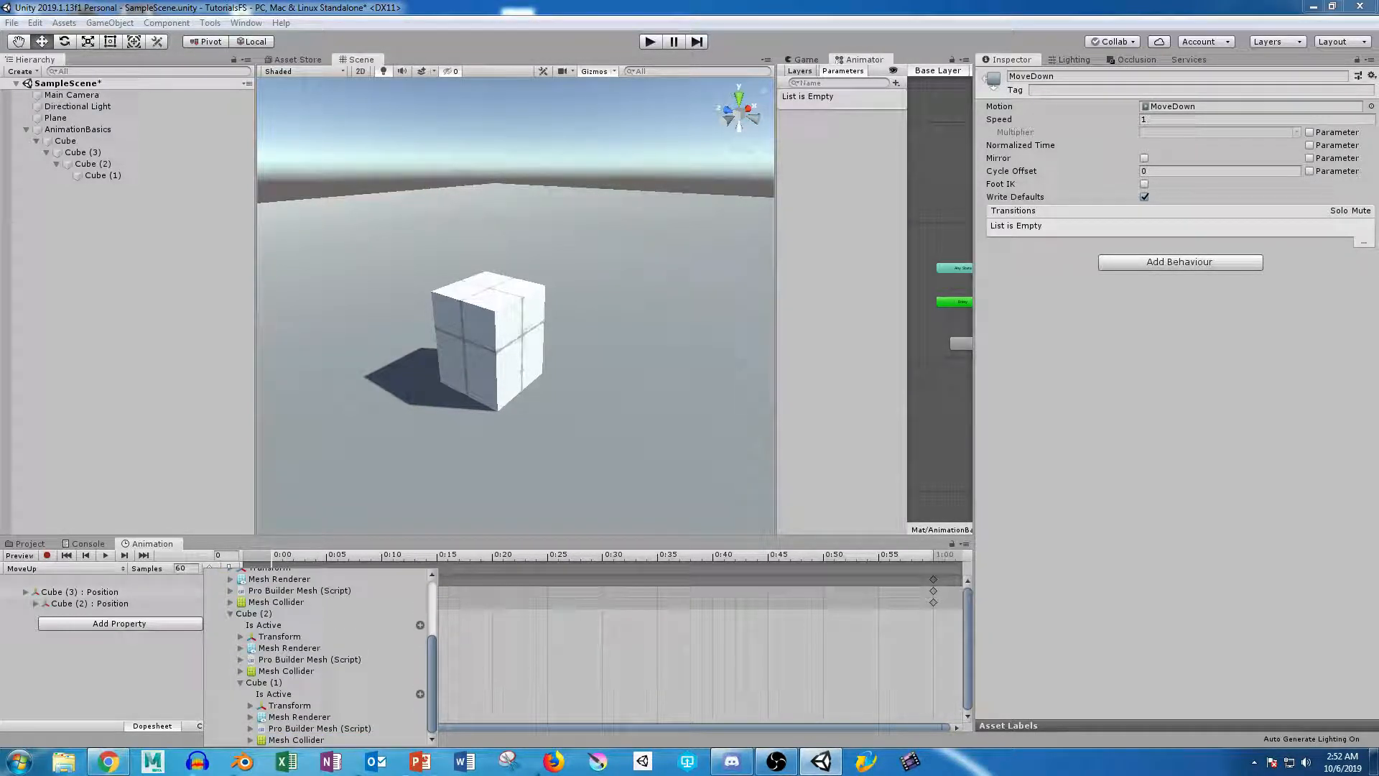
click(250, 705)
click(420, 717)
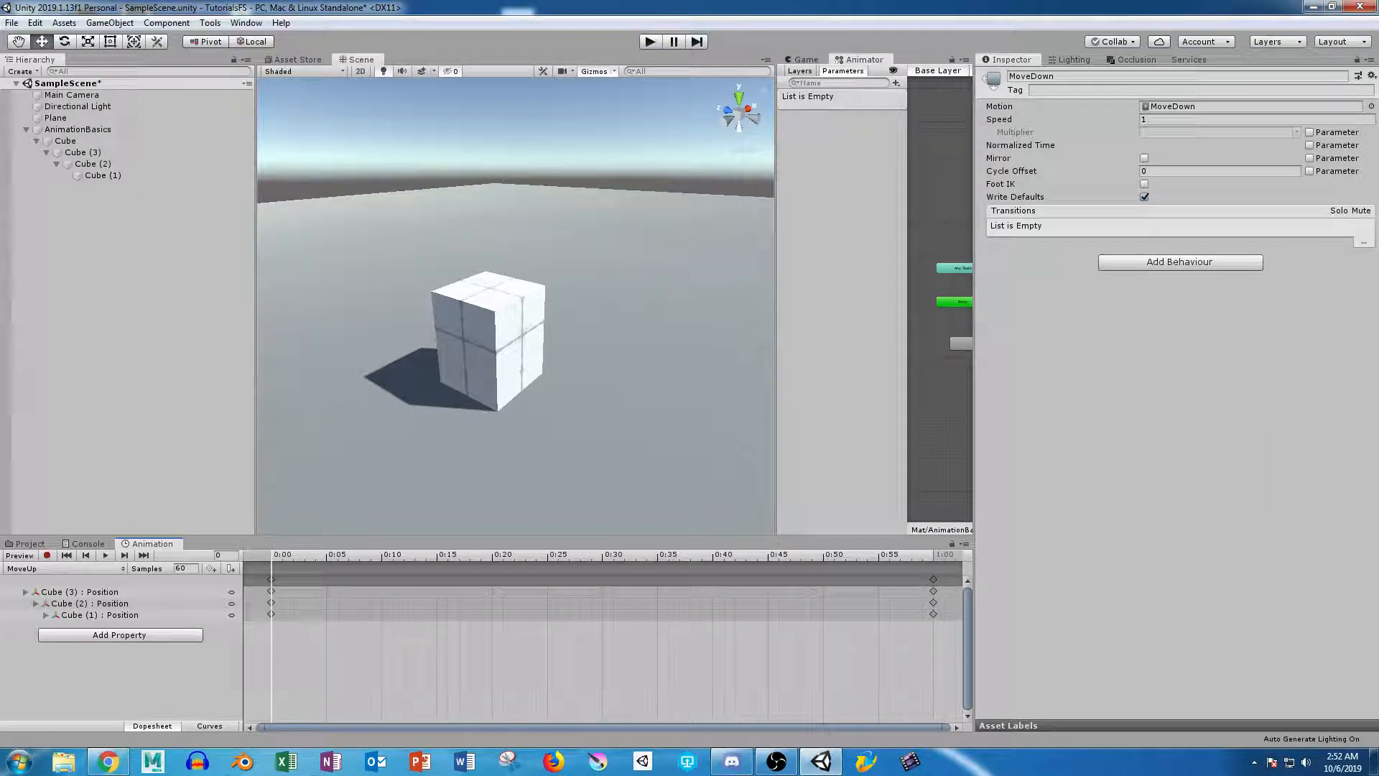
click(91, 591)
click(91, 603)
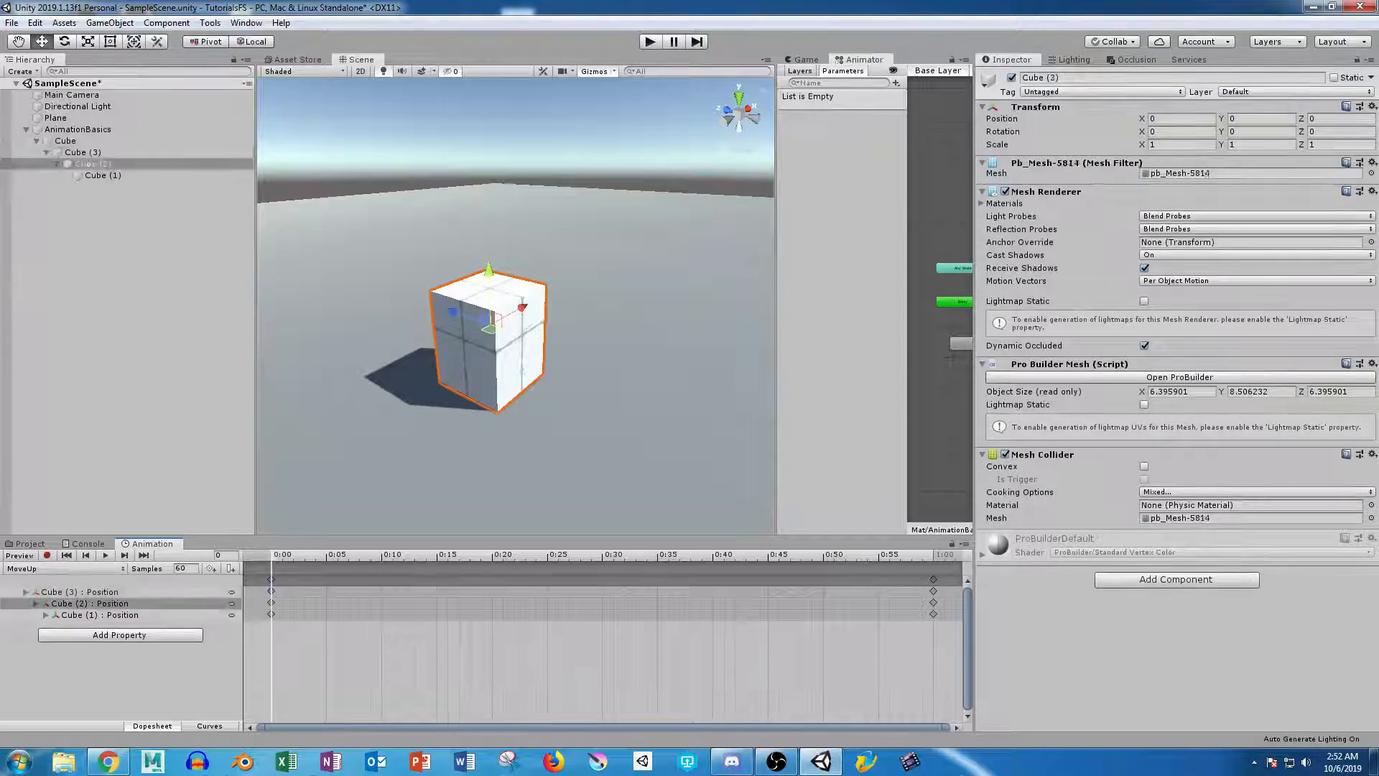
click(91, 614)
click(270, 603)
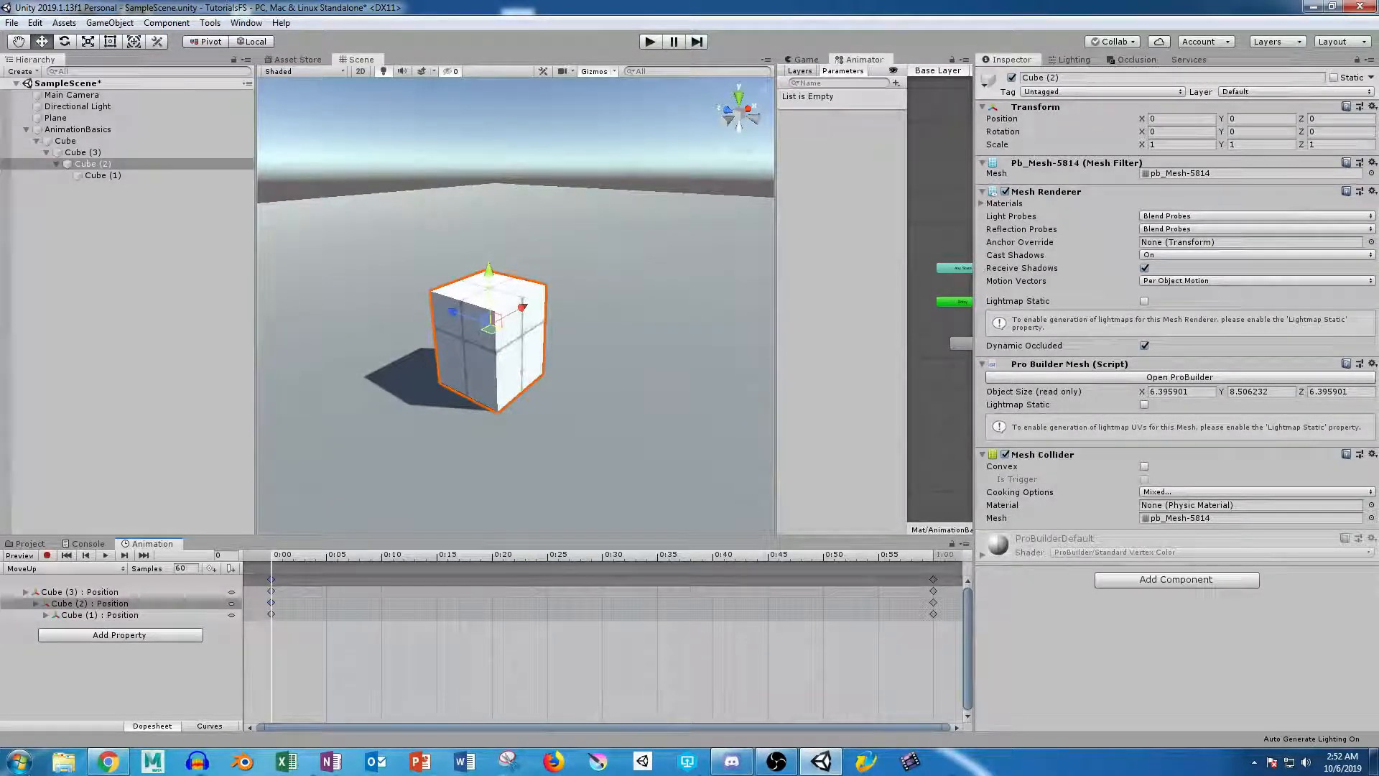
click(116, 215)
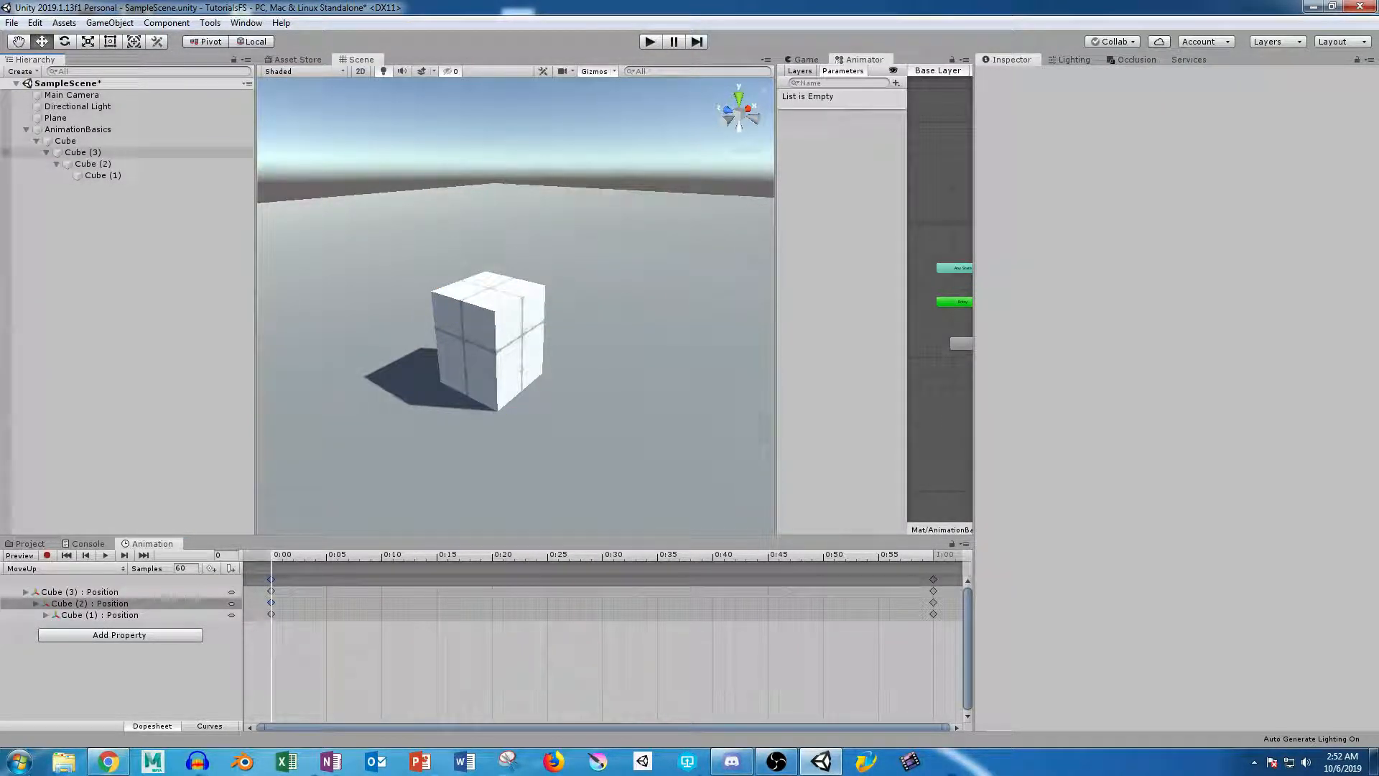
Try raising Cube (3), Cube (2) and Cube (1) together along the vertical axis, and undo the move.
click(83, 152)
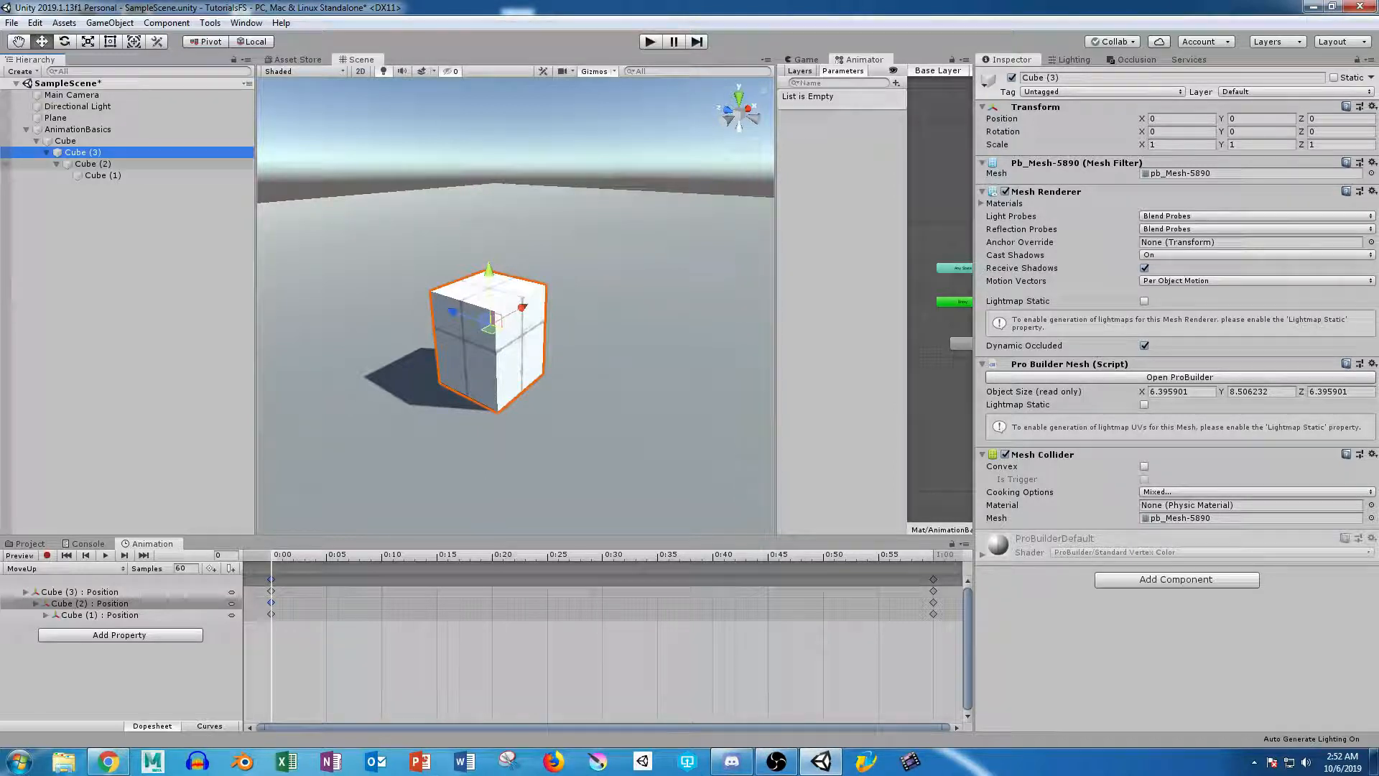
ctrl+click(93, 164)
ctrl+click(103, 175)
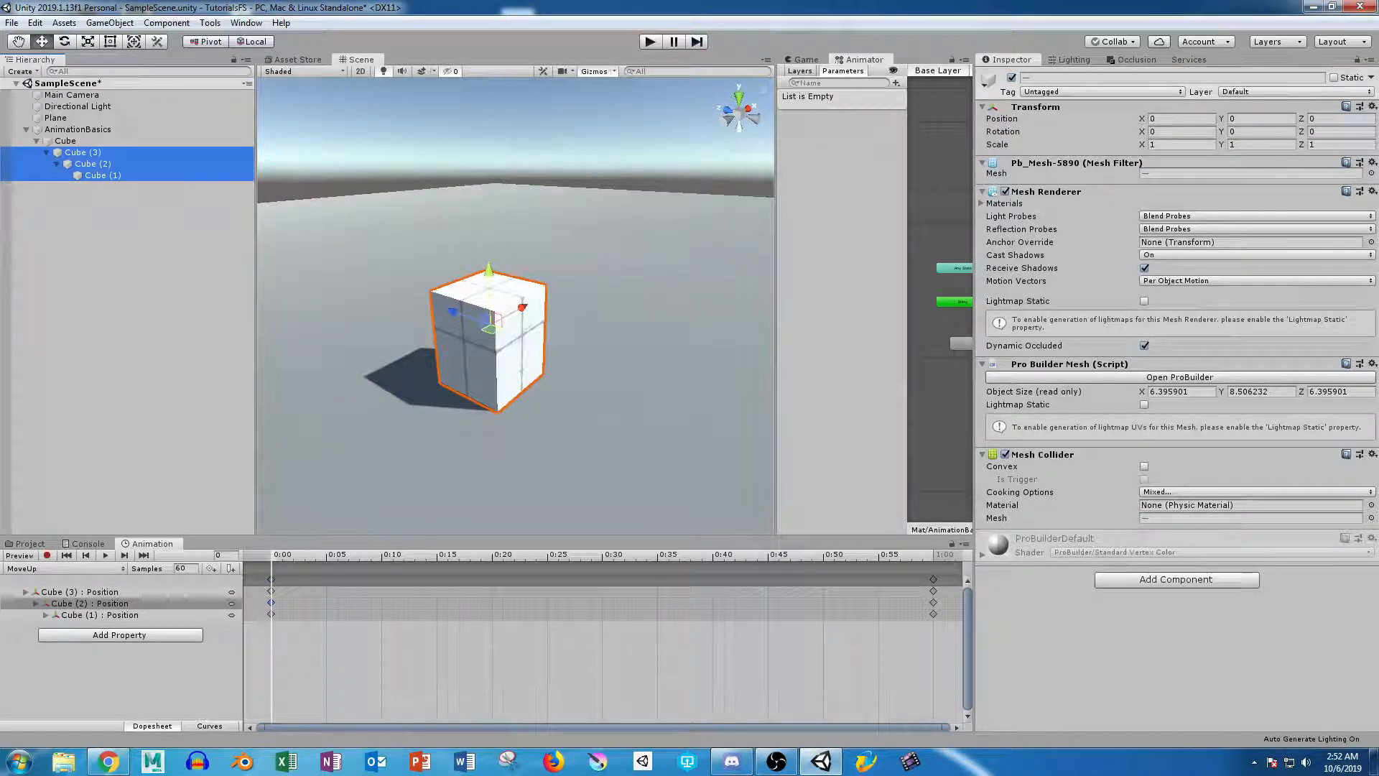
drag(489, 273, 486, 88)
ctrl+click(61, 154)
click(103, 175)
key(ctrl+z)
key(ctrl+z)
key(ctrl+z)
key(ctrl+z)
key(ctrl+z)
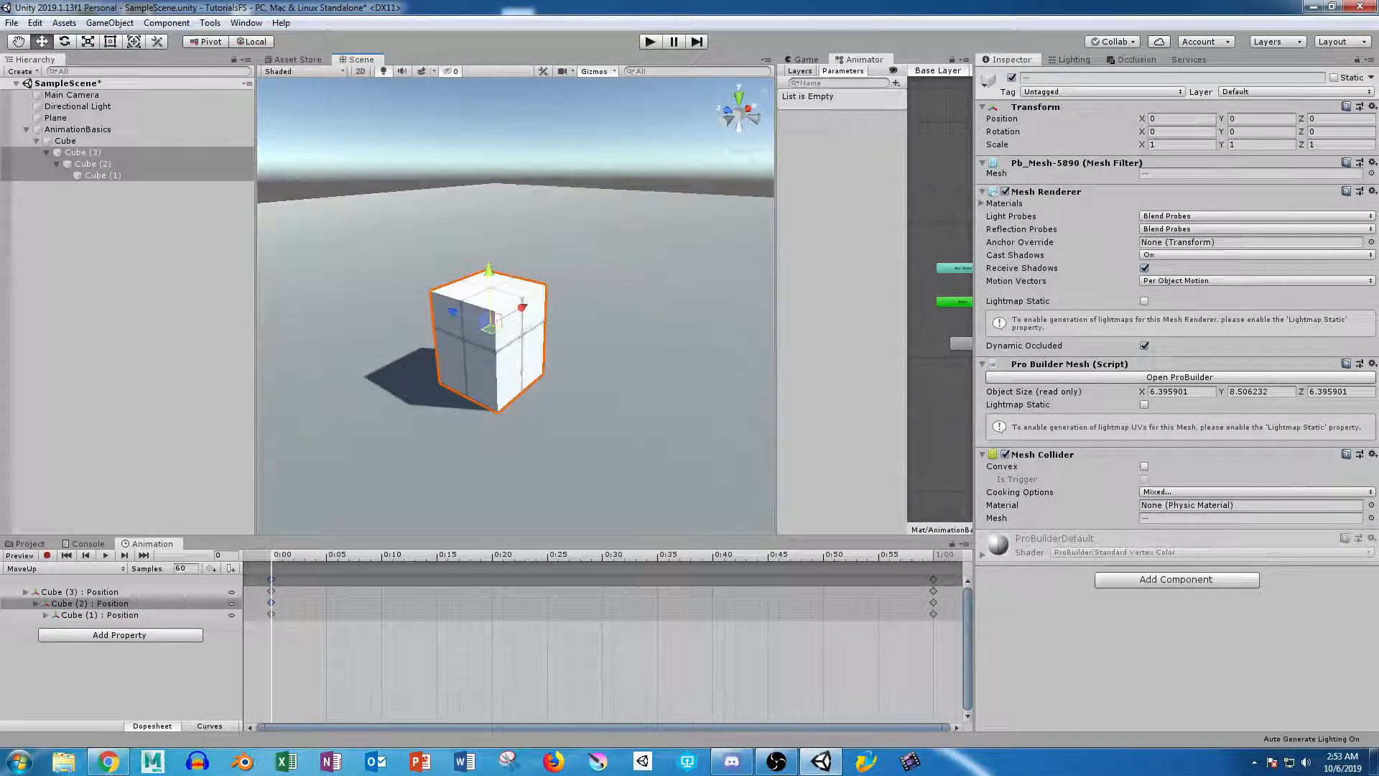
key(ctrl+z)
Try raising only Cube (3) along the vertical axis, and undo the move.
click(82, 153)
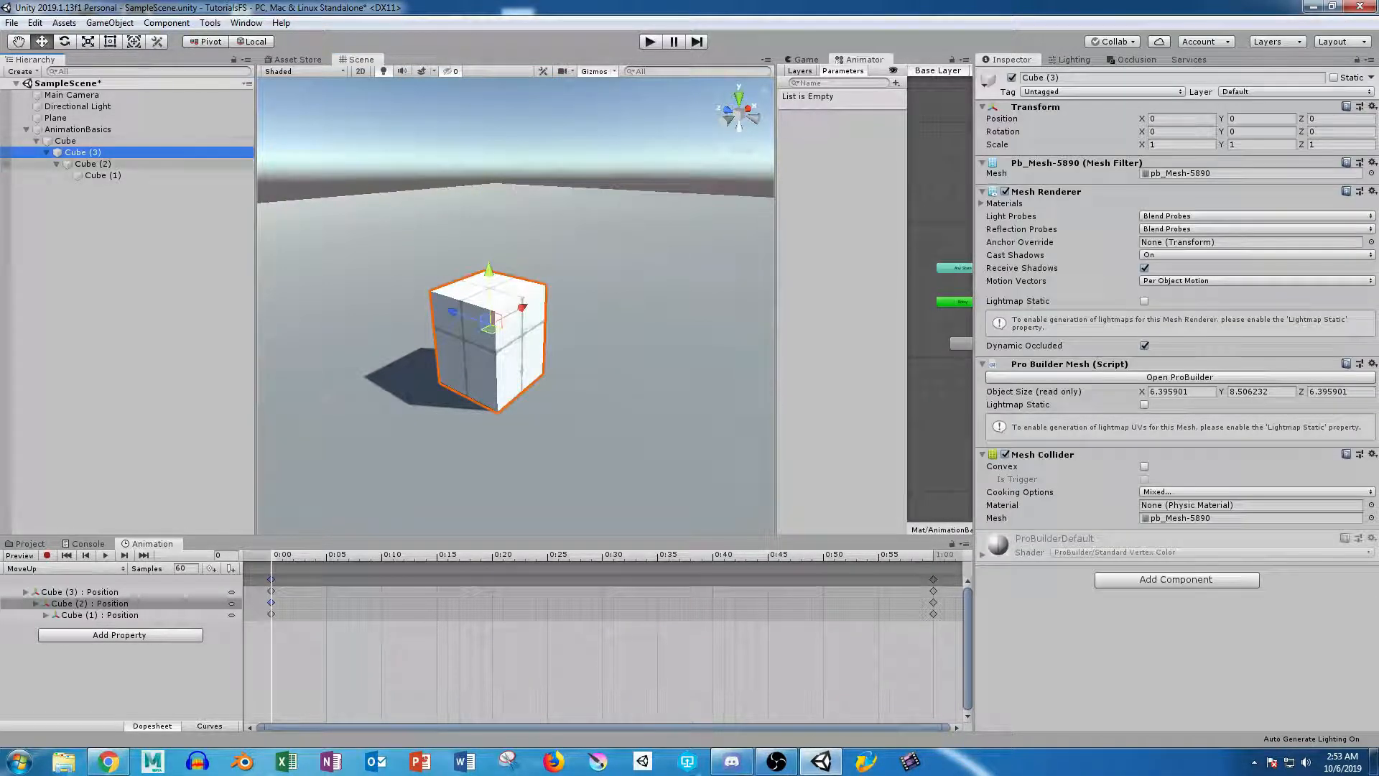
drag(489, 271, 485, 137)
click(93, 164)
key(ctrl+z)
key(ctrl+z)
key(ctrl+z)
key(ctrl+z)
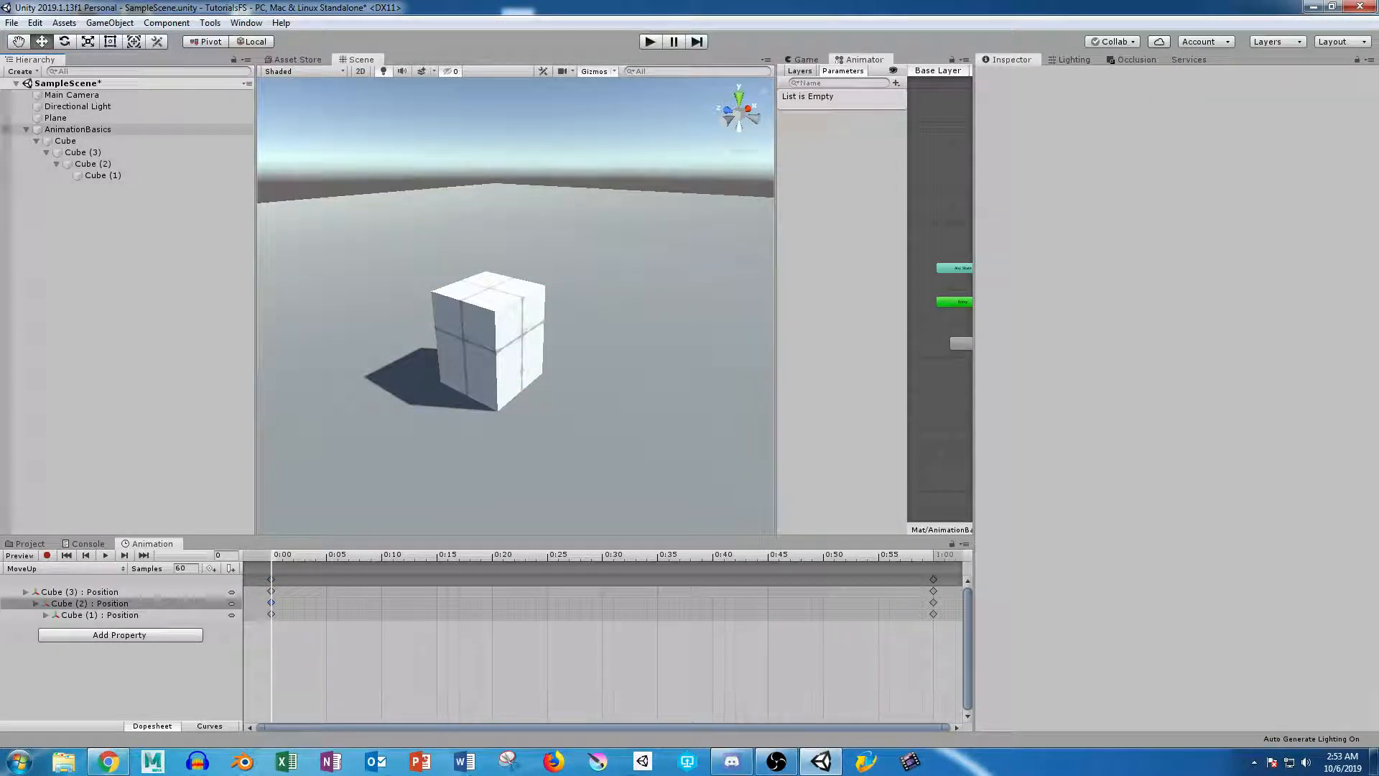
click(65, 141)
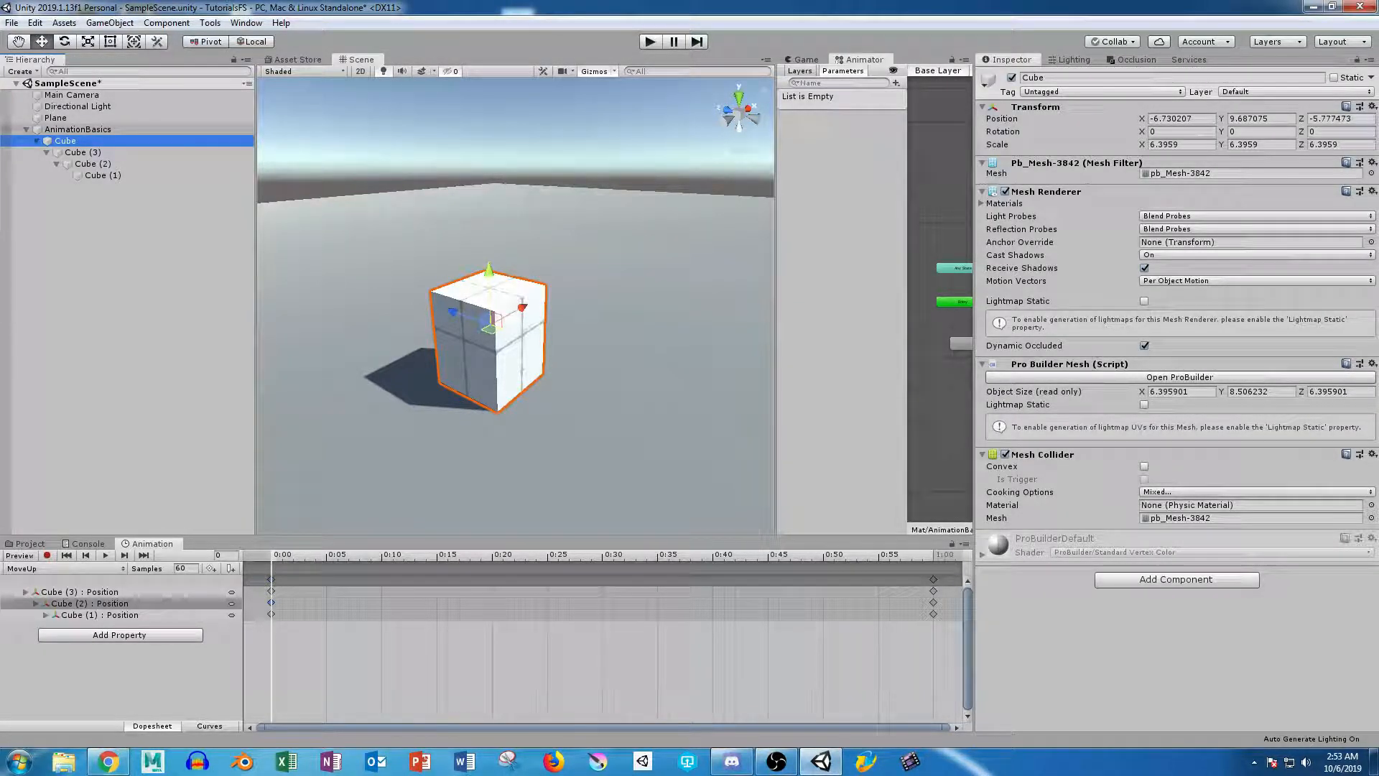
click(83, 152)
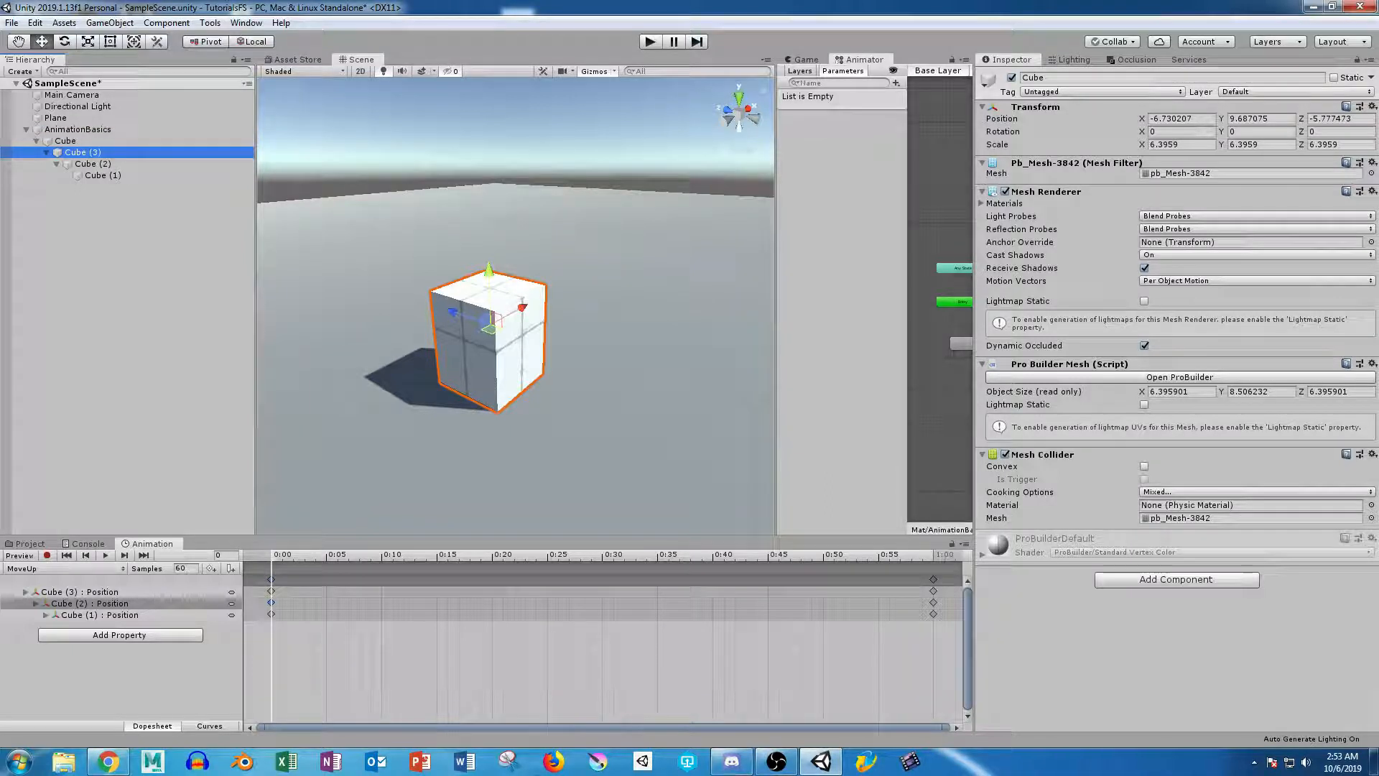
click(93, 164)
click(102, 175)
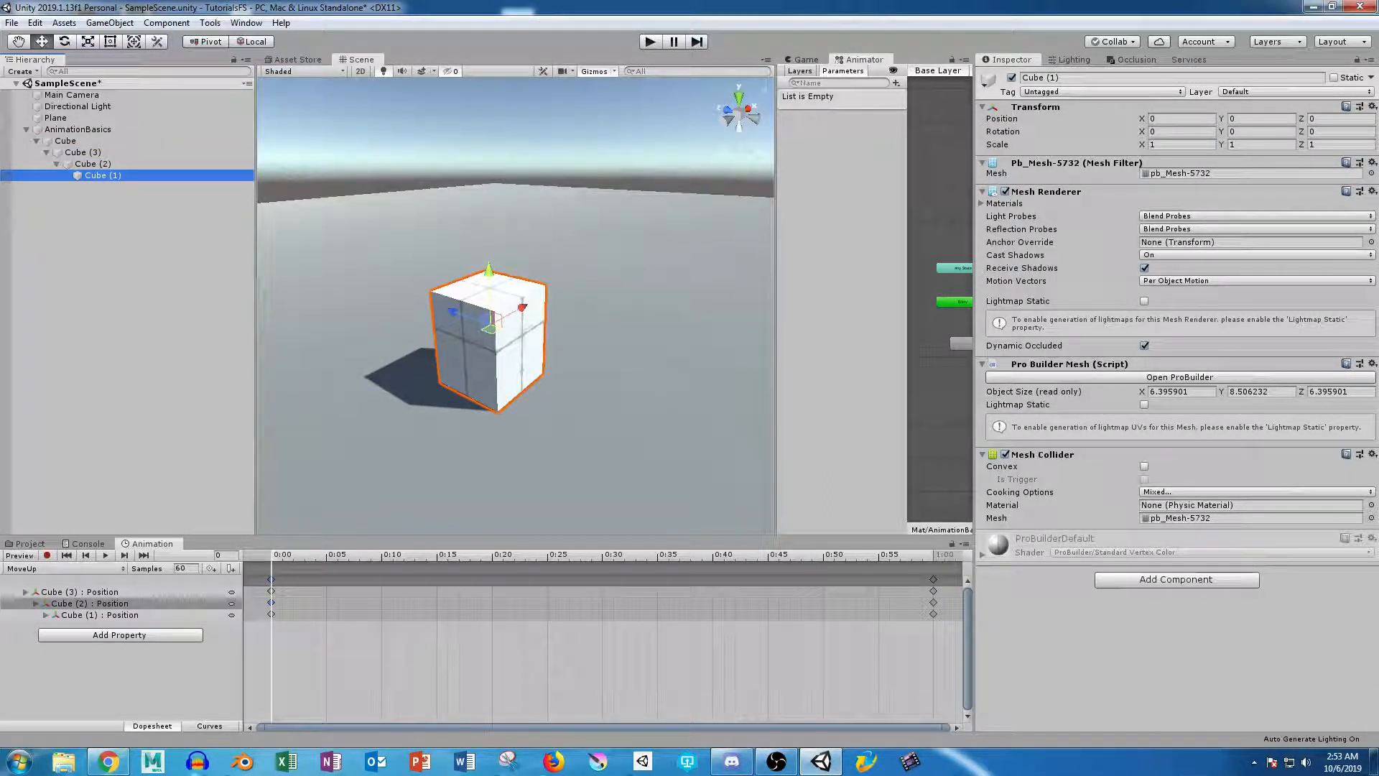
Record a position key for Cube (3) at 1:00 in the MoveUp clip, raising it to about Y 1.229.
click(79, 591)
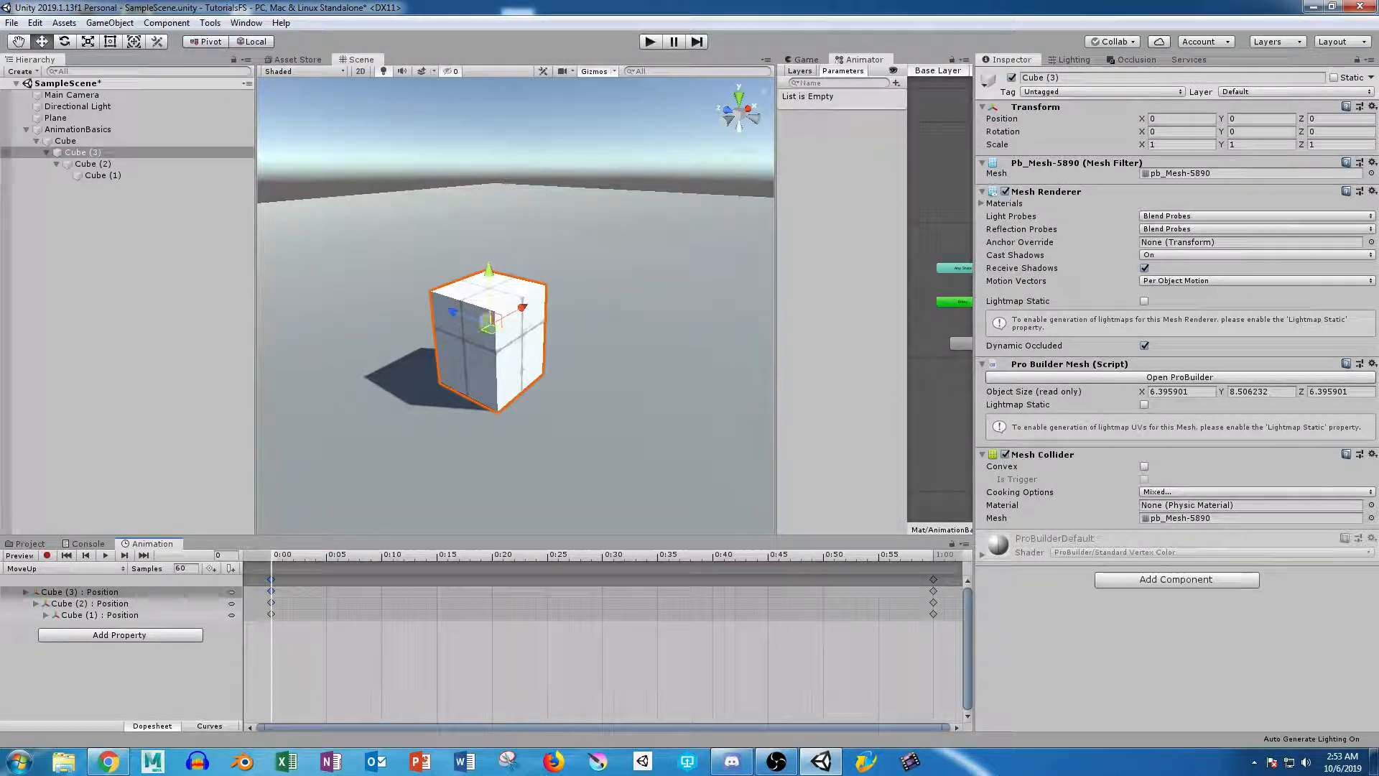
key(period)
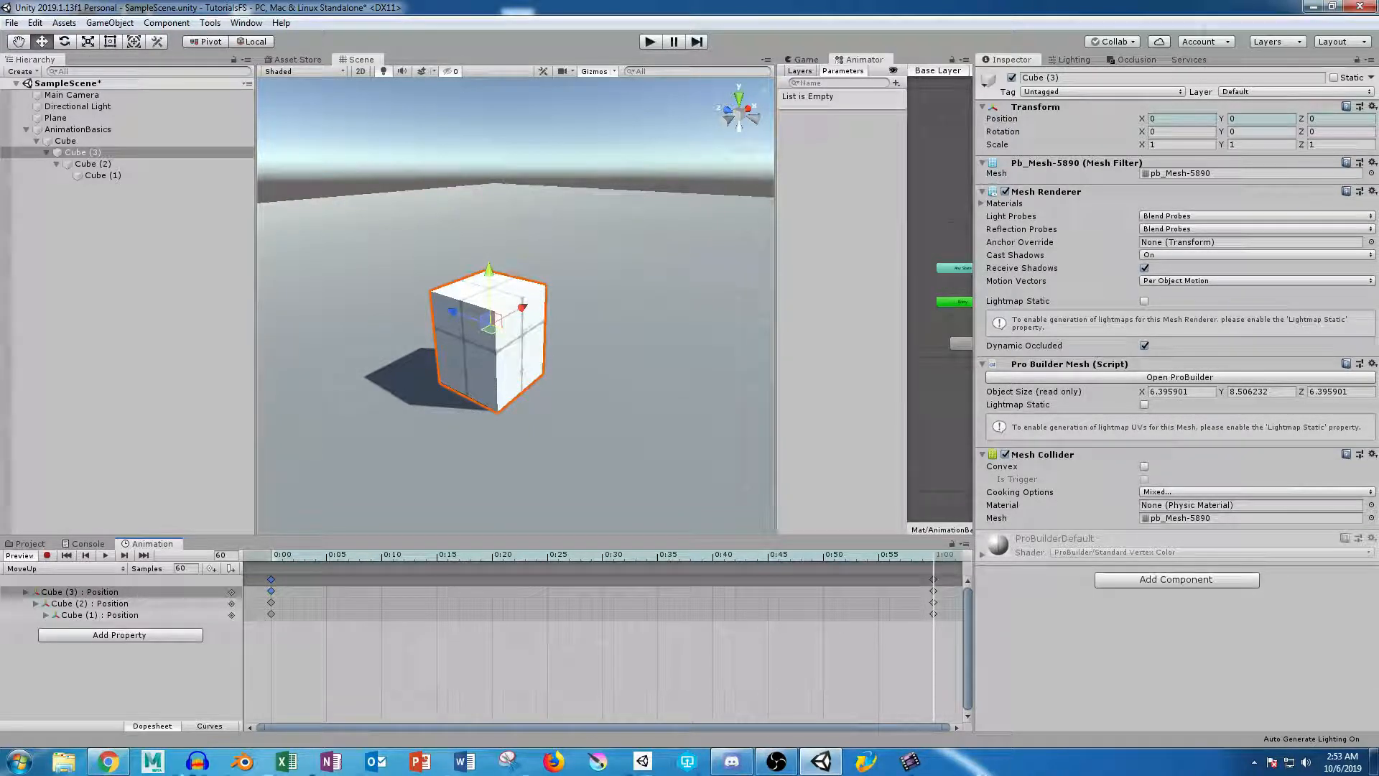
click(47, 555)
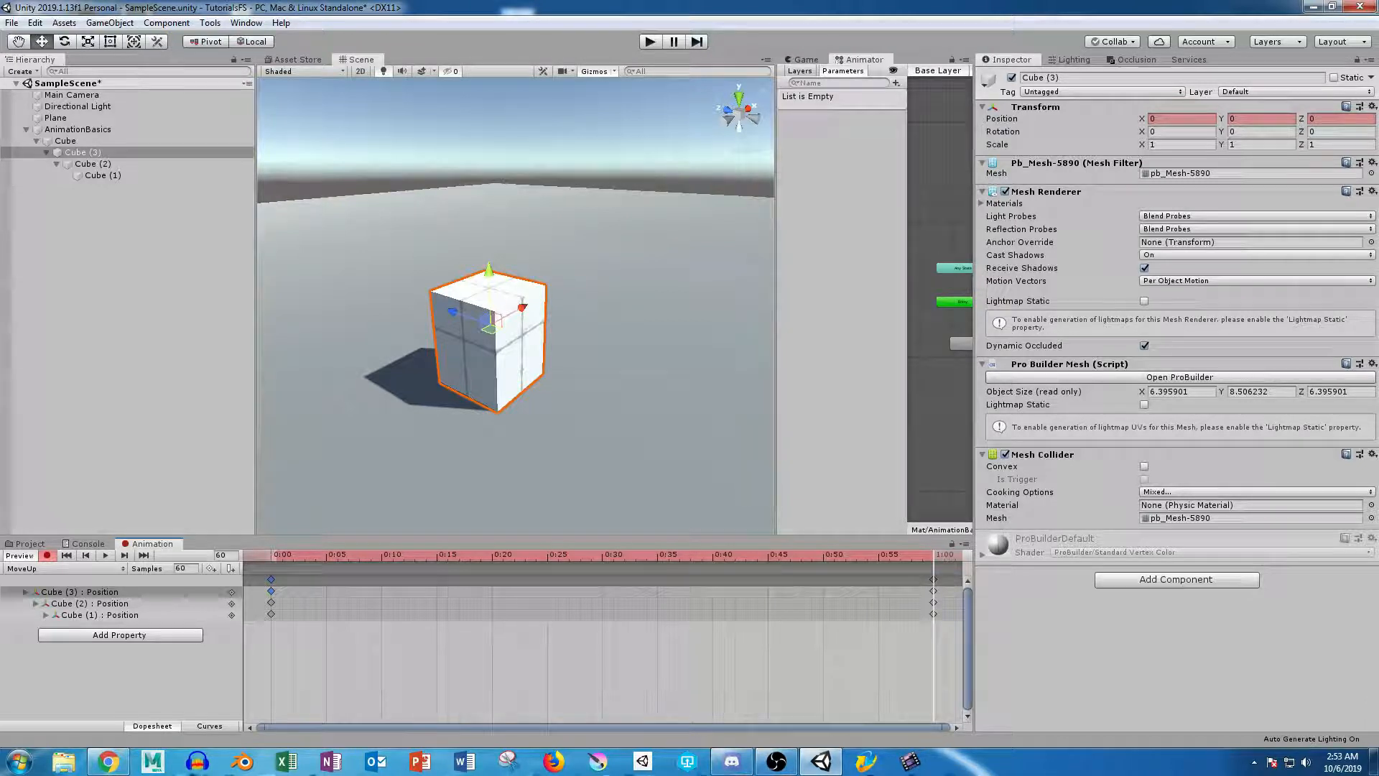
drag(590, 555, 933, 555)
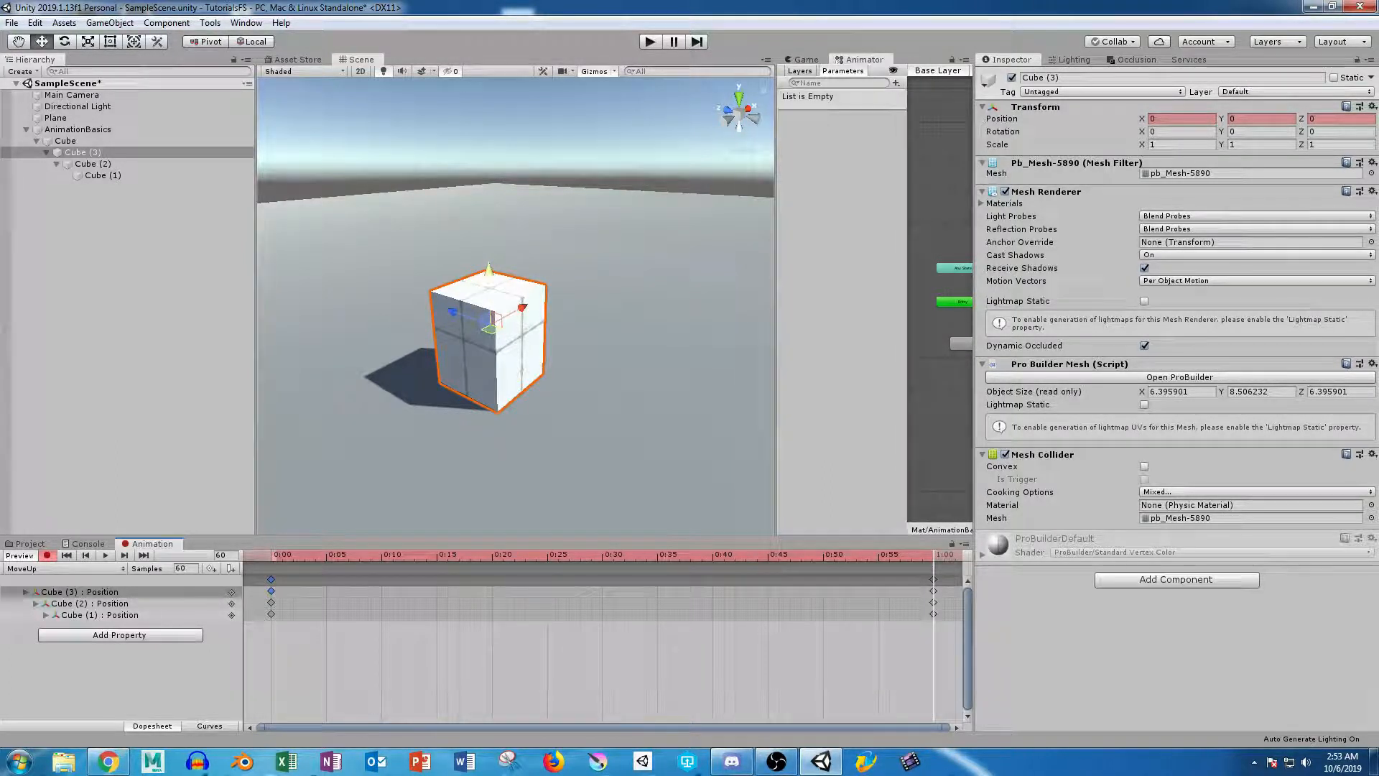
drag(490, 270, 486, 171)
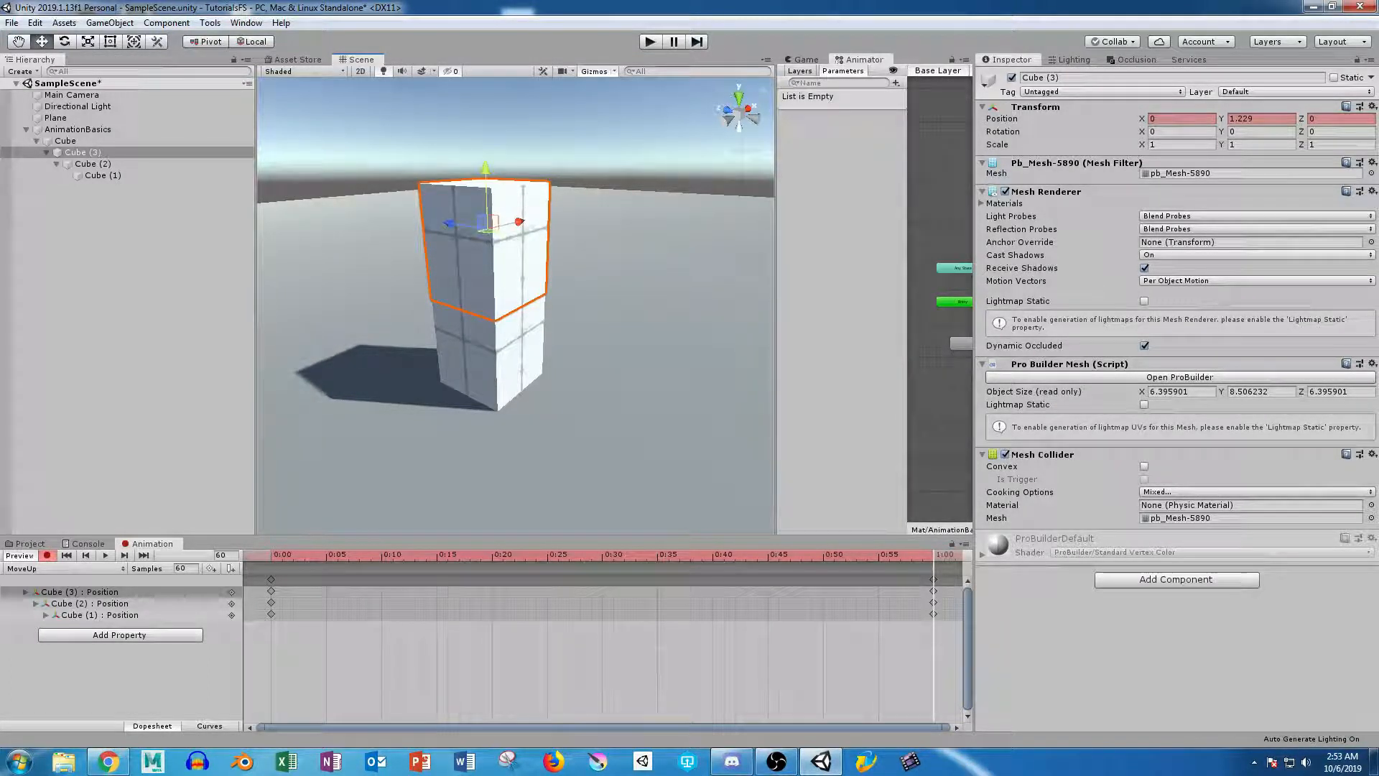
click(46, 555)
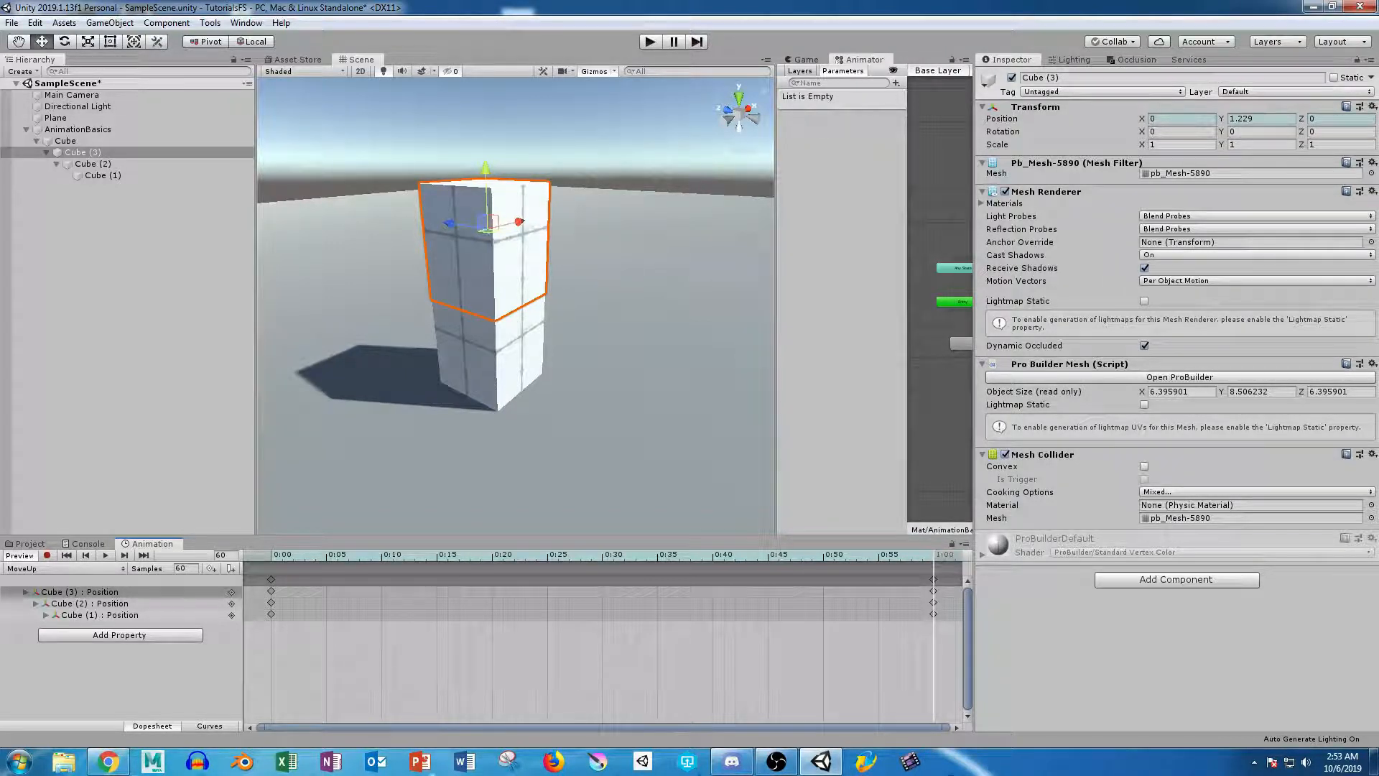
Scale the nested cubes down uniformly outside recording: Cube (3) slightly, Cube (2) to 0.93 and Cube (1) to about 0.912.
key(r)
drag(487, 224, 478, 231)
click(92, 164)
click(102, 175)
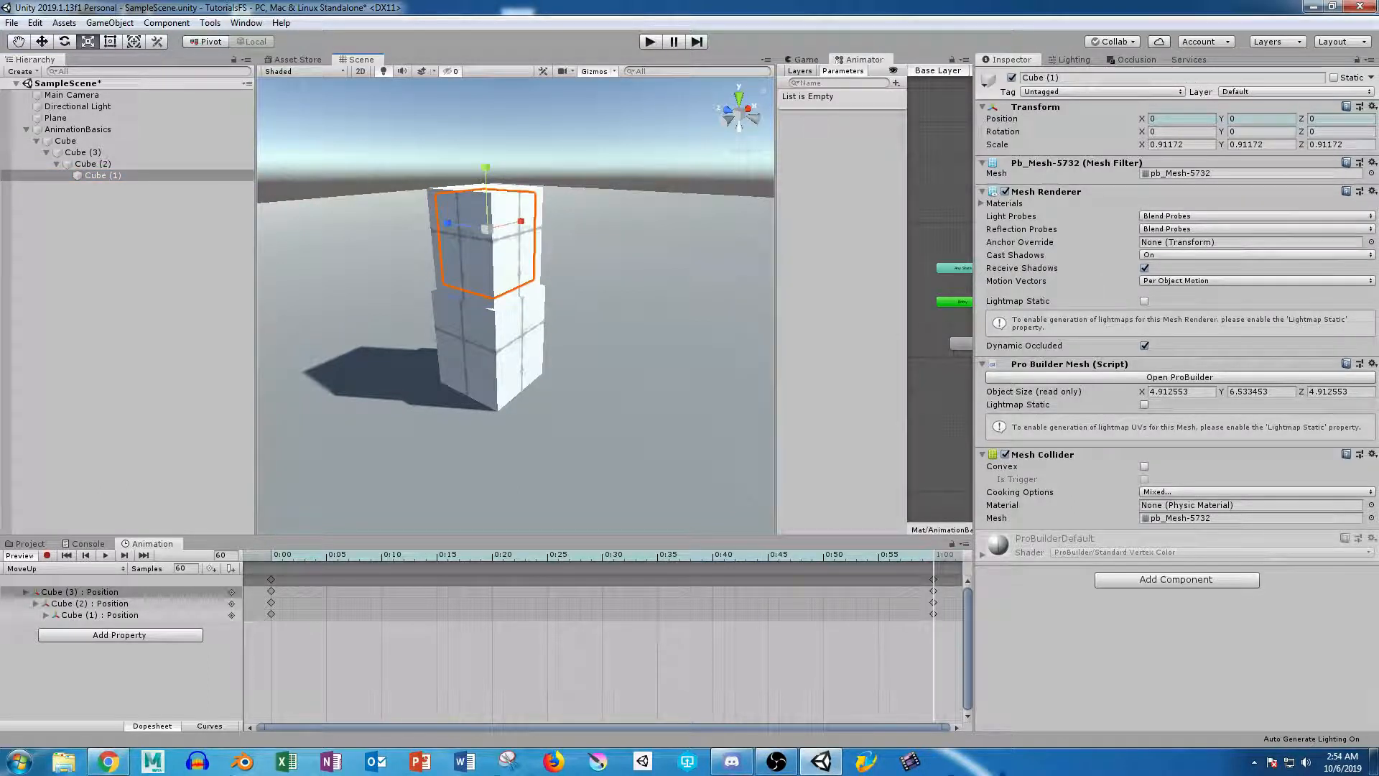
alt+drag(486, 308, 430, 327)
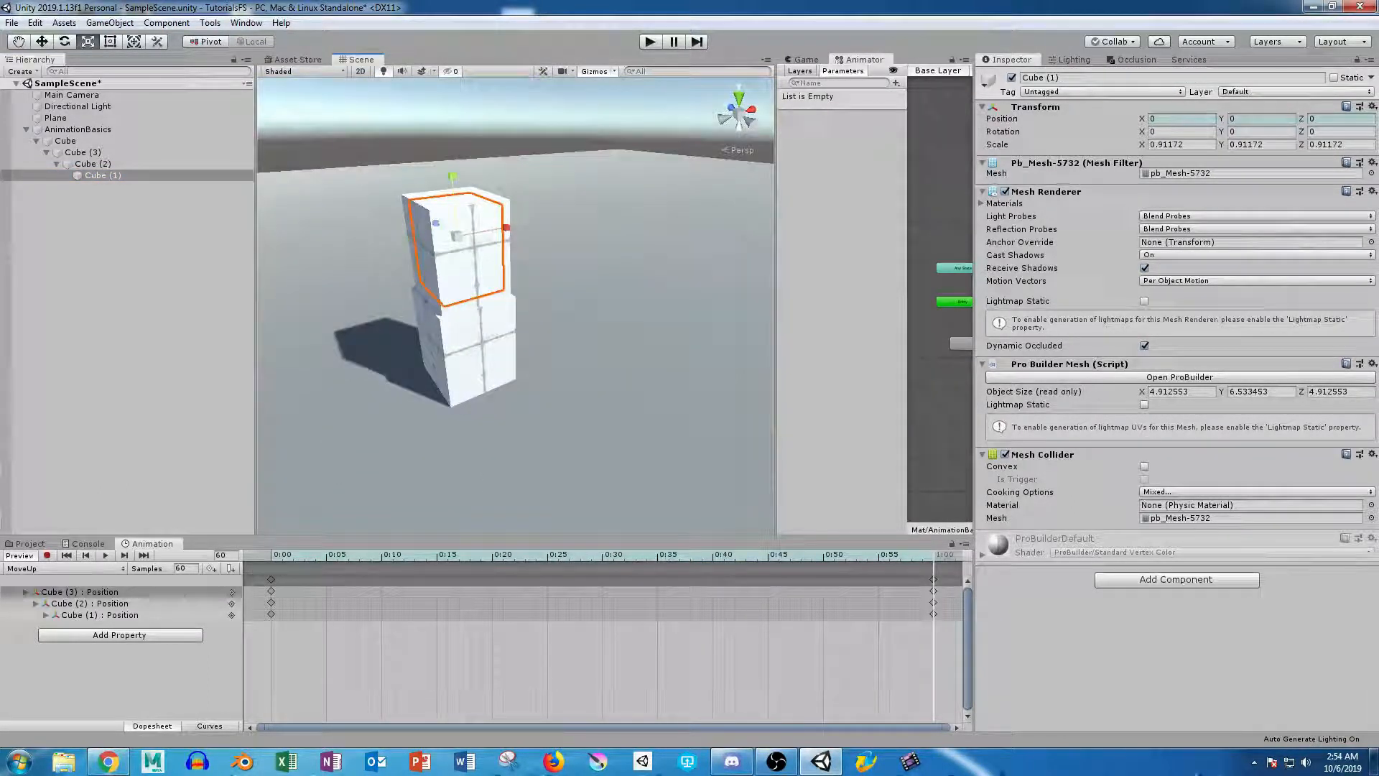
Record a position key for Cube (2) at 1:00 in the MoveUp clip, raising it to about Y 1.186.
mouse_move(933, 555)
mouse_down()
mouse_move(271, 554)
mouse_move(933, 555)
mouse_up()
click(89, 603)
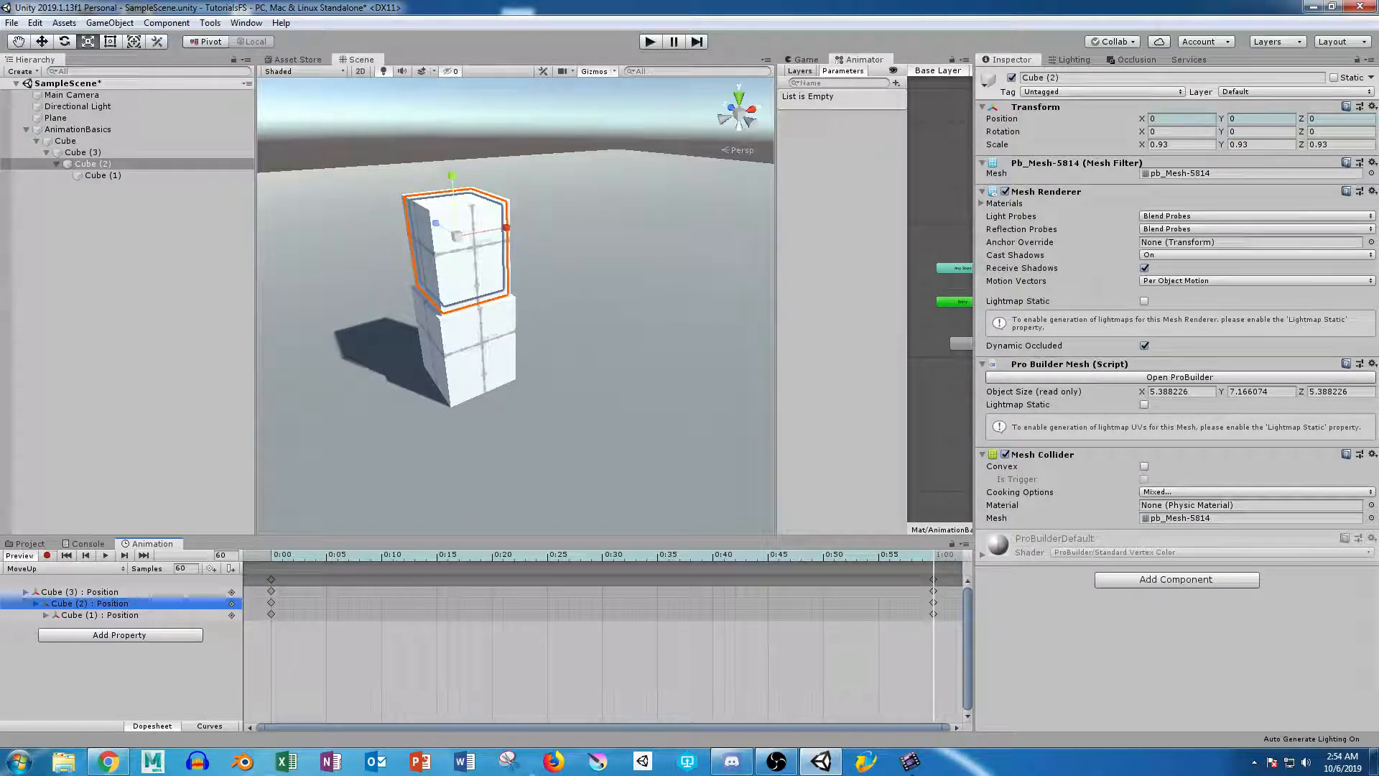
click(47, 555)
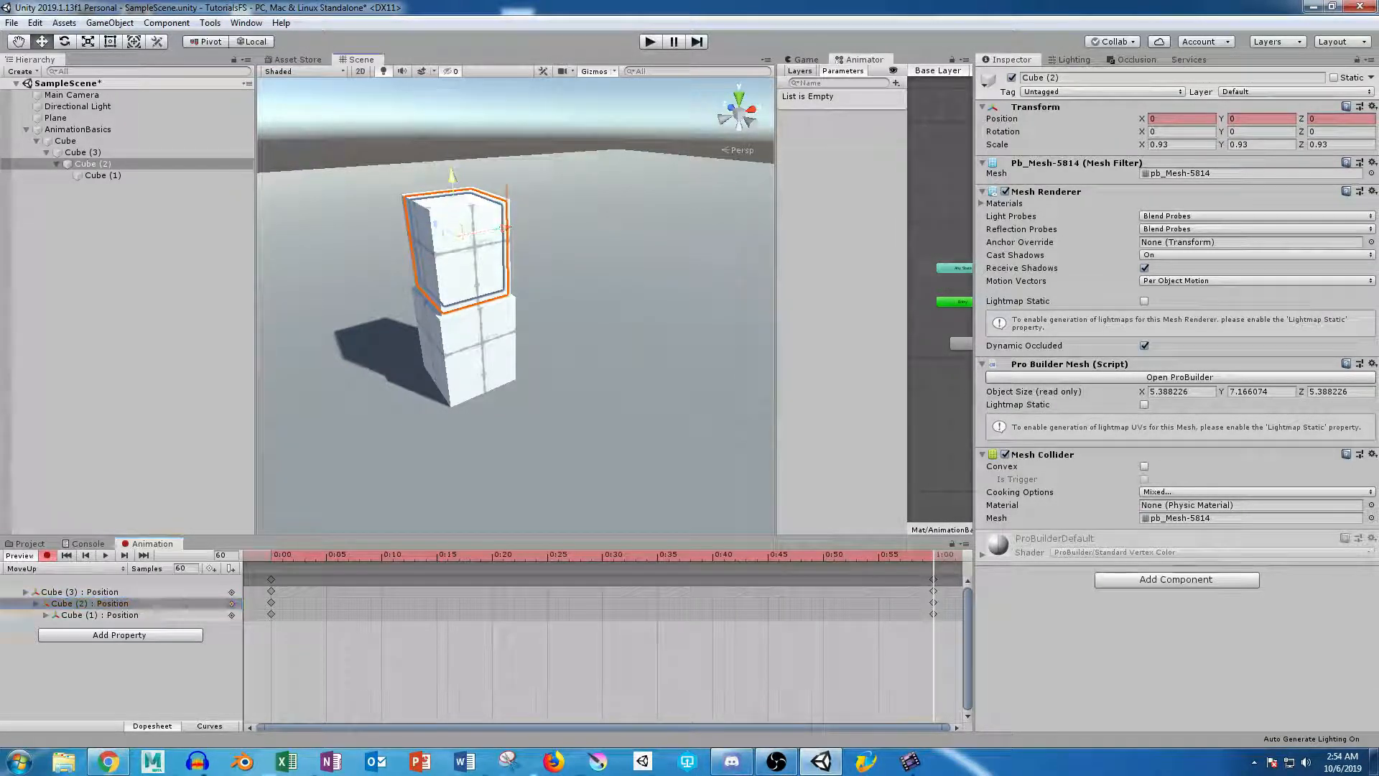
drag(452, 174, 452, 76)
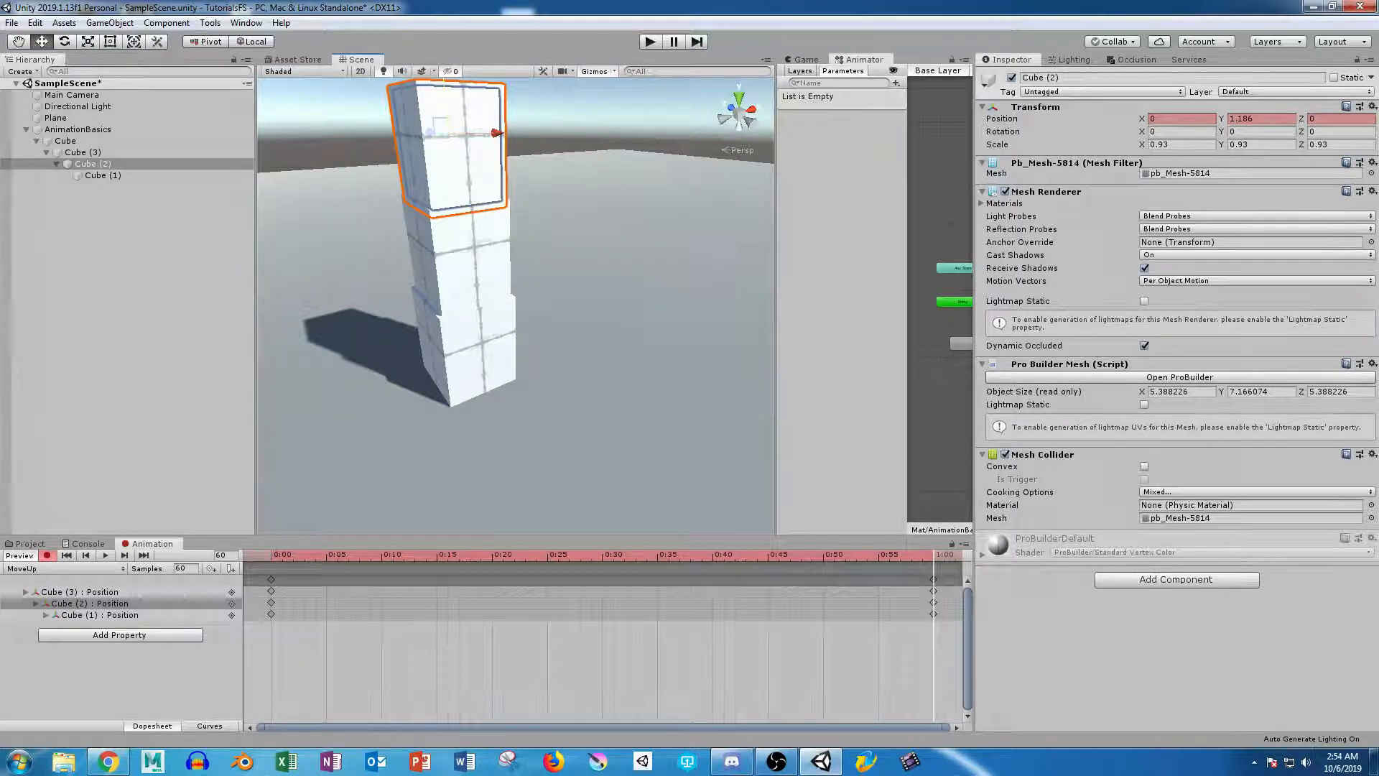
Record Cube (1) raised to about Y 1.157 at 1:00, stop recording, and preview the MoveUp clip from the start.
click(99, 615)
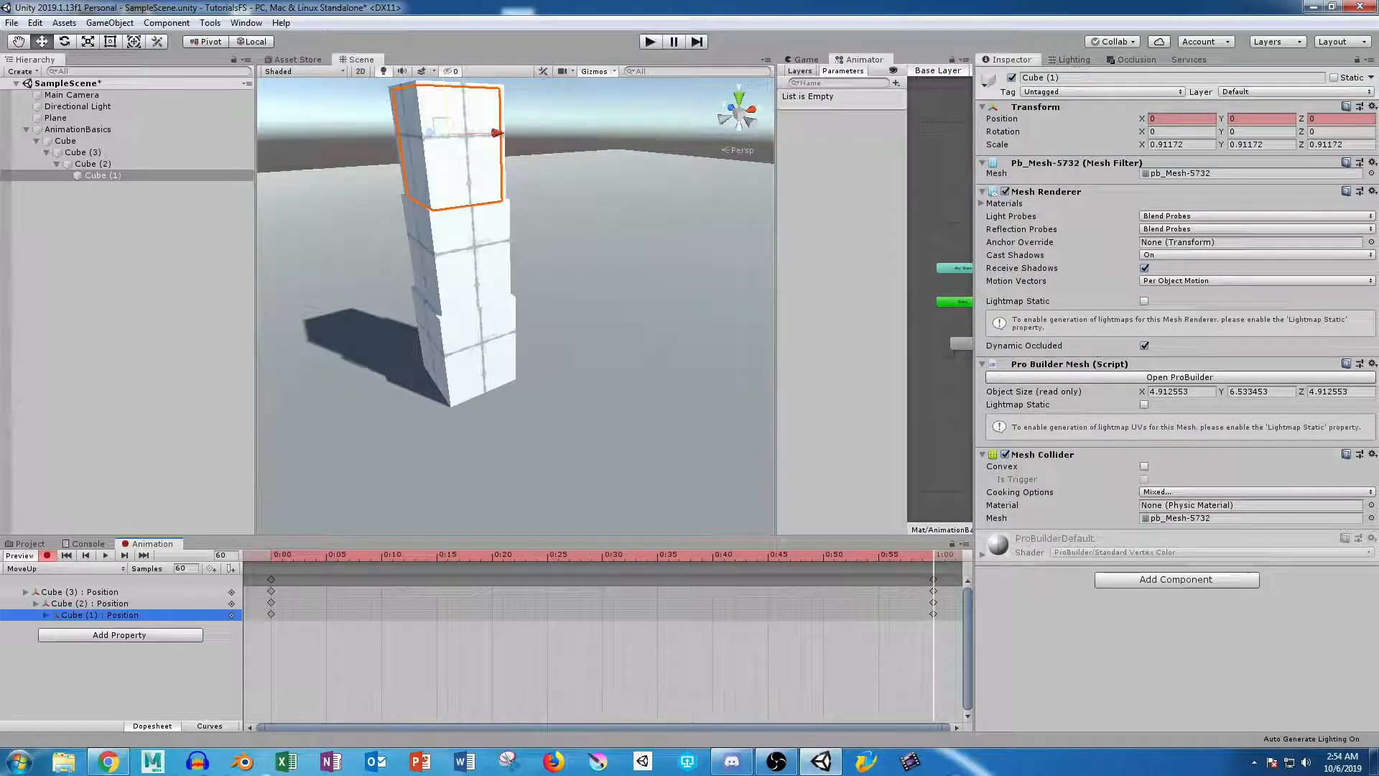
key(f)
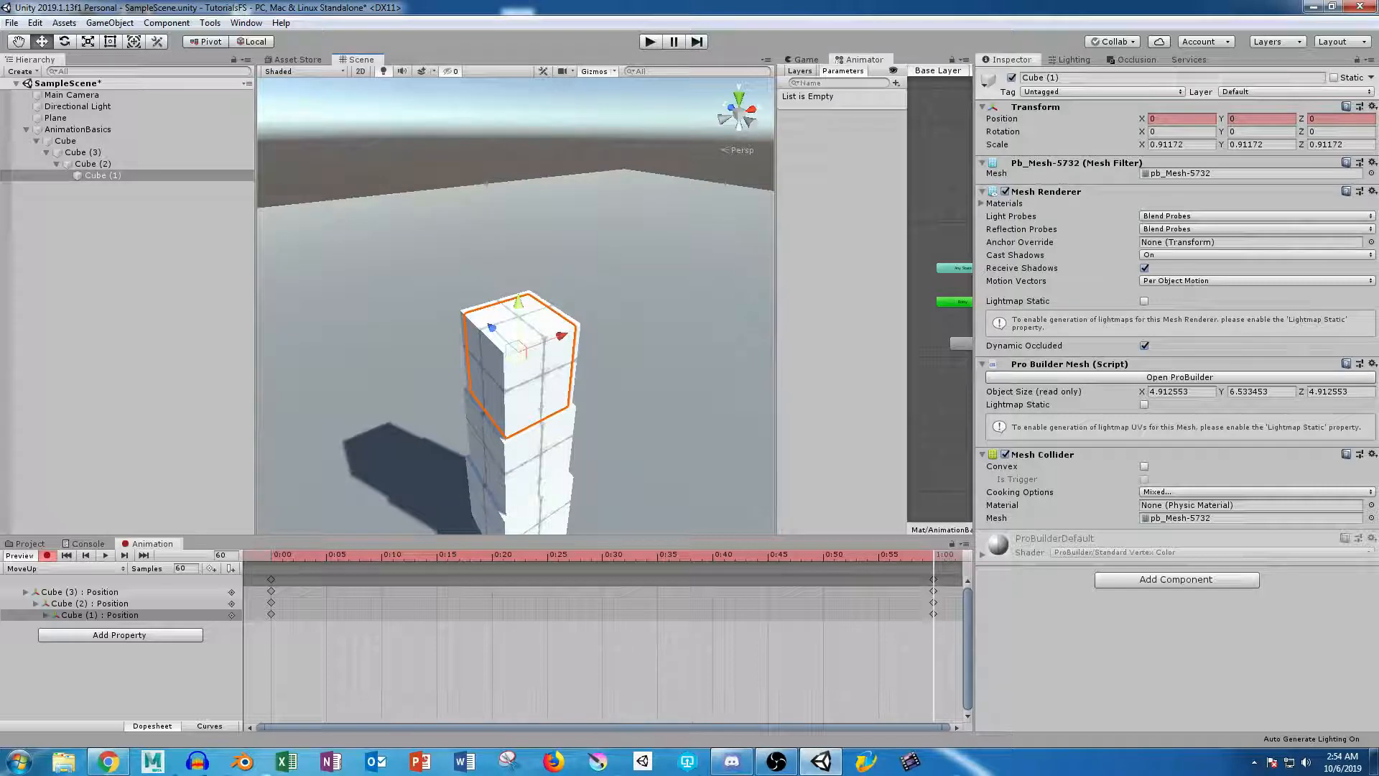
drag(519, 300, 519, 205)
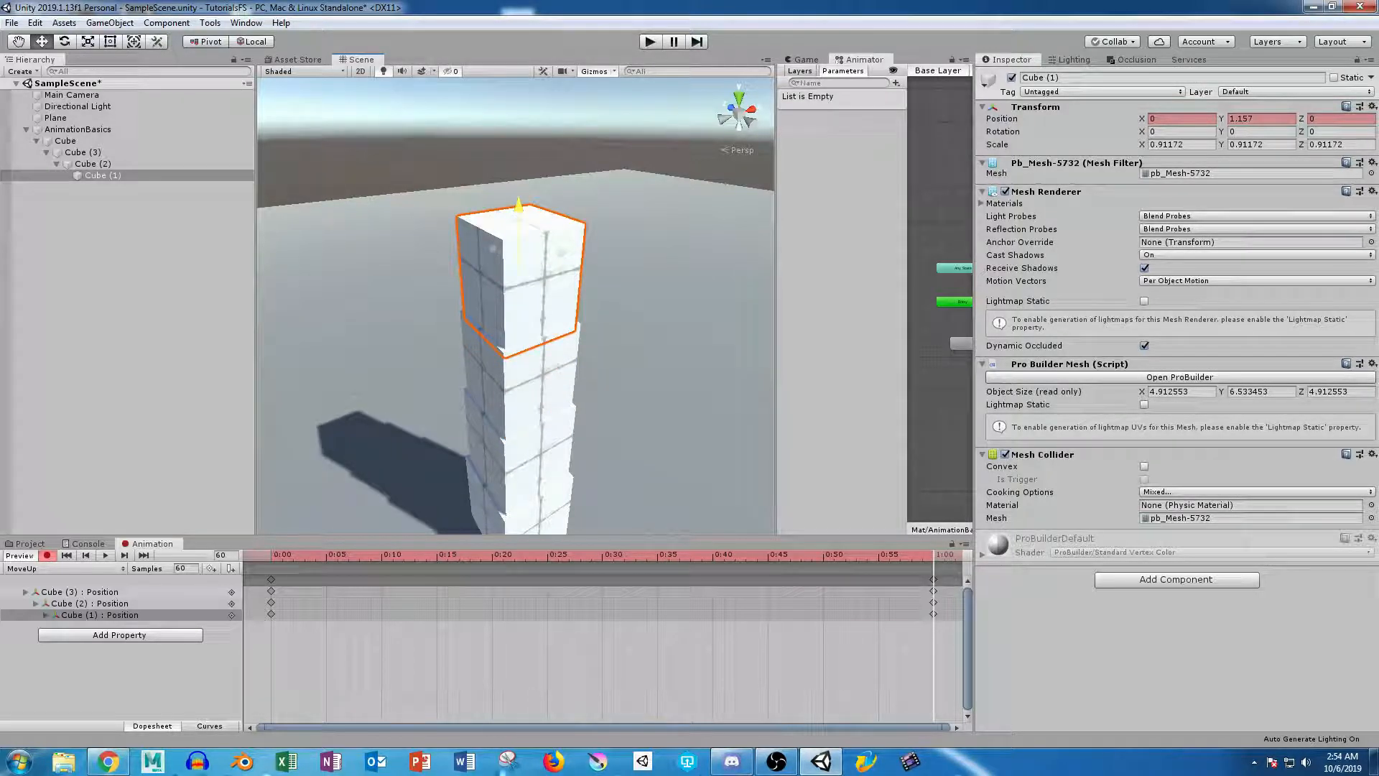
middle_drag(519, 302, 535, 176)
scroll(535, 176, down, 5)
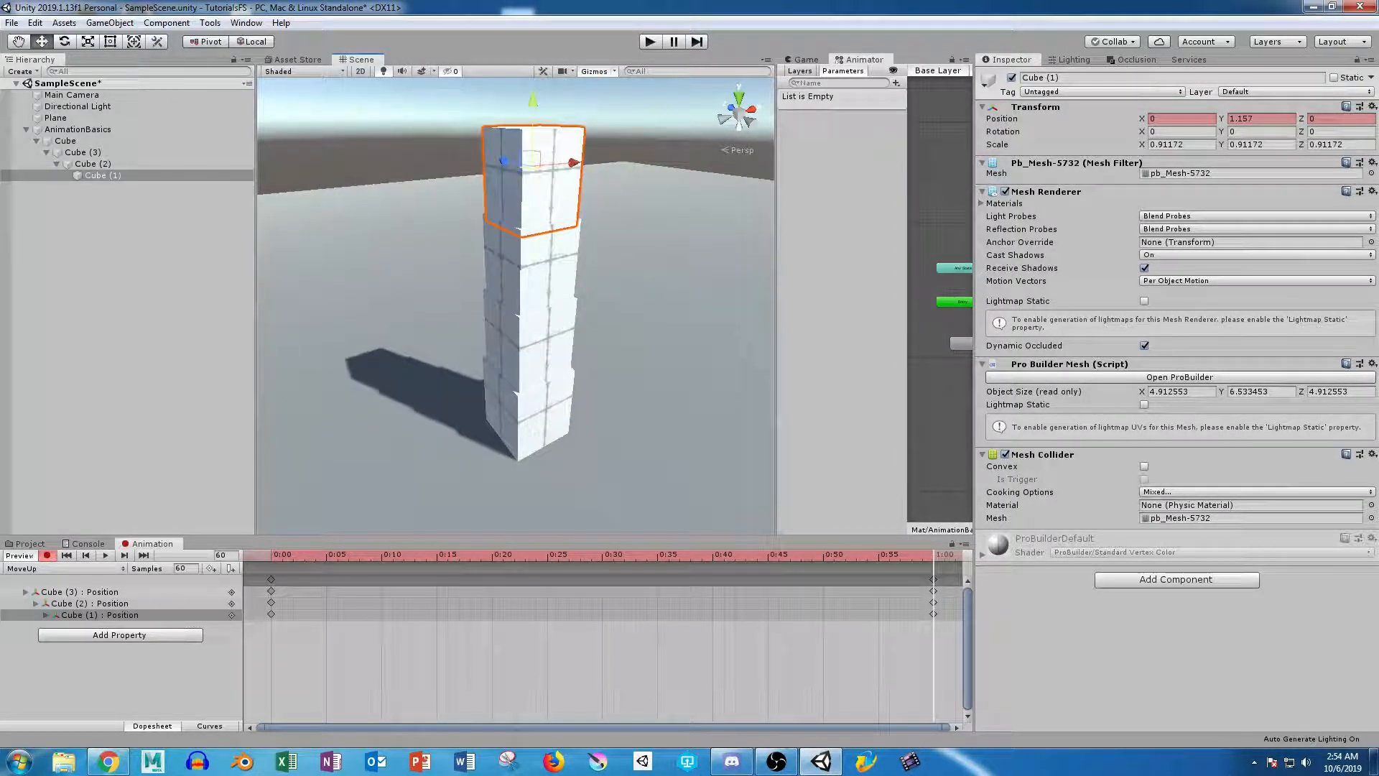
alt+drag(535, 176, 700, 129)
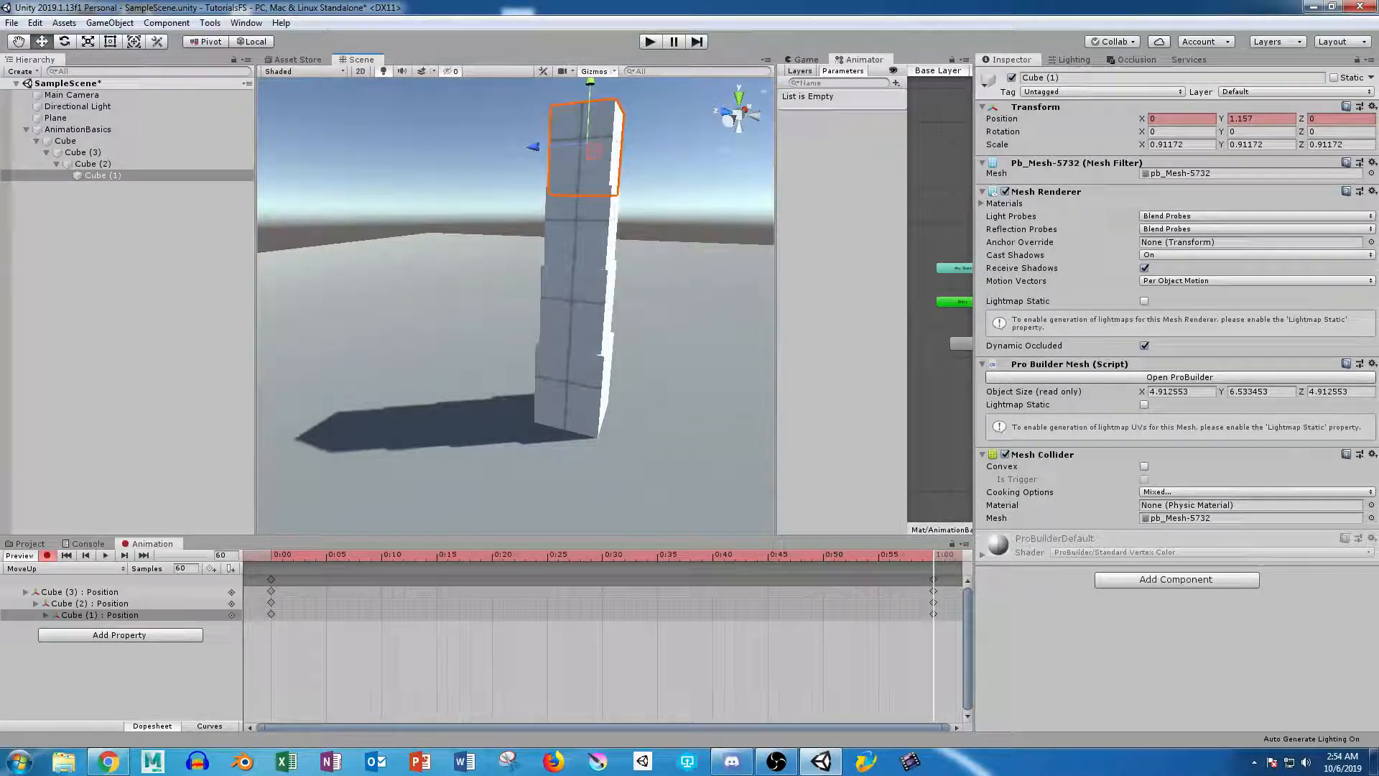
click(47, 555)
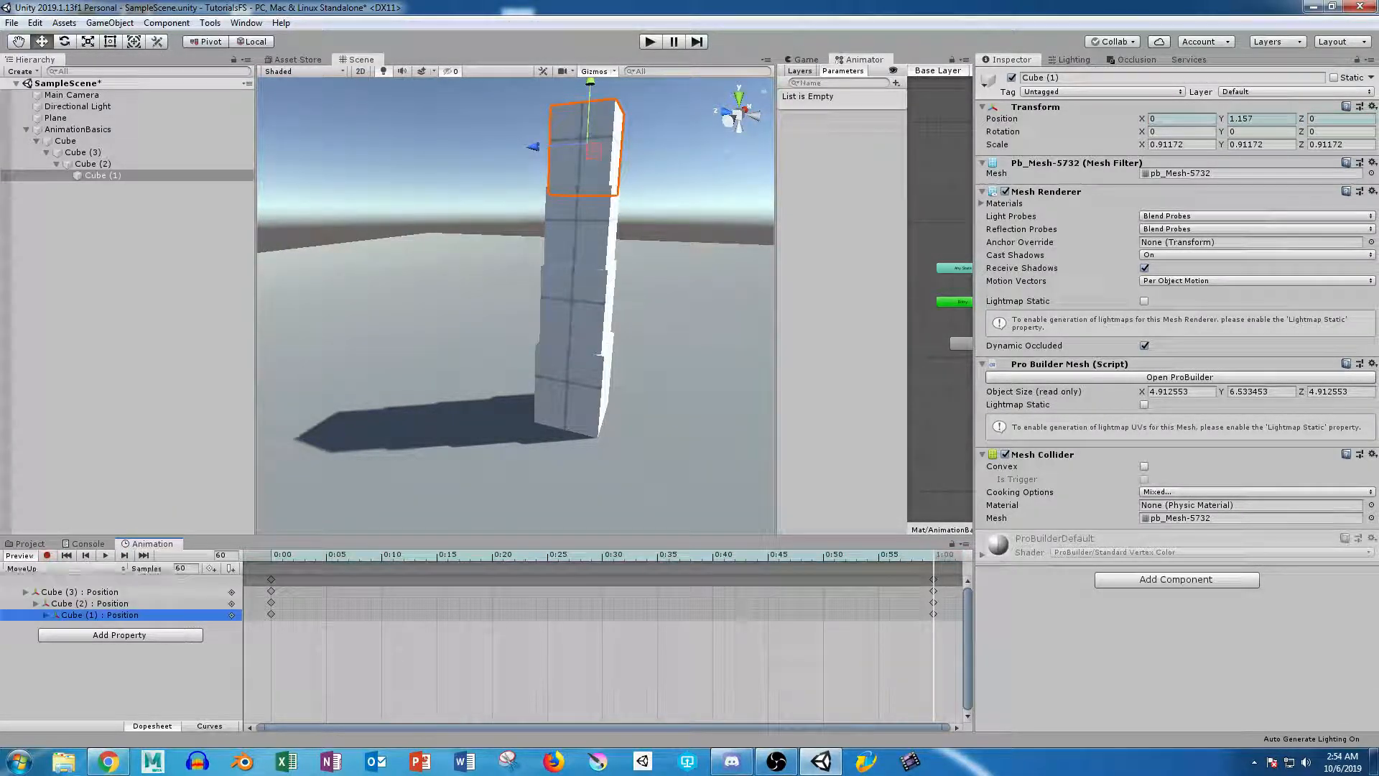
click(272, 554)
click(106, 555)
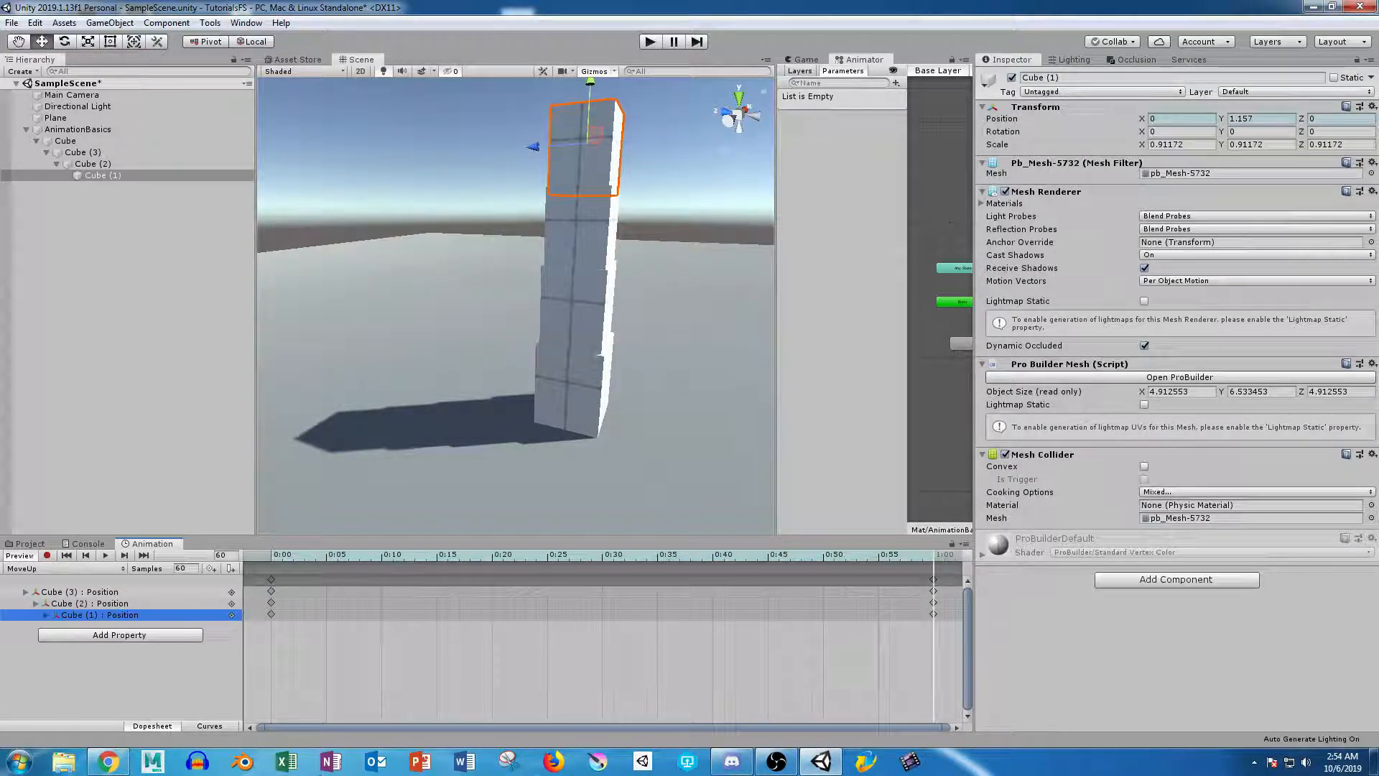
Stagger the MoveUp keys so Cube (2) rises from 1:00 to 2:00 and Cube (1) starts at 2:00, and play the clip.
scroll(604, 646, down, 5)
scroll(604, 647, down, 10)
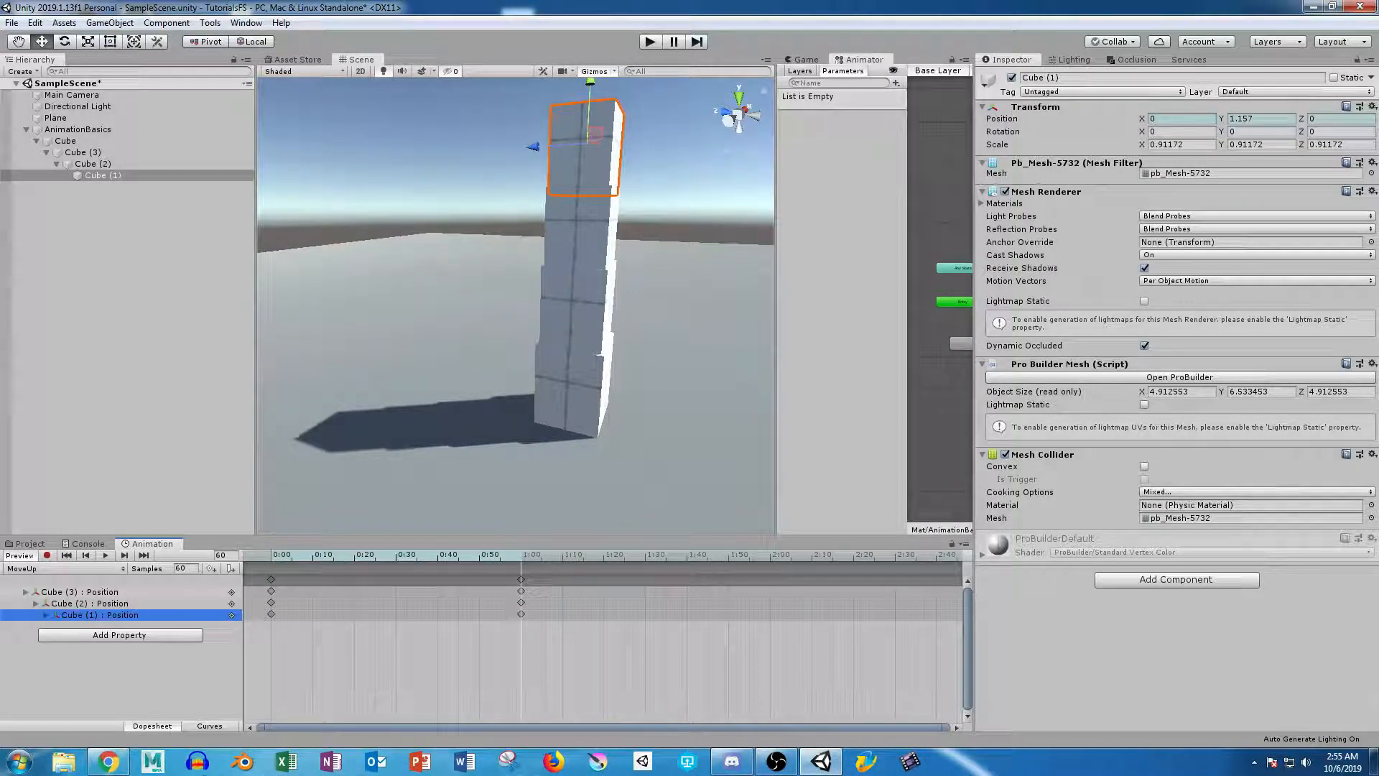
drag(612, 597, 384, 603)
drag(533, 602, 770, 614)
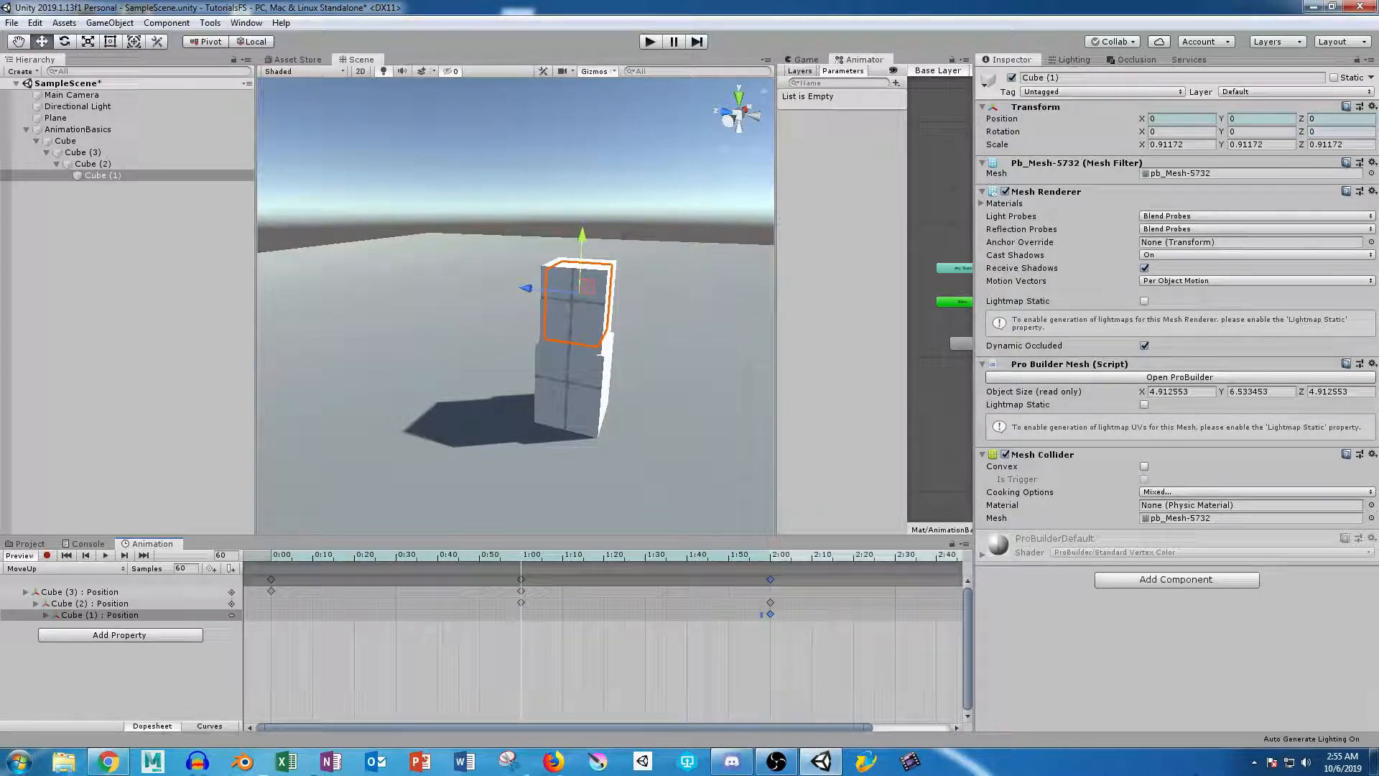
click(105, 555)
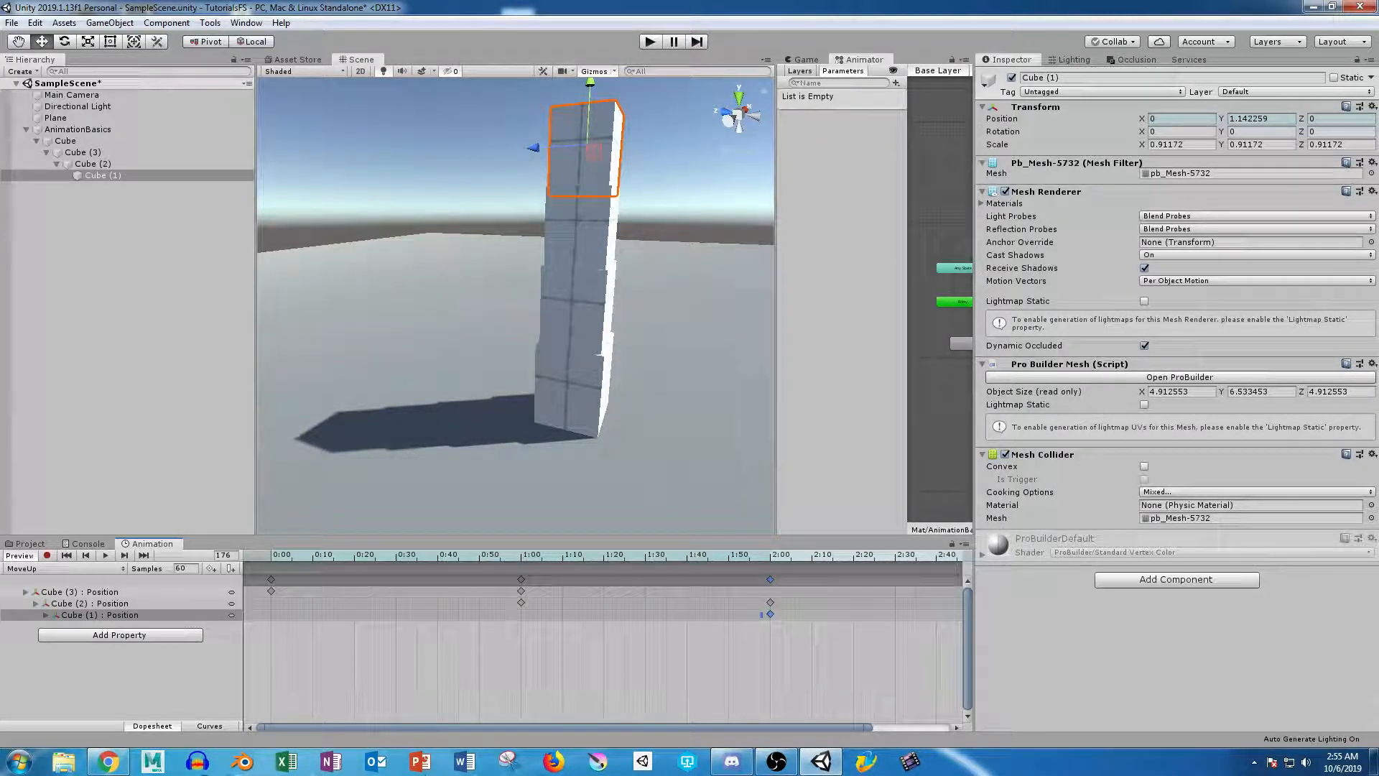
Overlap the movements by shifting Cube (2)'s keys to start at 0:50 and Cube (1)'s at 1:40, and replay the clip from the start.
drag(769, 613, 728, 613)
scroll(729, 614, down, 3)
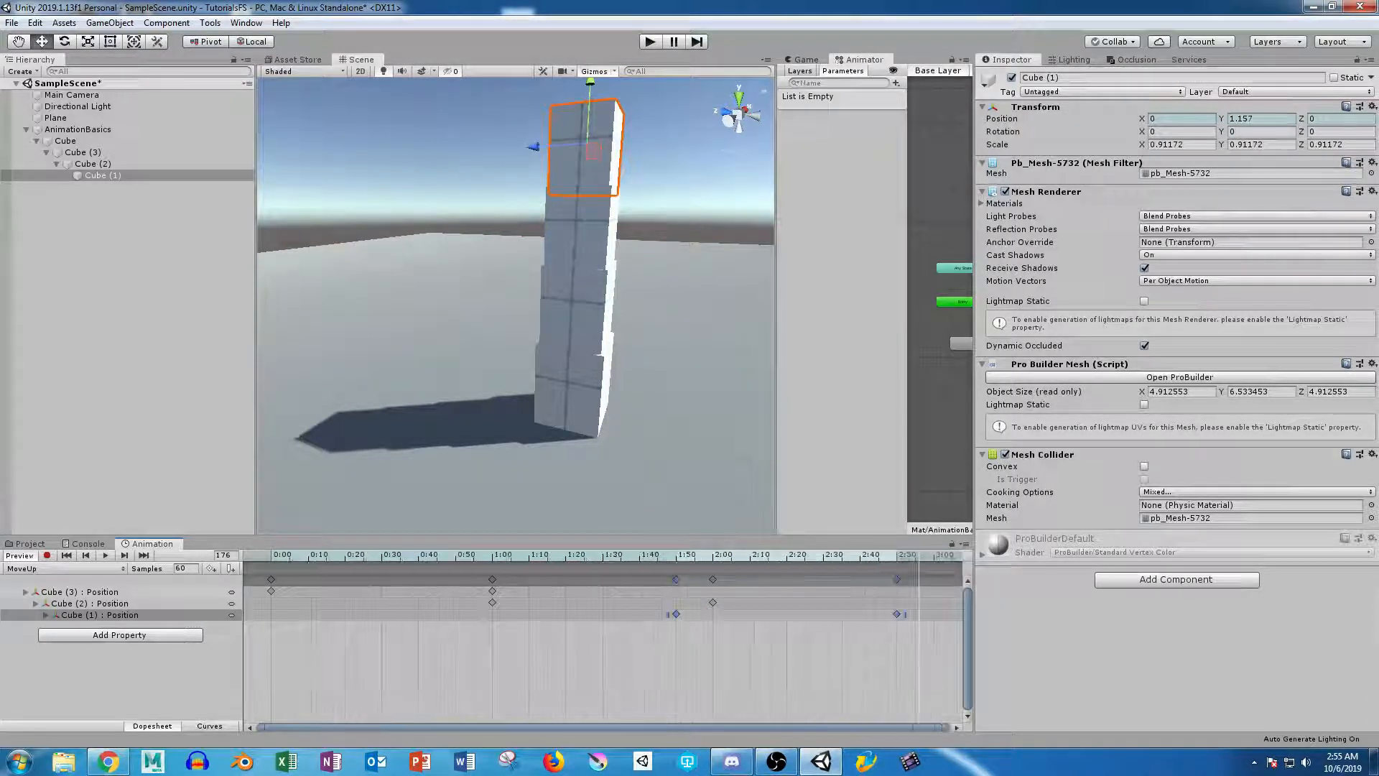
drag(826, 642, 444, 602)
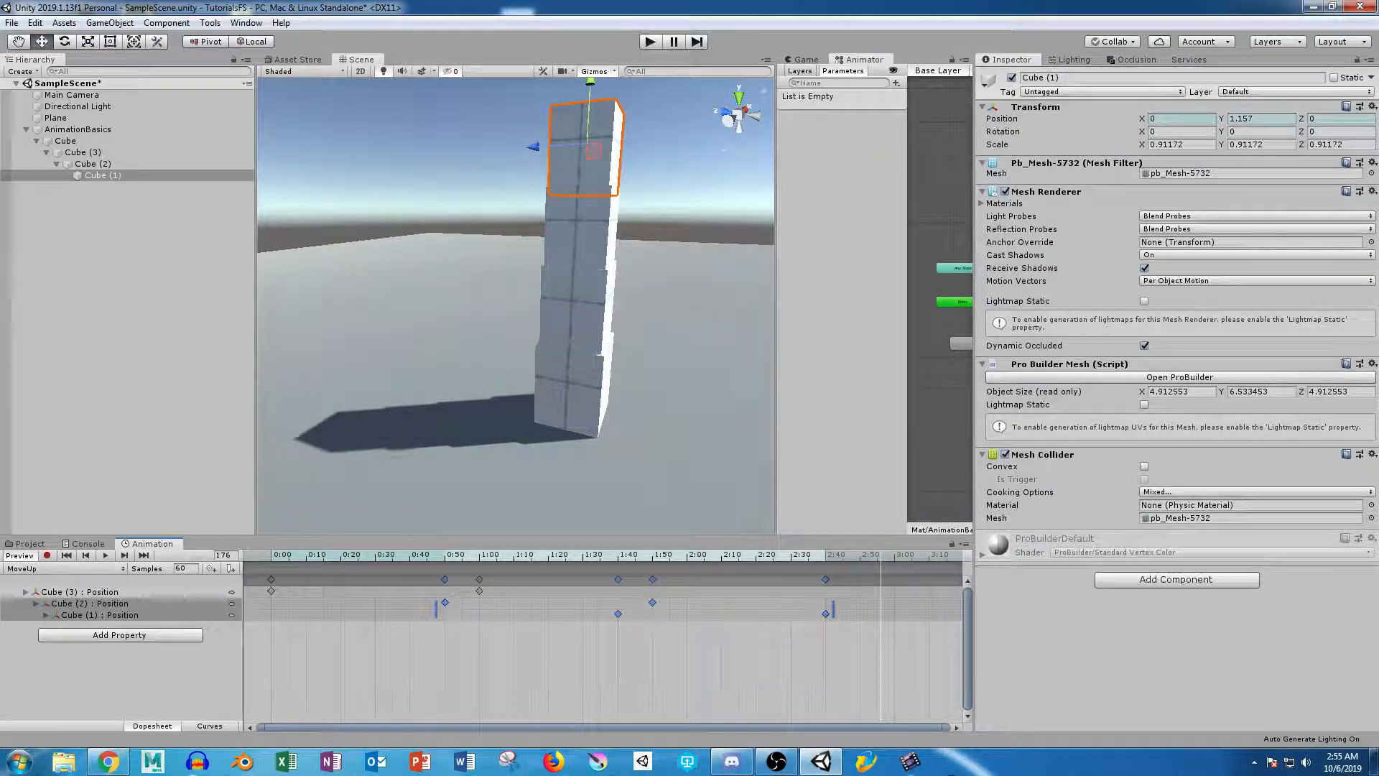
drag(880, 554, 271, 554)
click(104, 555)
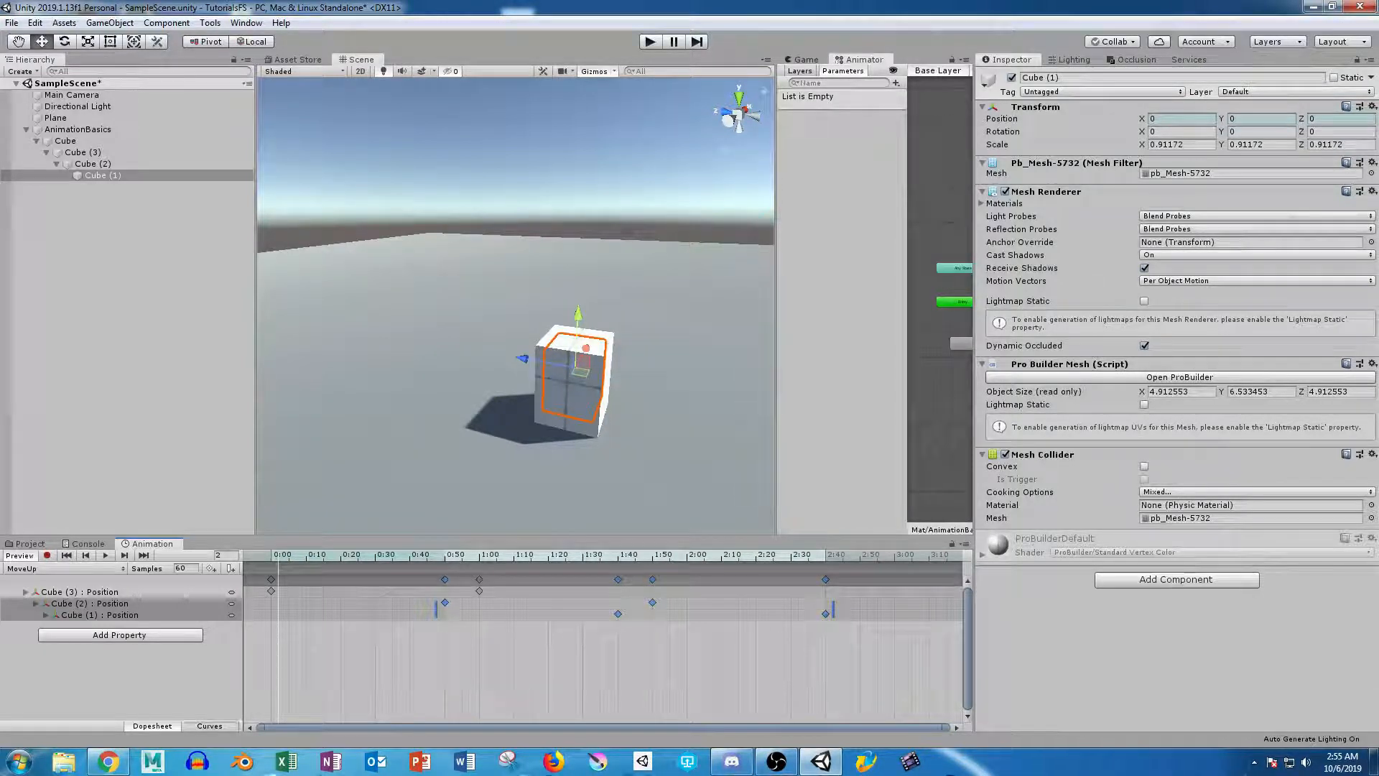
Display the Cube (2) and Cube (1) position keys as curves and set the selected keys' tangents to Auto at the 0:50 key.
key(c)
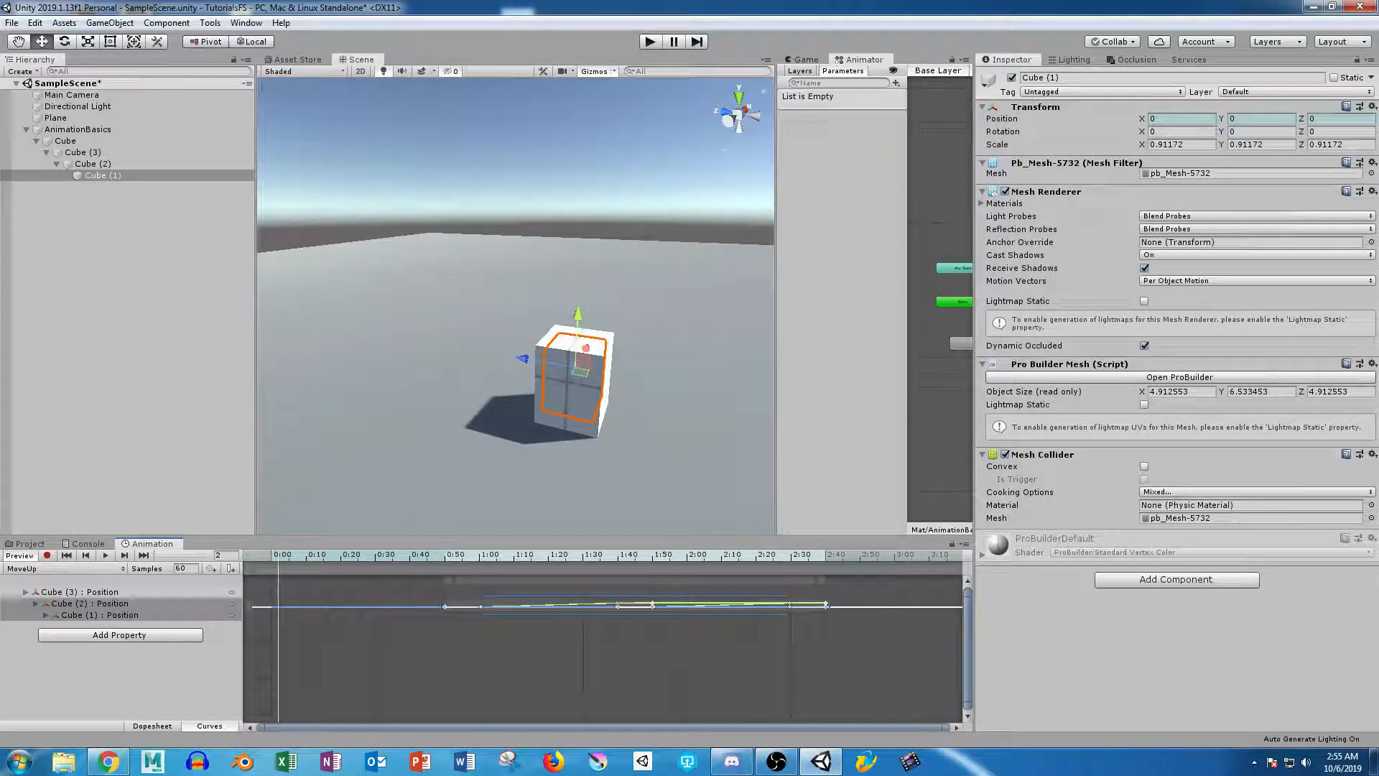
scroll(804, 671, up, 6)
middle_drag(804, 632, 875, 711)
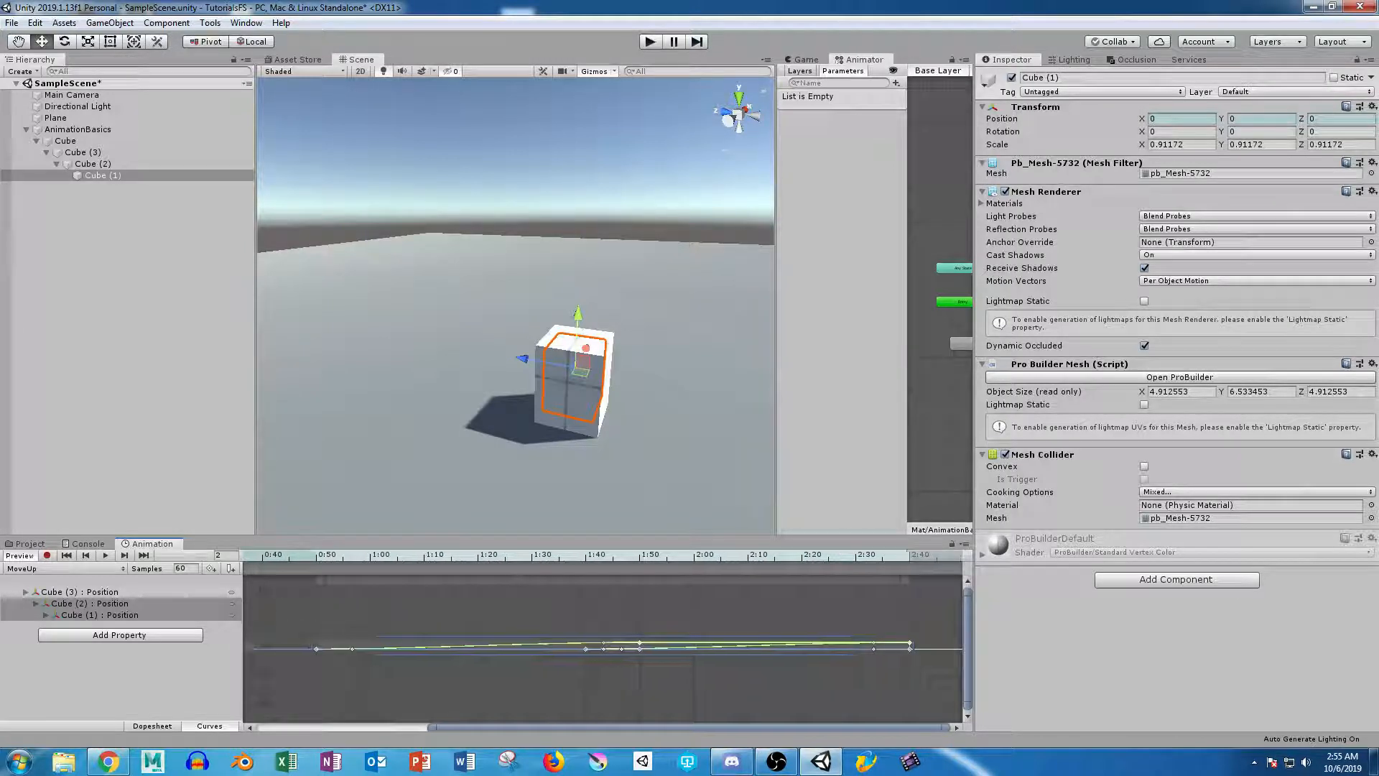
drag(433, 727, 676, 726)
middle_drag(502, 646, 781, 598)
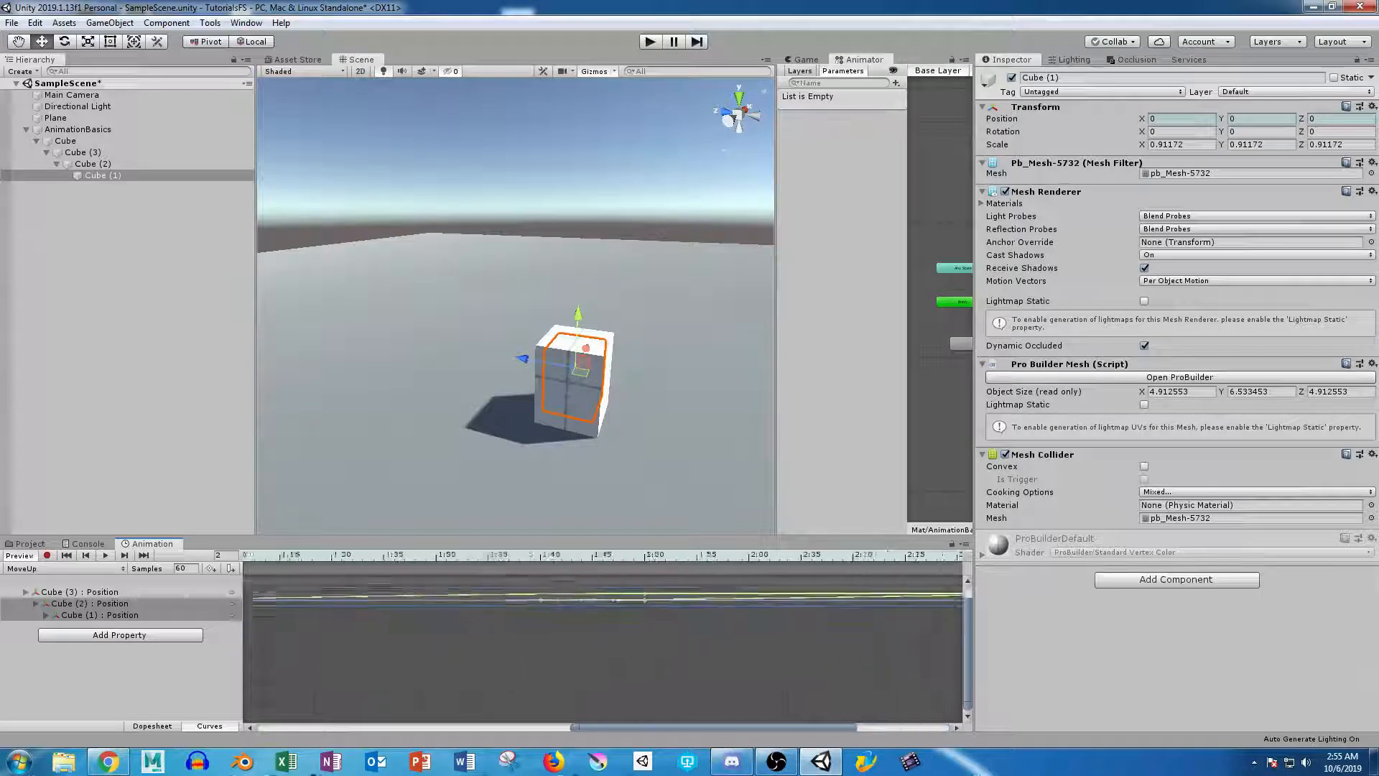
middle_drag(539, 667, 761, 668)
scroll(761, 668, up, 1)
middle_drag(502, 611, 761, 670)
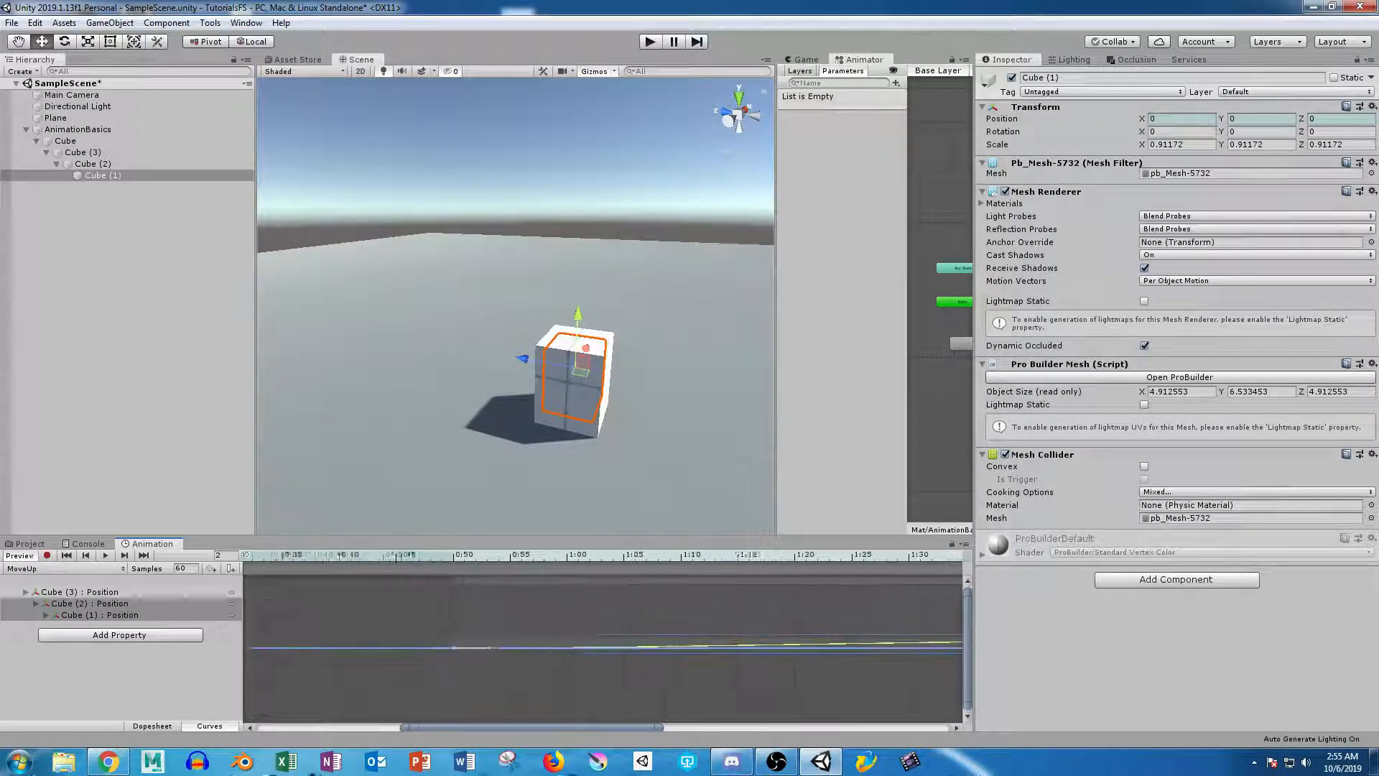
middle_drag(453, 648, 513, 621)
right_click(513, 622)
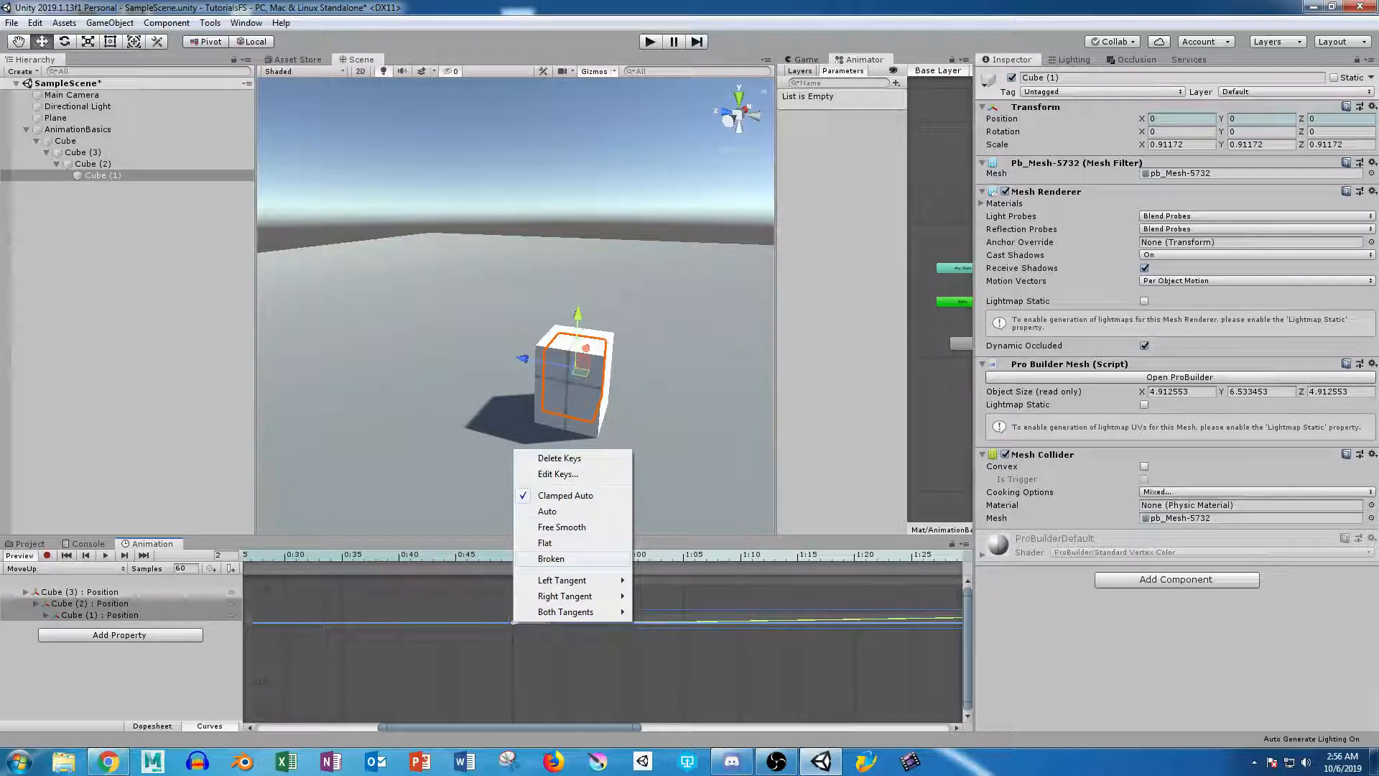
click(547, 510)
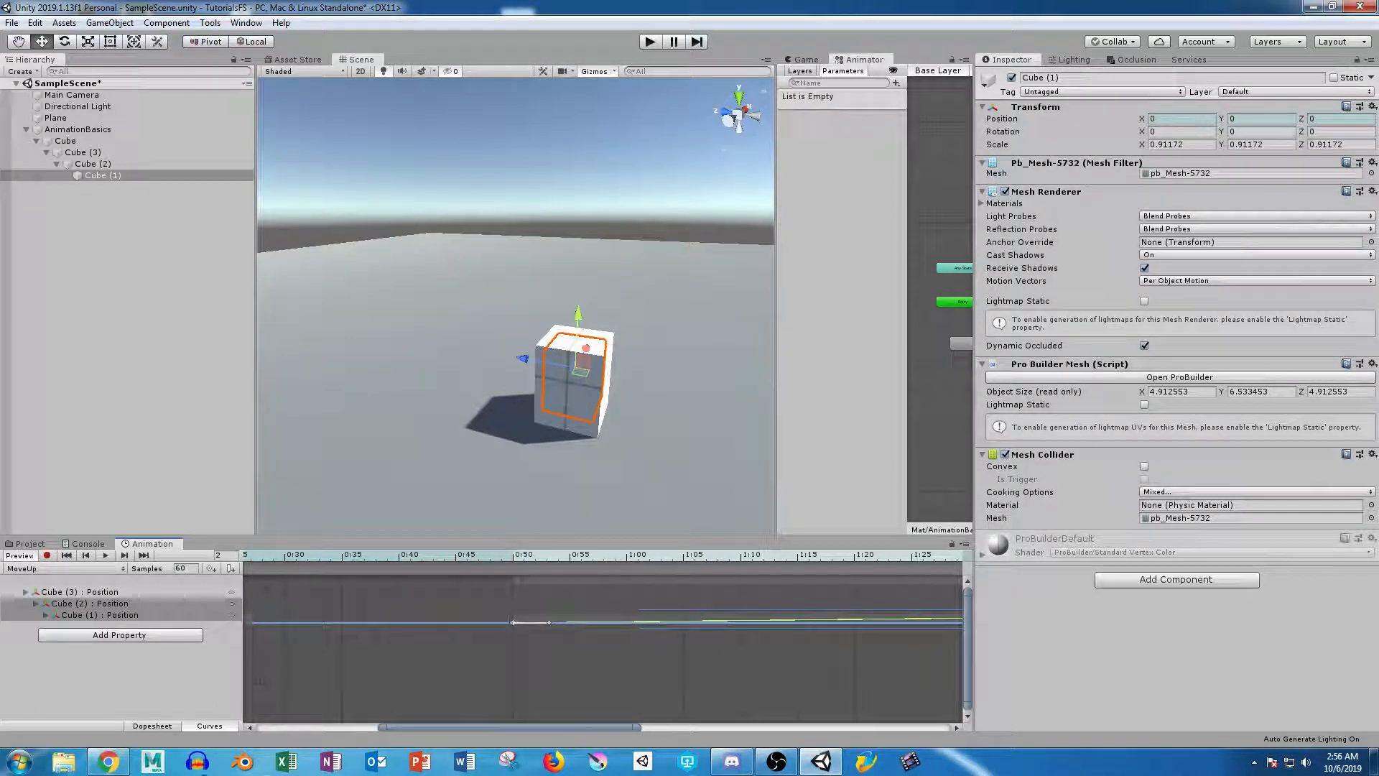
Set the key tangents at 1:50 to Auto, adjust the incoming tangent handle, and play the MoveUp clip on AnimationBasics.
middle_drag(826, 646, 354, 652)
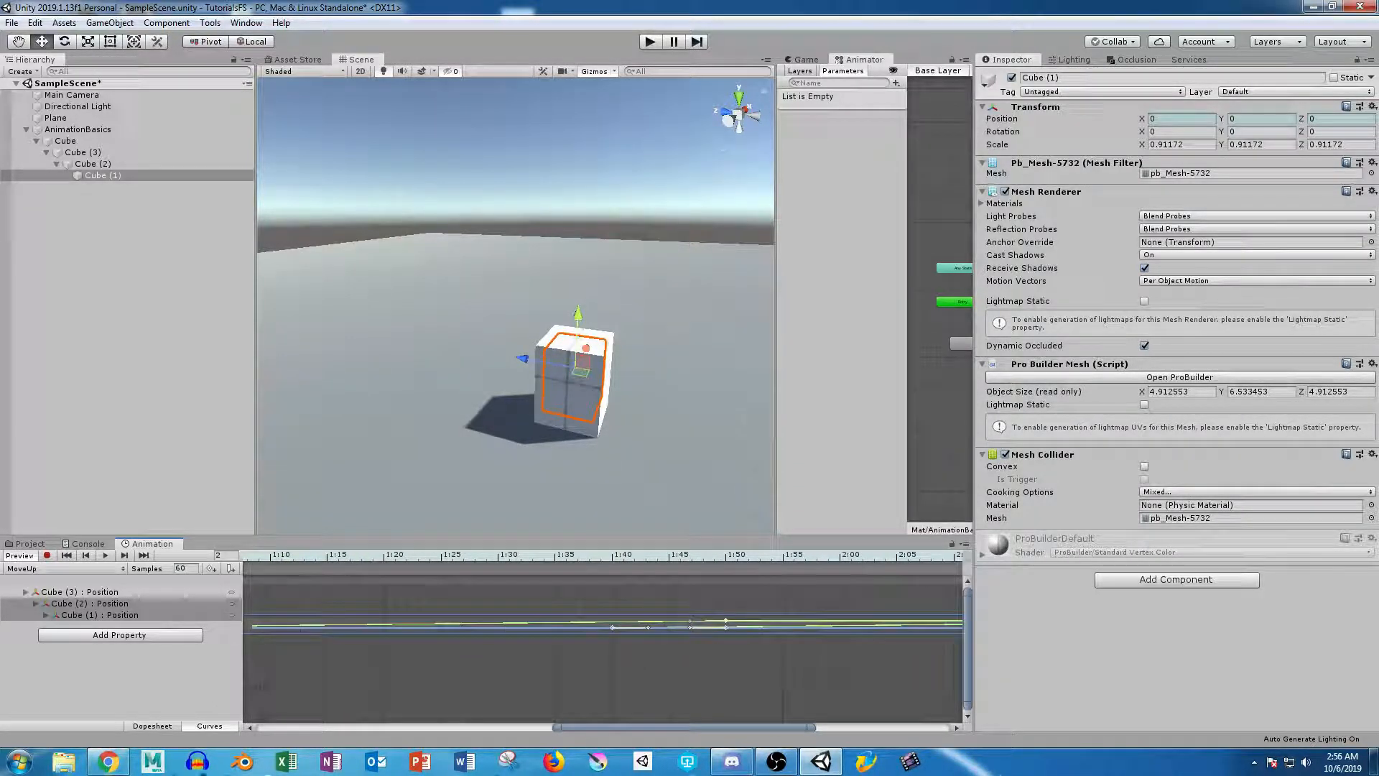
right_click(725, 621)
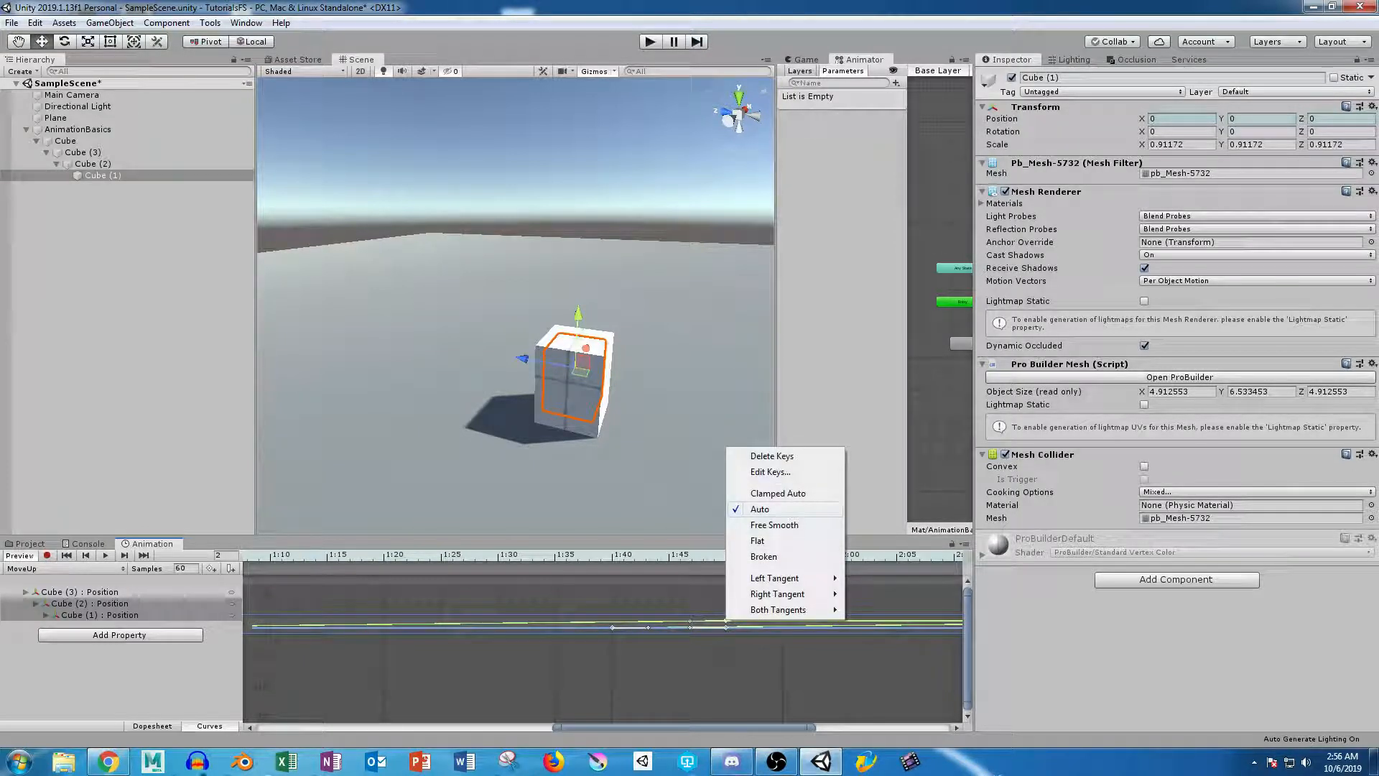
click(749, 509)
drag(690, 620, 690, 622)
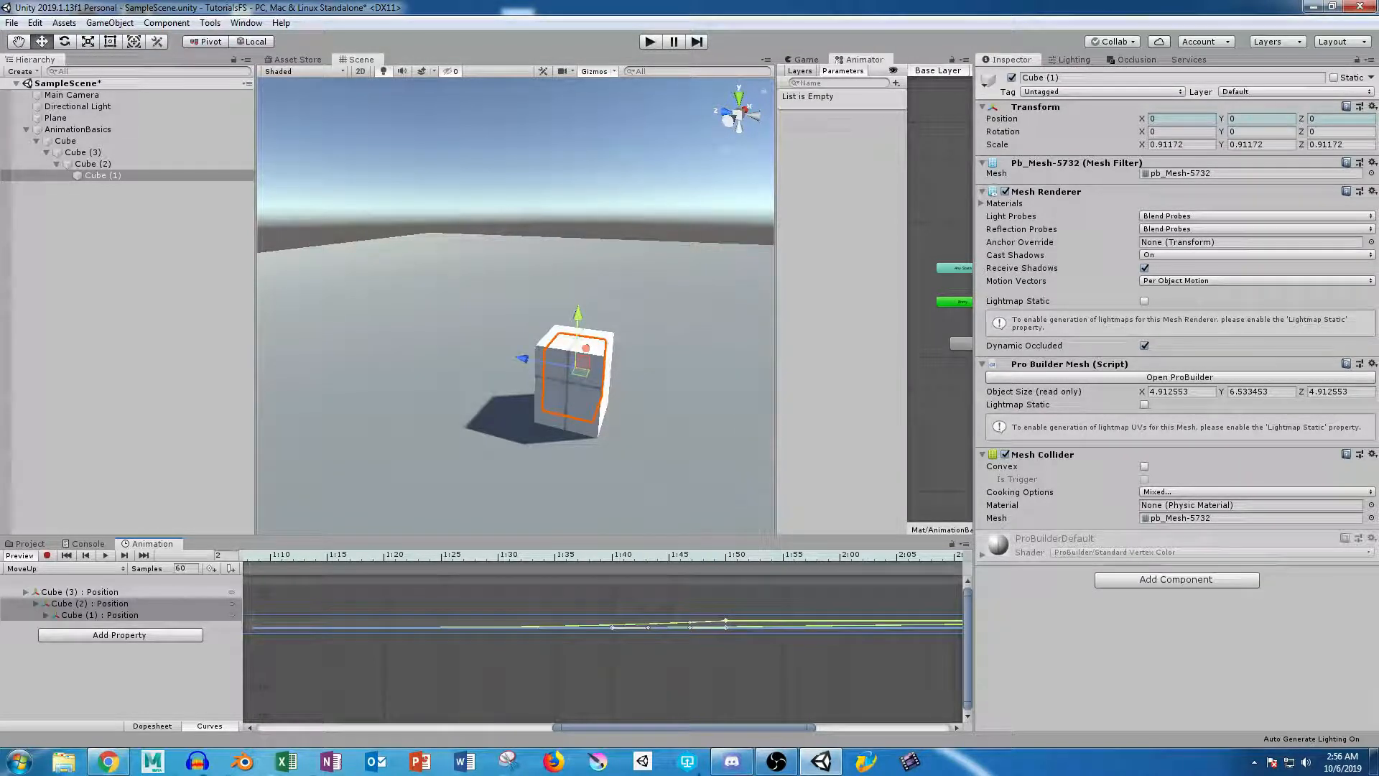
middle_drag(611, 627, 961, 634)
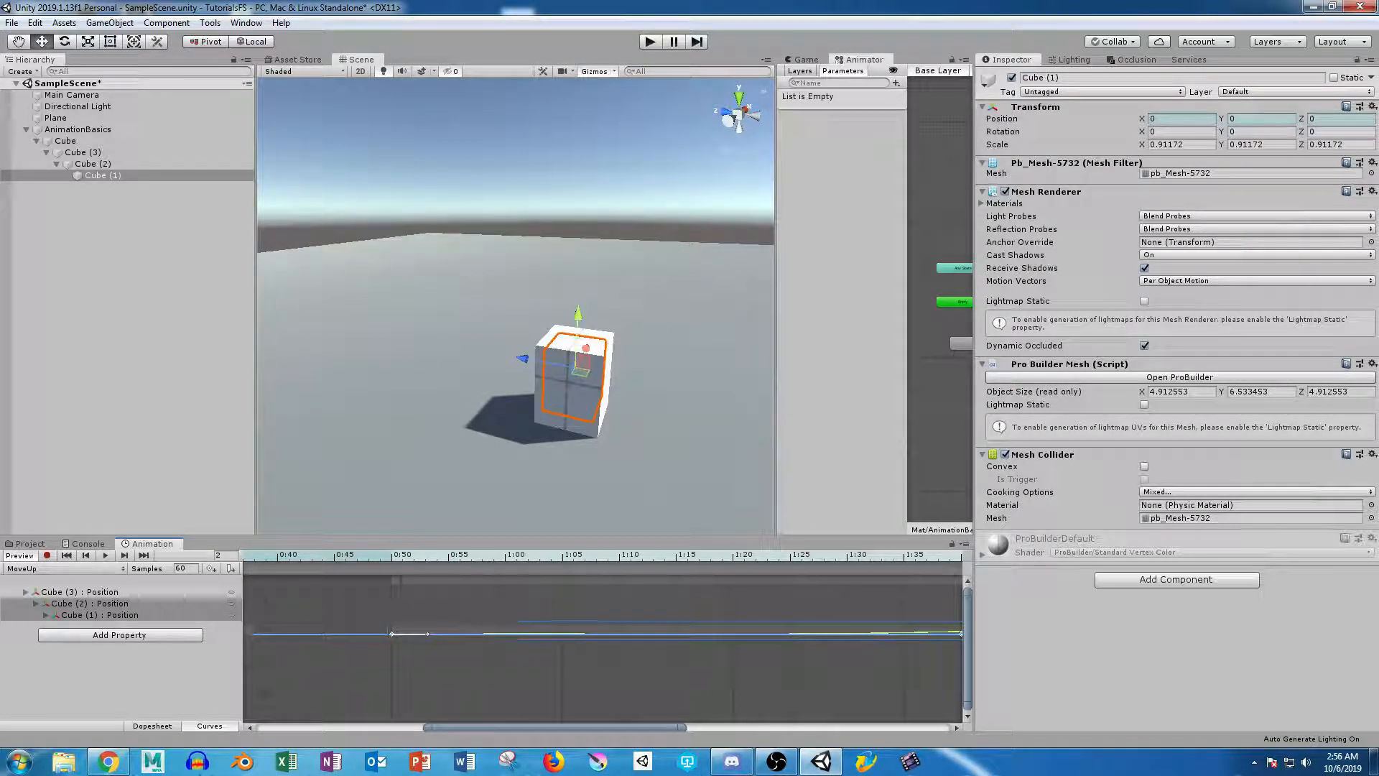
click(78, 129)
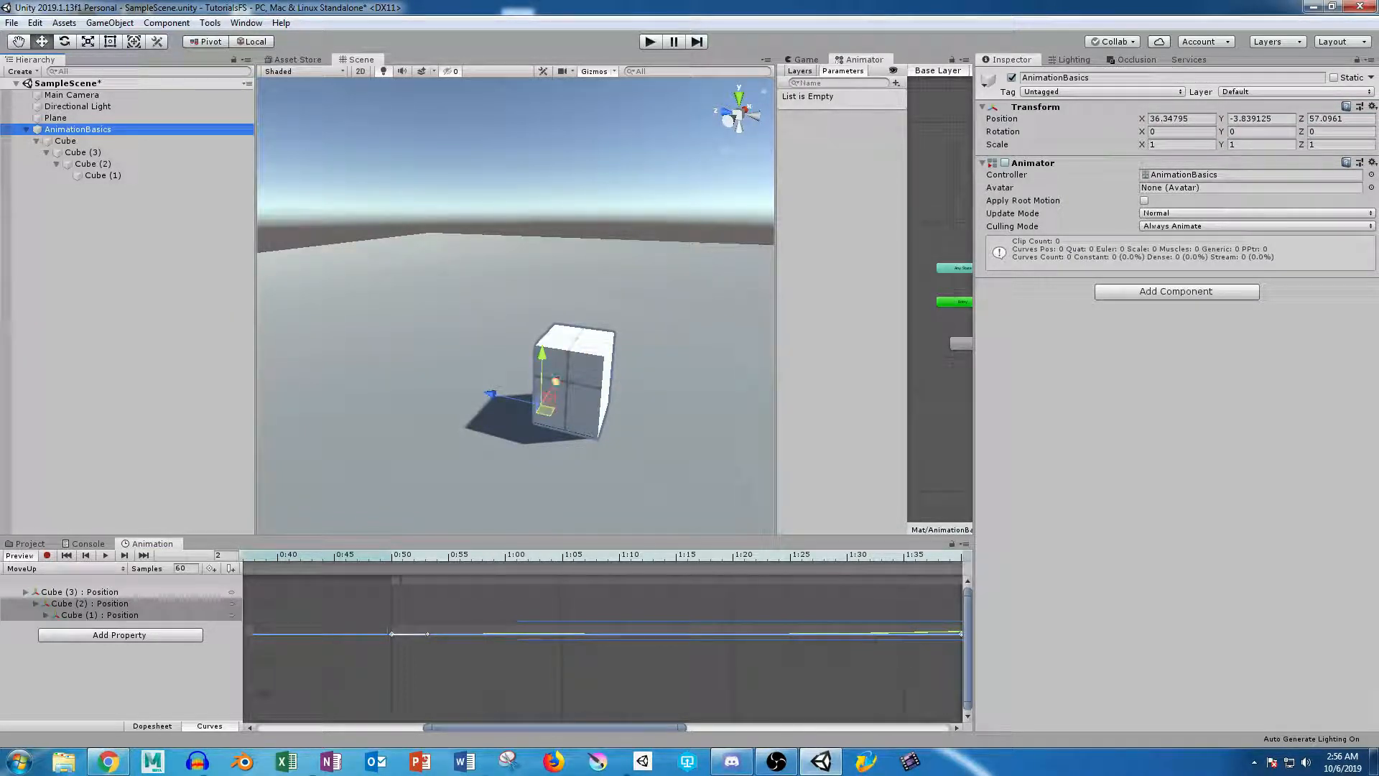
click(105, 555)
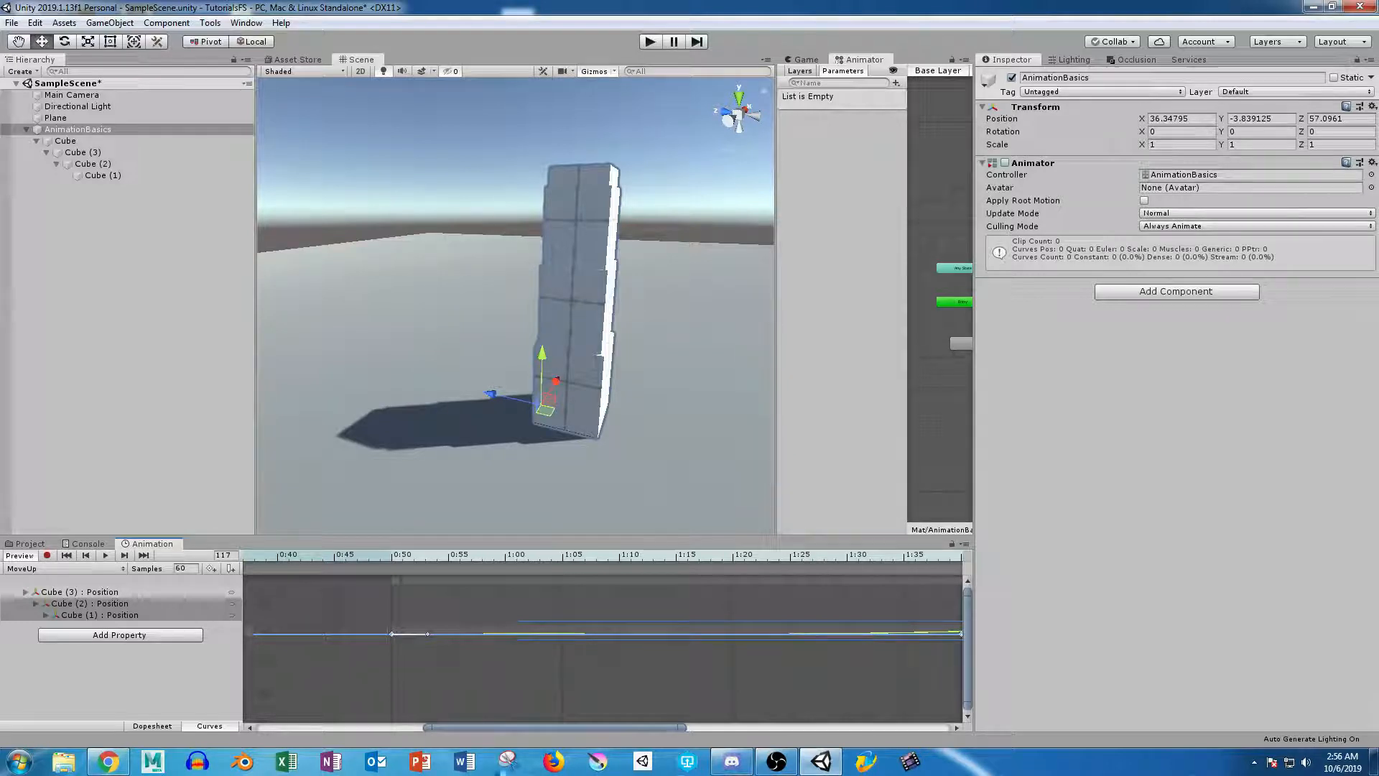
Set the curve tangents at the 1:50 and 0:50 keys to Clamped Auto.
drag(555, 727, 671, 726)
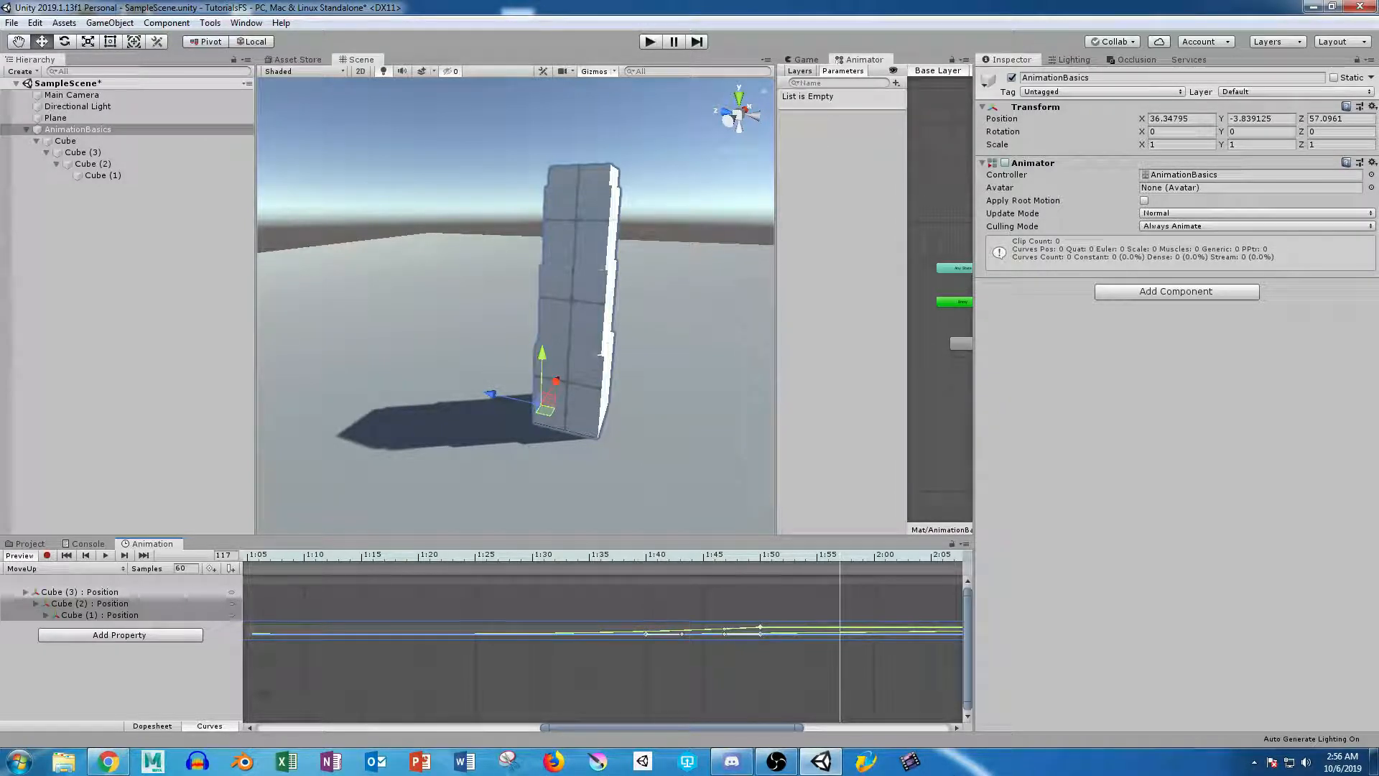
click(103, 175)
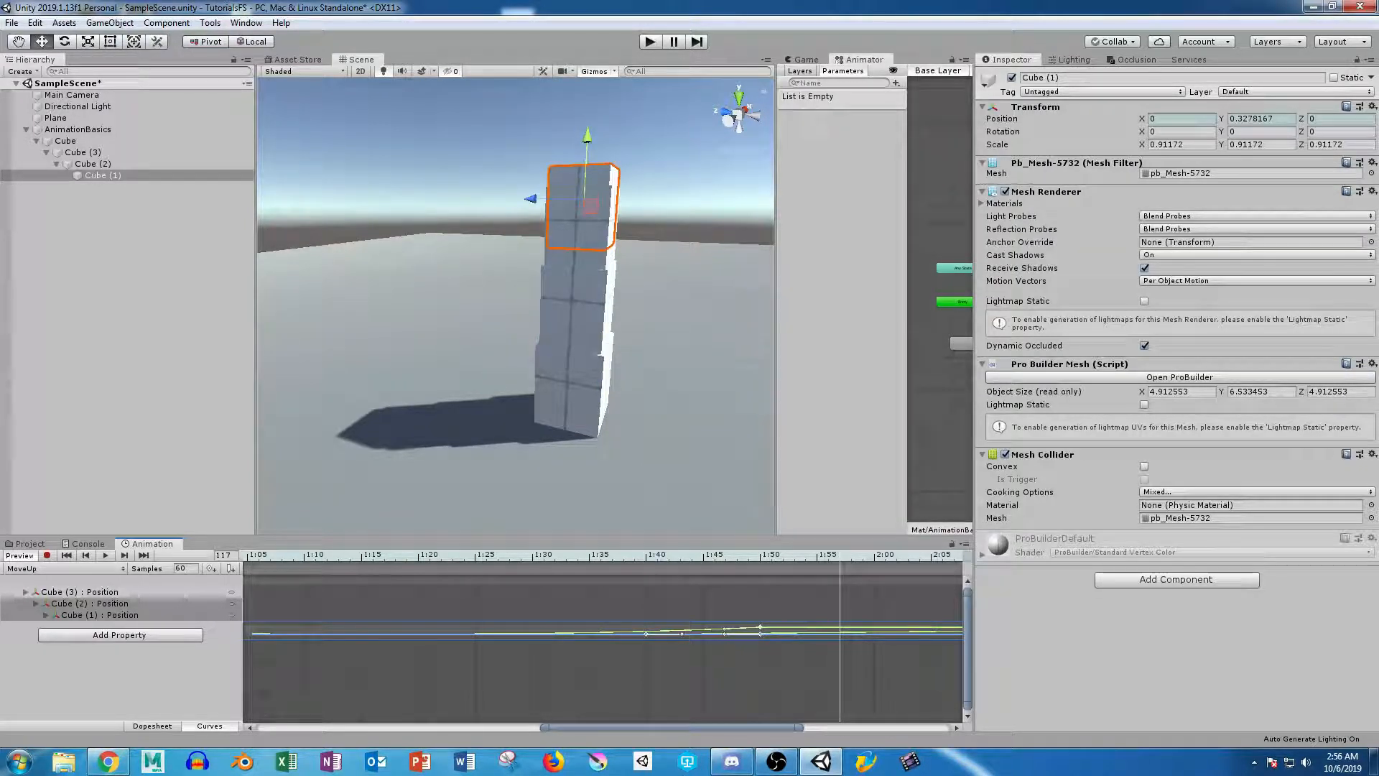
right_click(759, 628)
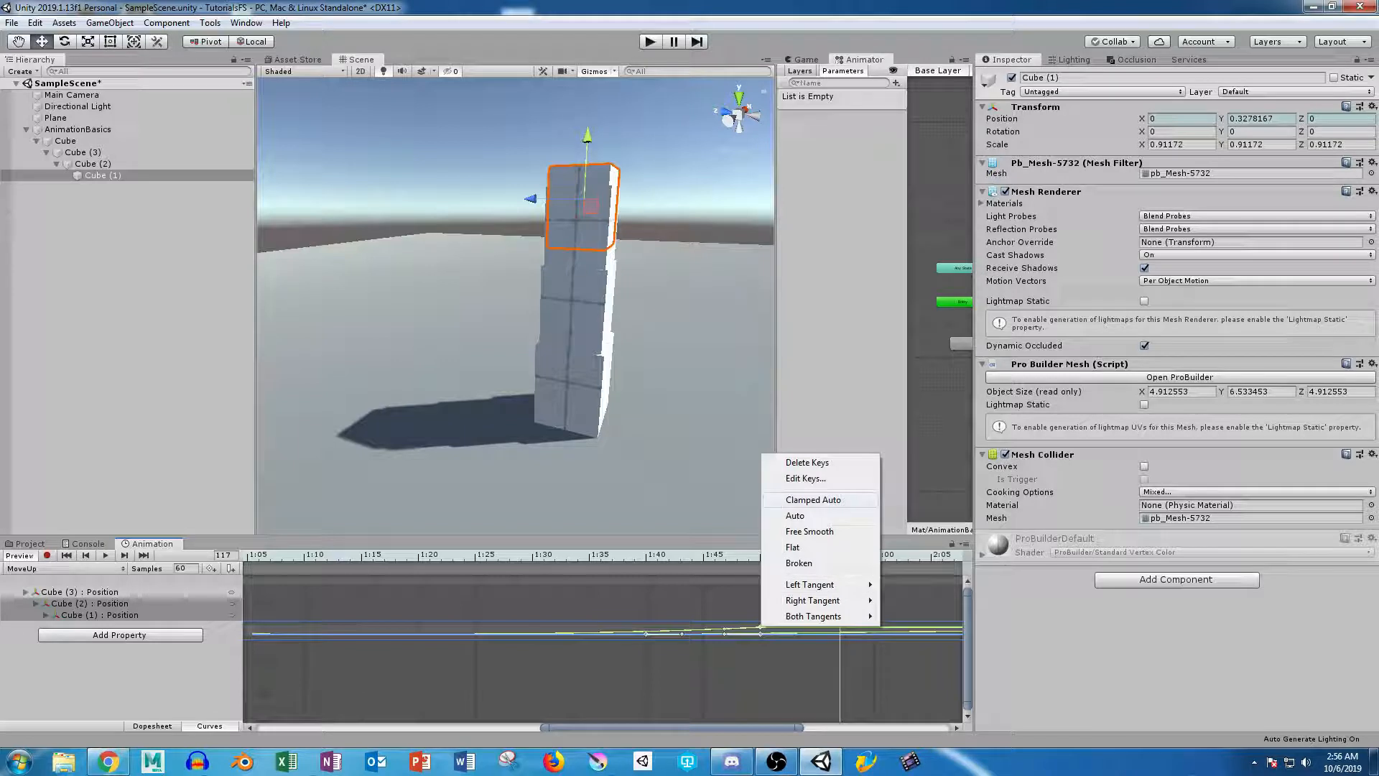
click(813, 500)
drag(671, 727, 497, 727)
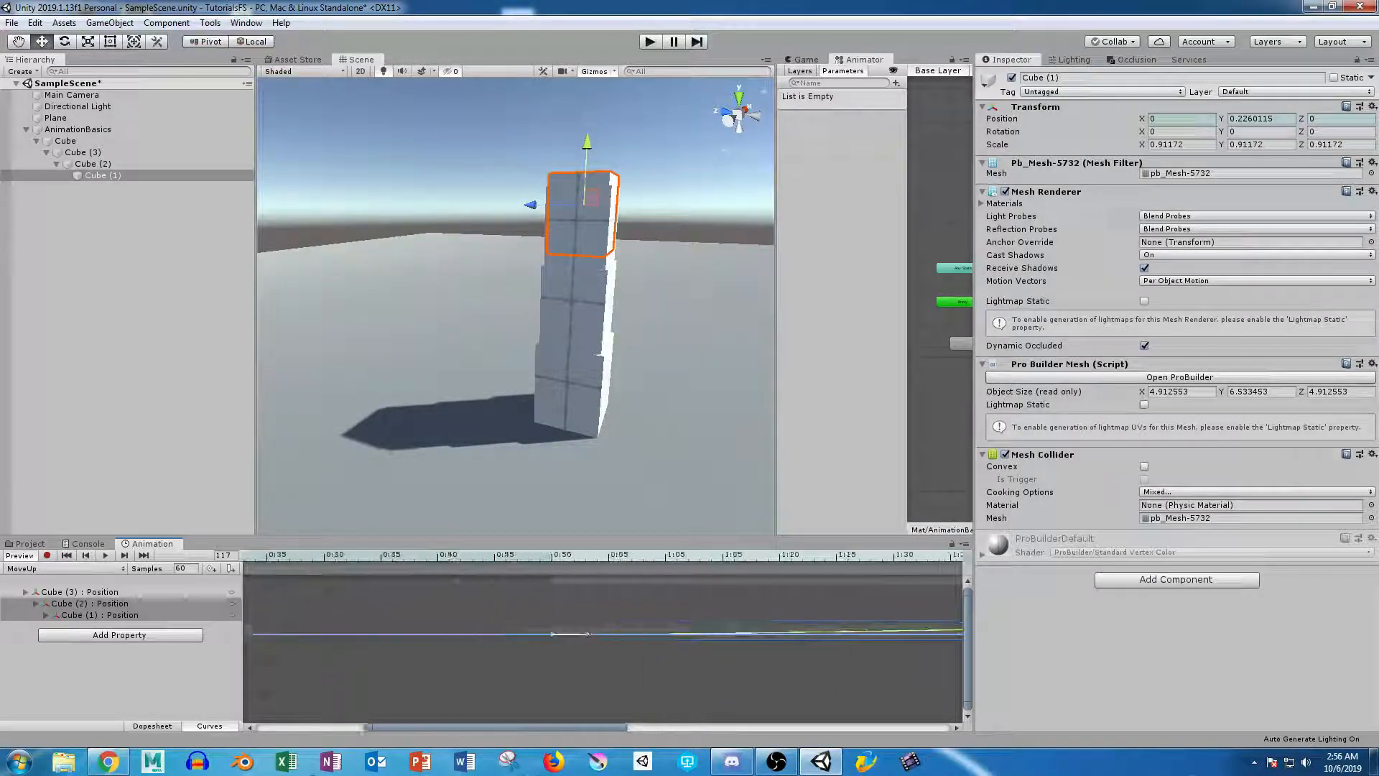
right_click(551, 633)
click(604, 507)
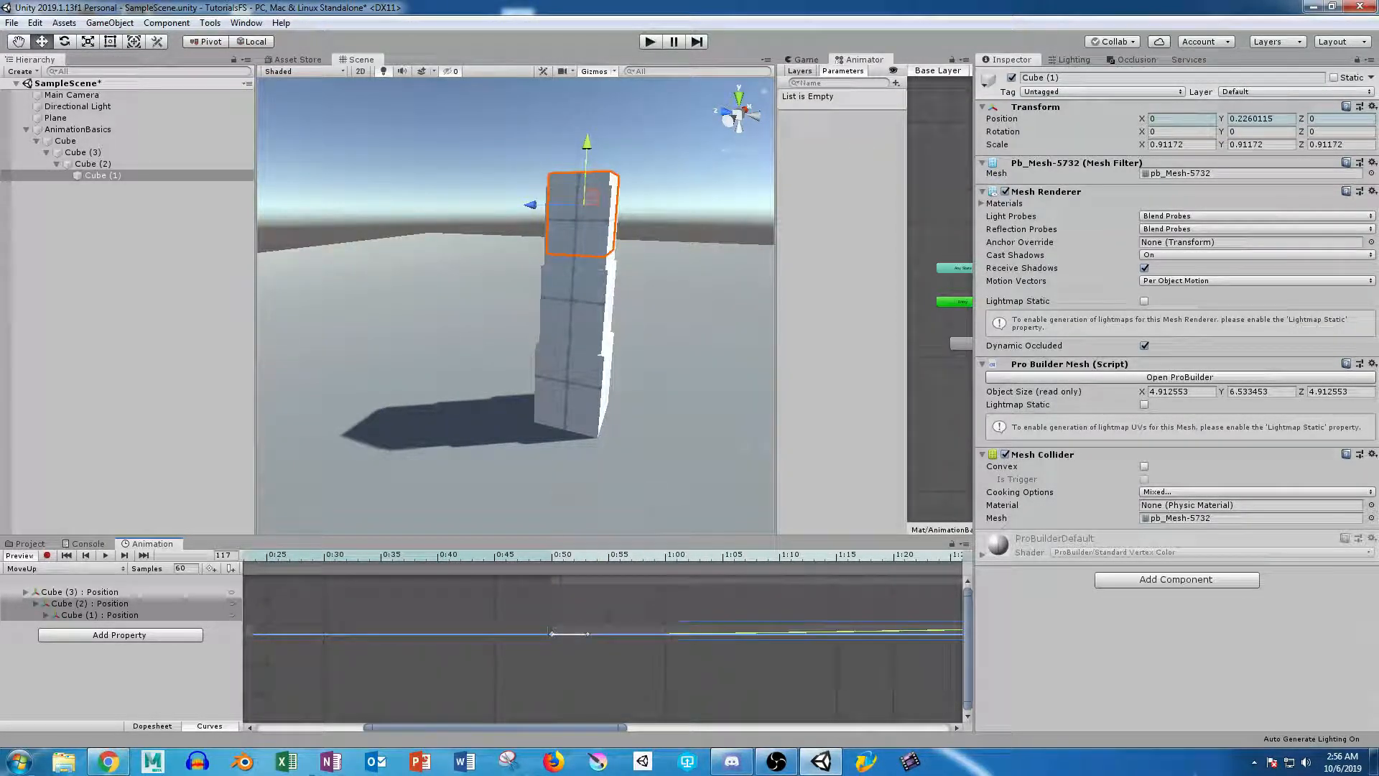
Check the tangent mode of the key at 1:50 and return the MoveUp clip to the Dopesheet view.
drag(496, 727, 729, 727)
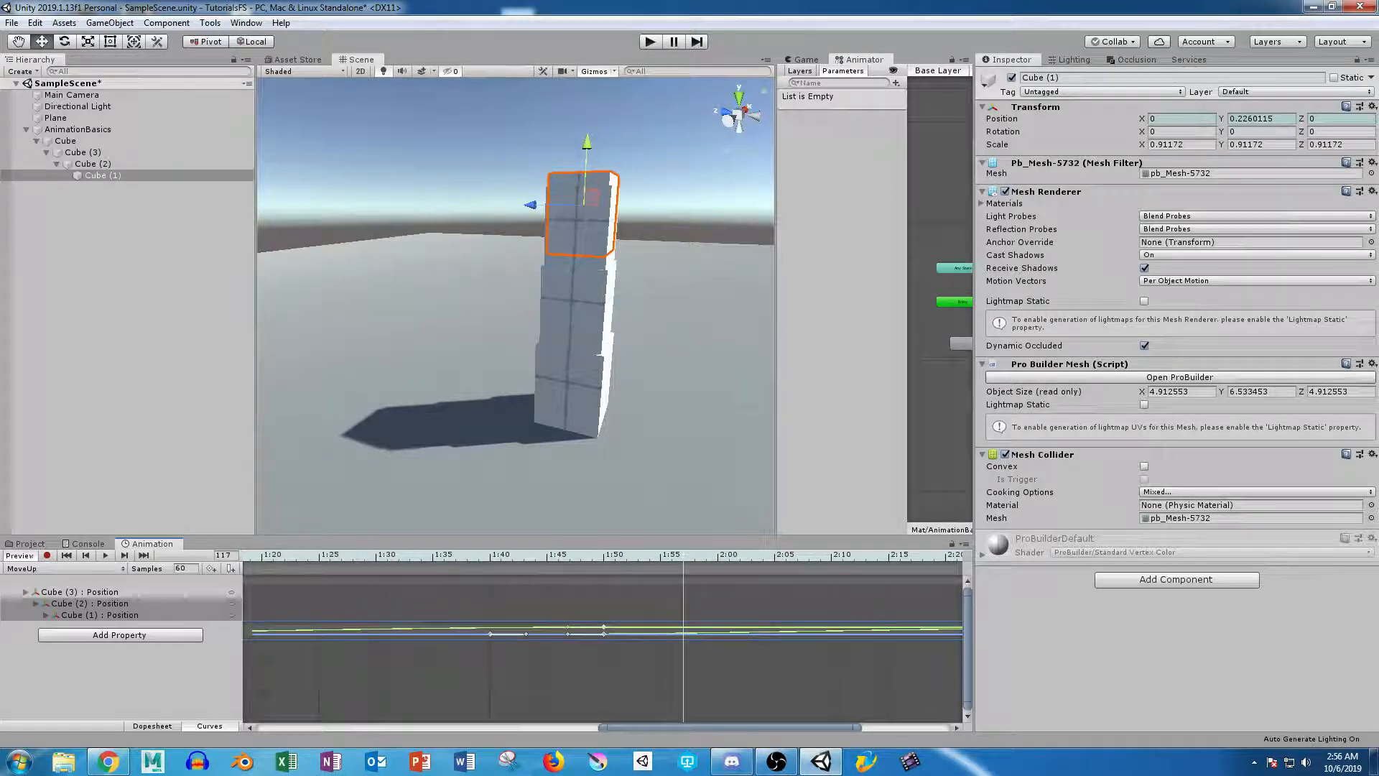
right_click(534, 627)
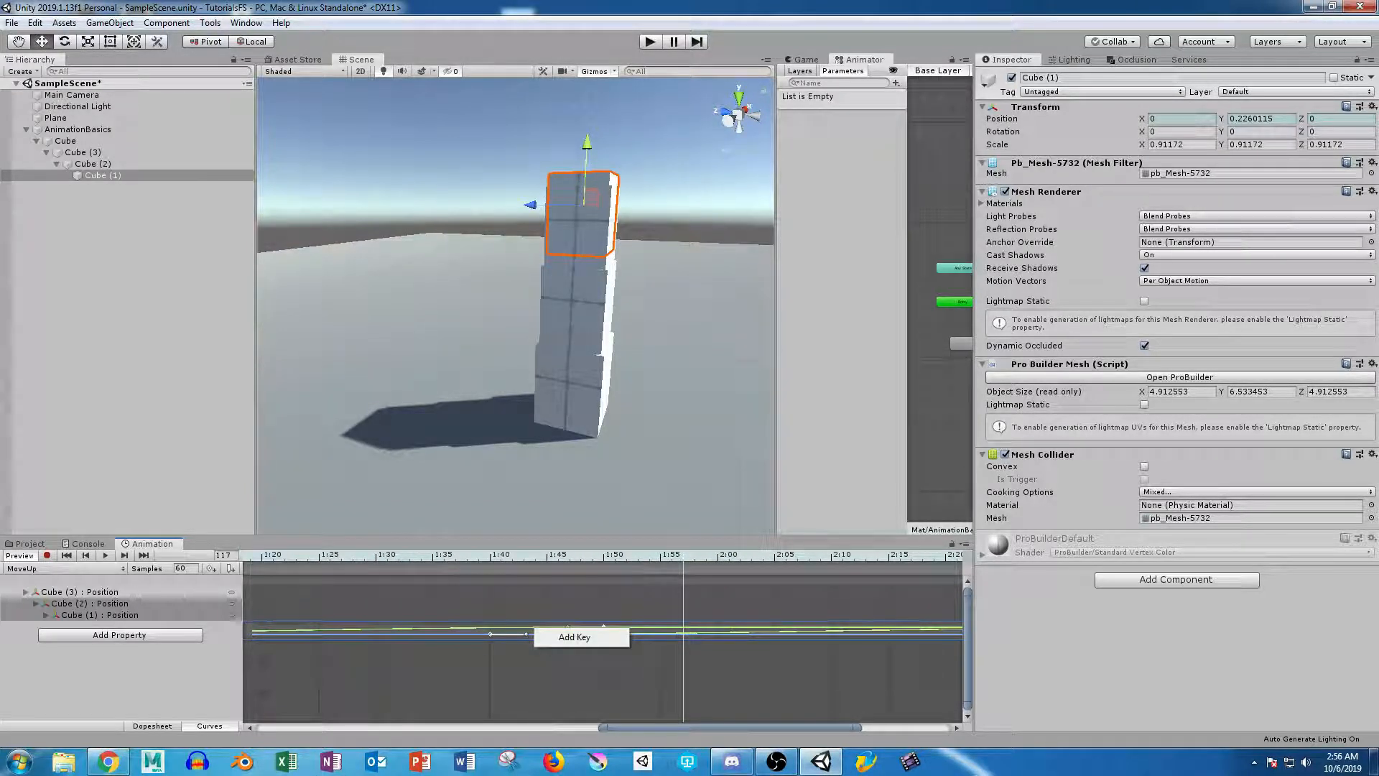
key(Escape)
scroll(580, 696, up, 3)
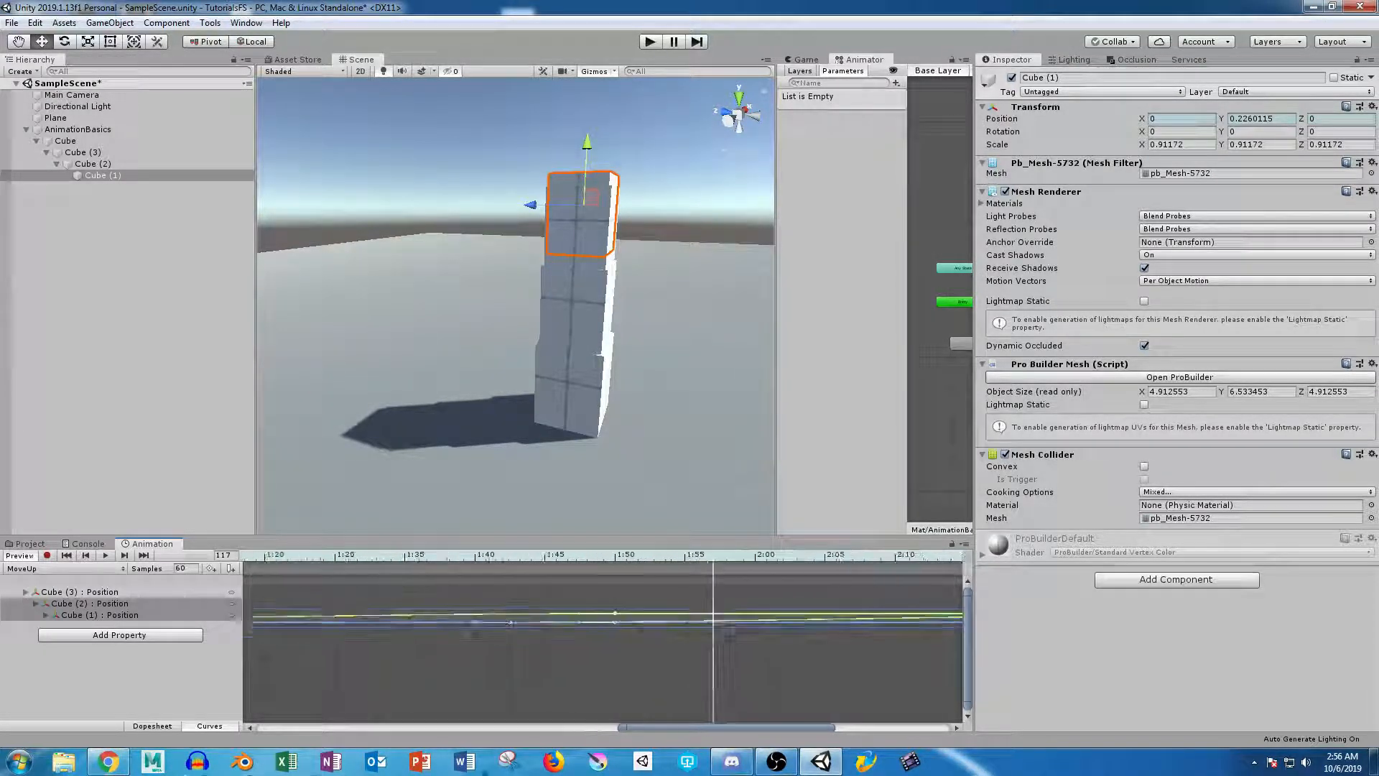
middle_drag(616, 590, 632, 628)
right_click(631, 627)
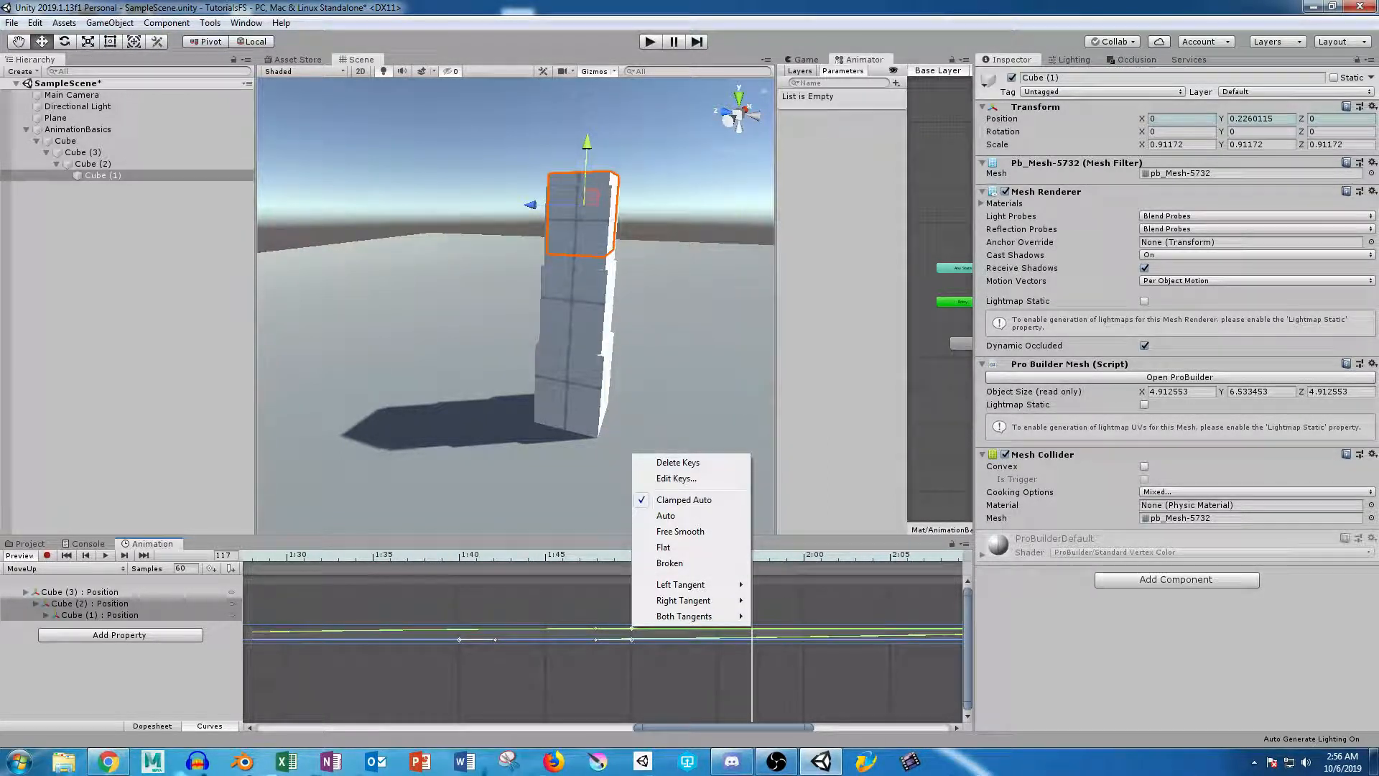
right_click(611, 627)
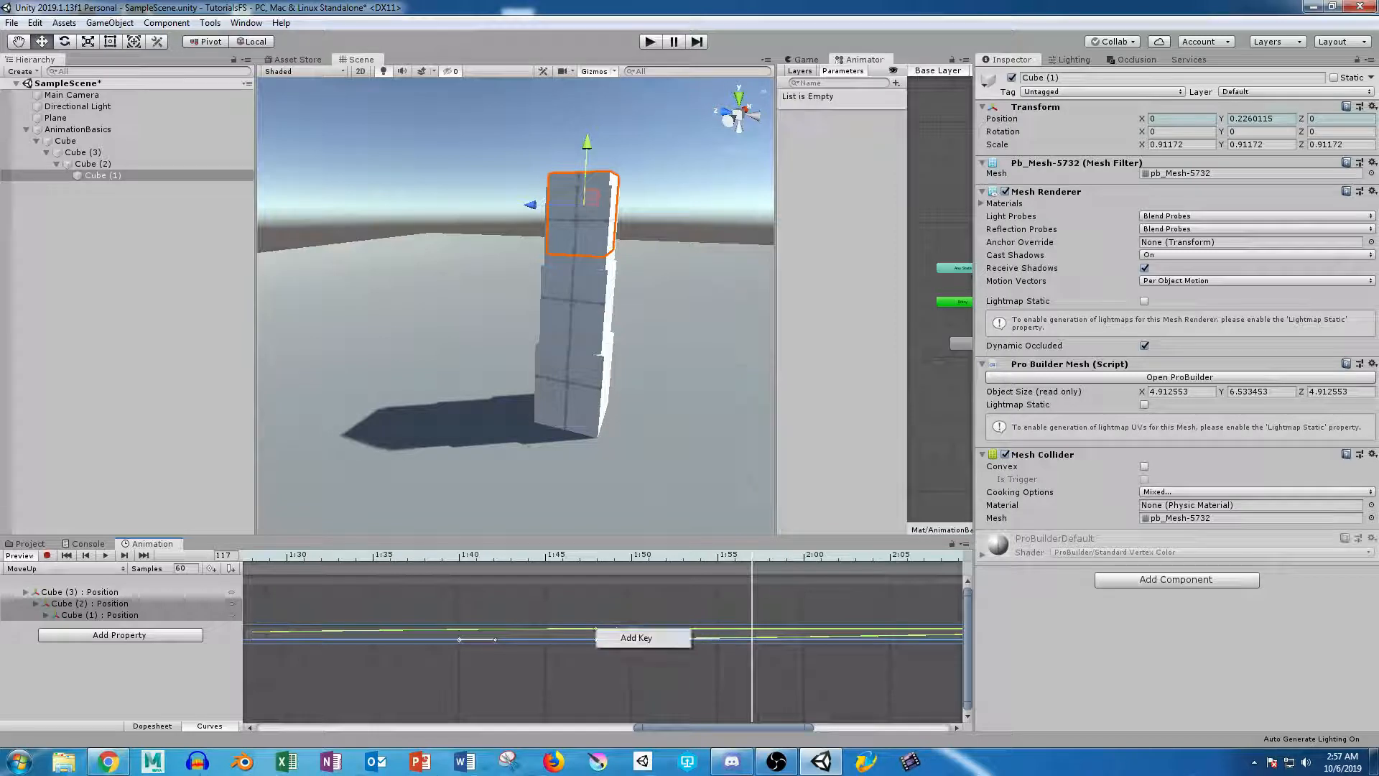
click(651, 637)
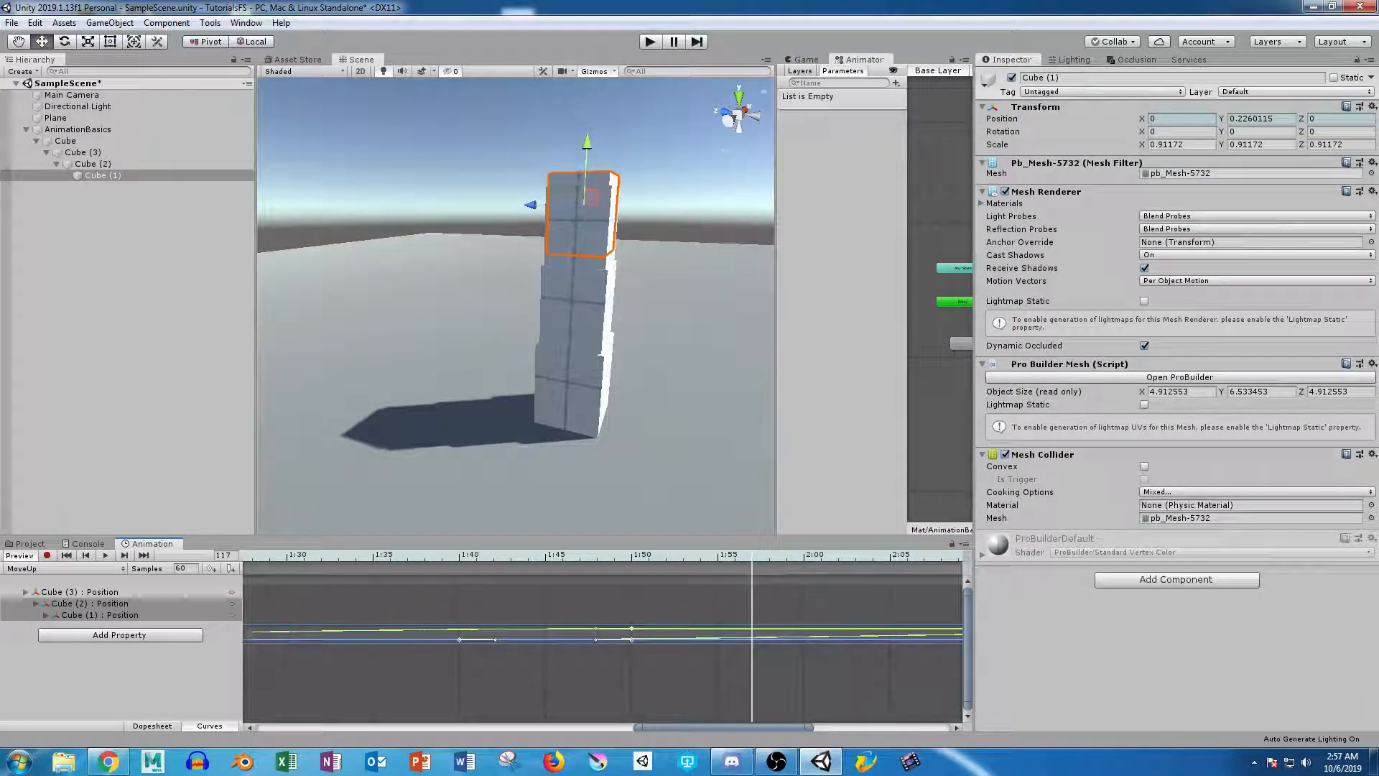
key(c)
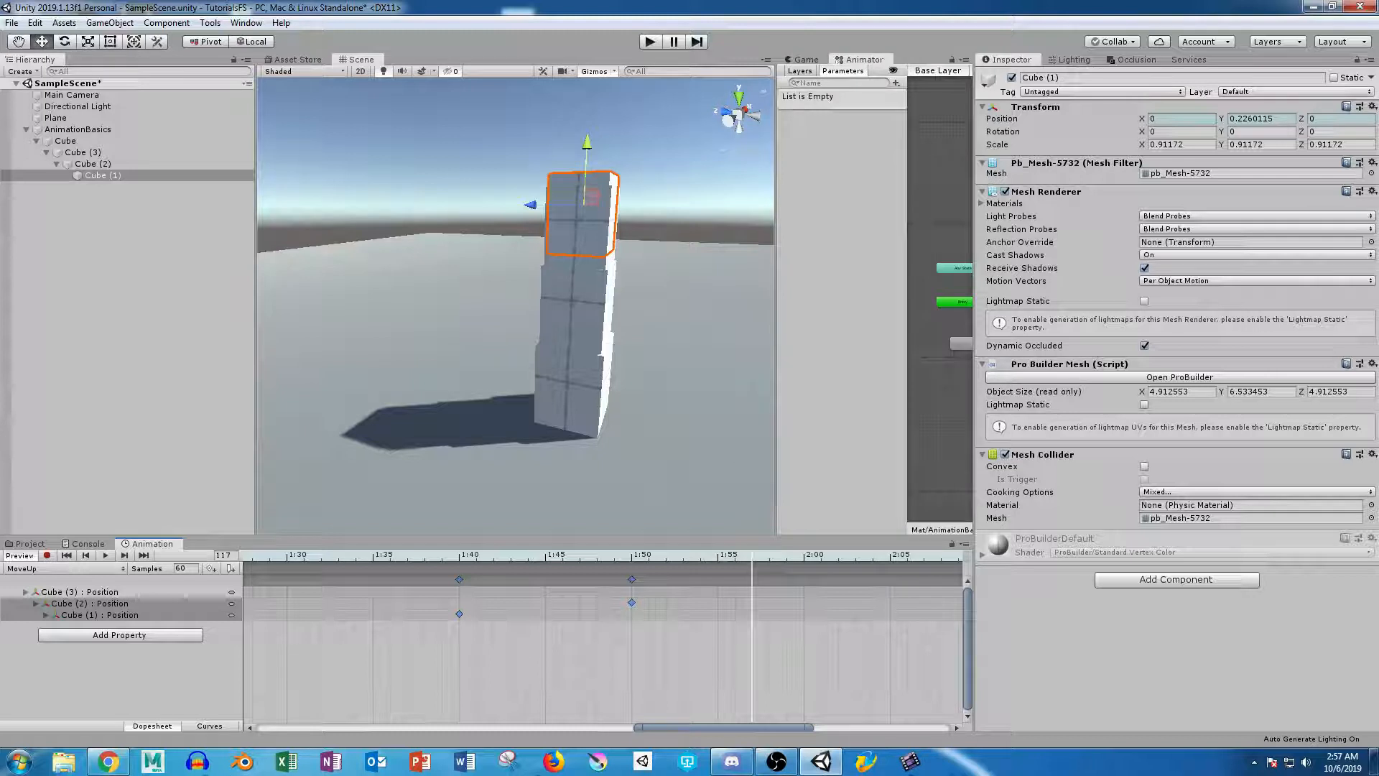
click(65, 568)
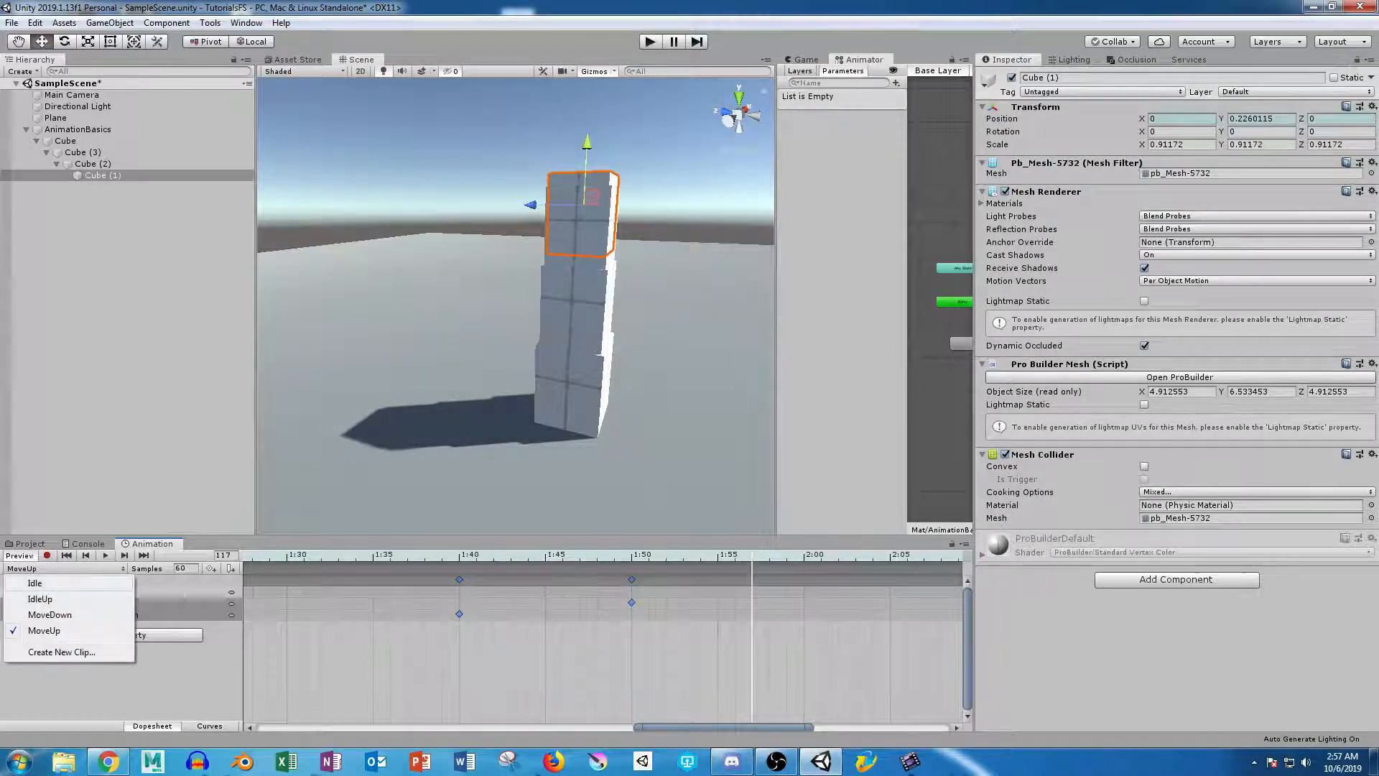
click(49, 614)
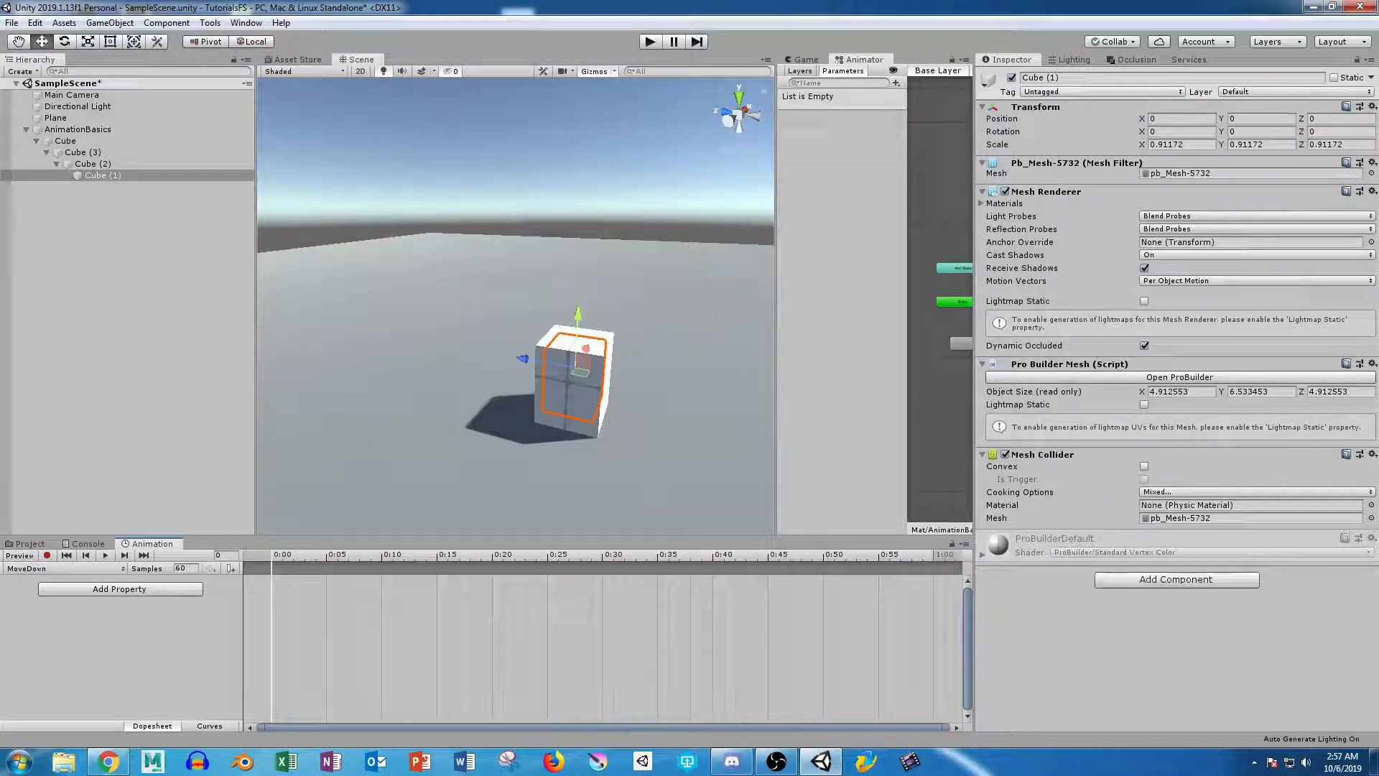
click(65, 568)
click(44, 630)
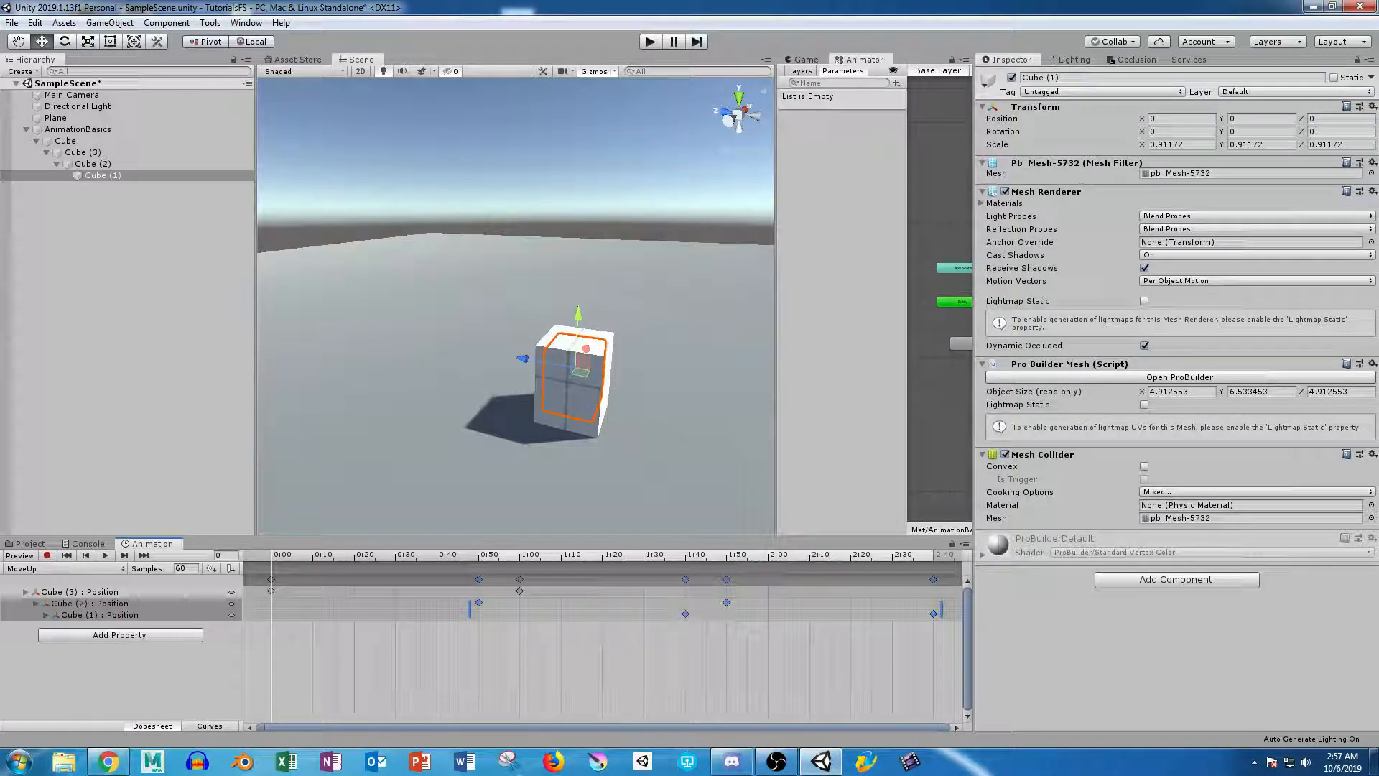
Copy all position keys from the MoveUp clip into the MoveDown clip, preview it, and return the playhead to 0:00.
scroll(603, 632, down, 3)
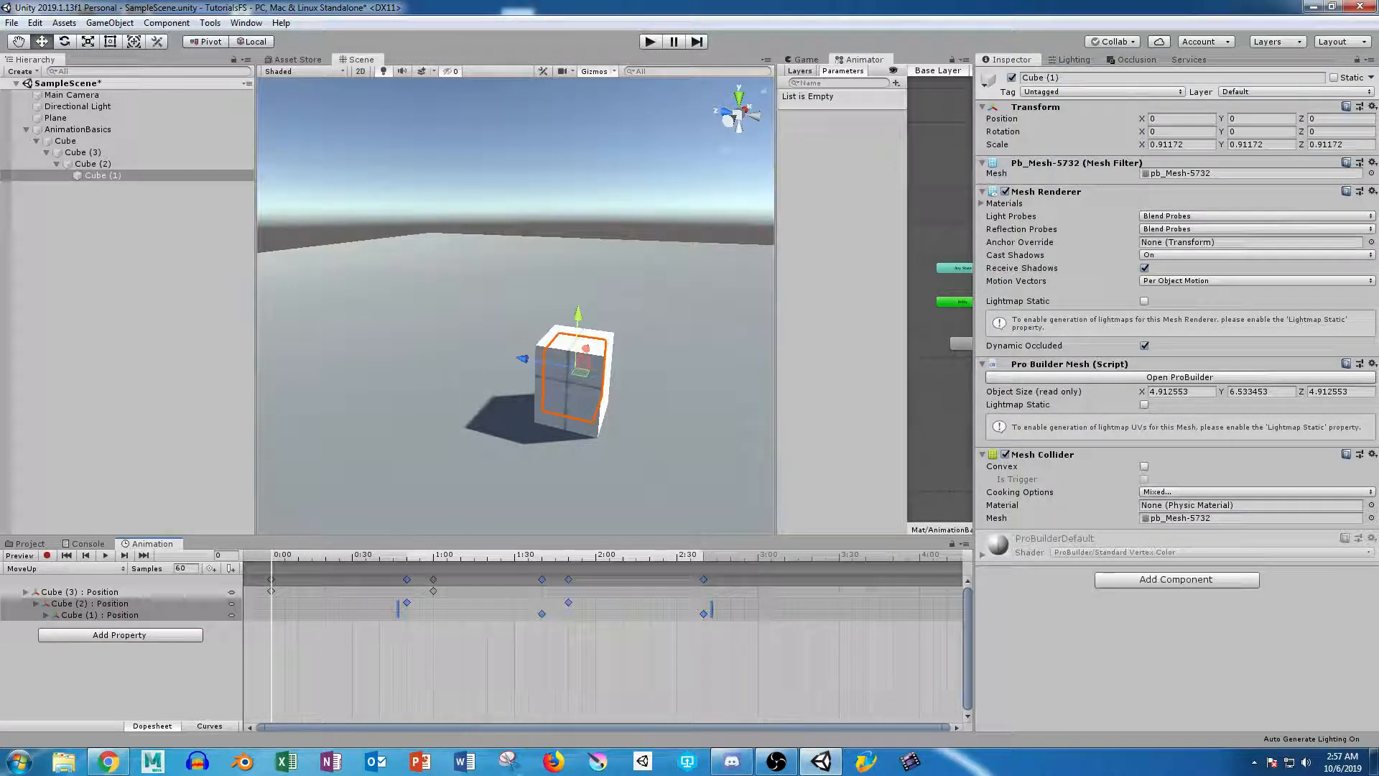
drag(746, 687, 260, 586)
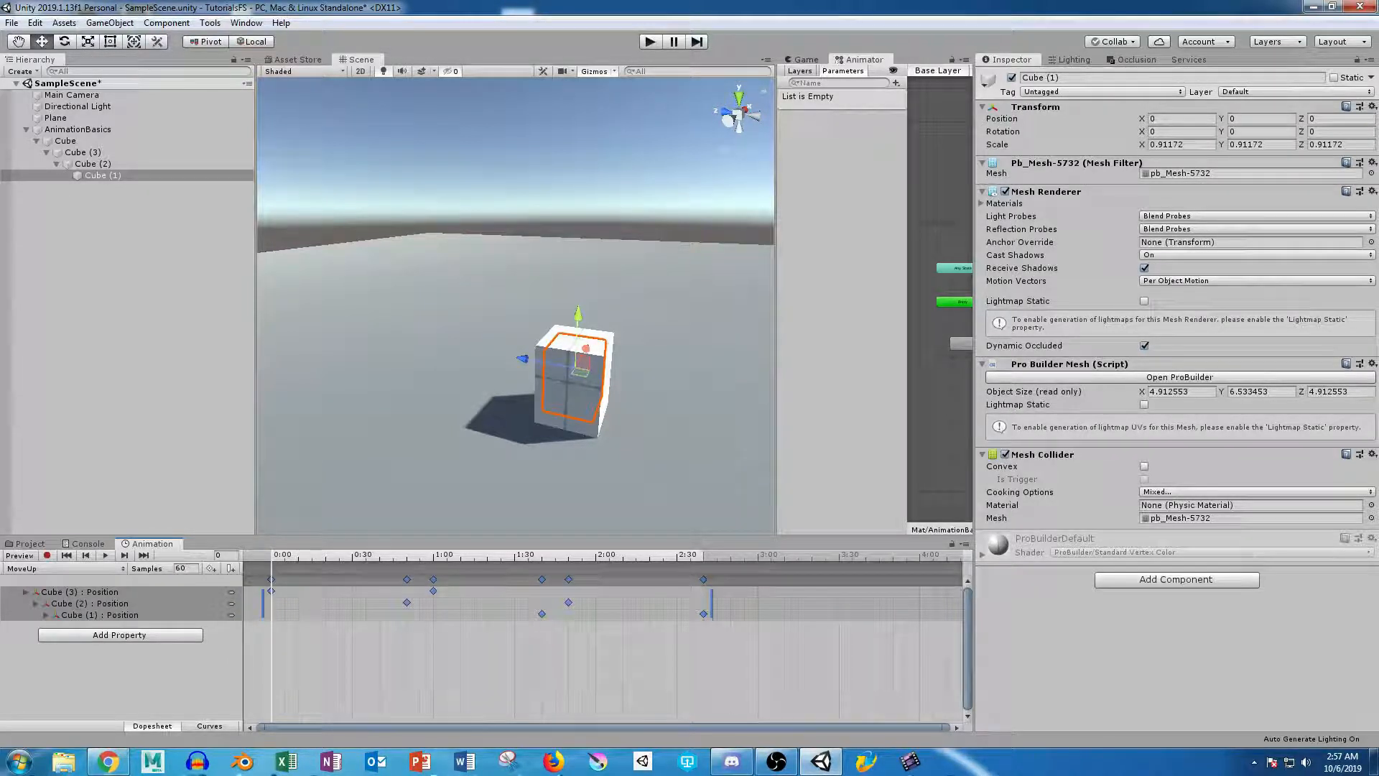
click(65, 568)
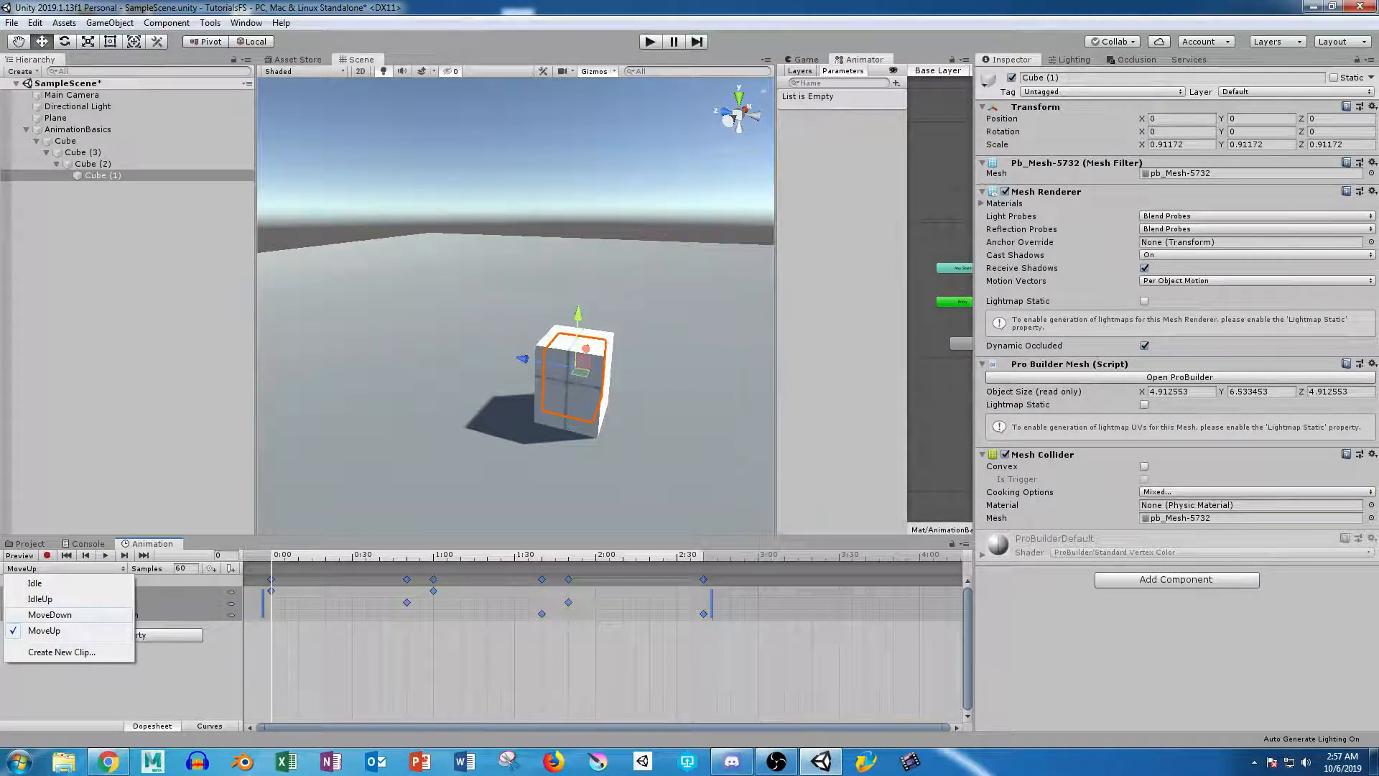
click(36, 612)
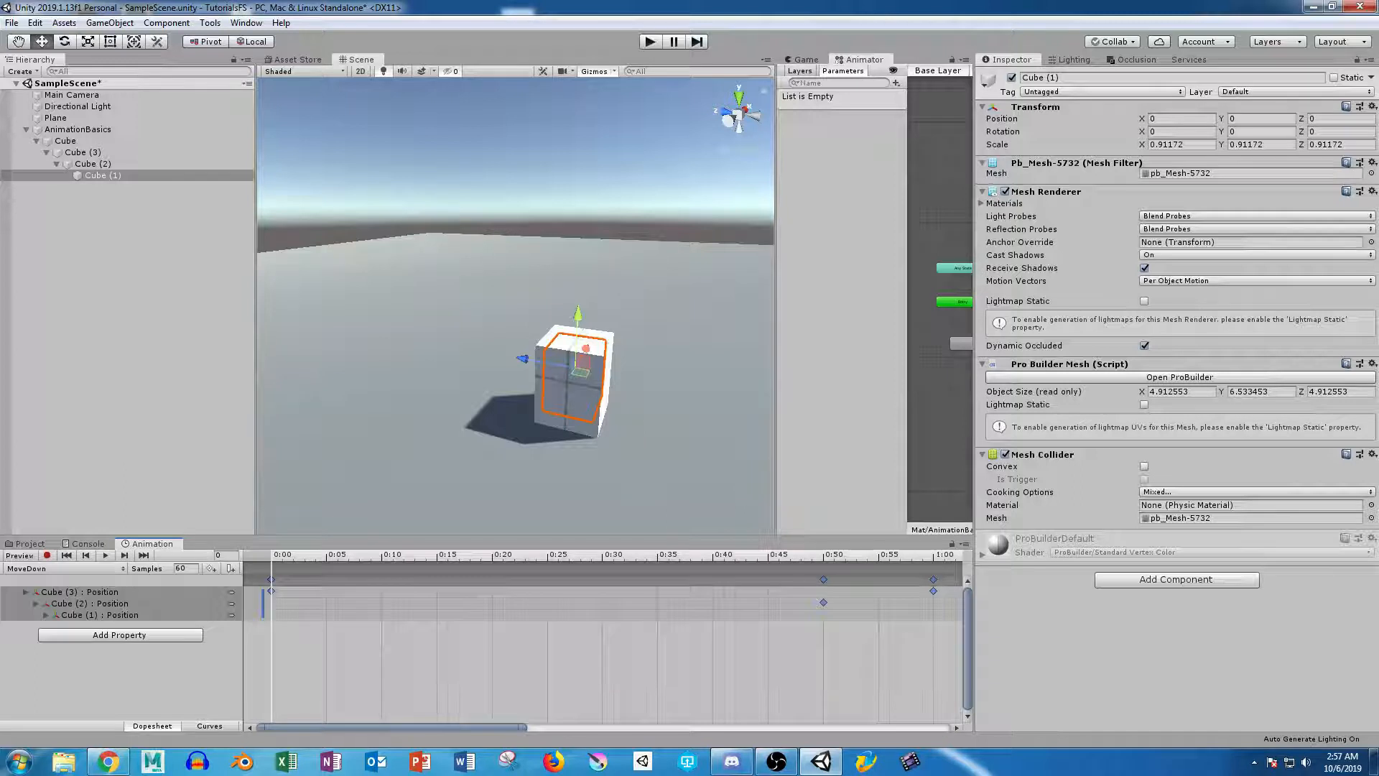
key(space)
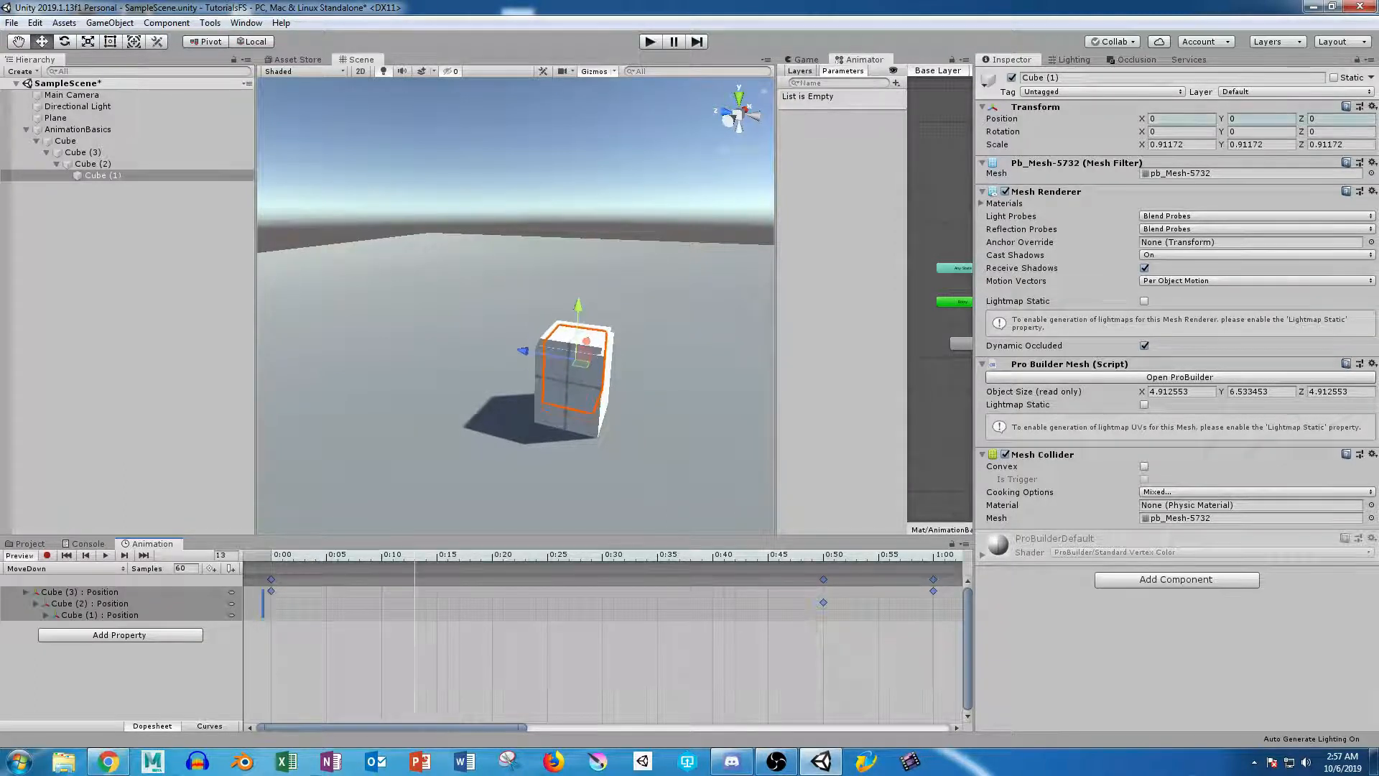
drag(526, 555, 272, 555)
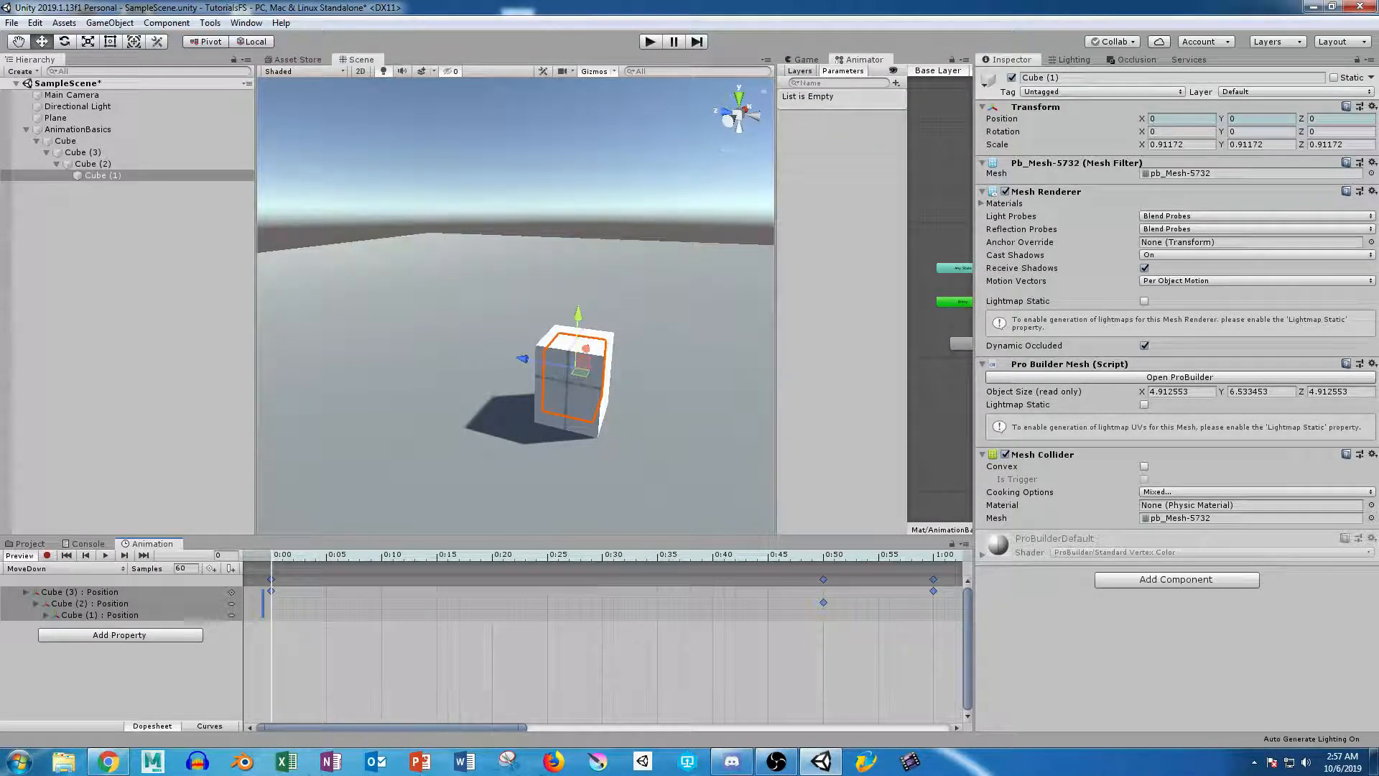
Swap Cube (3)'s position keys in MoveDown so the raised key is at 0:00 and the lowered key at 1:00.
drag(932, 591, 469, 590)
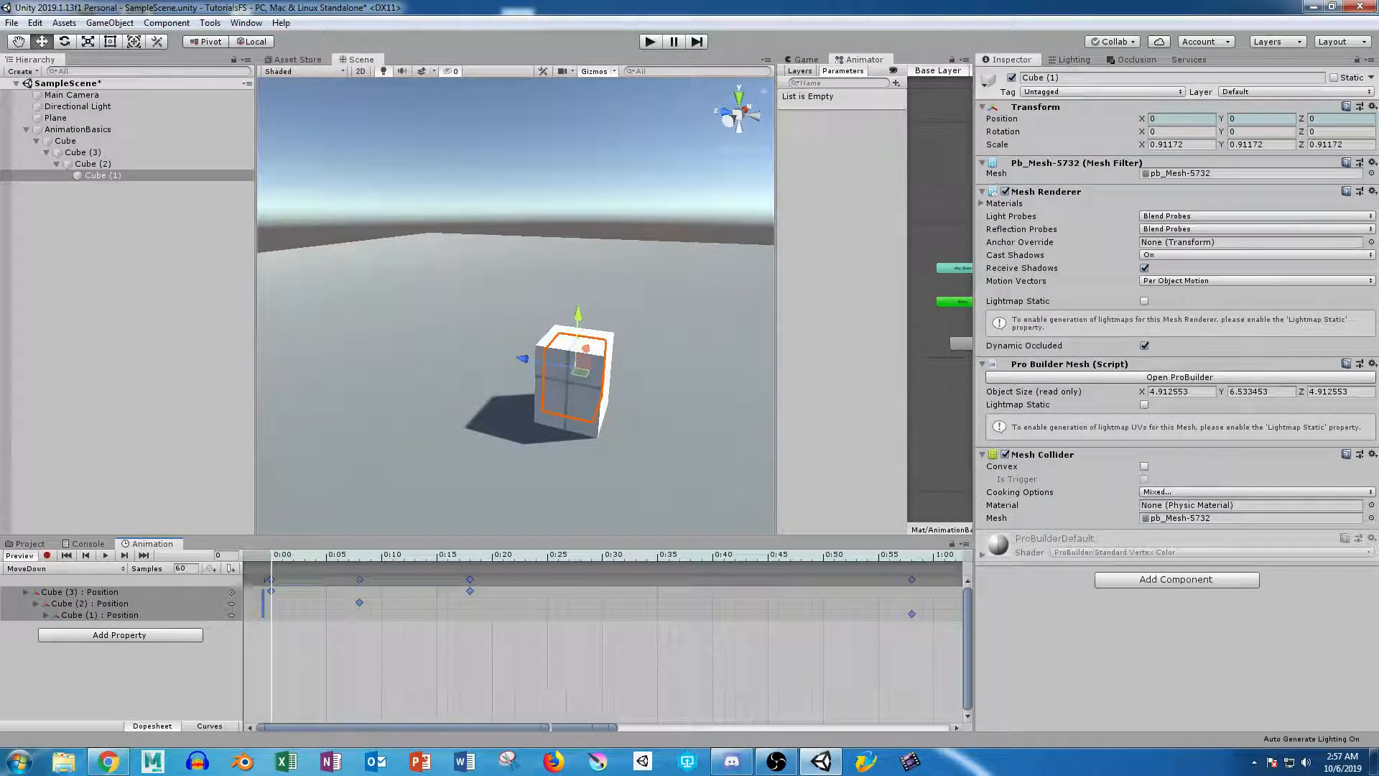
key(ctrl+z)
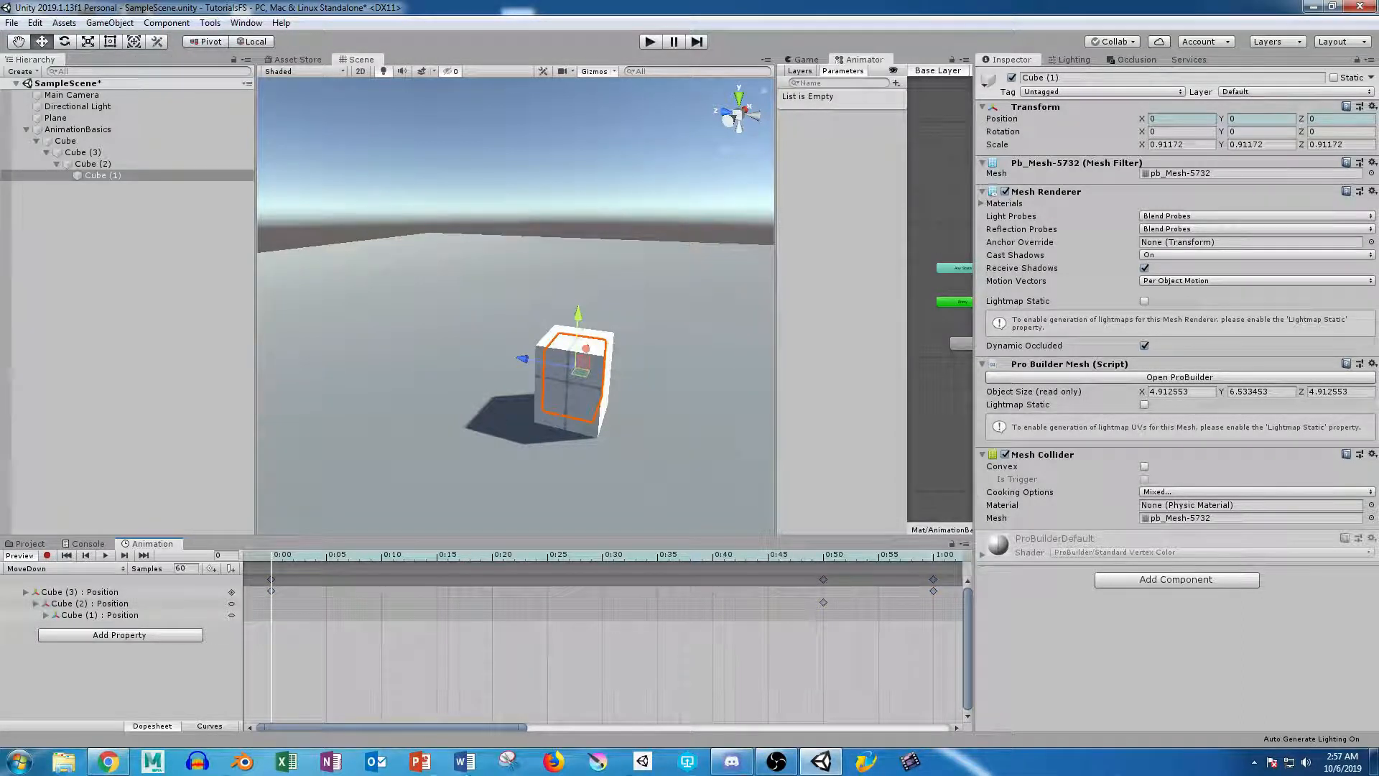
mouse_move(933, 591)
mouse_down()
mouse_move(304, 591)
mouse_move(933, 590)
mouse_up()
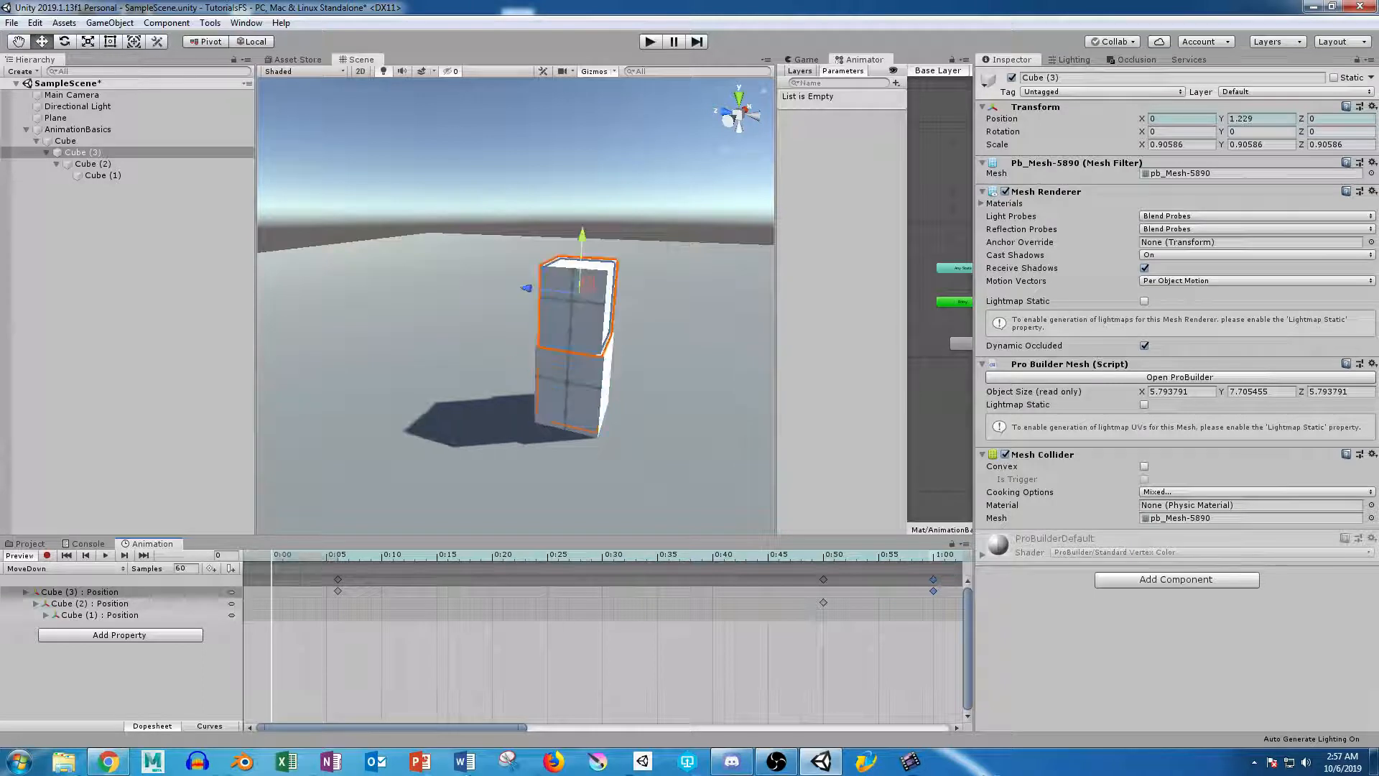
drag(338, 590, 272, 590)
Swap Cube (2)'s position keys in MoveDown so the raised key is at 0:50 and the lowered key at 1:50.
drag(392, 727, 604, 727)
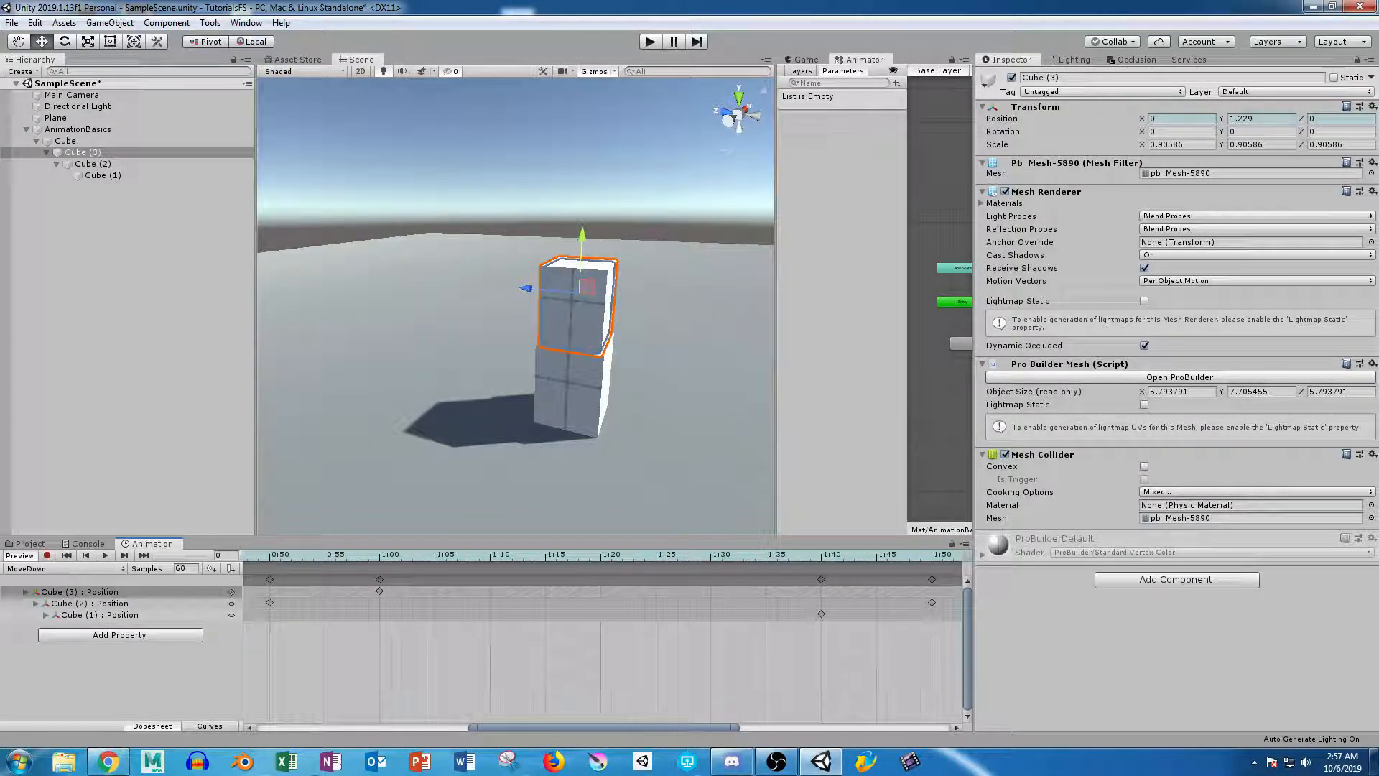
mouse_move(931, 602)
mouse_down()
mouse_move(291, 601)
mouse_move(932, 602)
mouse_up()
click(270, 602)
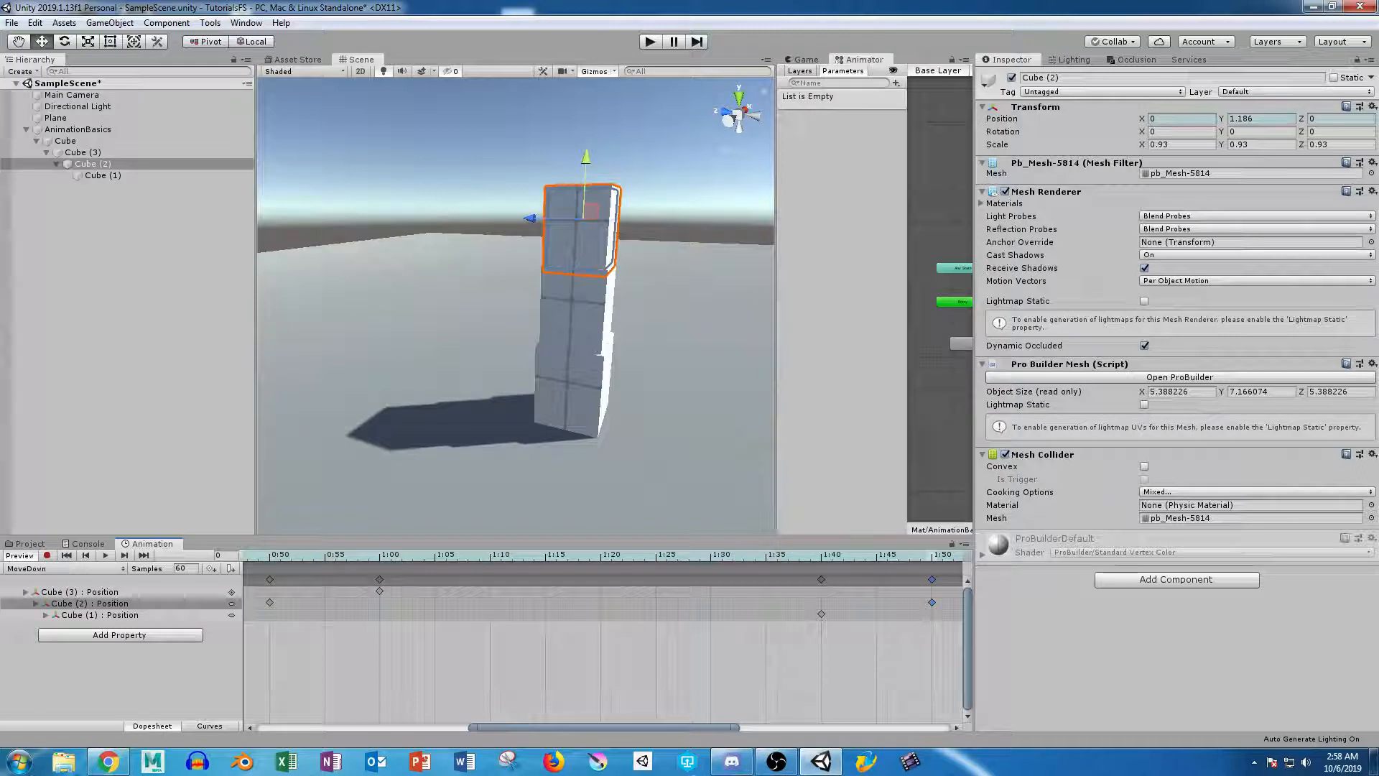
Swap Cube (1)'s position keys in MoveDown so the raised key is at 1:40 and the lowered key at 2:40.
drag(603, 727, 815, 727)
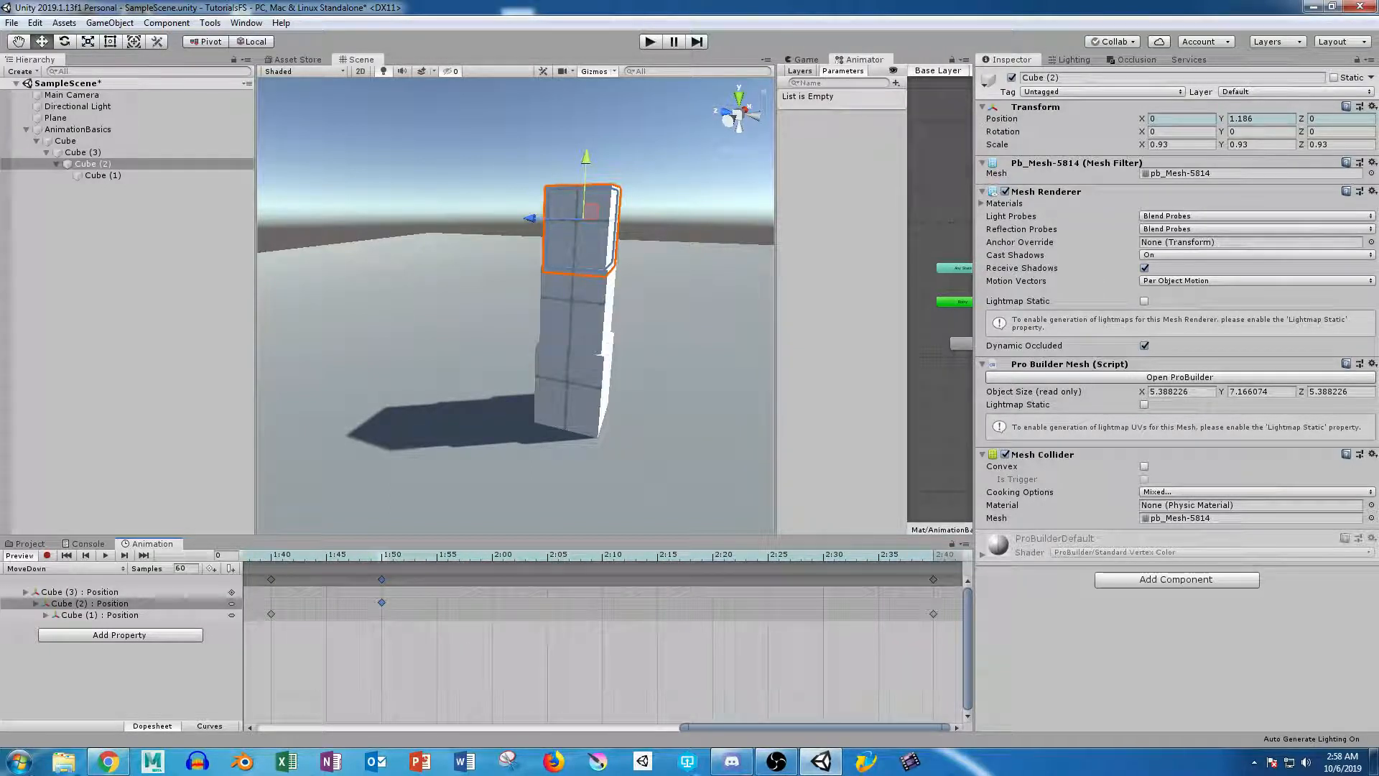
click(933, 613)
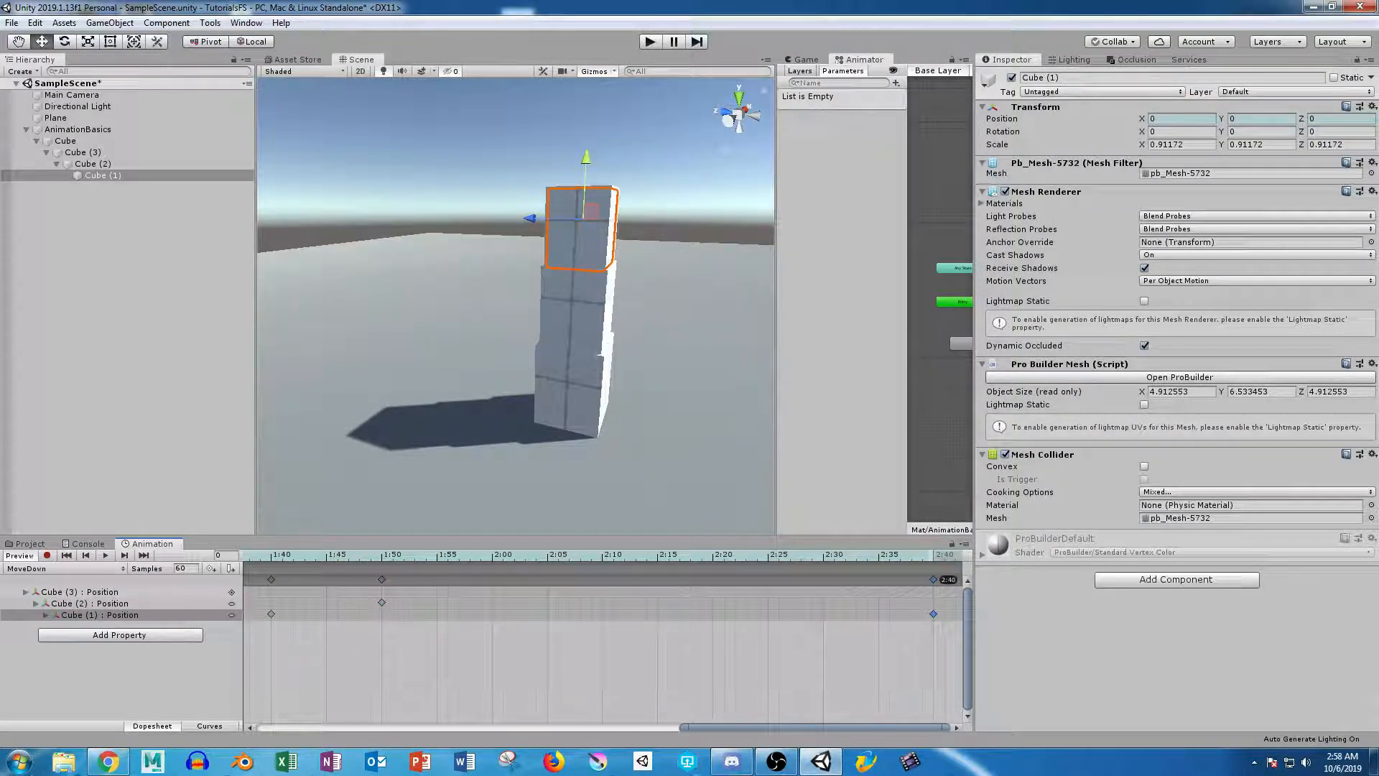
drag(933, 613, 436, 613)
drag(270, 613, 569, 613)
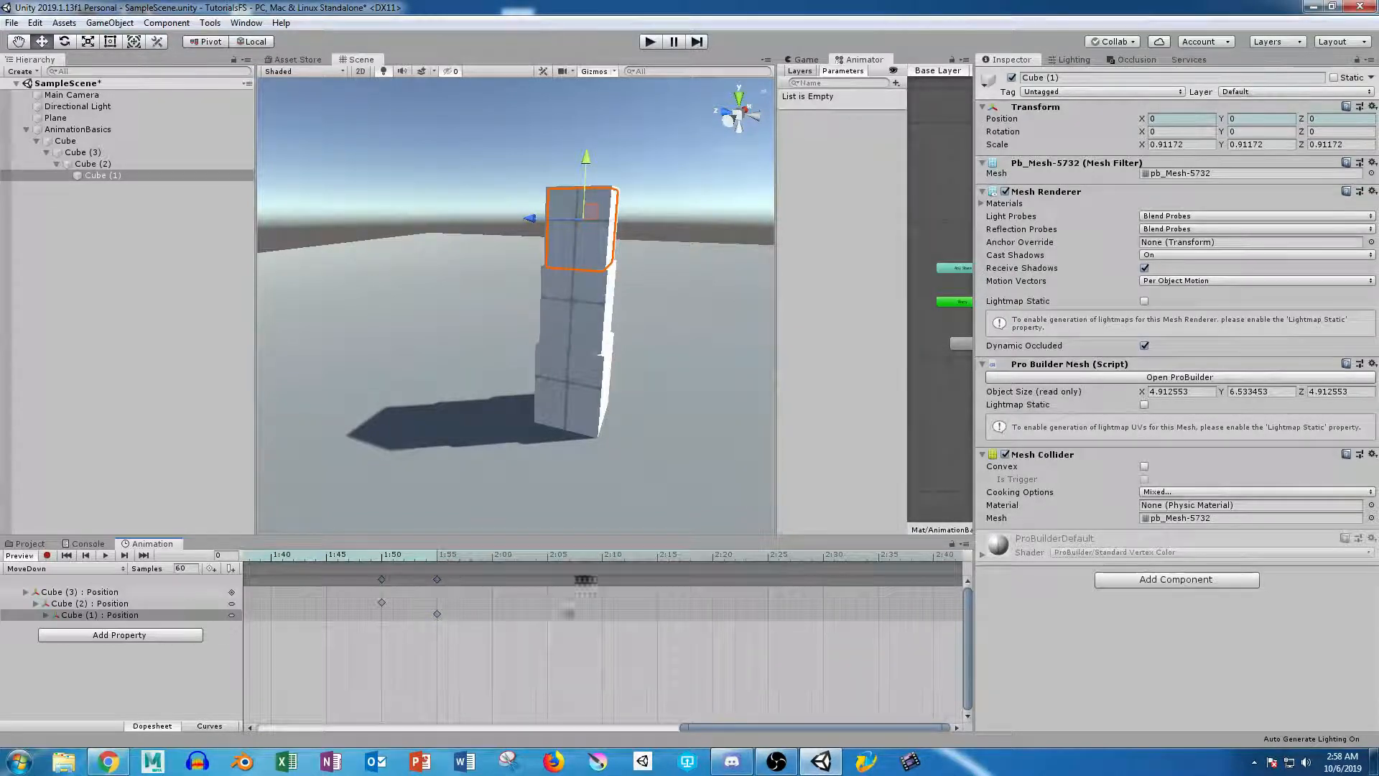
drag(933, 613, 933, 614)
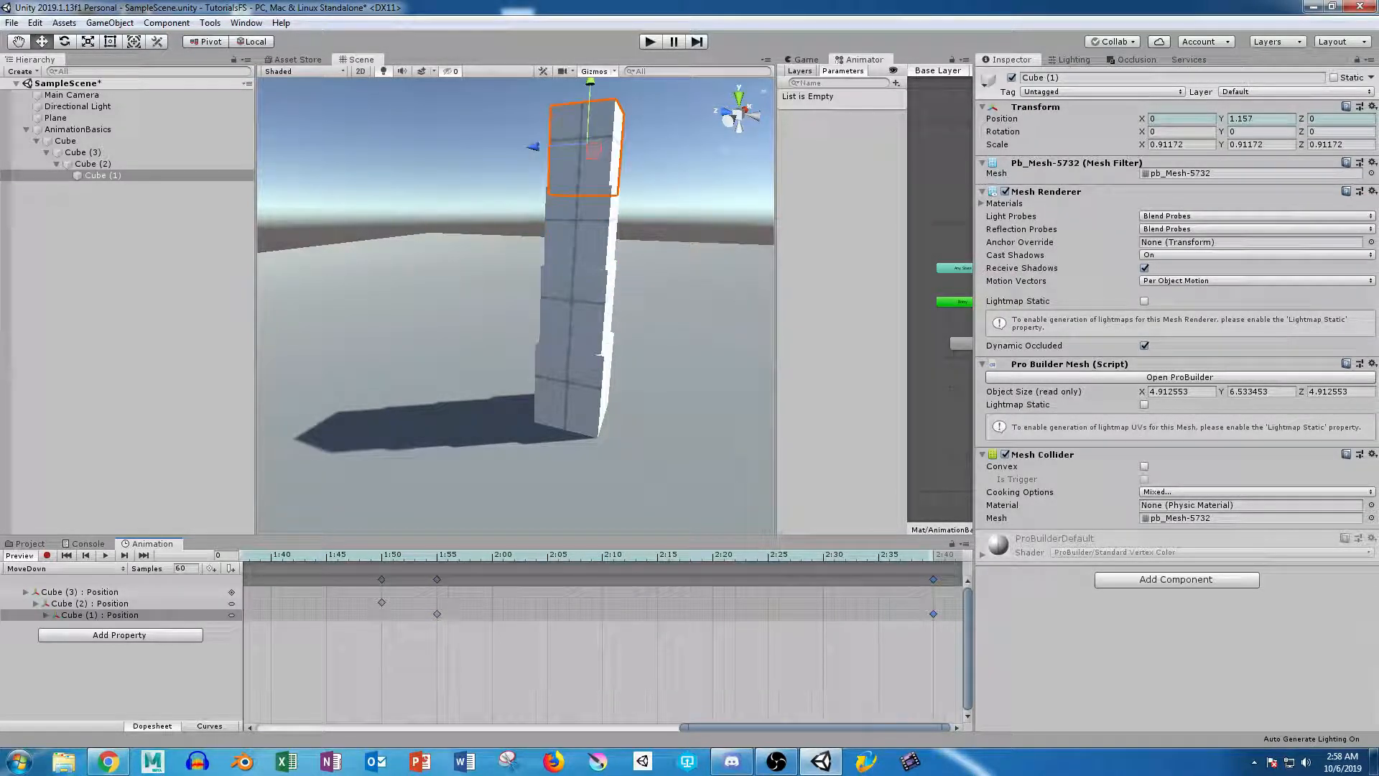
drag(382, 613, 271, 614)
Preview the MoveDown clip, show its whole key range, and place the playhead on the last key at 2:40.
scroll(515, 305, down, 3)
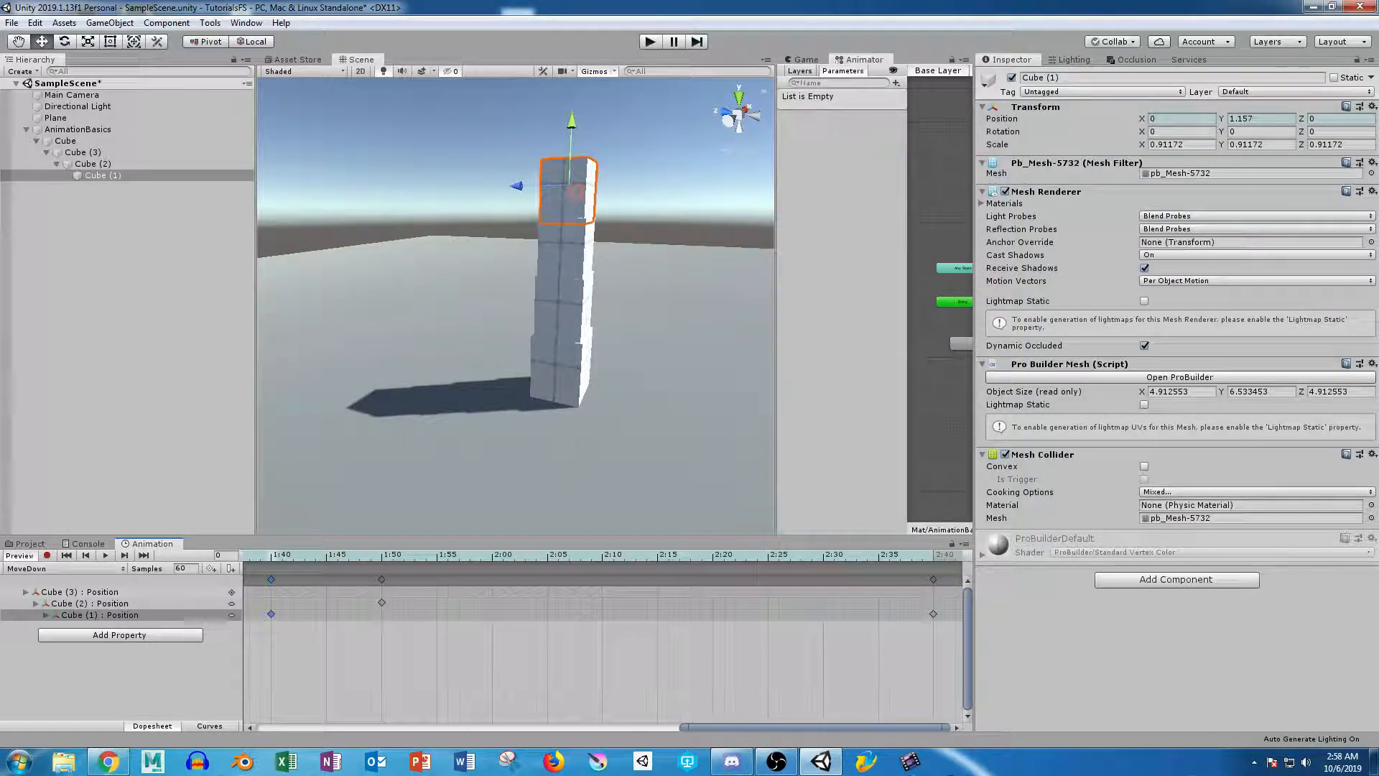
click(105, 555)
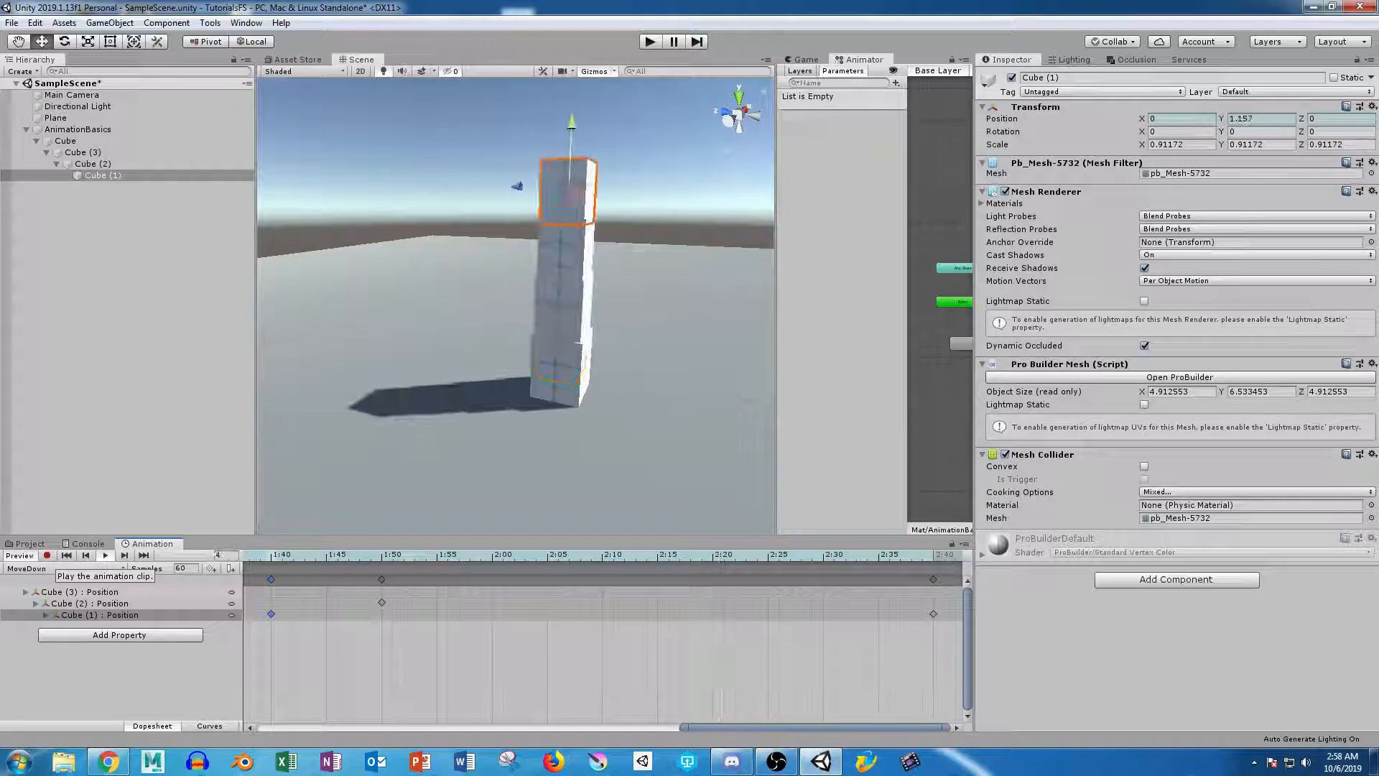
click(105, 555)
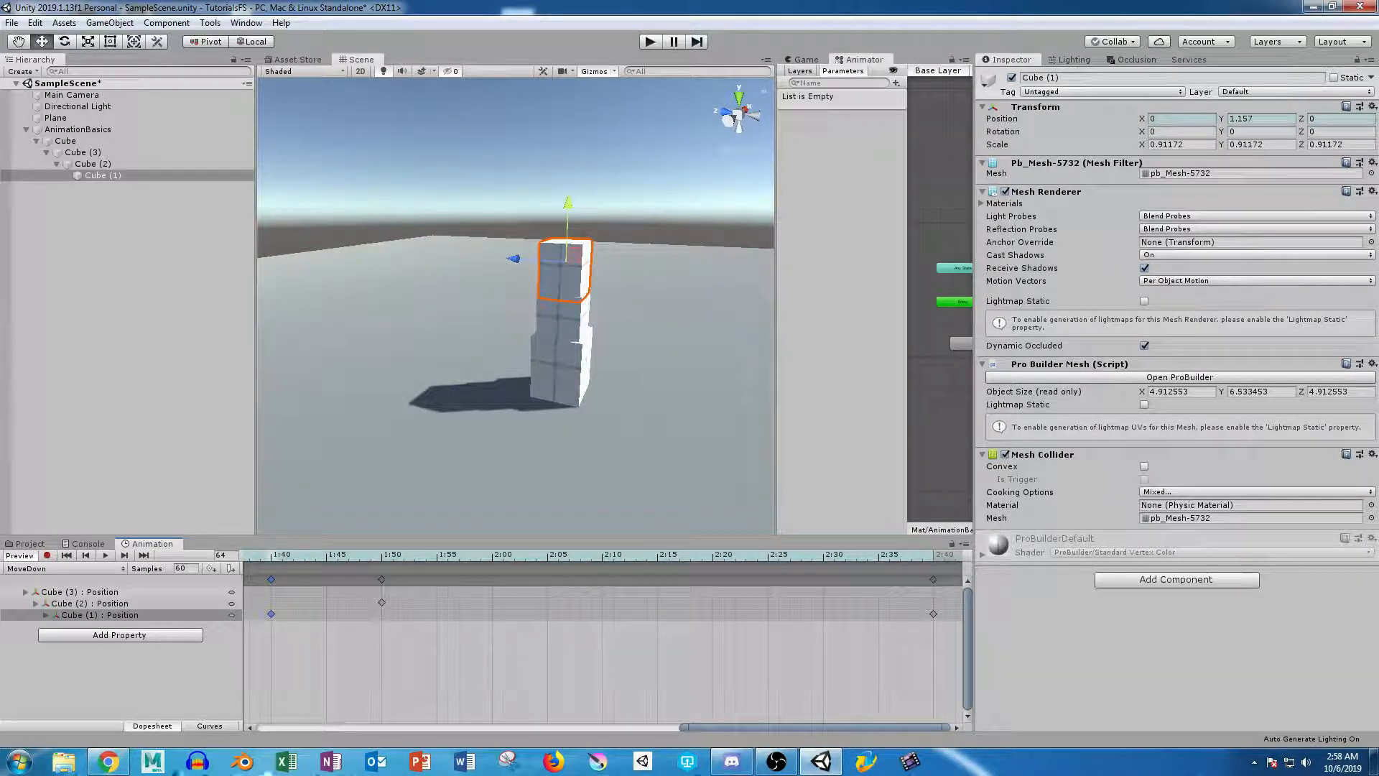
drag(815, 727, 393, 727)
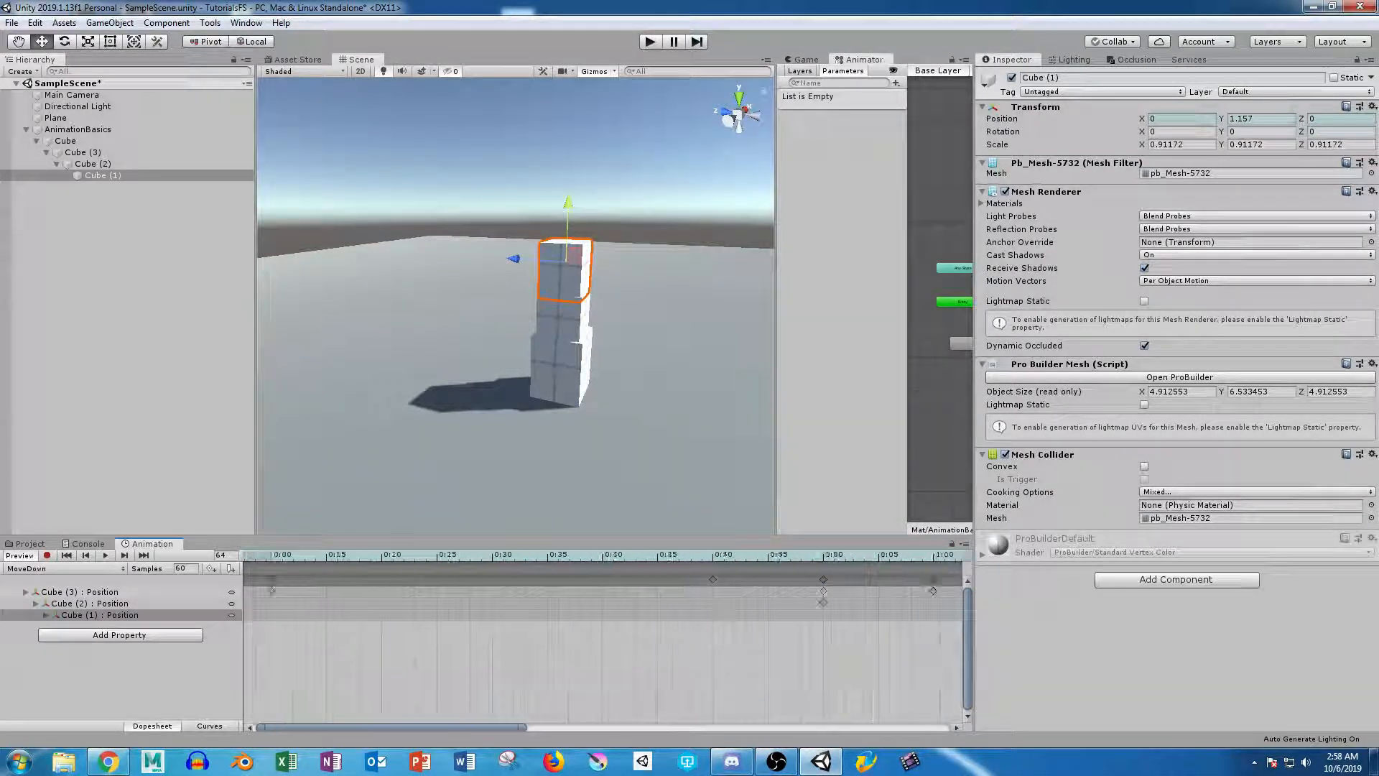
drag(525, 727, 952, 726)
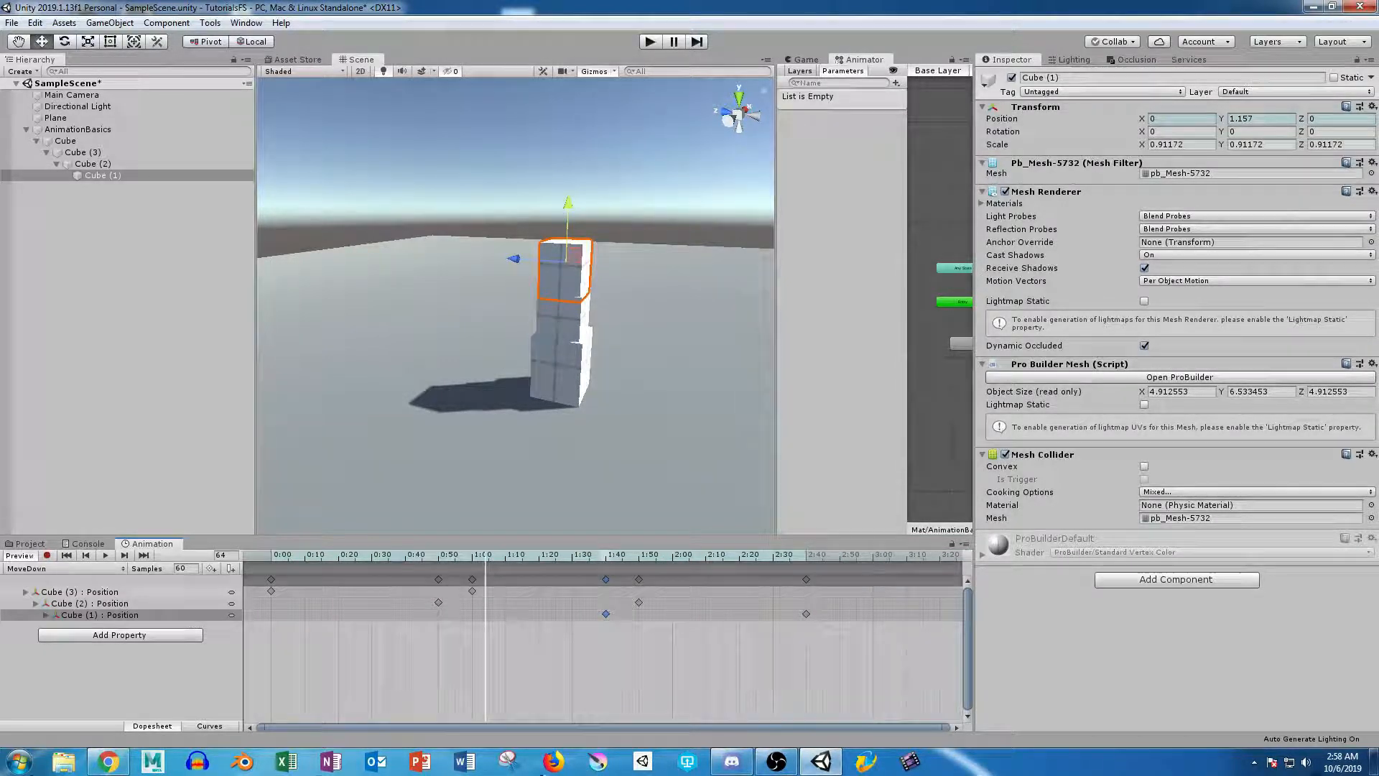
key(shift+period)
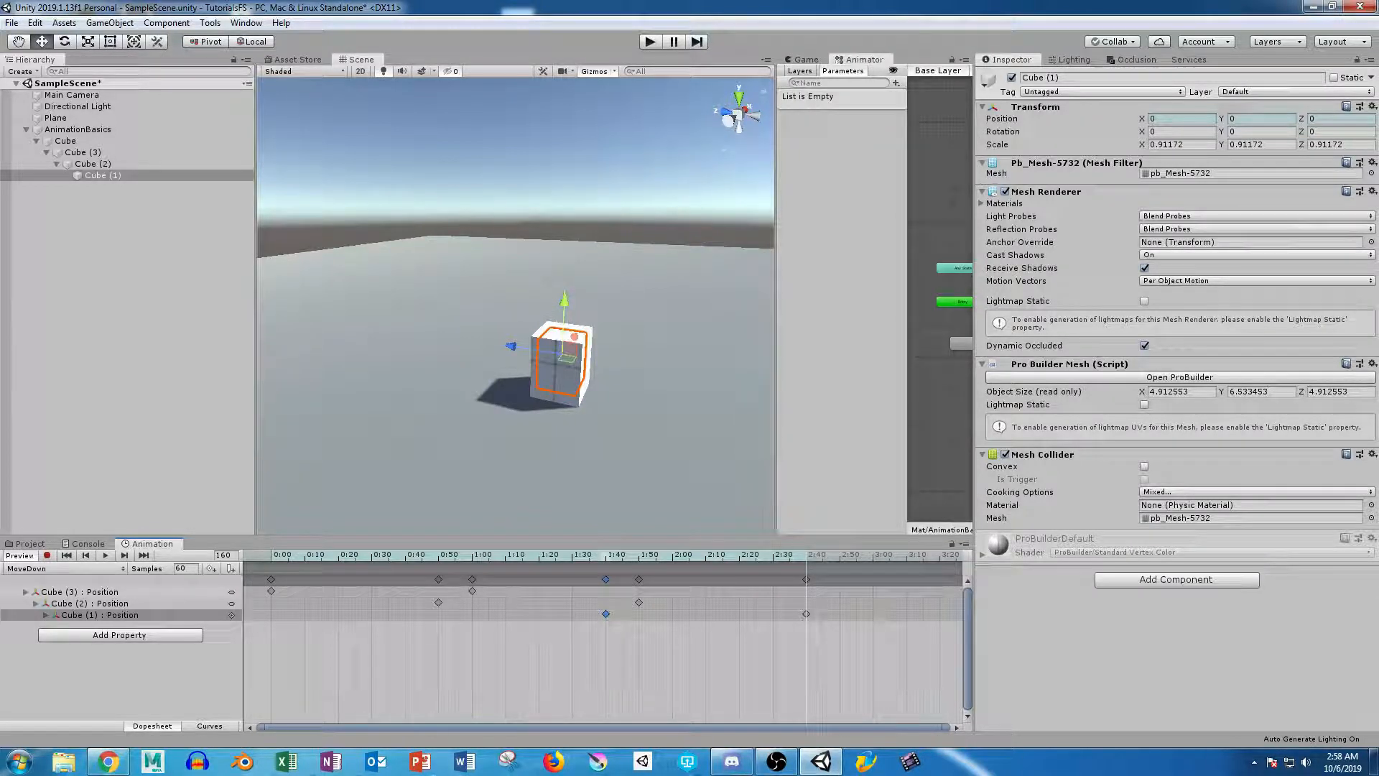
Enlarge the Animator view and bring up the MoveUp clip for editing after checking the empty IdleUp clip.
drag(777, 288, 440, 287)
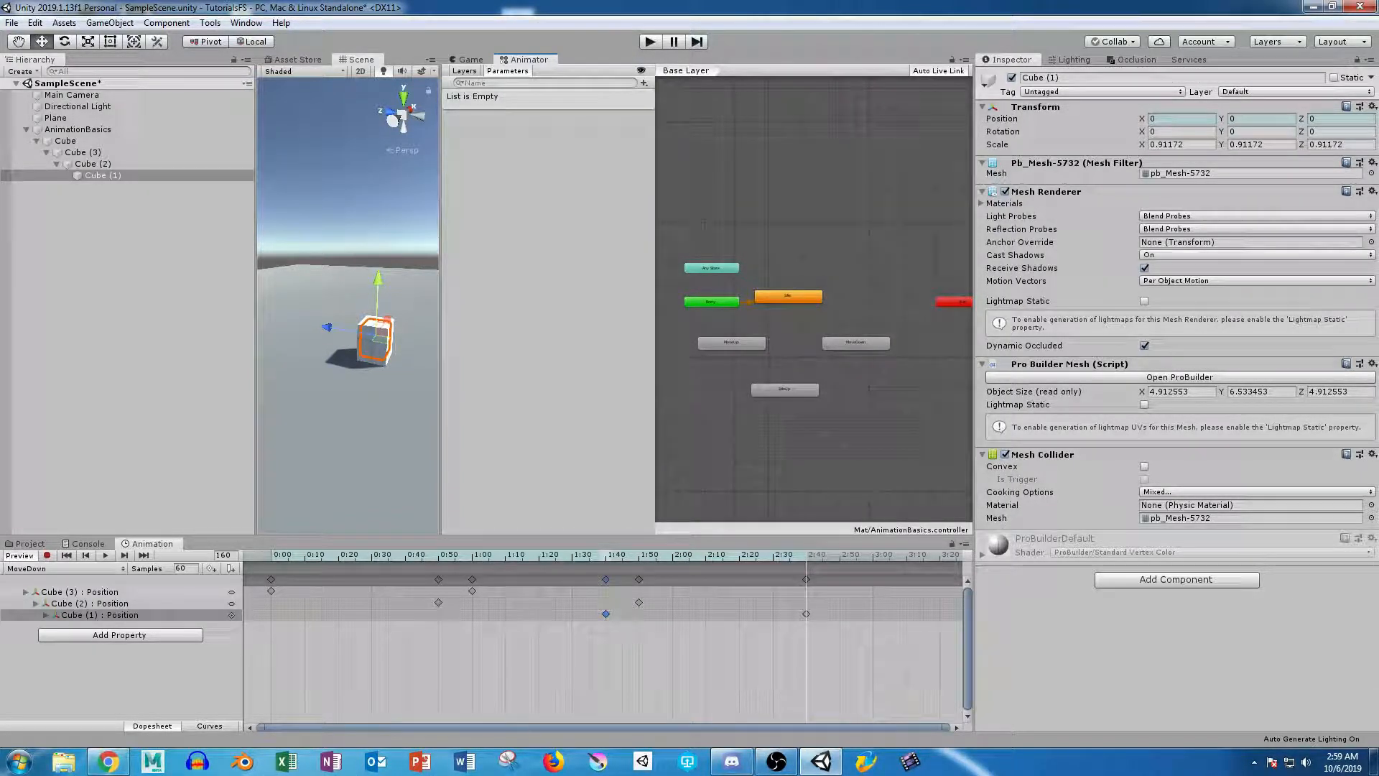
click(65, 568)
click(40, 599)
mouse_move(323, 554)
mouse_down()
mouse_move(337, 554)
mouse_move(271, 554)
mouse_move(481, 555)
mouse_move(304, 554)
mouse_up()
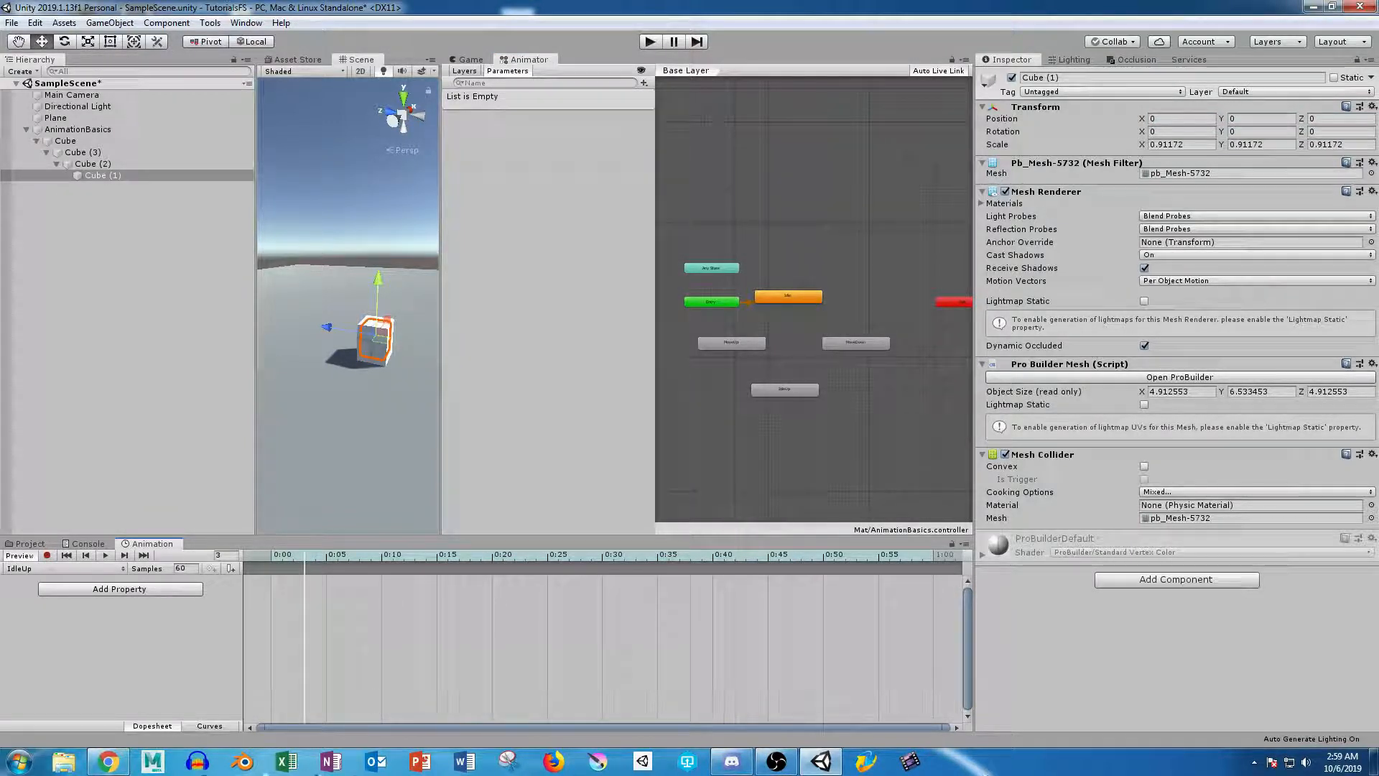
click(65, 568)
click(43, 629)
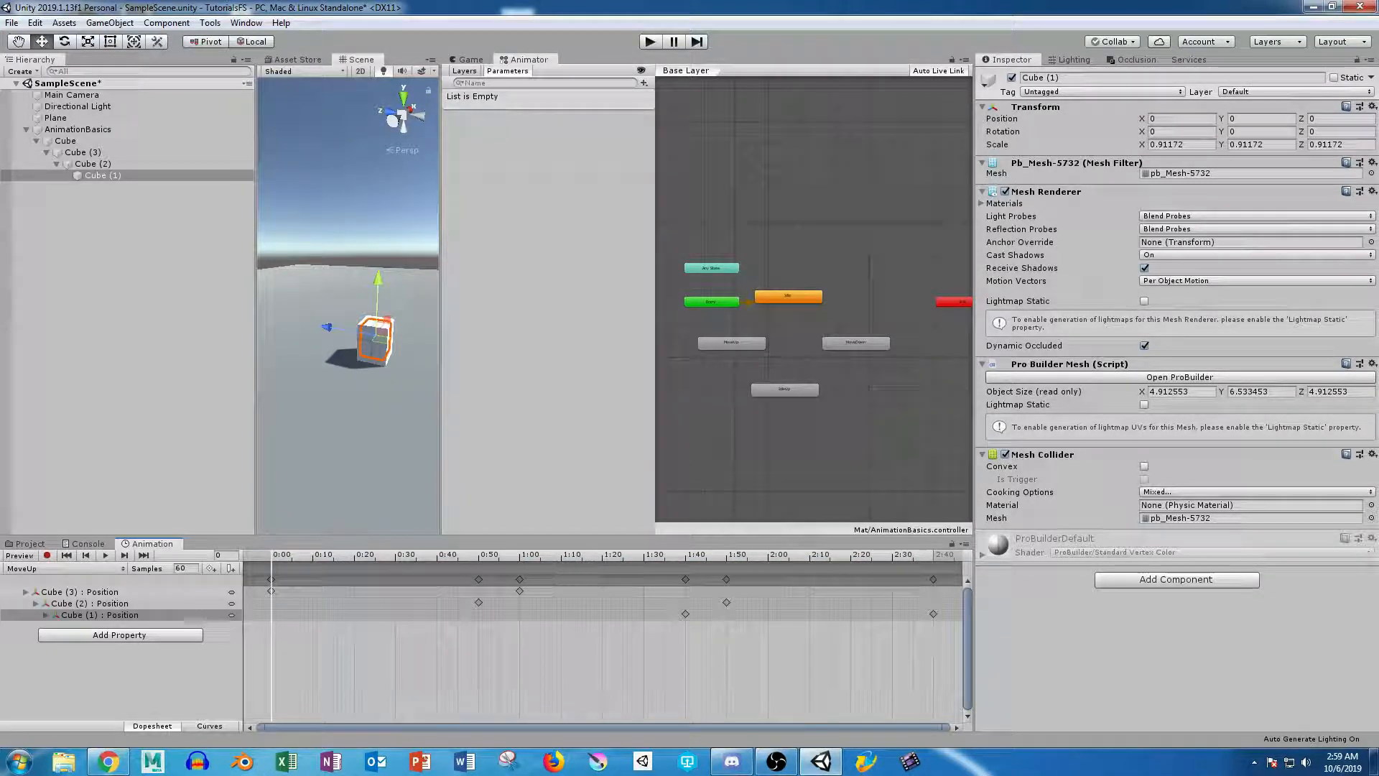
Copy the final raised position keys of Cube (1), Cube (2) and Cube (3) from MoveUp into the IdleUp clip.
drag(272, 555, 933, 555)
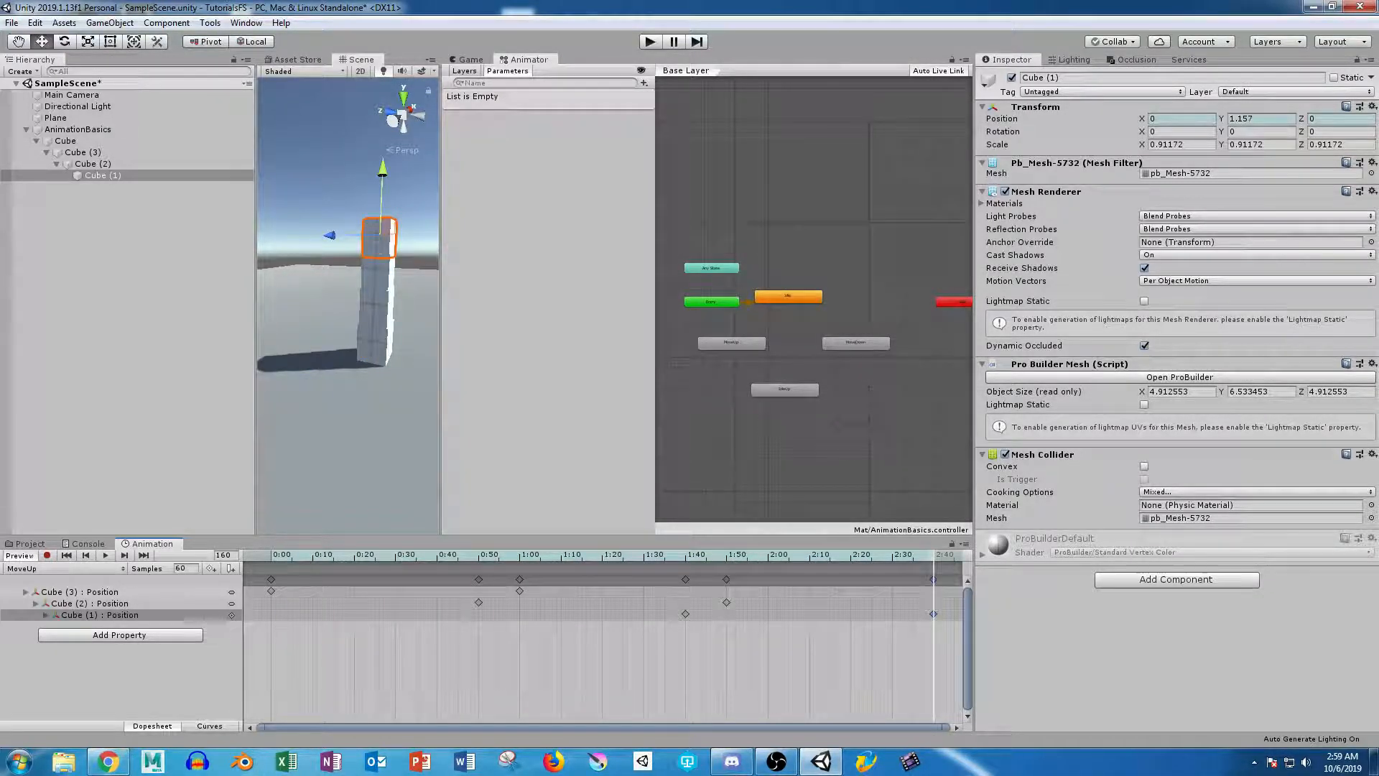
click(933, 613)
shift+click(726, 602)
shift+click(519, 590)
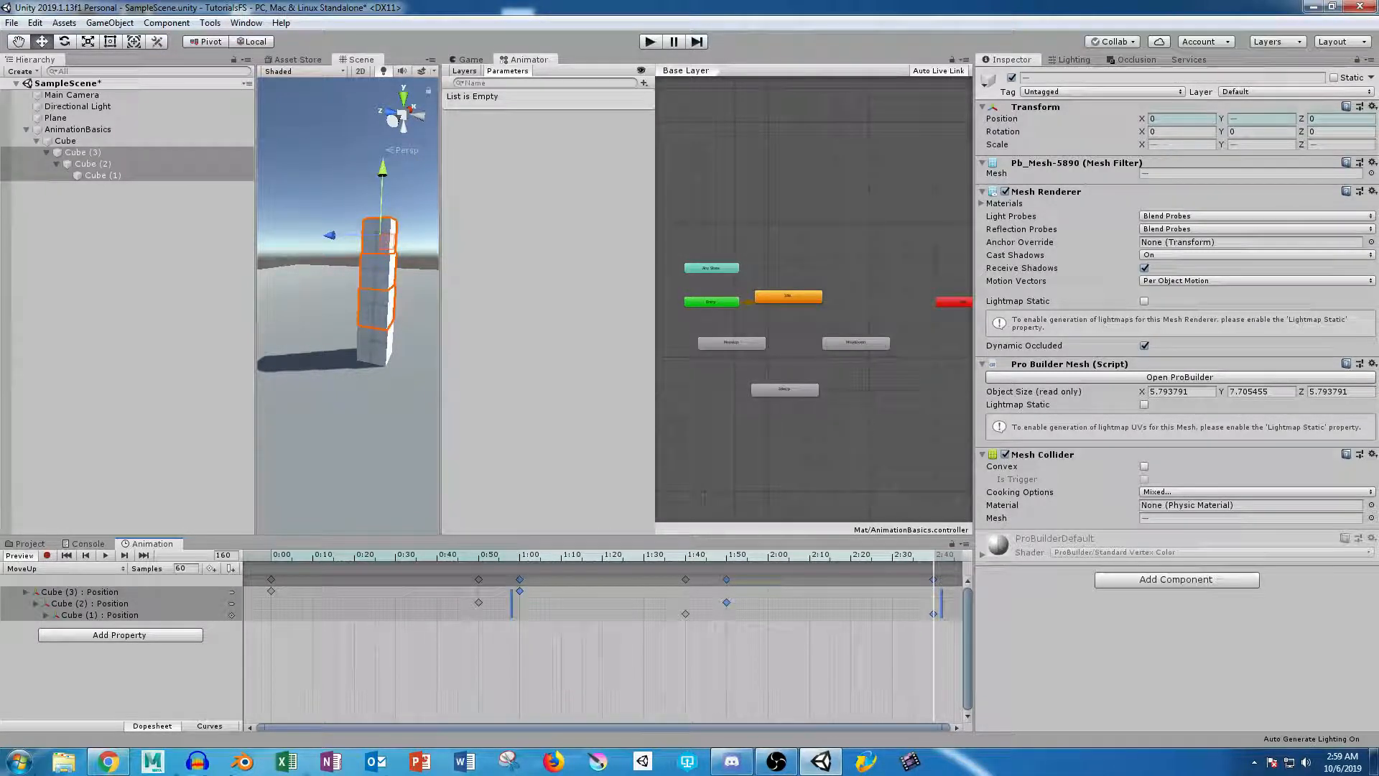
click(65, 568)
click(40, 598)
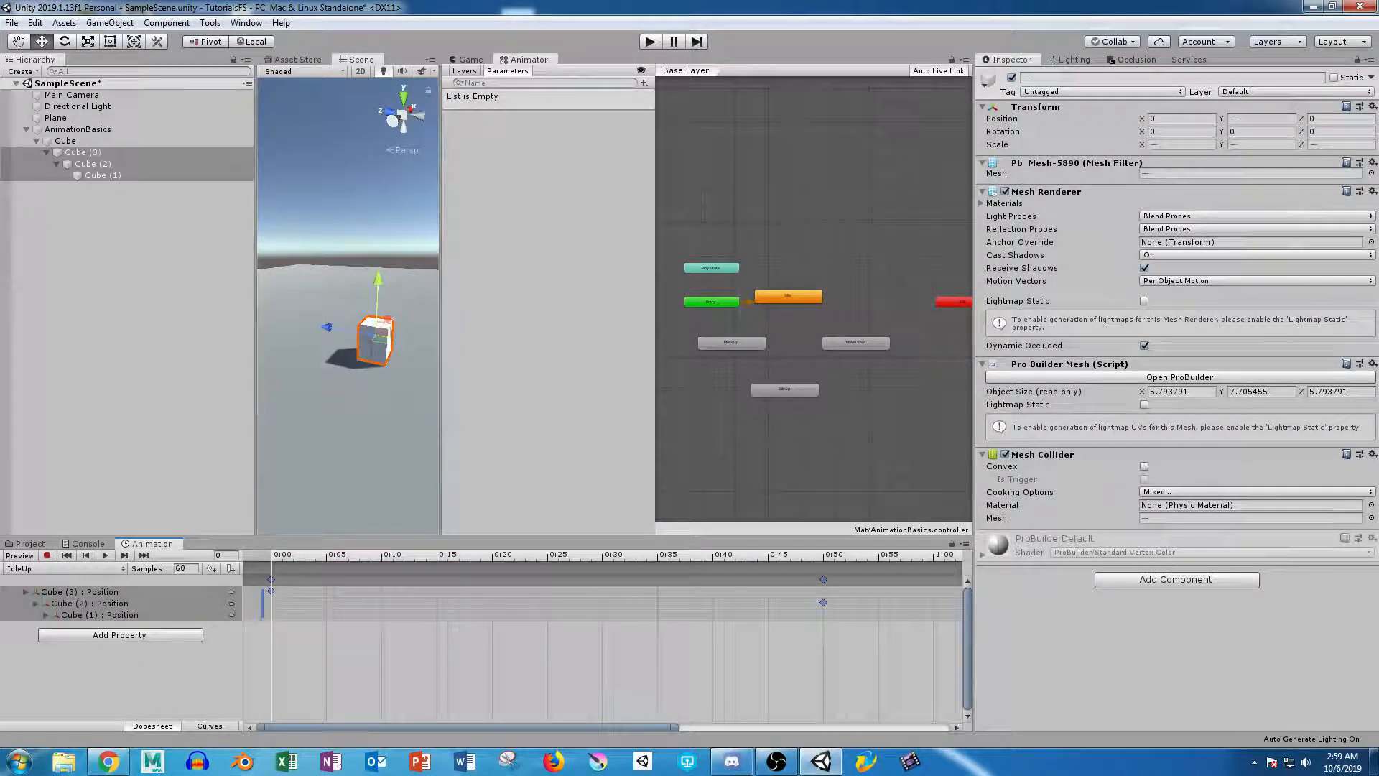
Align the pasted Cube (2) and Cube (1) position keys in IdleUp at 0:00 and save the scene.
drag(823, 602, 270, 602)
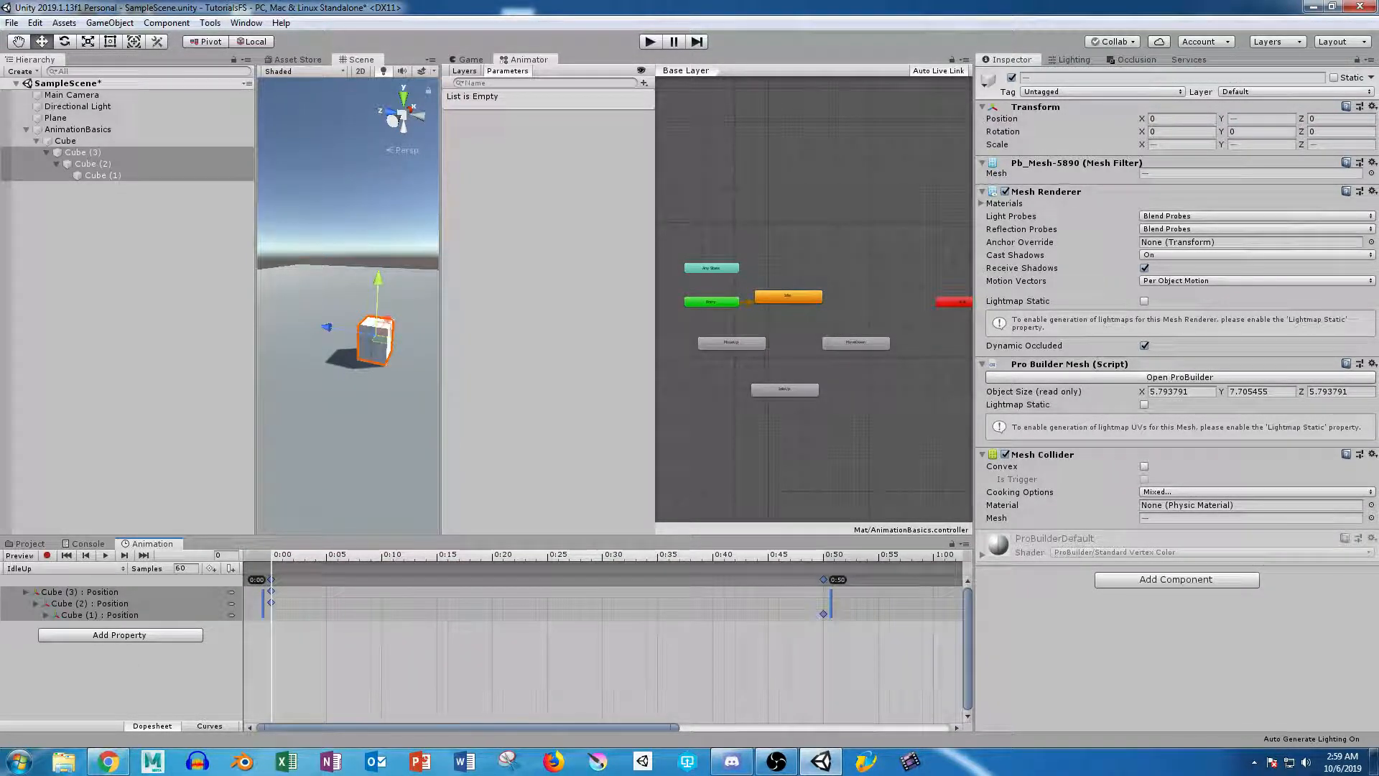
drag(823, 614, 270, 614)
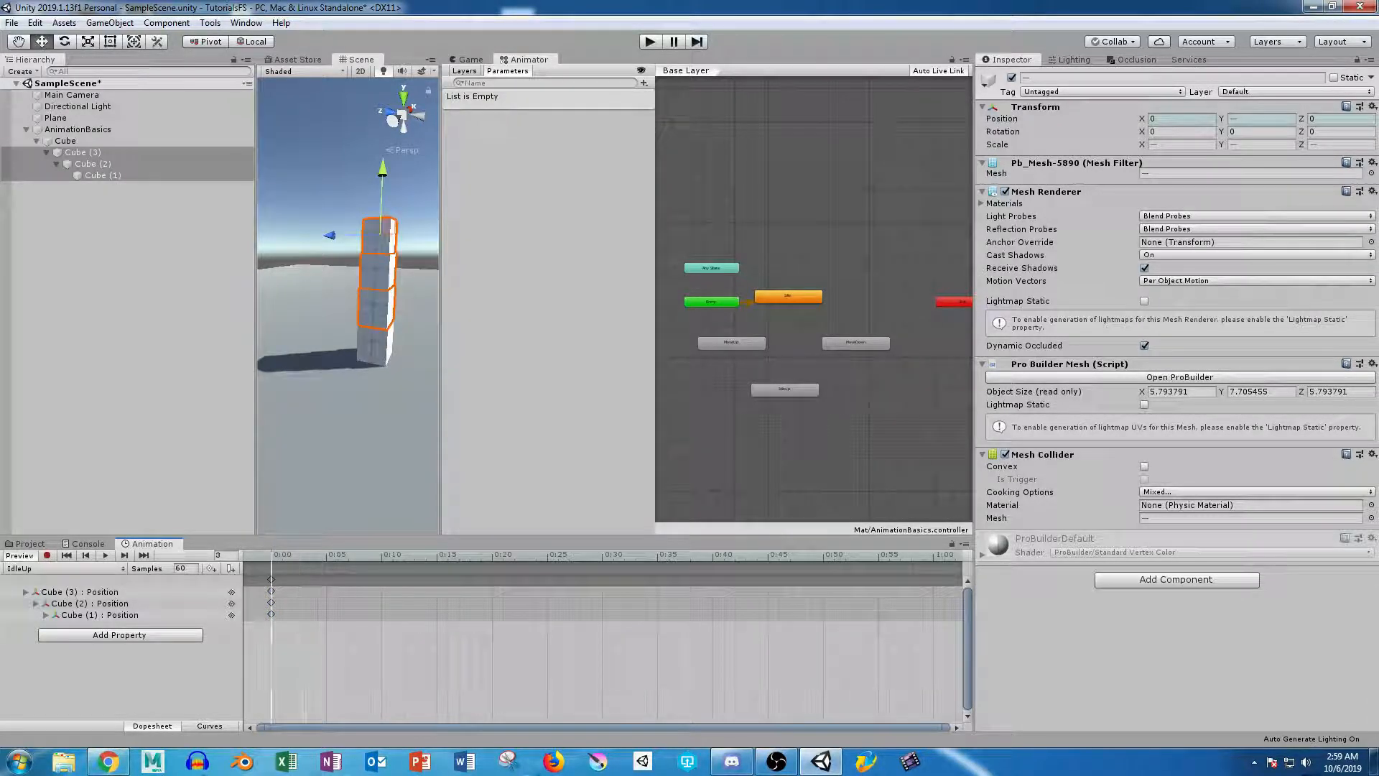
key(ctrl+s)
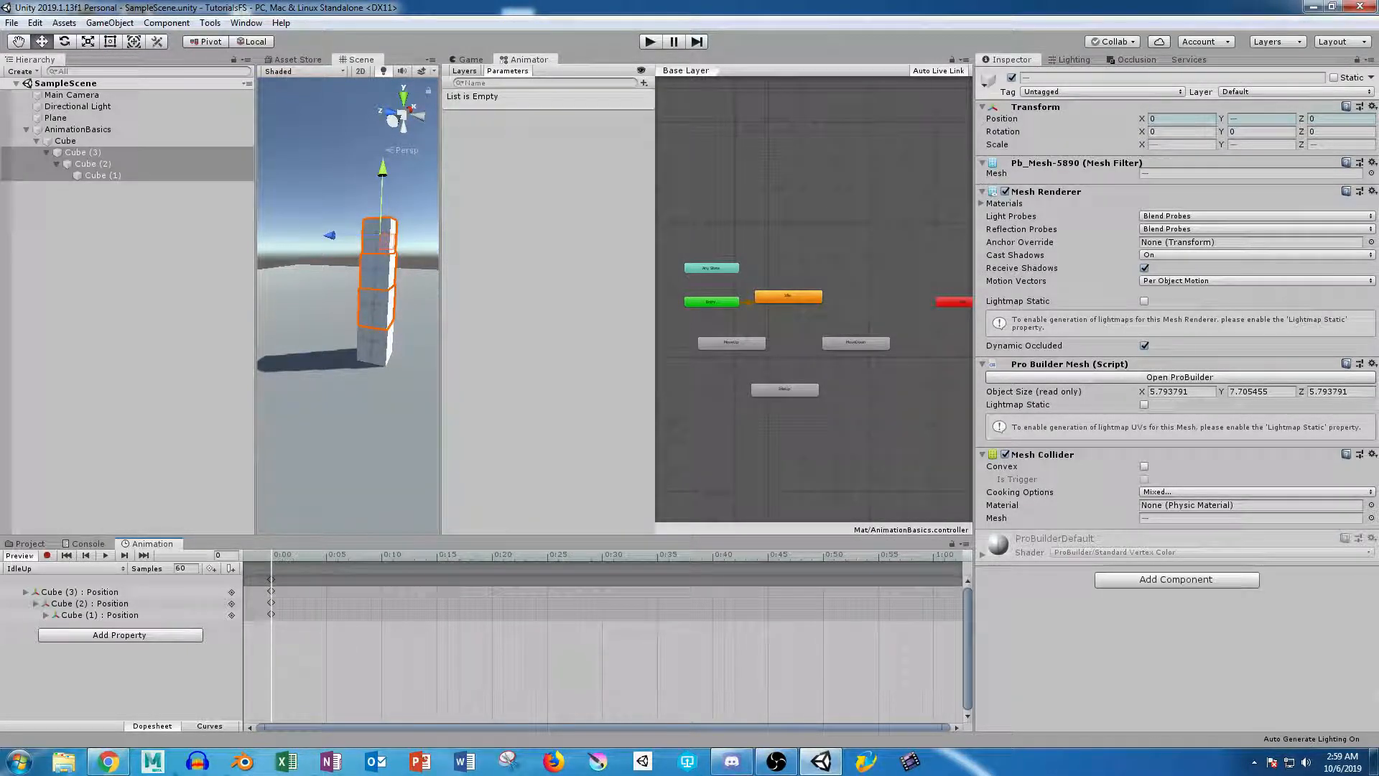
Create transitions from Idle to MoveUp and from MoveUp to IdleUp in the state machine.
scroll(756, 334, up, 5)
scroll(753, 286, down, 4)
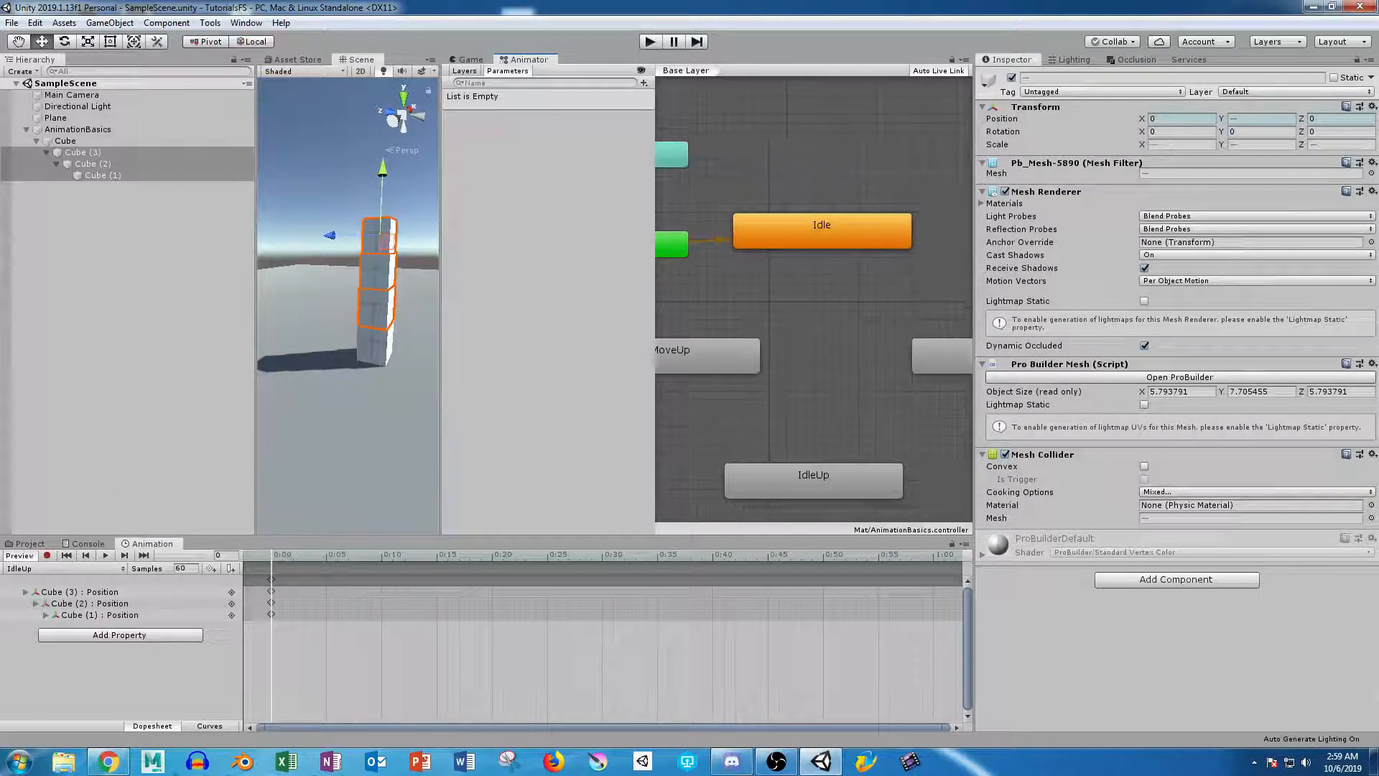
right_click(780, 260)
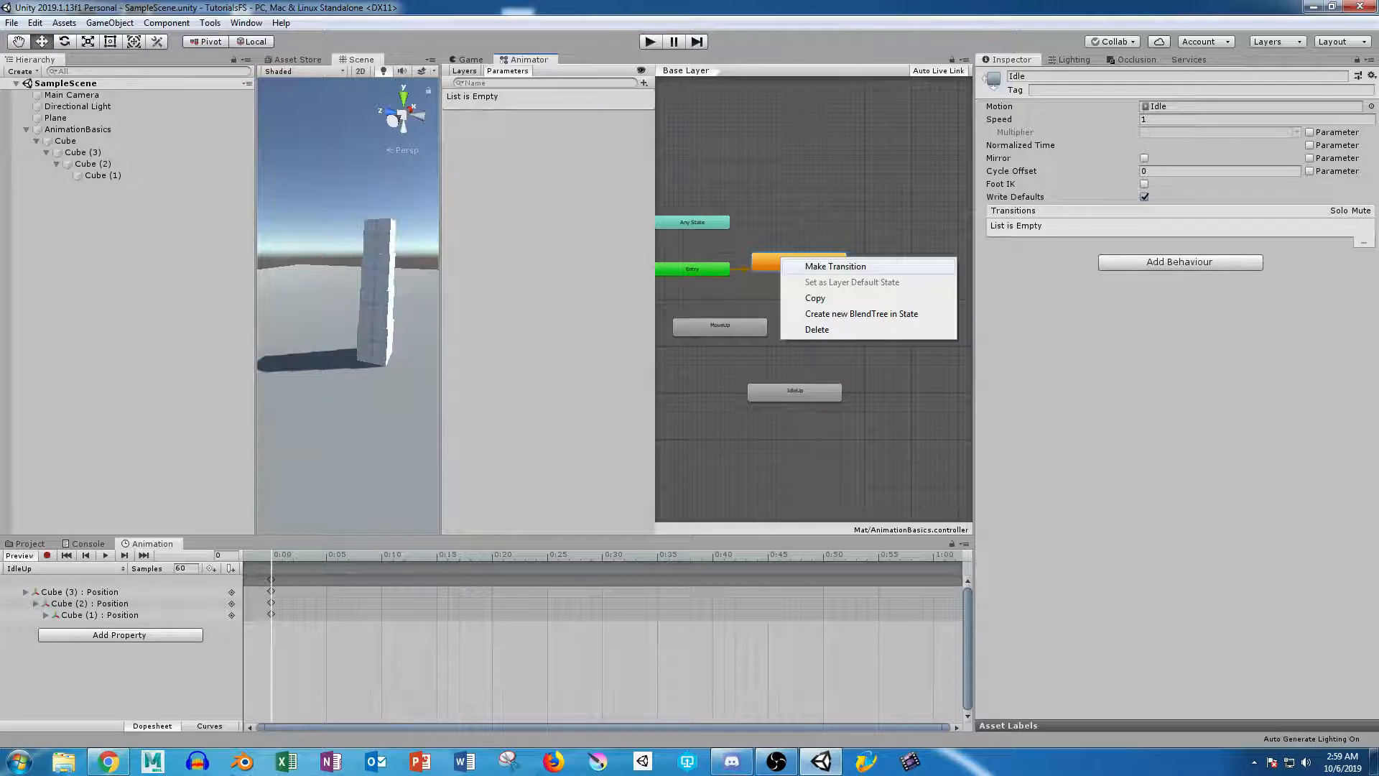
click(836, 267)
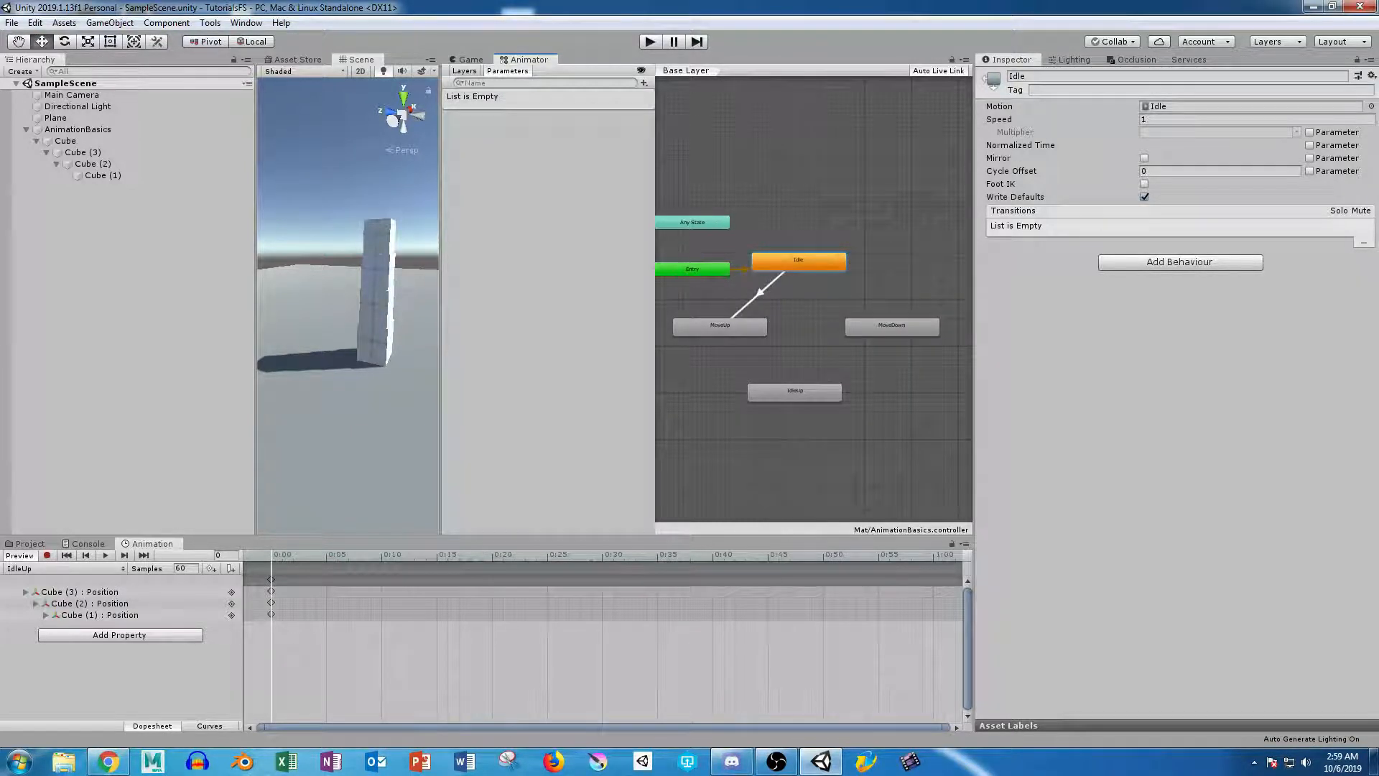
click(730, 321)
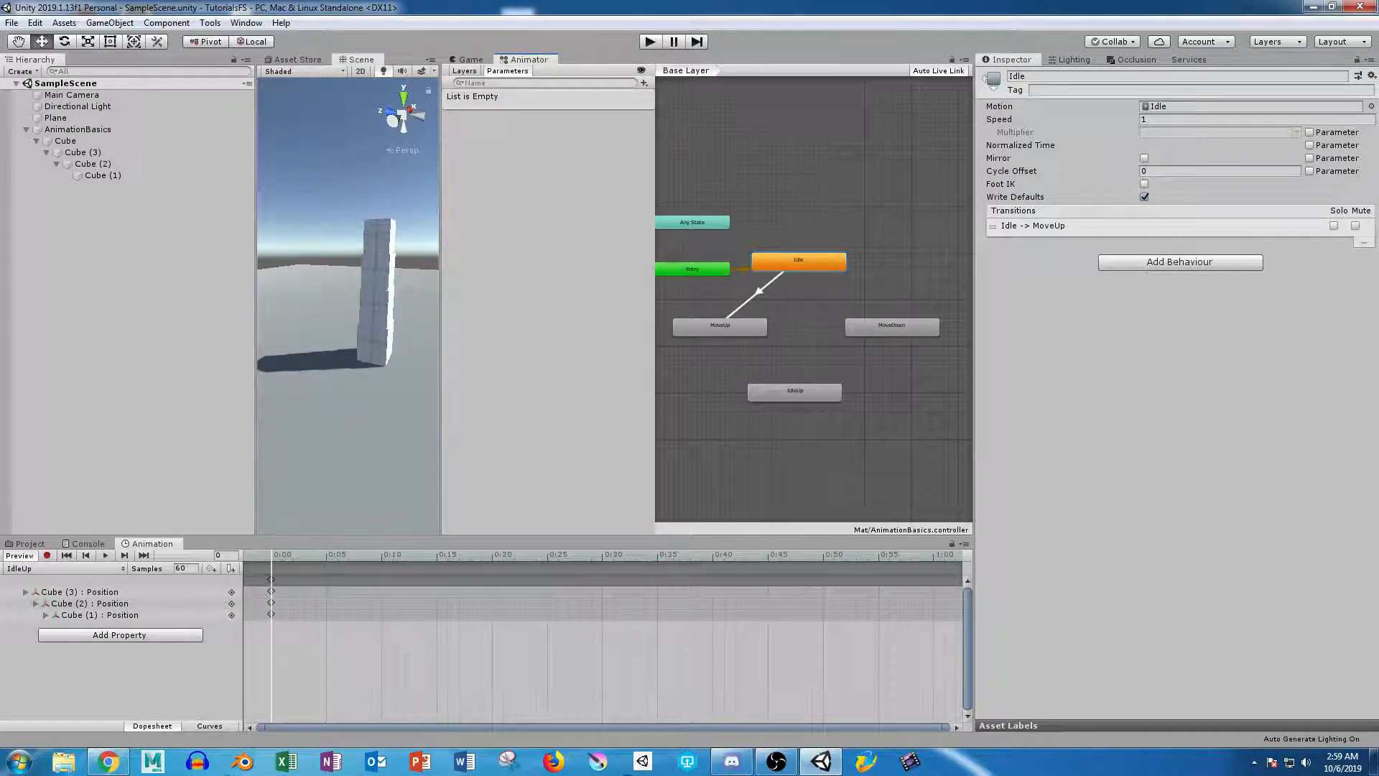
click(721, 326)
right_click(720, 326)
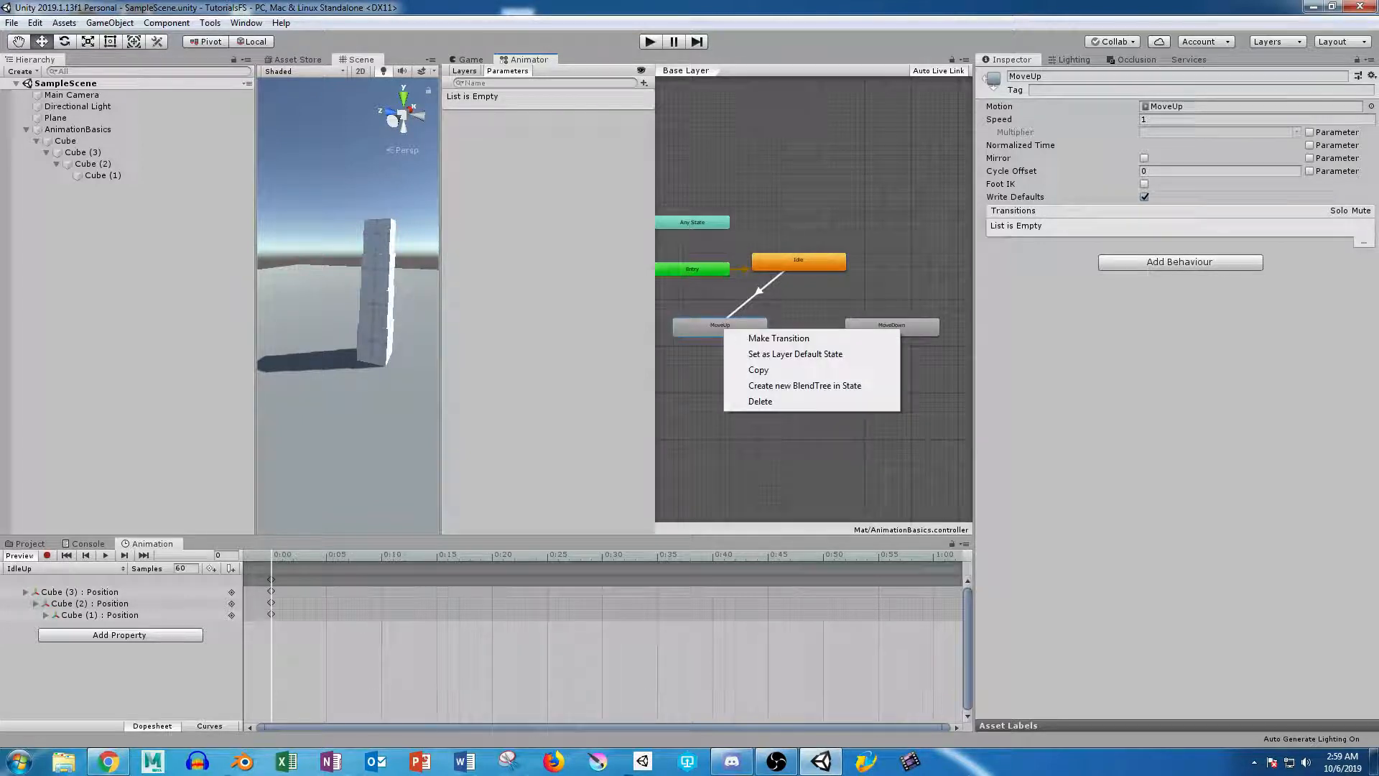
click(754, 337)
click(793, 391)
Create transitions from IdleUp to MoveDown and from MoveDown back to Idle.
right_click(810, 394)
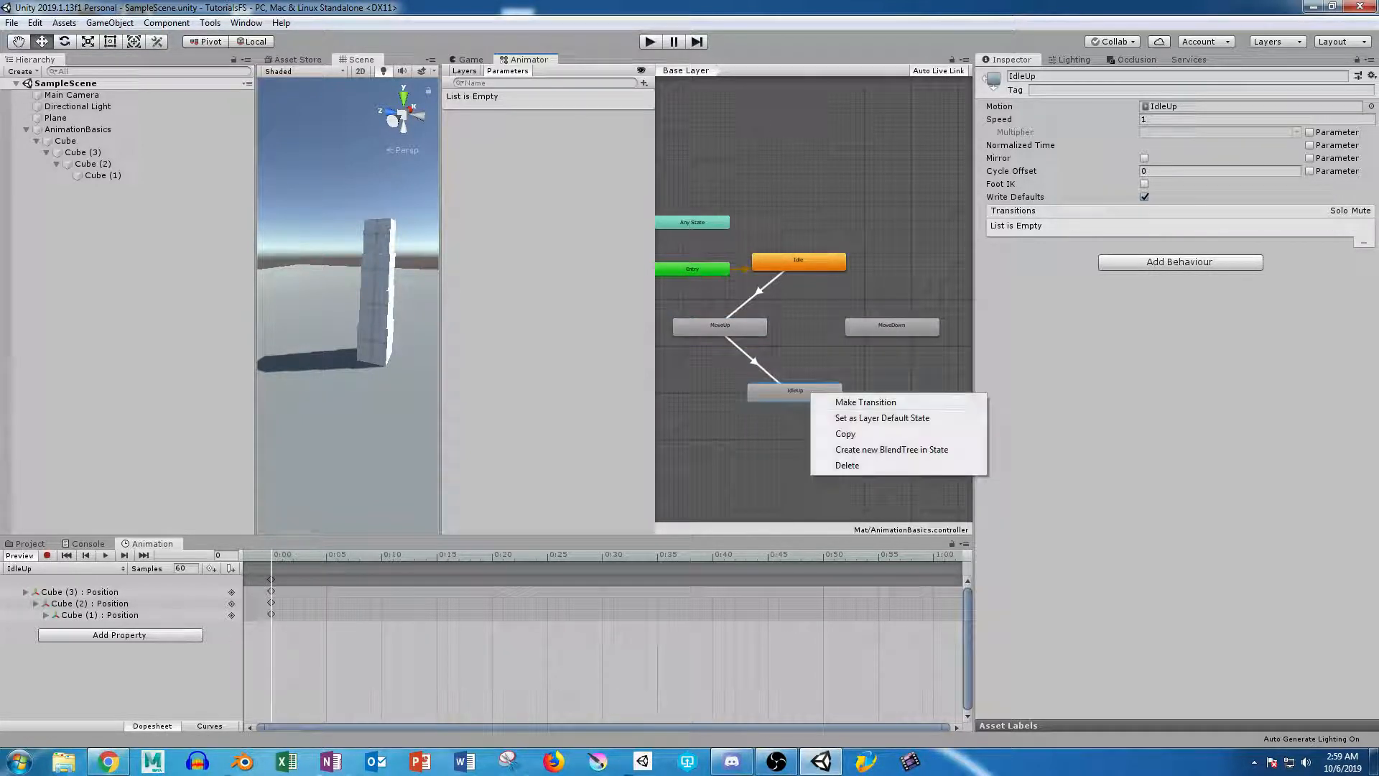
click(865, 402)
click(892, 326)
right_click(897, 322)
click(941, 332)
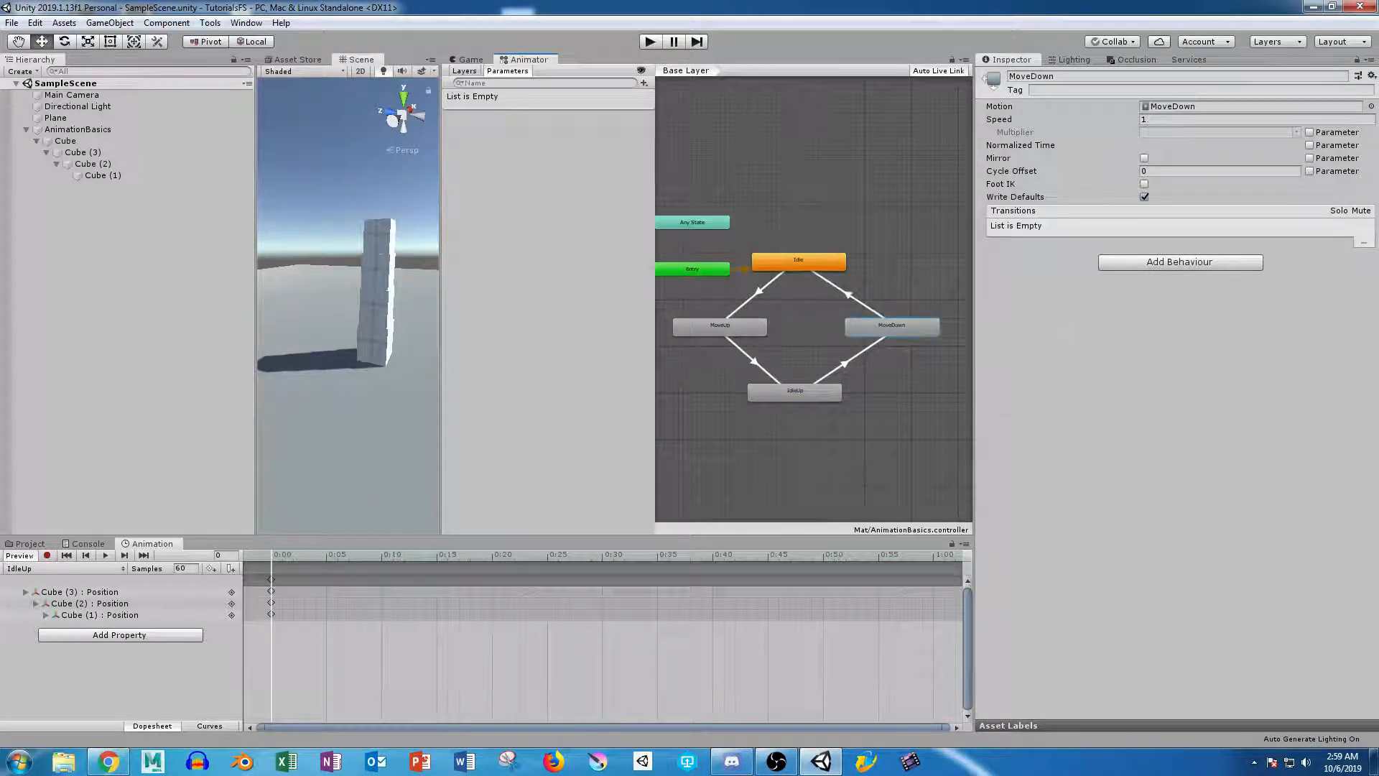
click(811, 263)
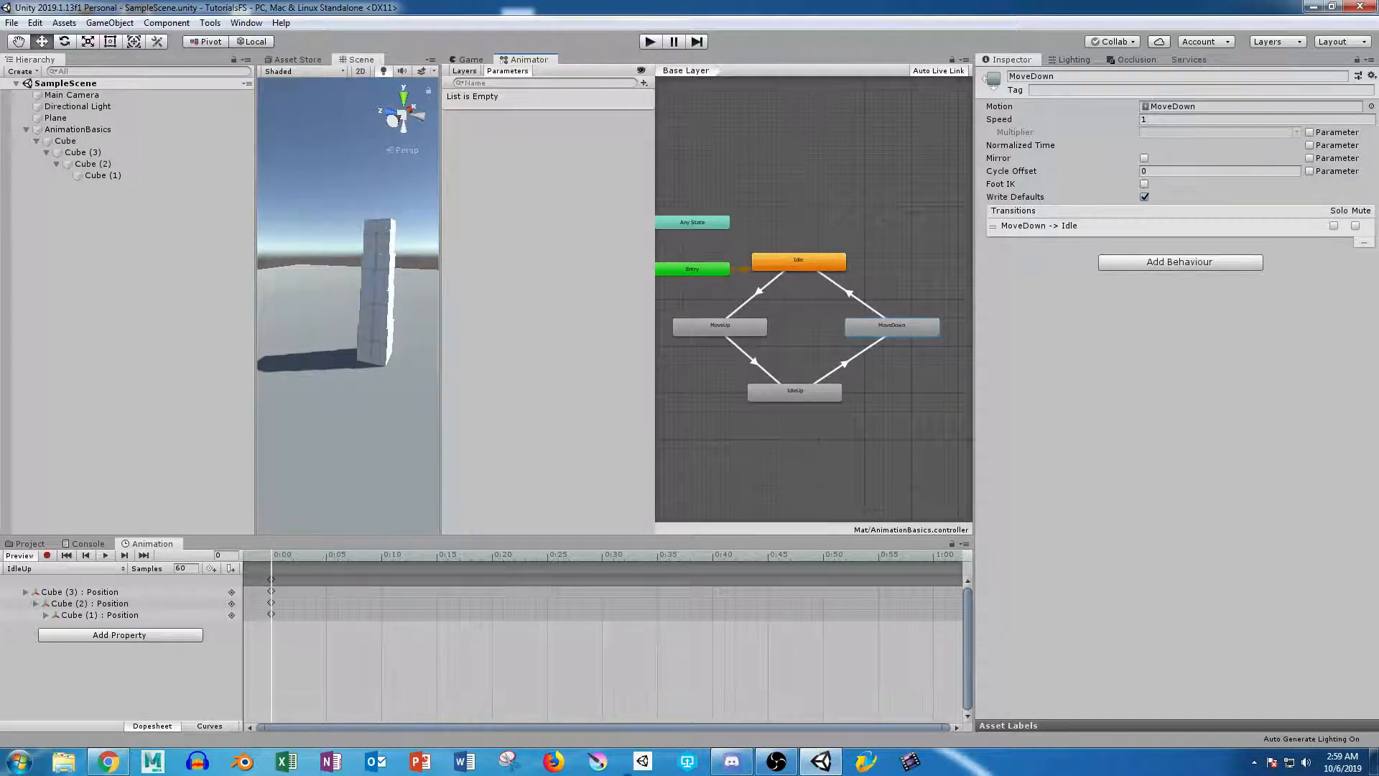
Reposition the MoveDown and IdleUp states slightly to tidy the diamond-shaped state loop.
drag(794, 392, 738, 364)
mouse_move(892, 327)
mouse_down()
mouse_move(846, 409)
mouse_move(795, 406)
mouse_move(888, 335)
mouse_move(828, 364)
mouse_move(852, 381)
mouse_move(836, 330)
mouse_move(887, 358)
mouse_move(888, 325)
mouse_up()
drag(738, 363, 790, 386)
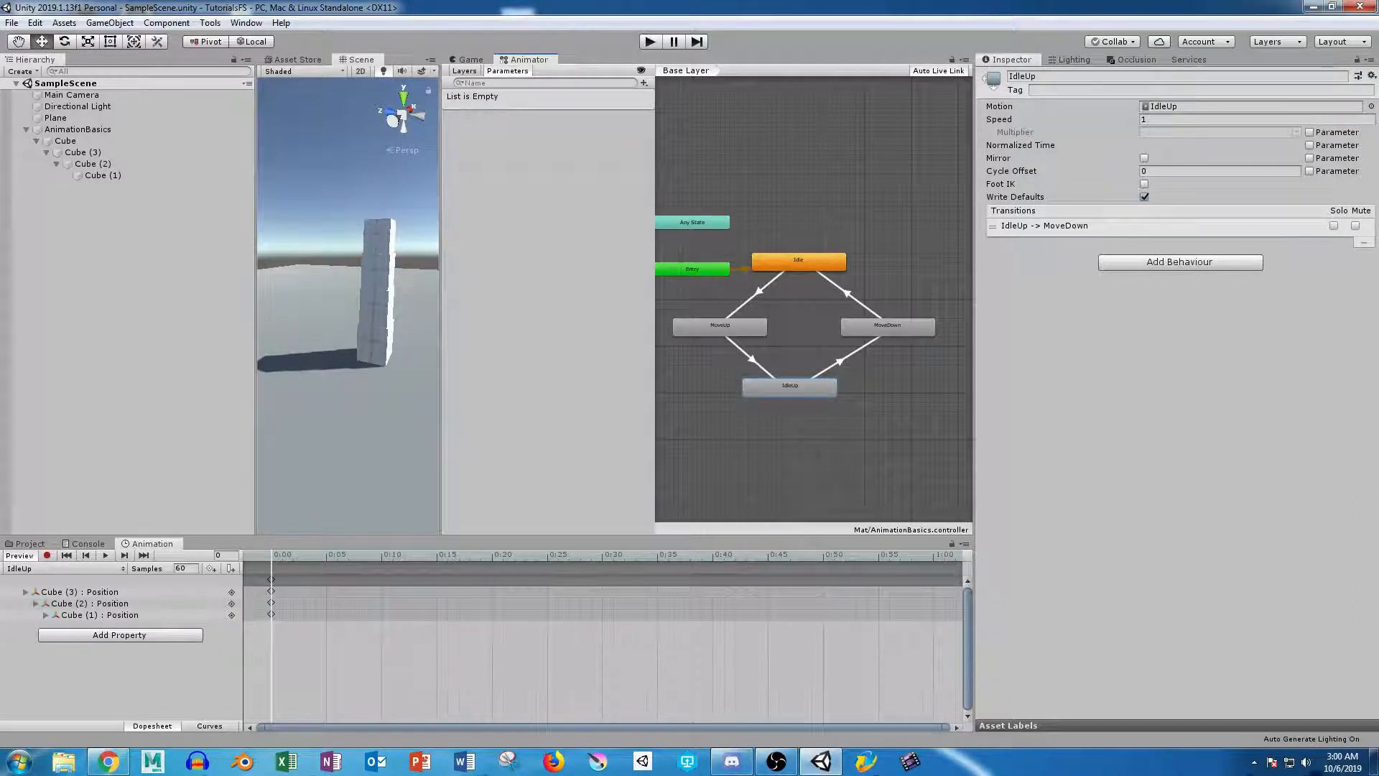
Add a Bool parameter named MovingUp to the animator controller.
scroll(872, 296, down, 5)
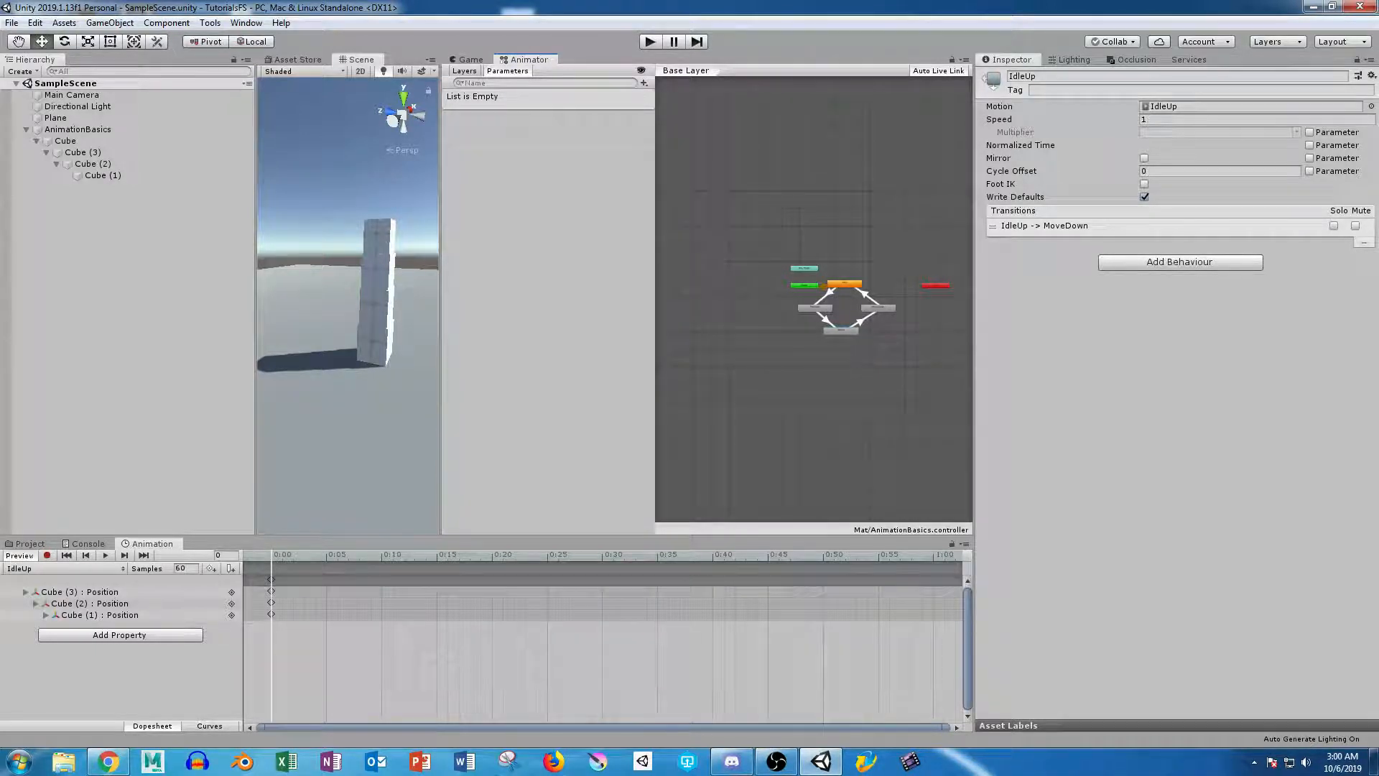
middle_drag(852, 368, 822, 381)
scroll(822, 381, up, 6)
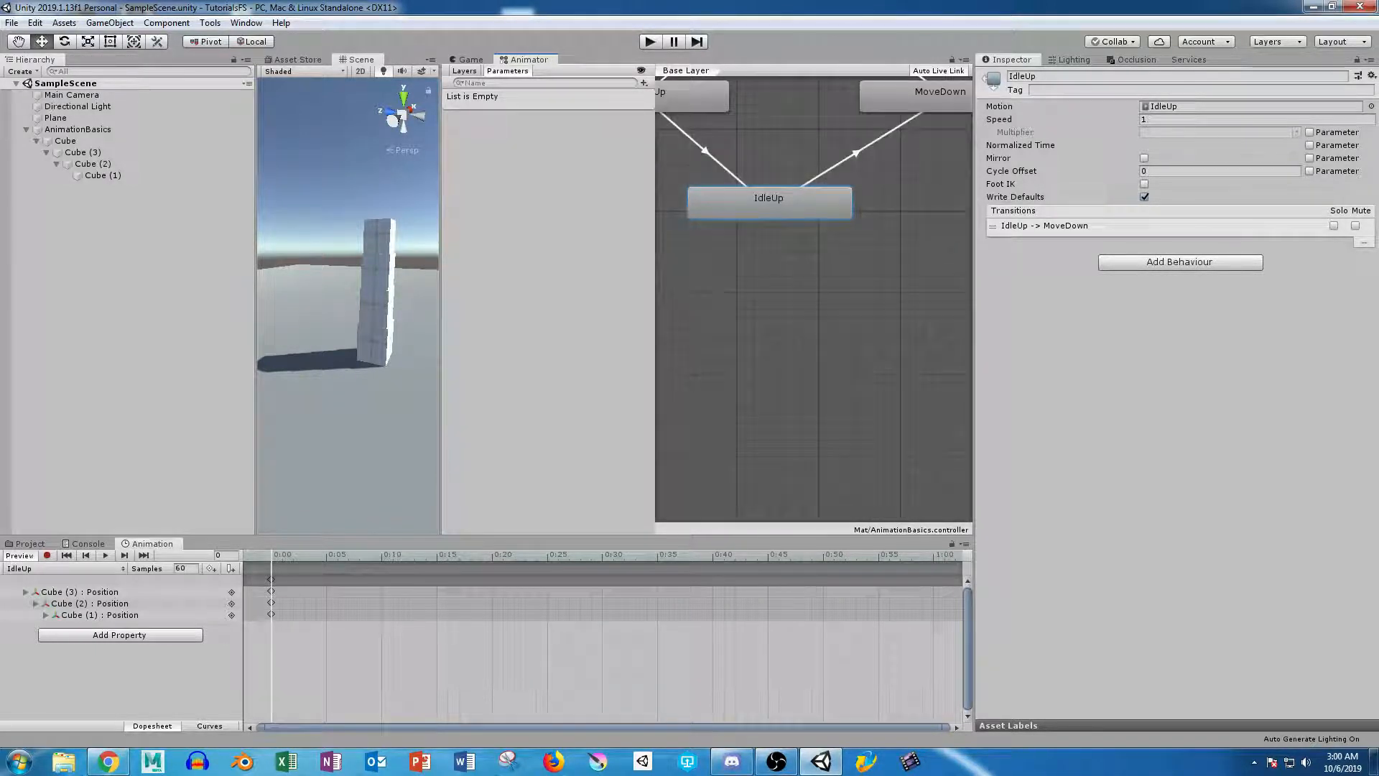
scroll(822, 381, down, 3)
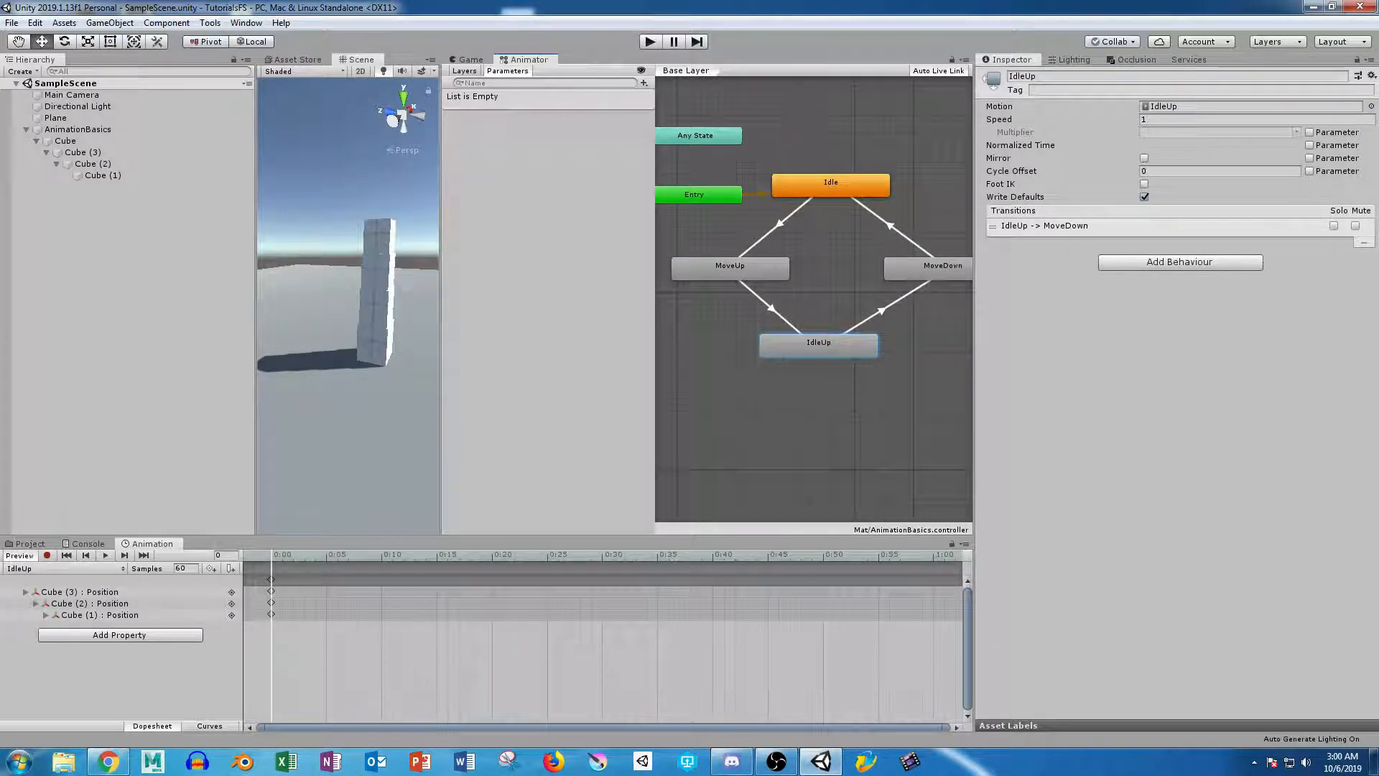
click(644, 82)
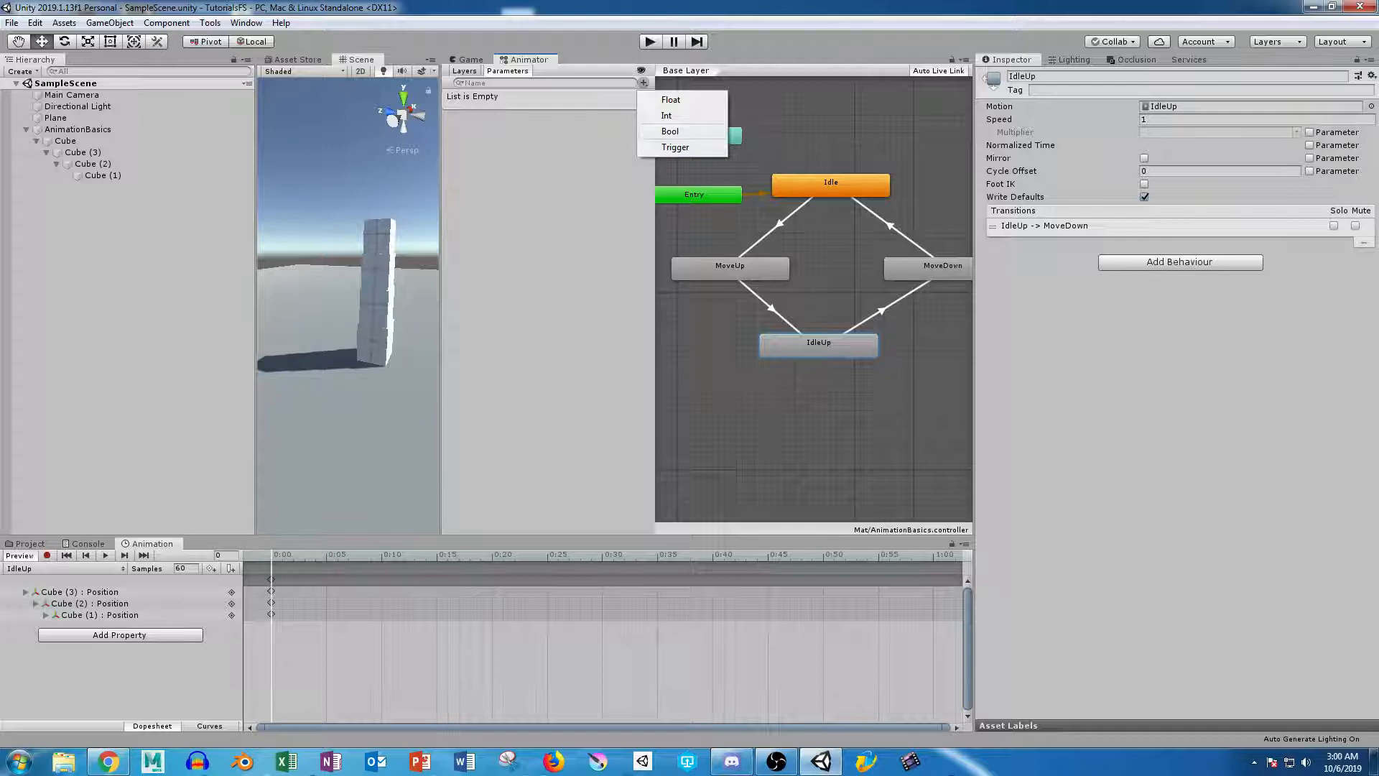
click(669, 132)
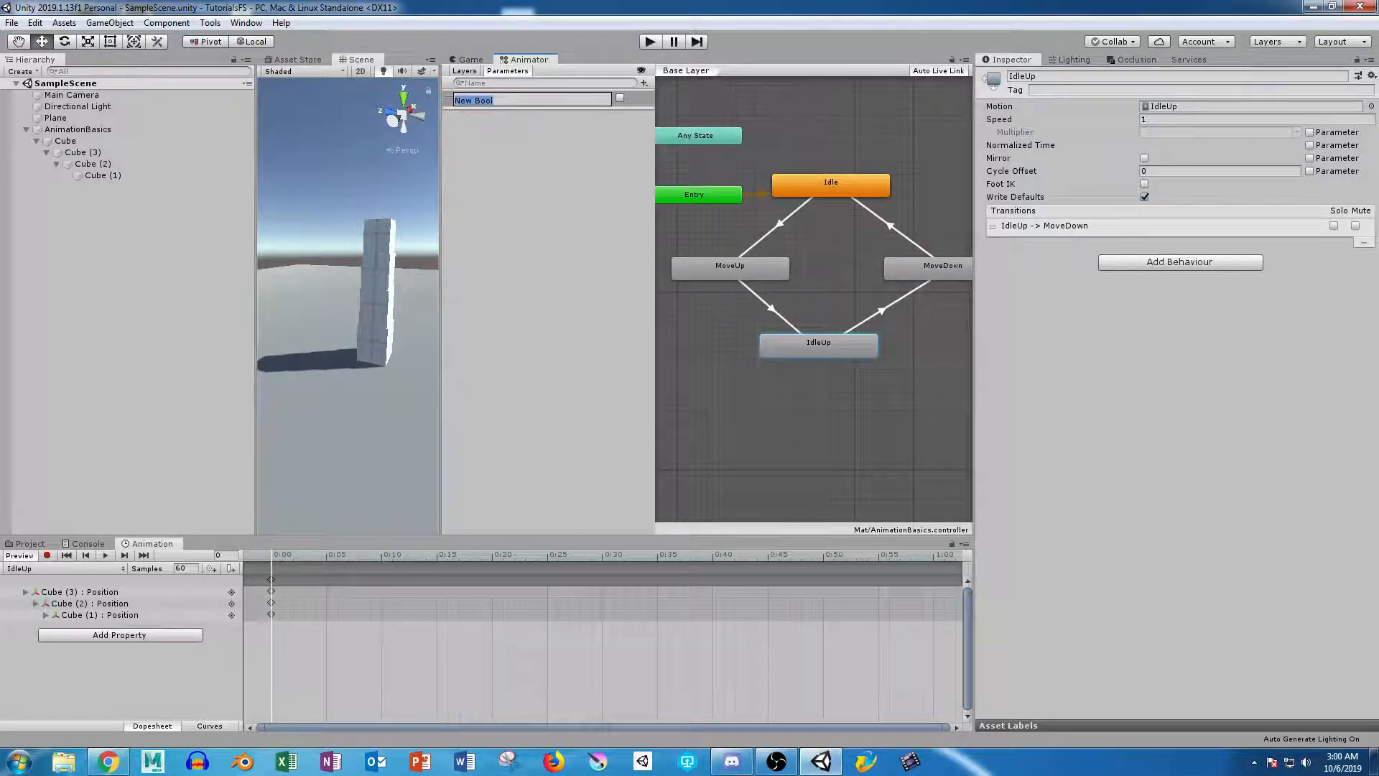
key(BackSpace)
text(MoviengUp)
key(Return)
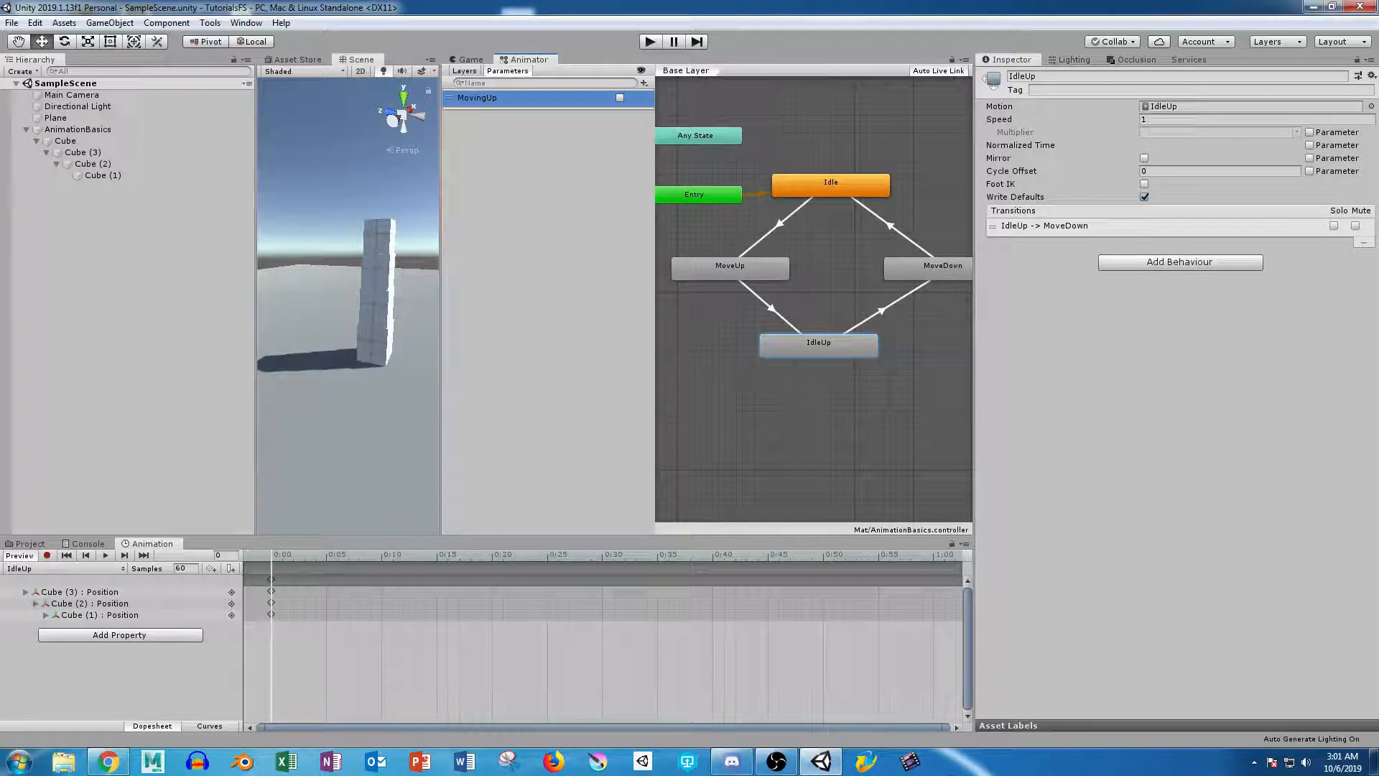
Remove the blend overlap from the Idle to MoveUp transition and add the condition MovingUp is true.
click(779, 223)
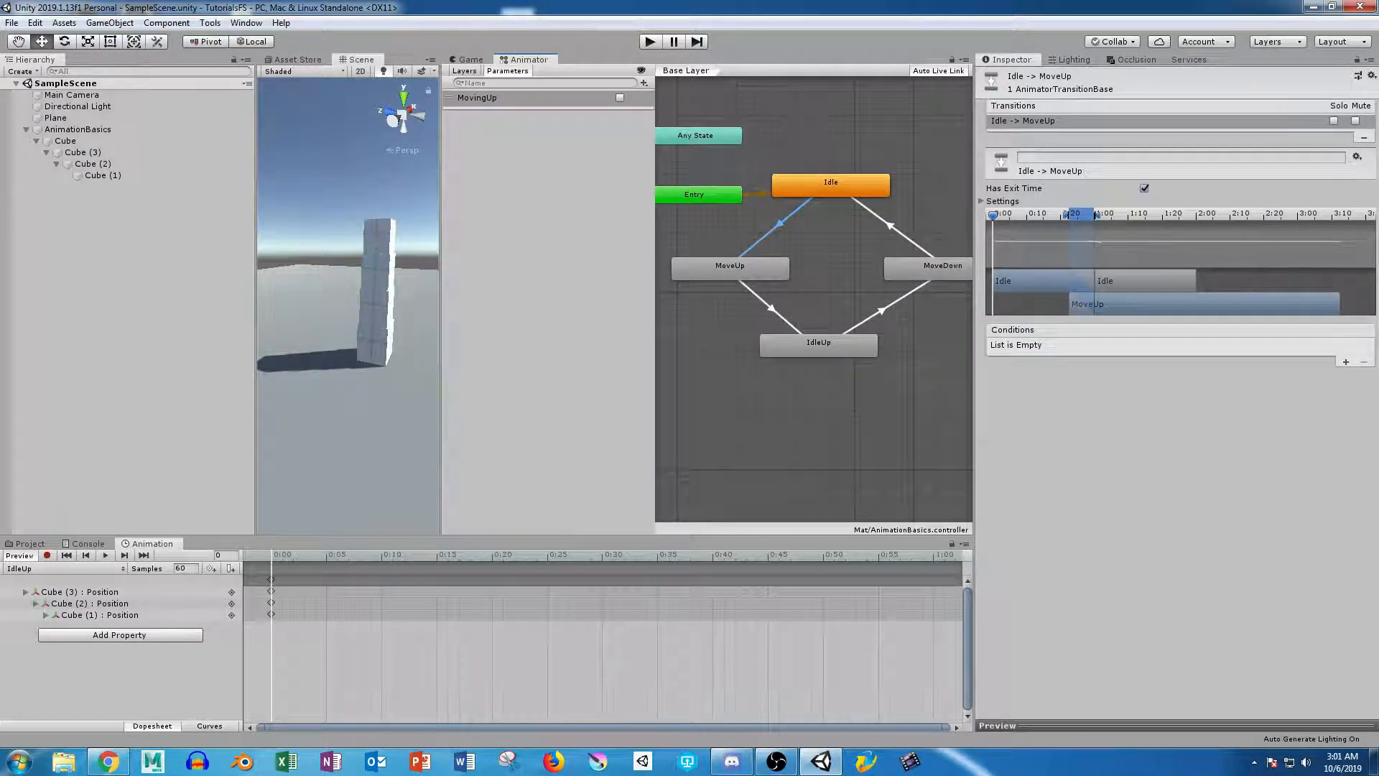
scroll(1111, 263, up, 3)
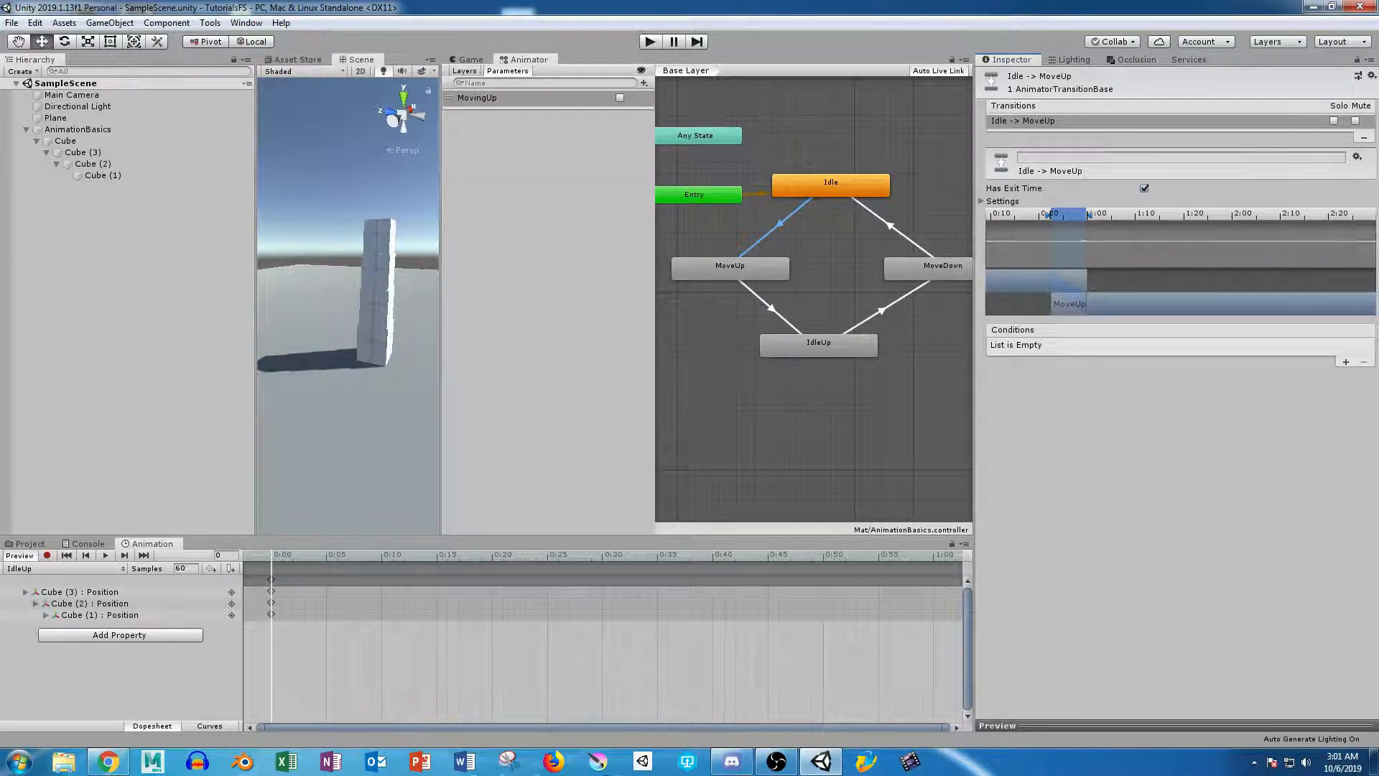
drag(1047, 214, 1086, 214)
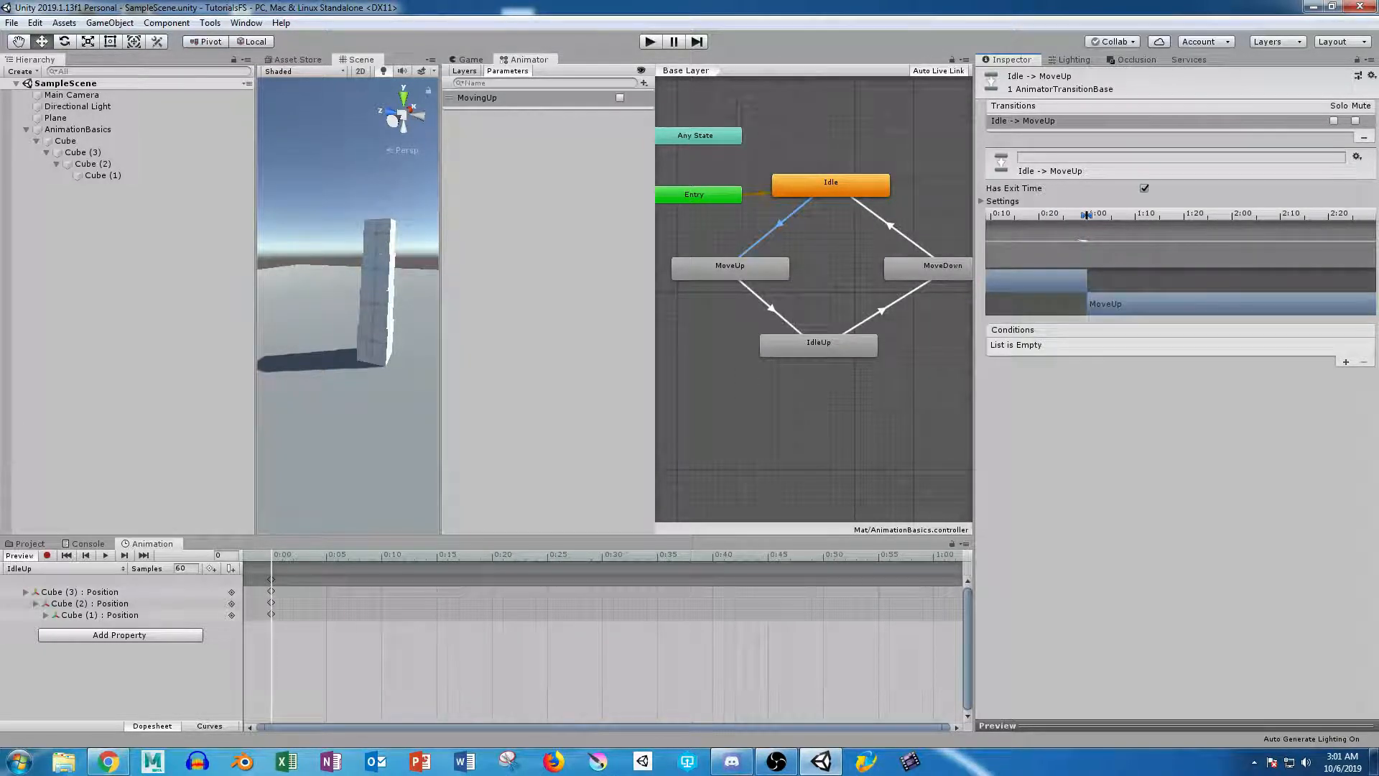
drag(1120, 303, 1269, 303)
click(1345, 362)
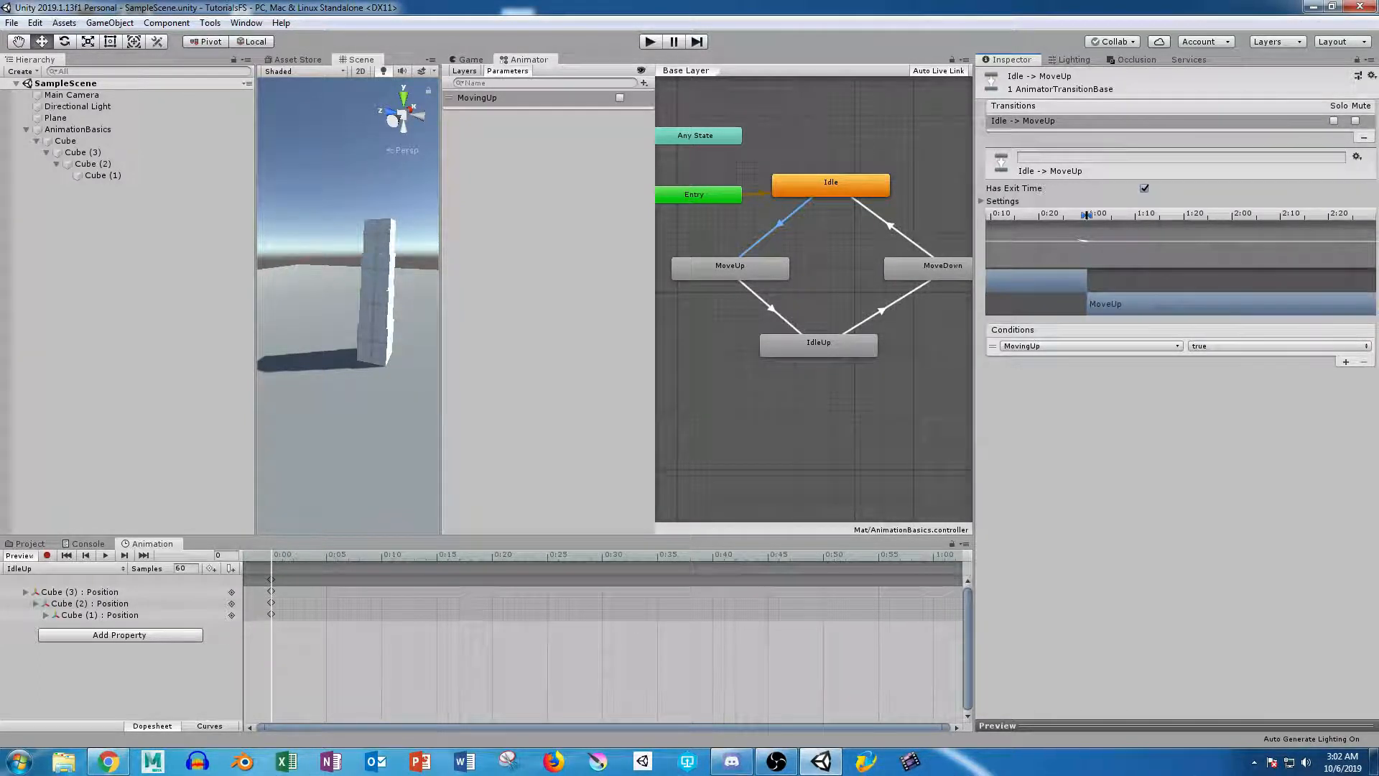
Give the IdleUp to MoveDown transition the condition MovingUp is false and remove its blend overlap.
click(882, 310)
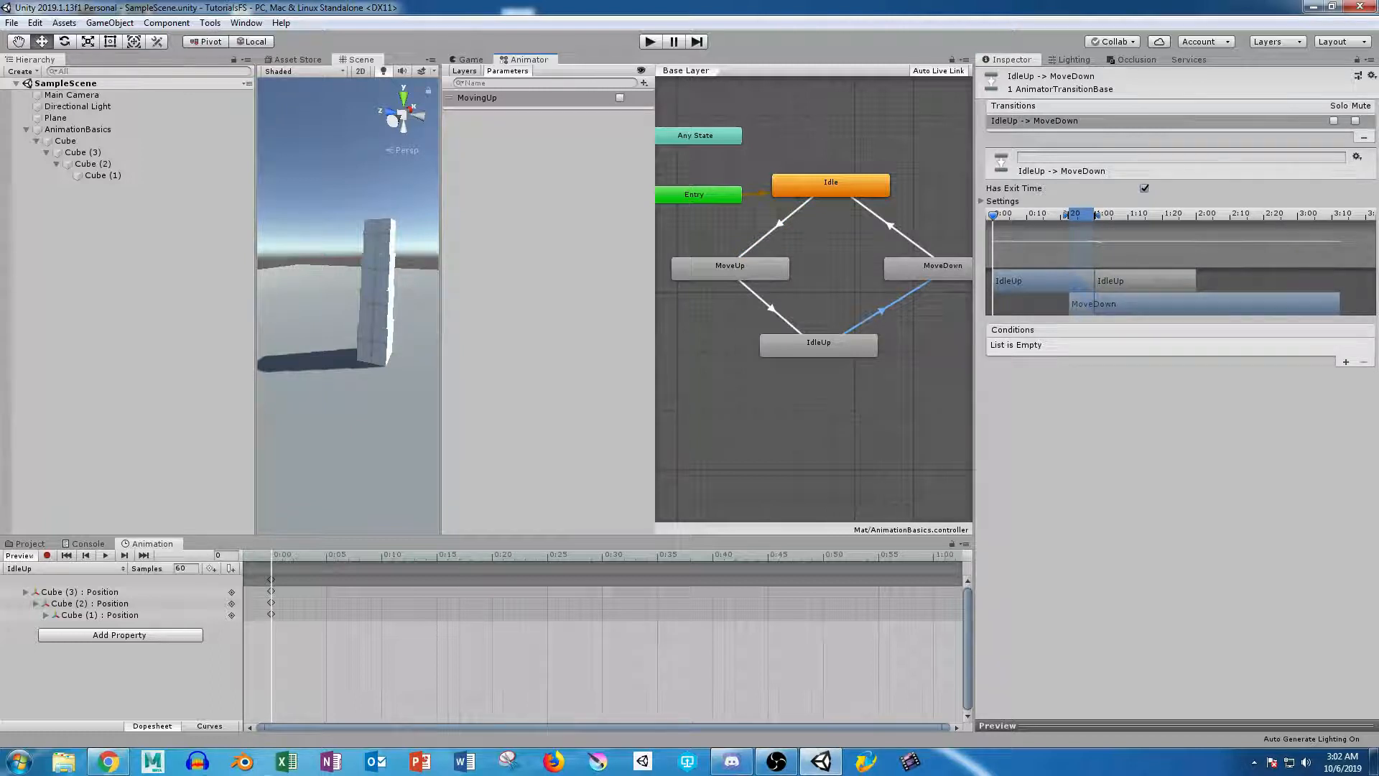
click(1345, 362)
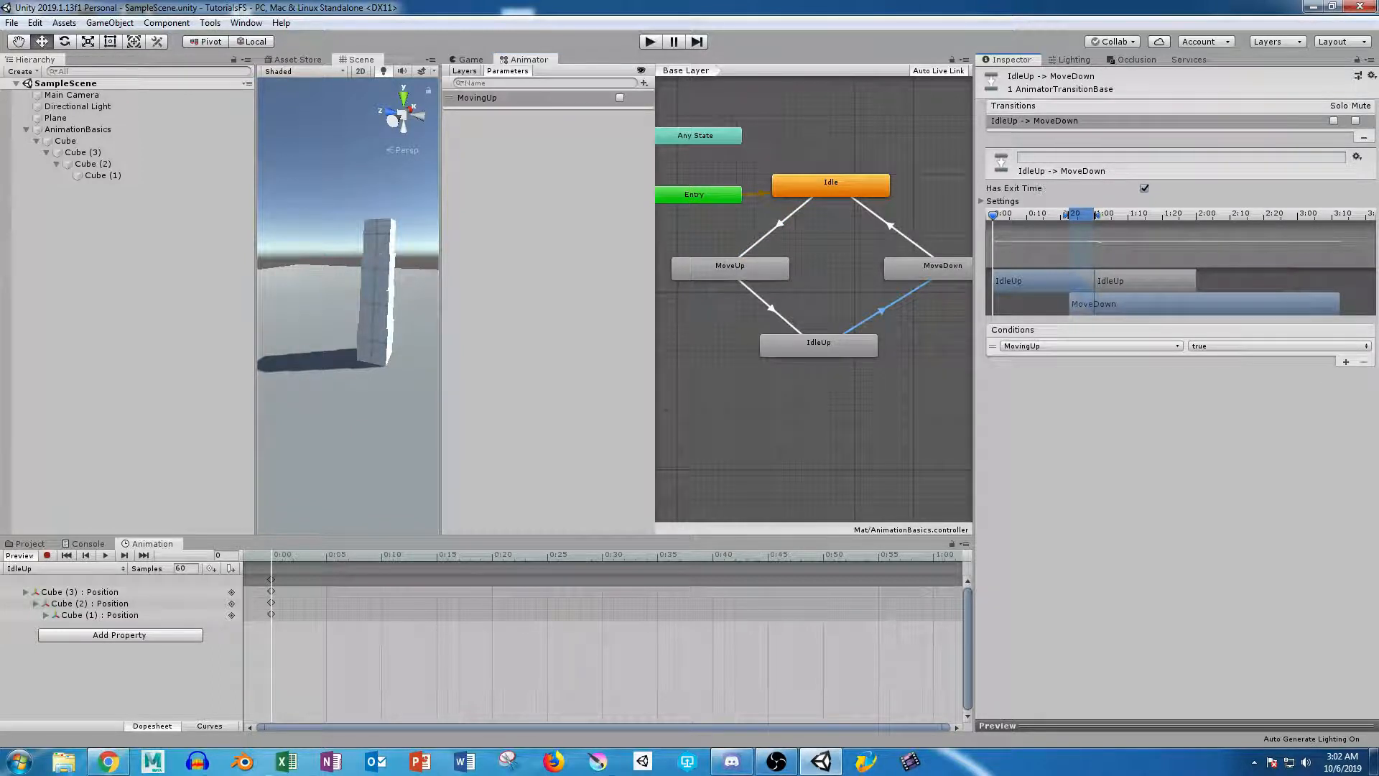
click(1221, 345)
click(1206, 375)
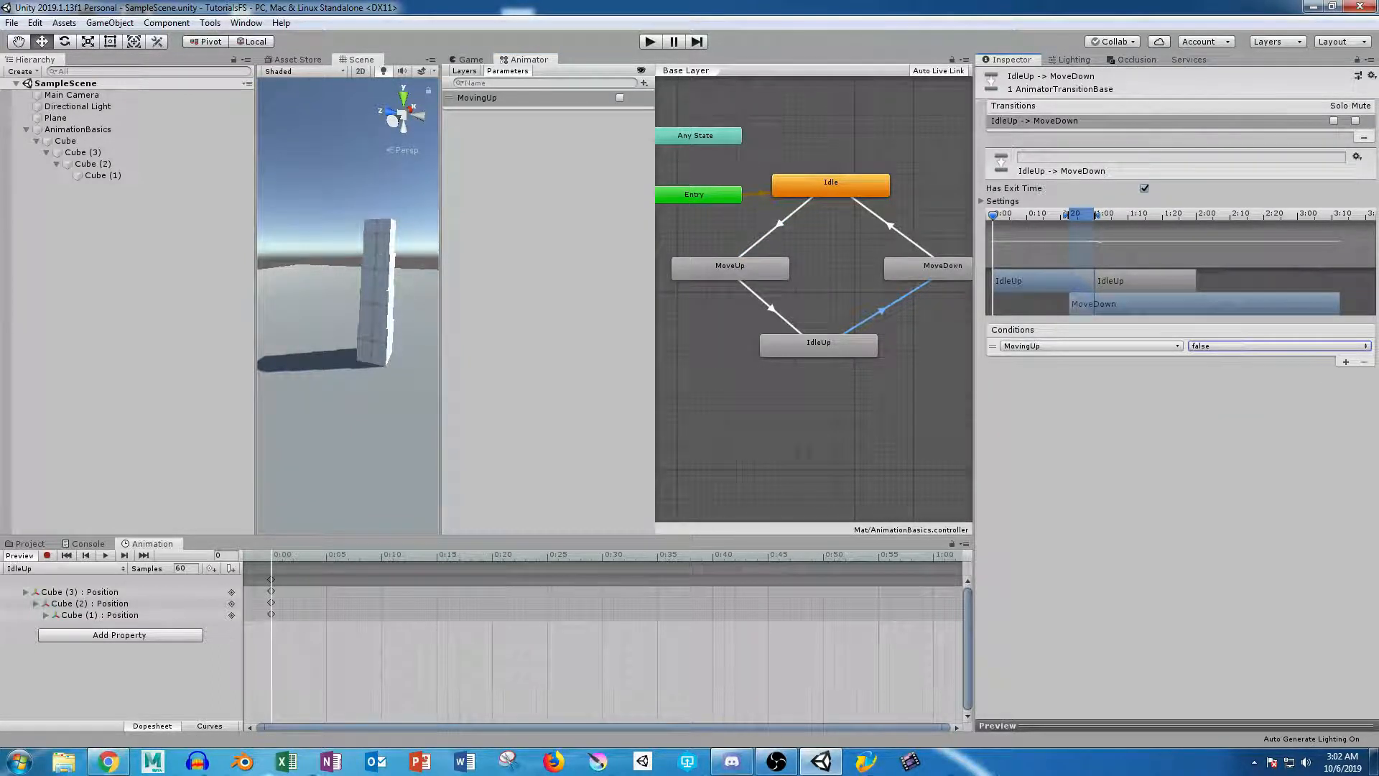
scroll(1107, 262, up, 10)
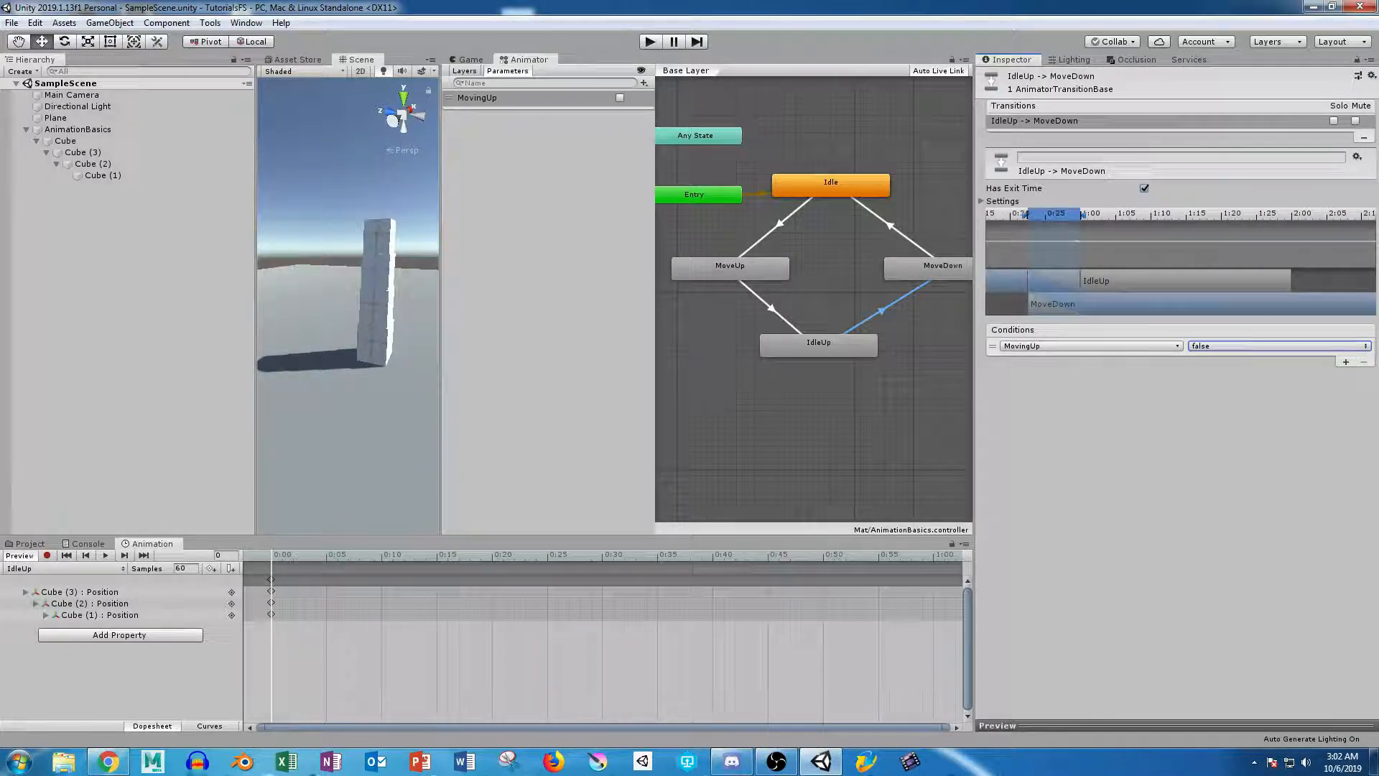
drag(1082, 214, 1078, 214)
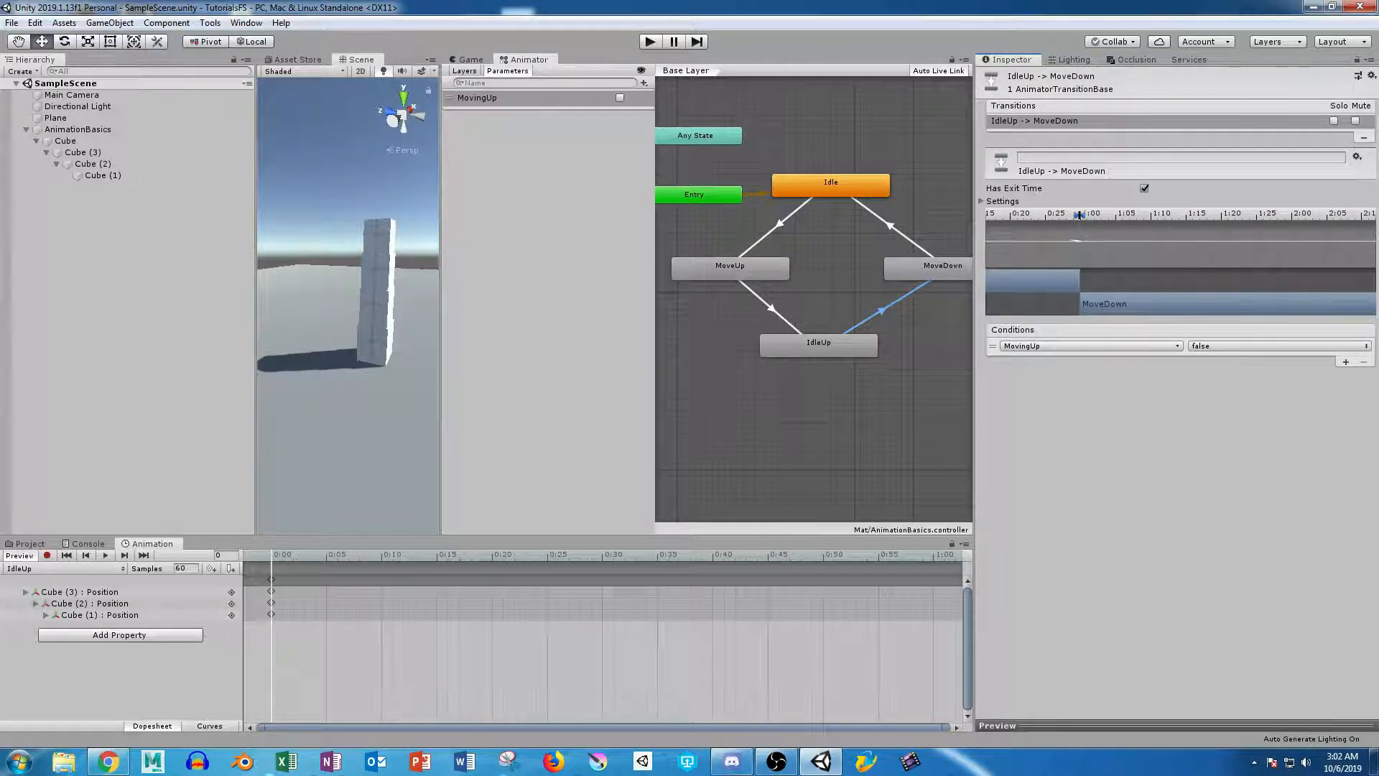
Remove the blend overlap from the MoveUp to IdleUp transition so the switch happens at the end of MoveUp.
click(730, 268)
click(771, 308)
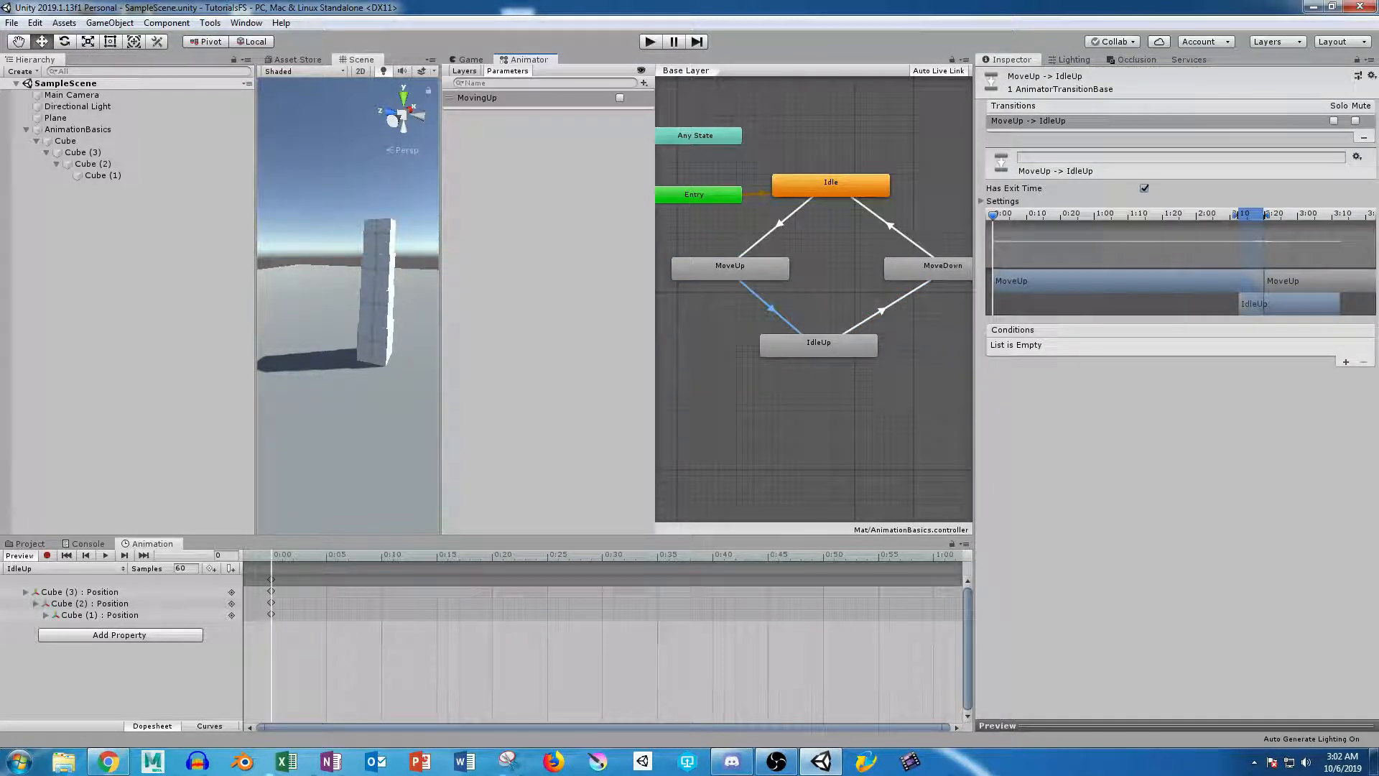
scroll(1250, 258, up, 5)
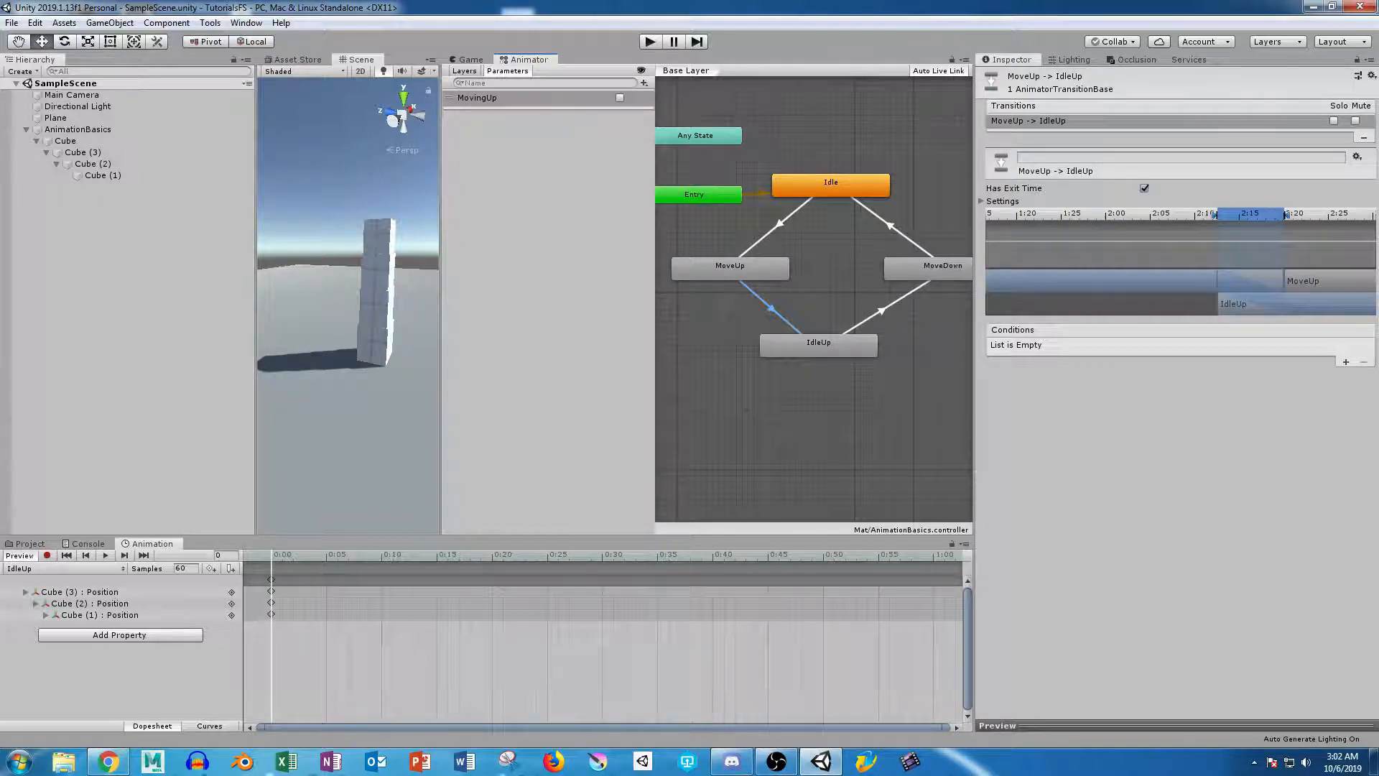
drag(1285, 214, 1282, 215)
click(882, 310)
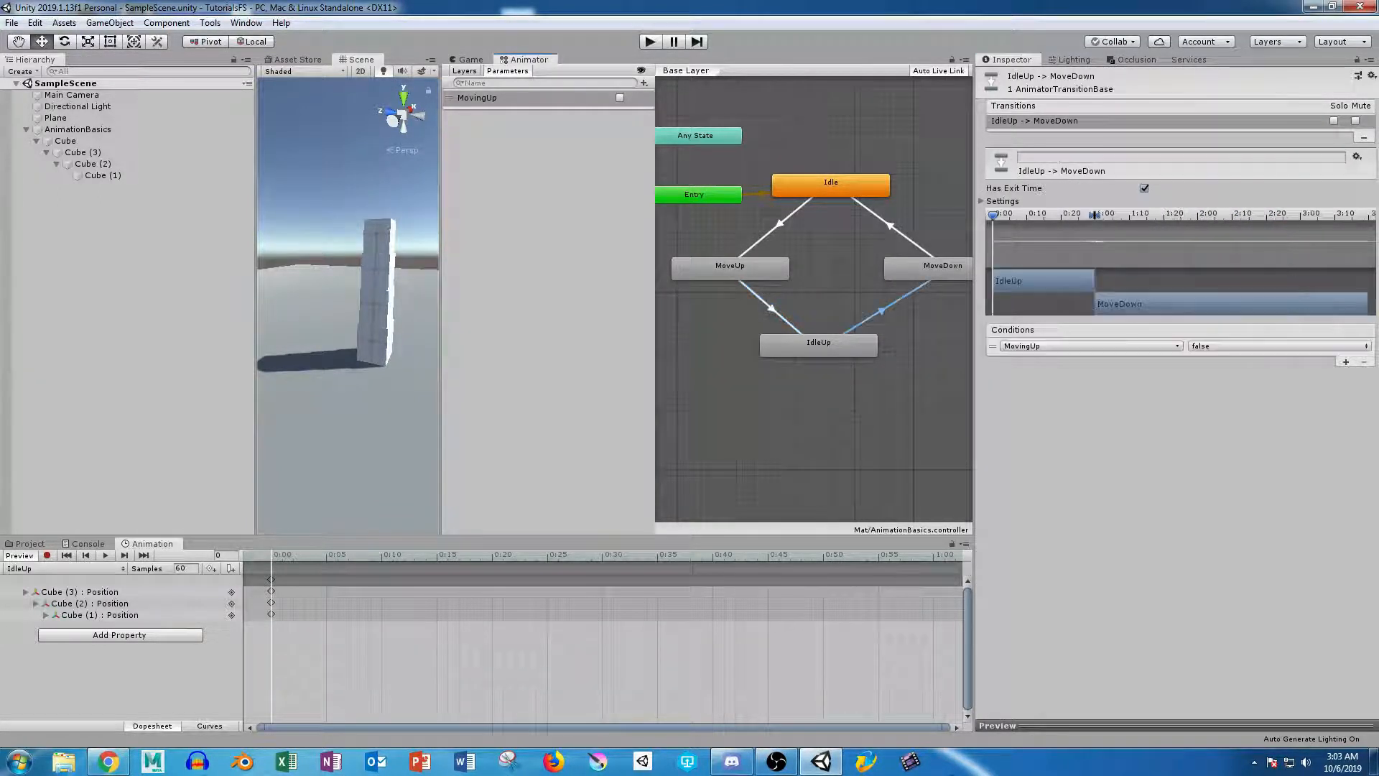
click(854, 410)
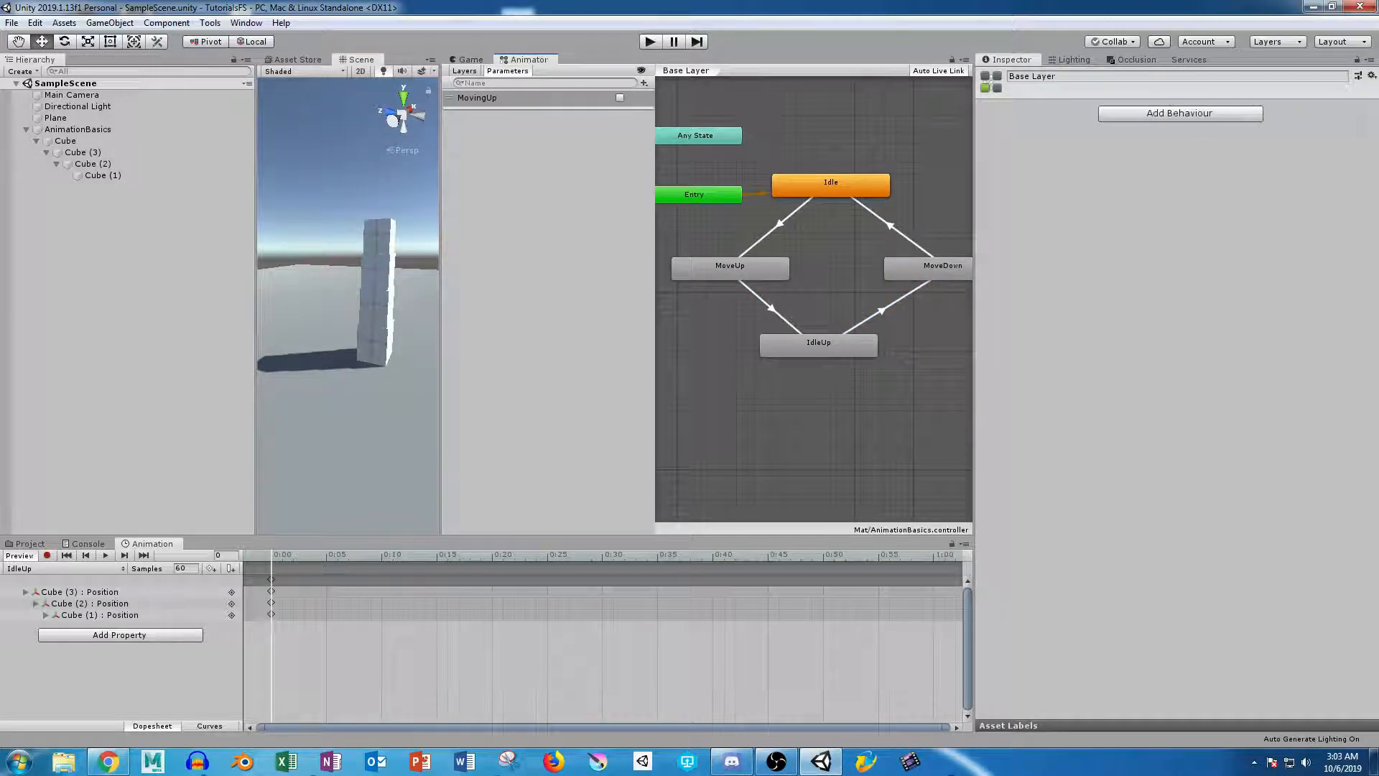
Remove the blend overlap from the MoveDown to Idle transition so Idle starts when MoveDown ends.
click(890, 226)
scroll(1242, 258, up, 5)
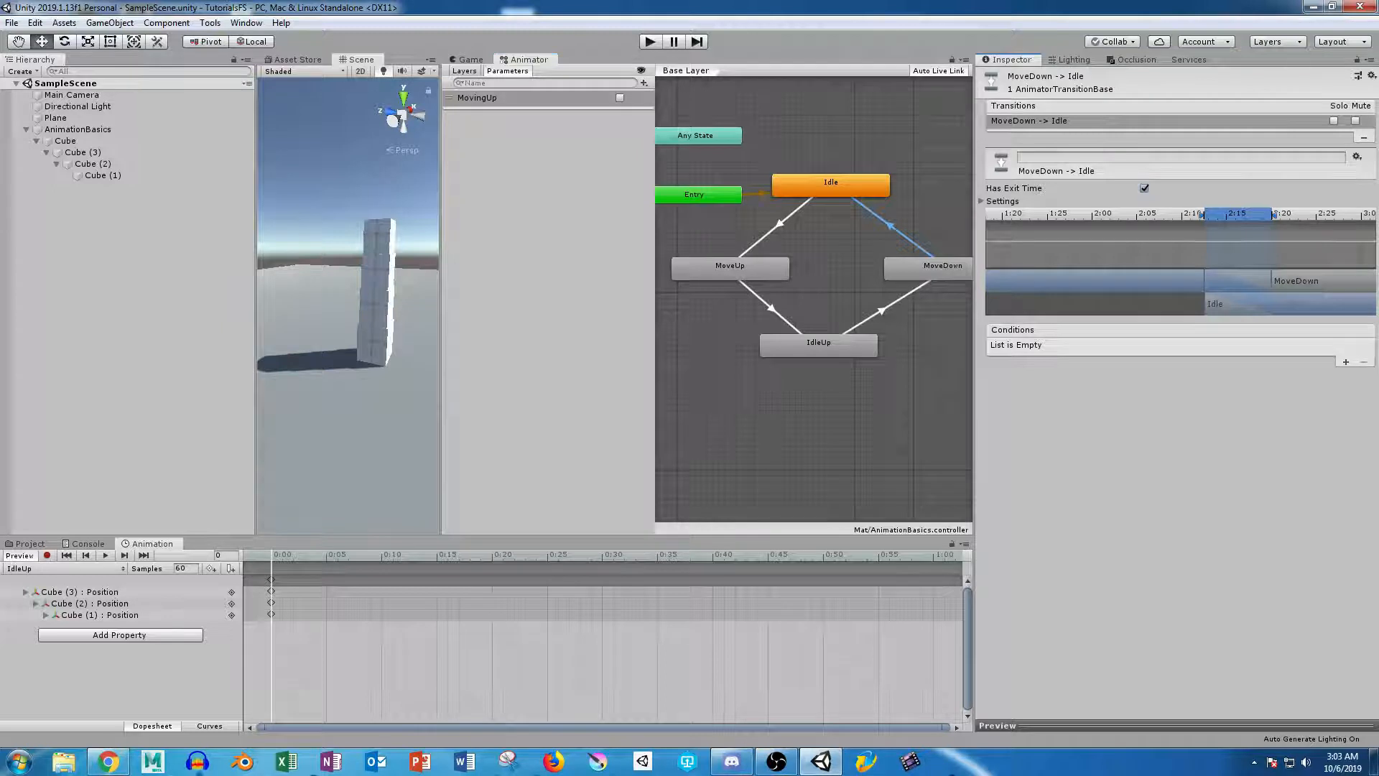
drag(1273, 214, 1268, 214)
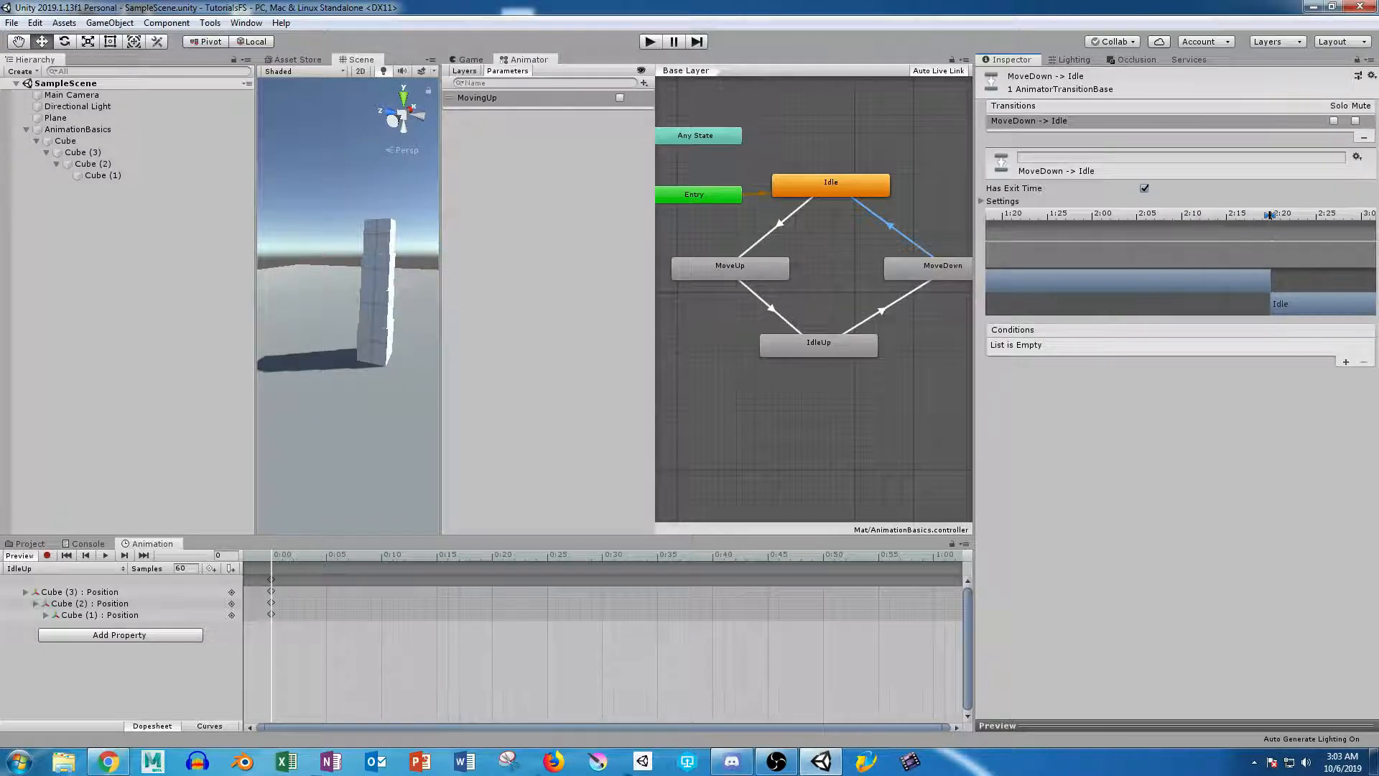
scroll(814, 272, down, 5)
scroll(835, 288, up, 3)
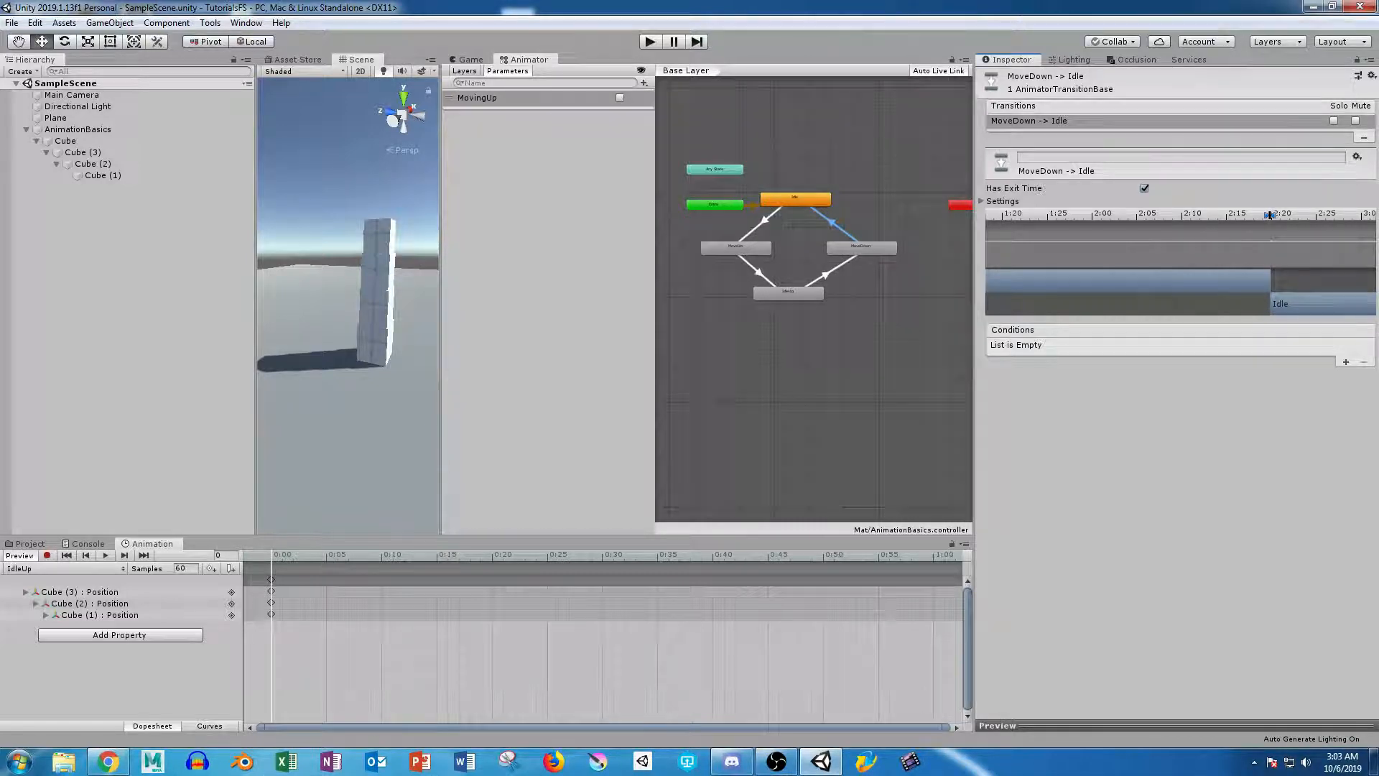
Create a C# script named InputScript in the Mat assets folder.
key(ctrl+5)
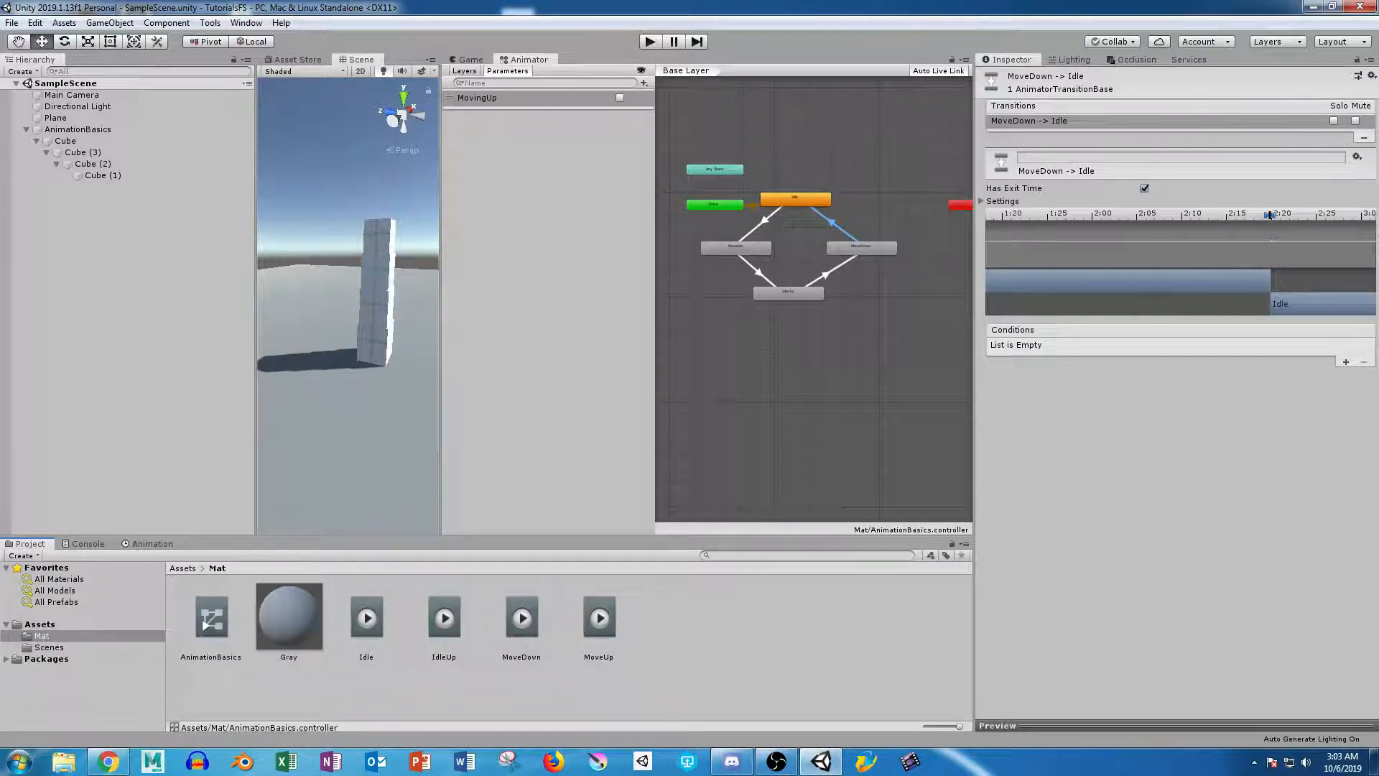
right_click(716, 630)
mouse_move(755, 285)
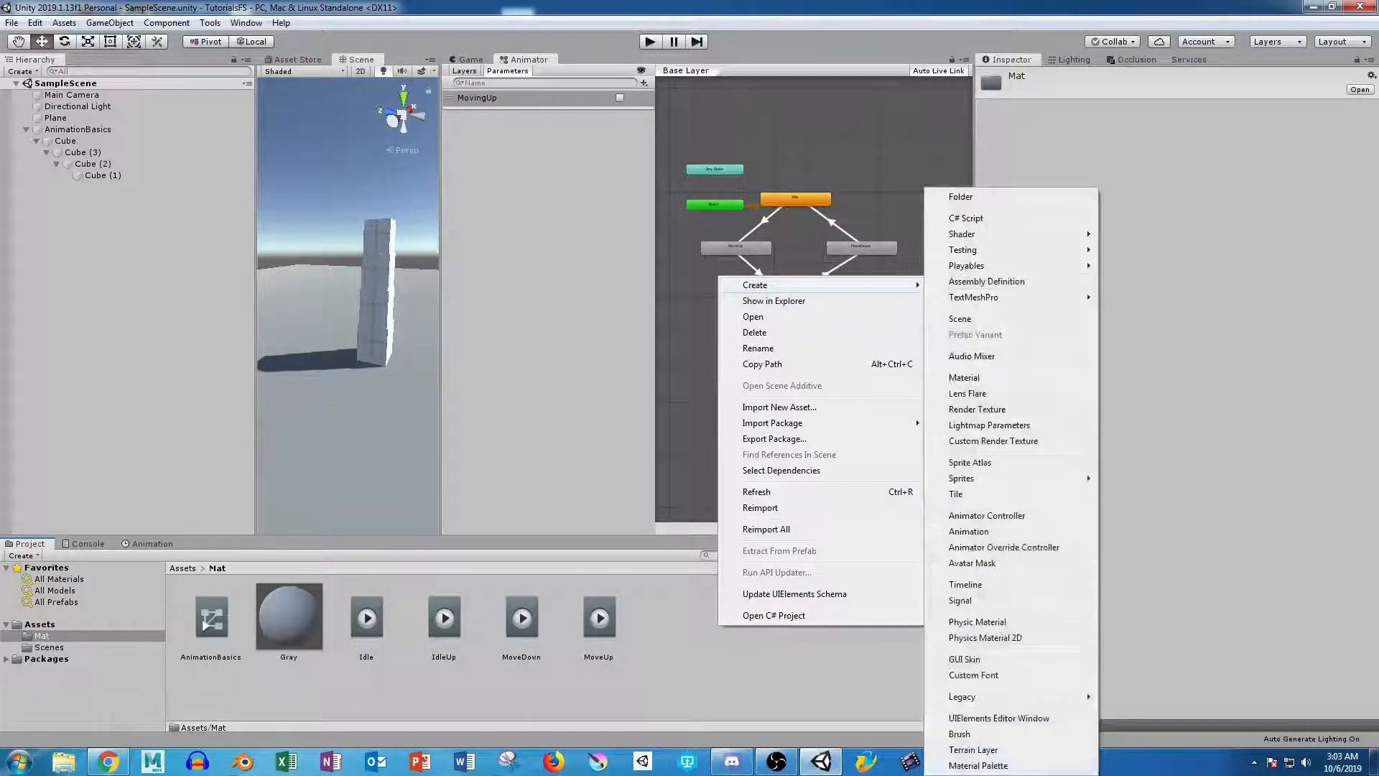
click(966, 217)
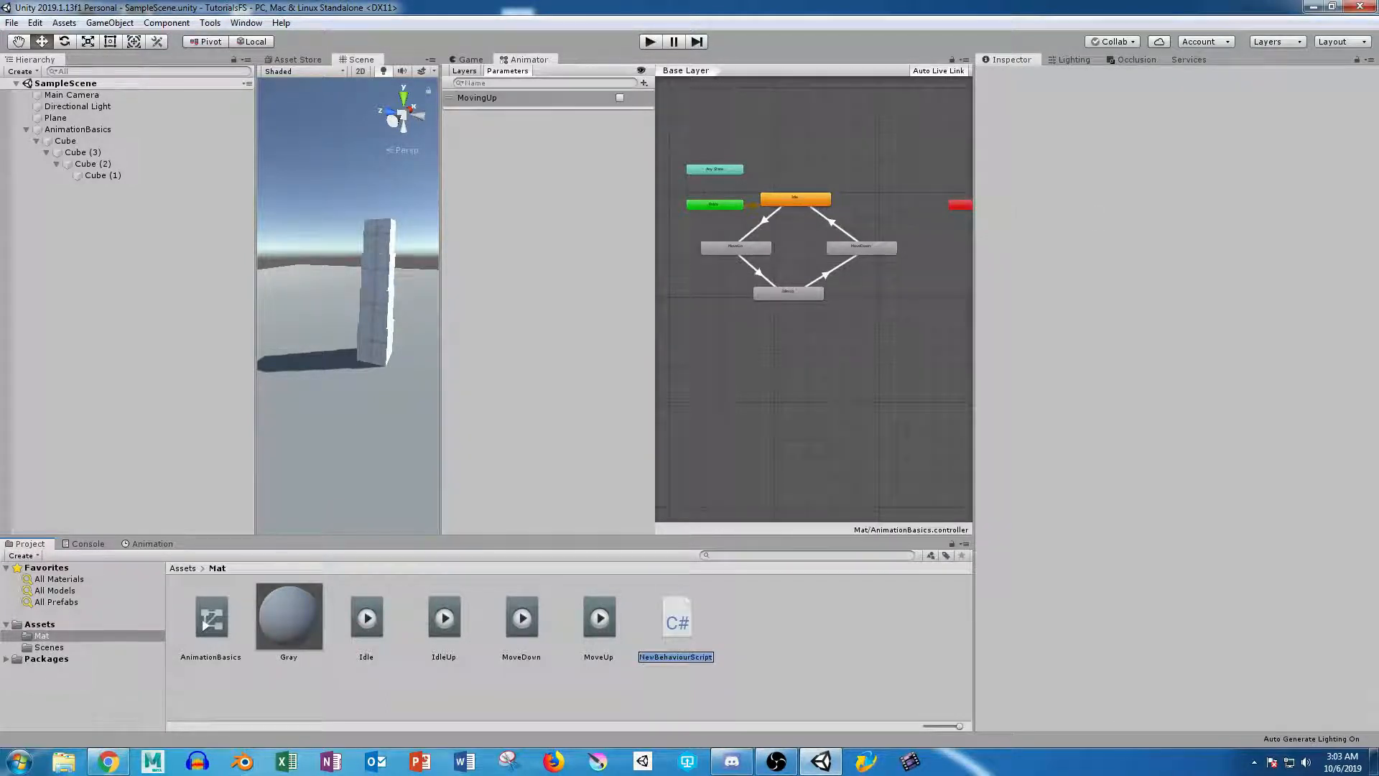
text(InputScript)
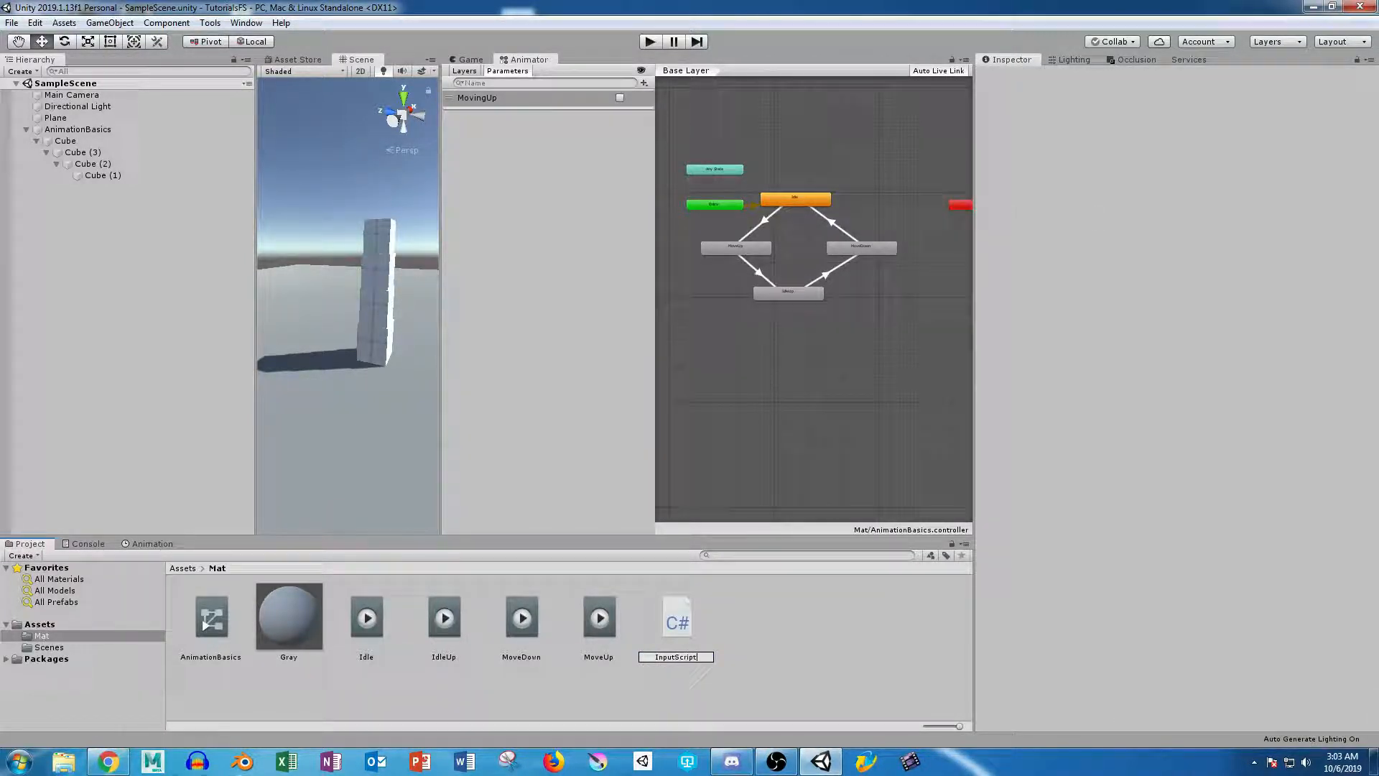
key(Return)
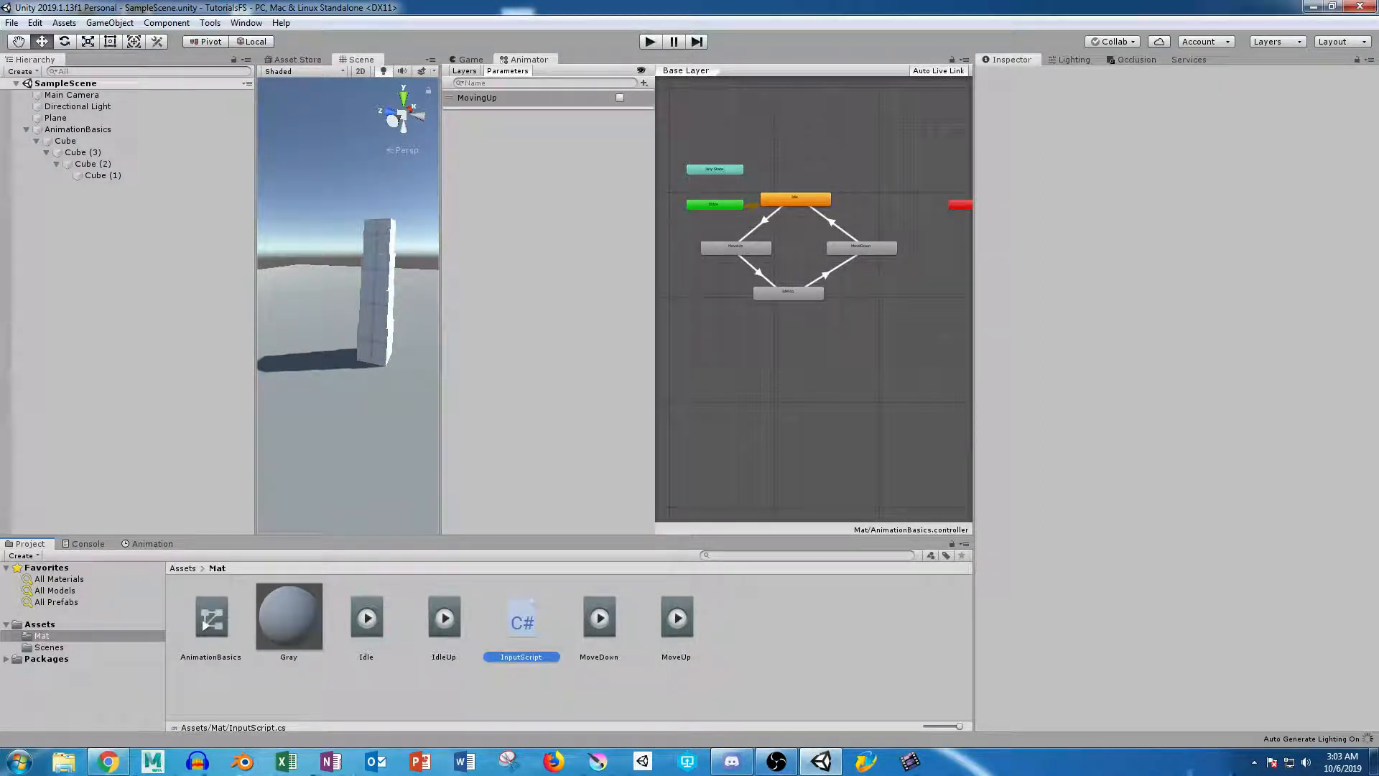
Close the stray floating Scene window, add a docked Scene view back in place of the failed one, and reframe the cubes.
key(ctrl+k)
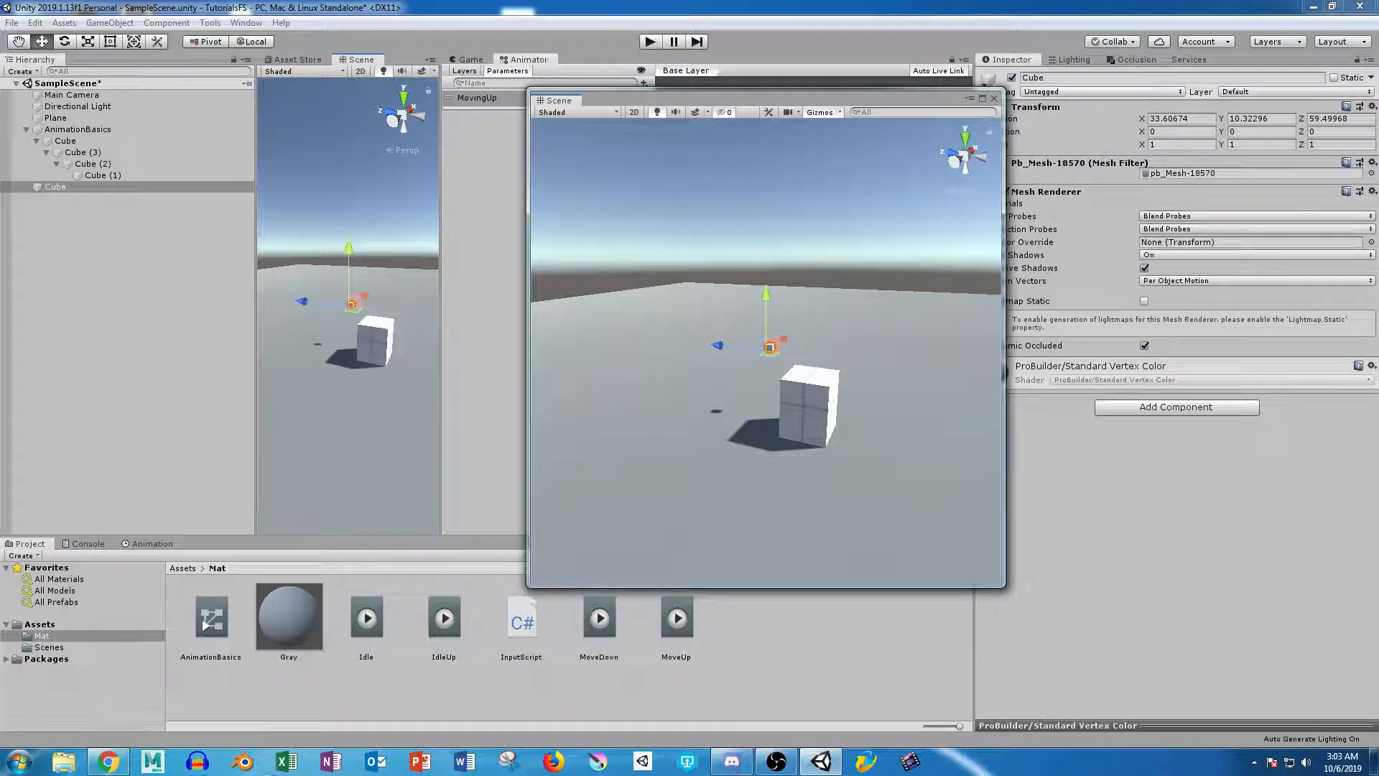
key(alt+F4)
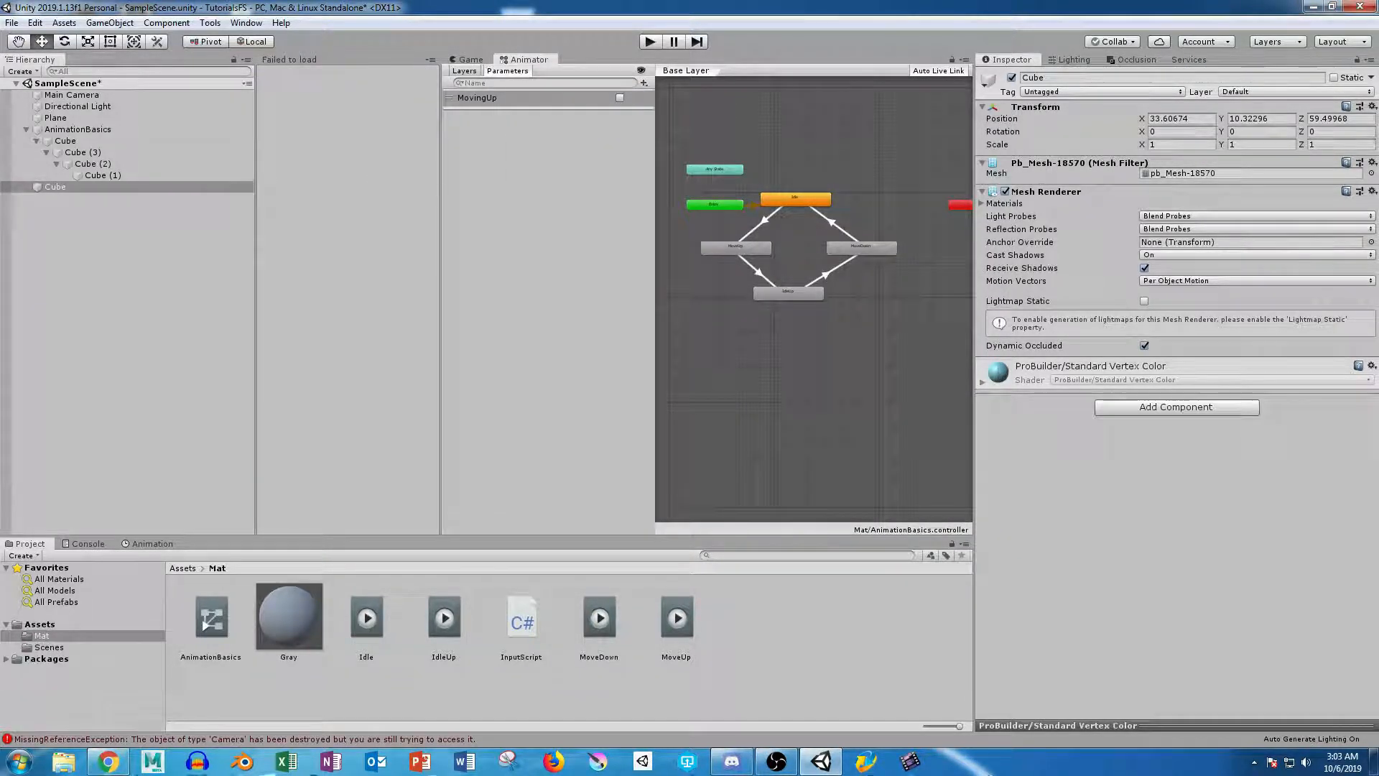
right_click(320, 61)
mouse_move(373, 130)
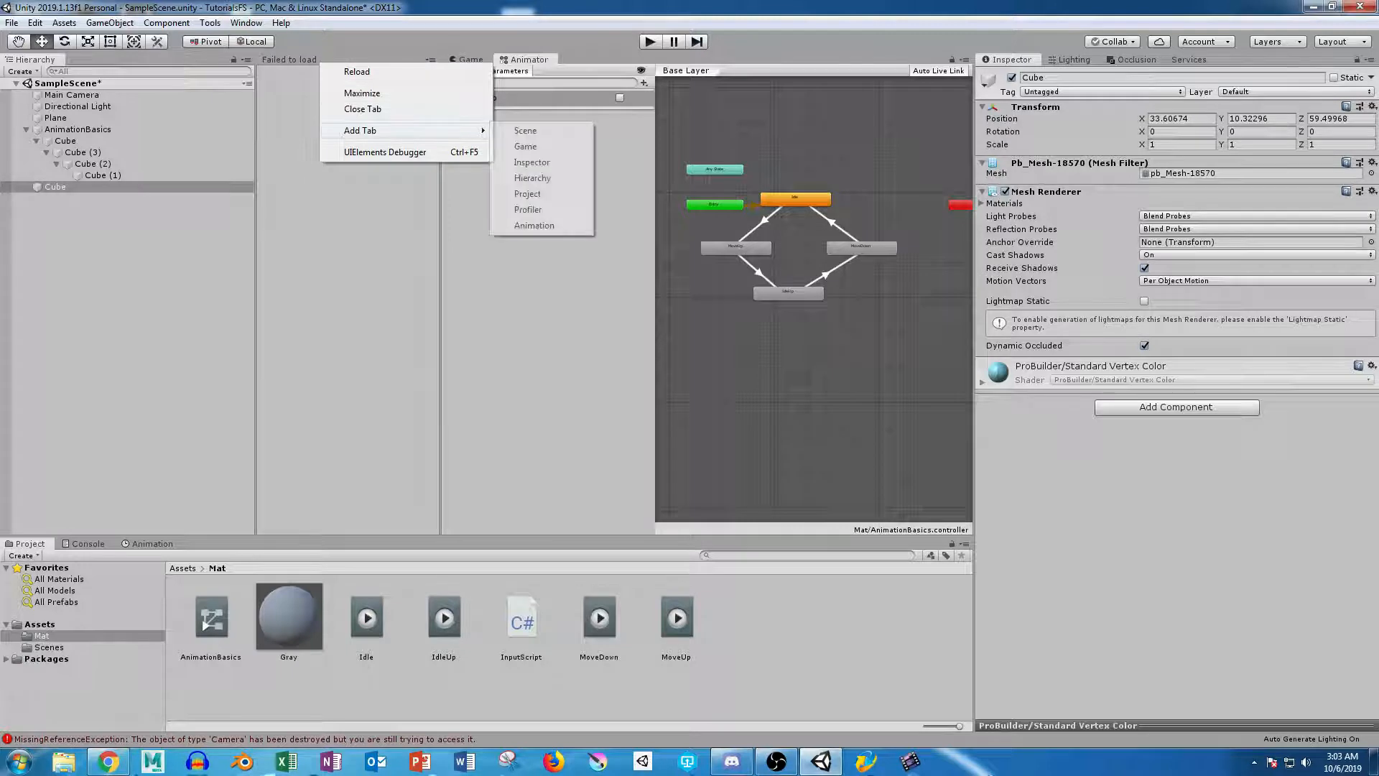
click(521, 130)
middle_drag(349, 243, 326, 314)
right_drag(326, 314, 295, 381)
scroll(348, 306, up, 3)
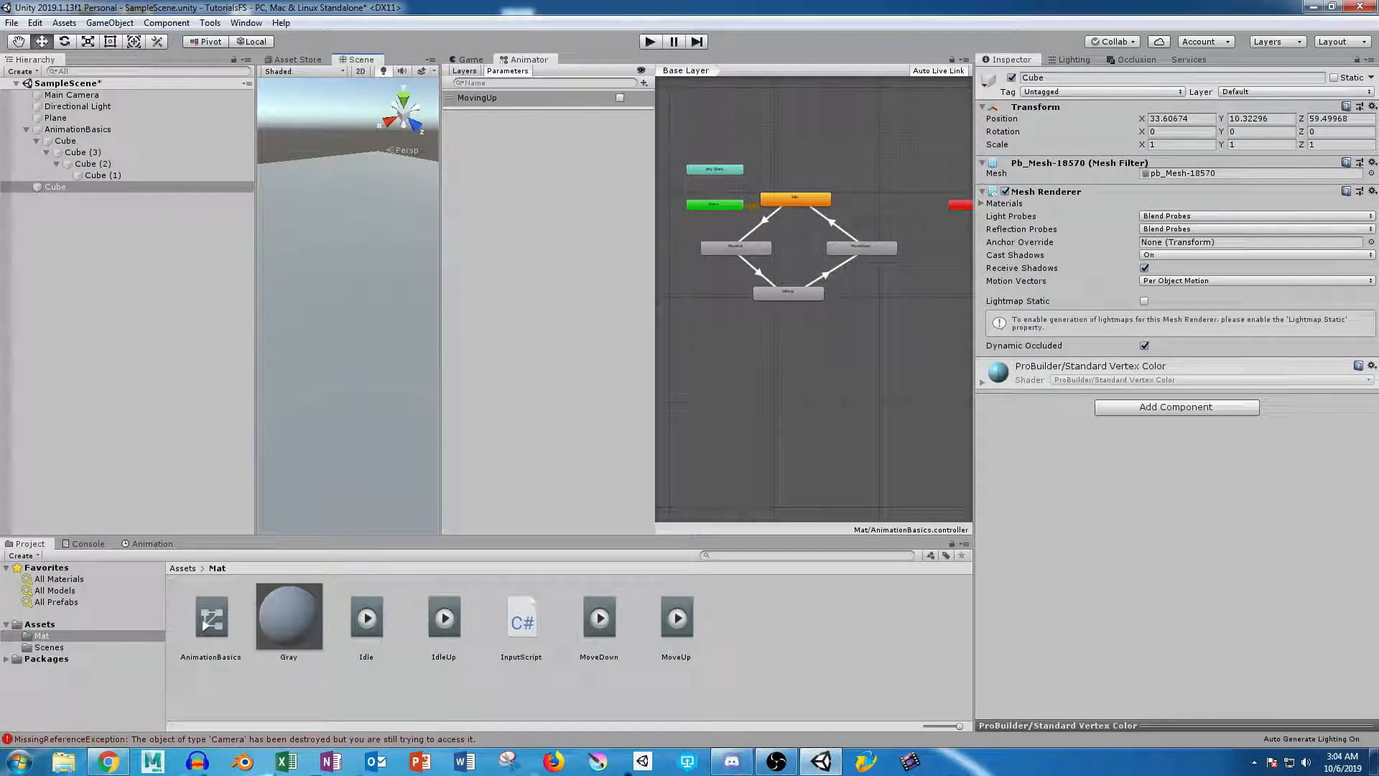
alt+drag(302, 301, 546, 226)
right_drag(301, 287, 402, 320)
middle_drag(301, 258, 385, 324)
scroll(348, 309, up, 6)
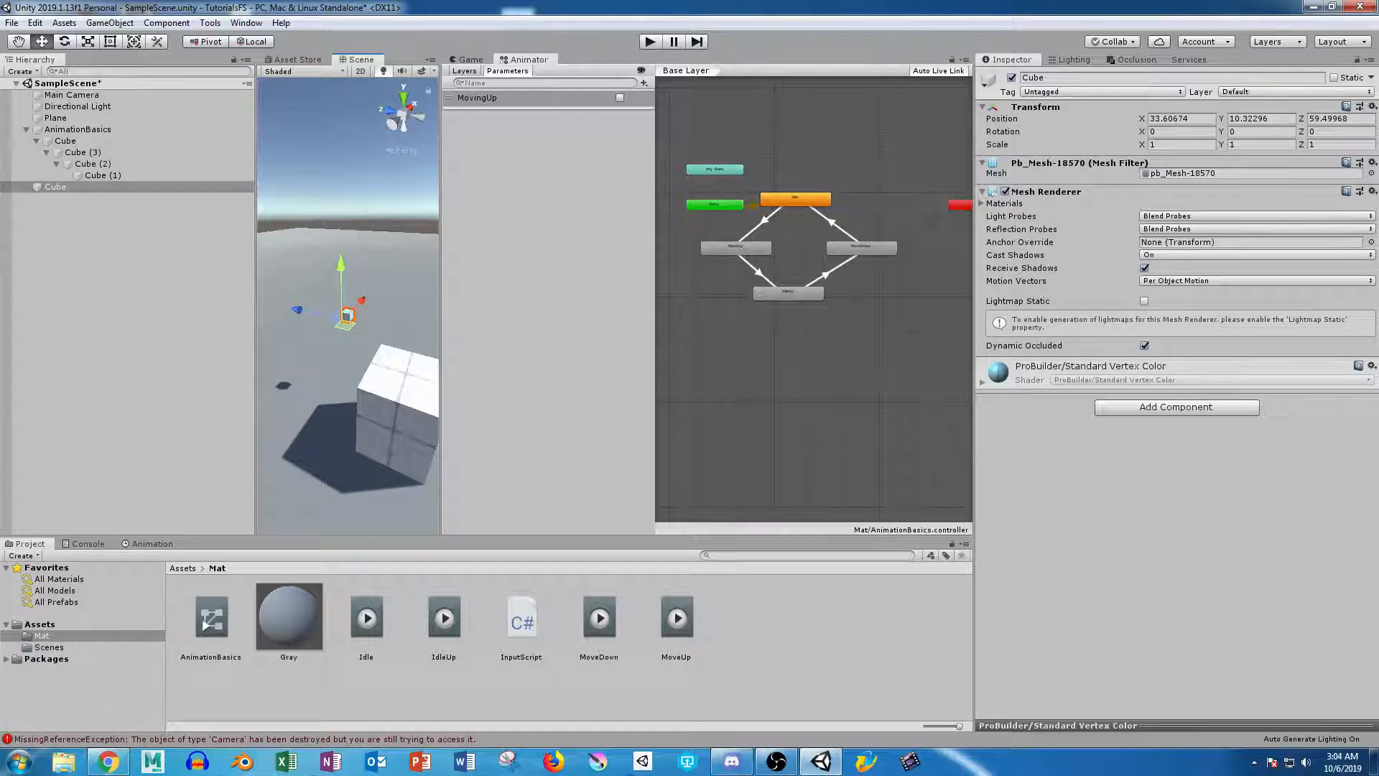
Close the Shape Tool window to discard the stray extra cube from the scene.
drag(0, 191, 728, 145)
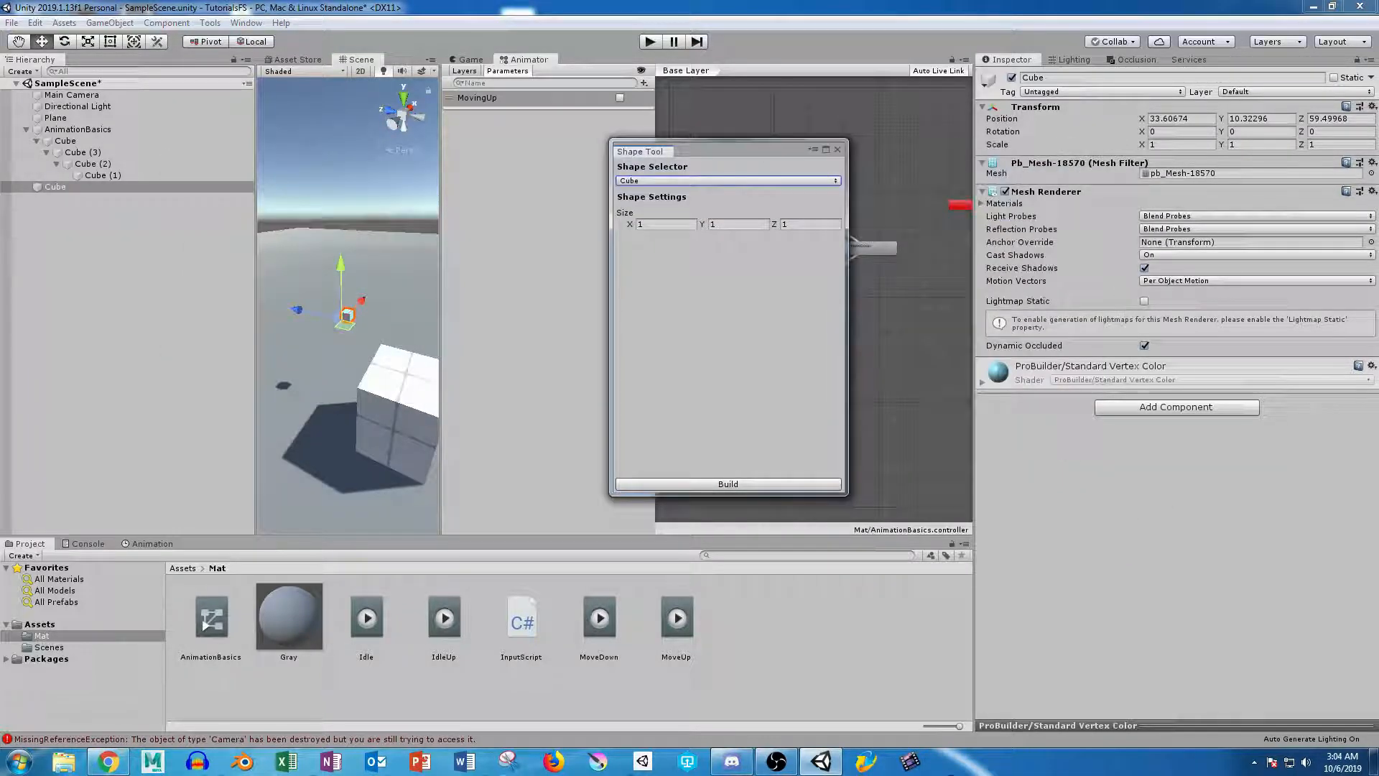
click(836, 148)
middle_drag(373, 388, 322, 300)
scroll(330, 337, down, 3)
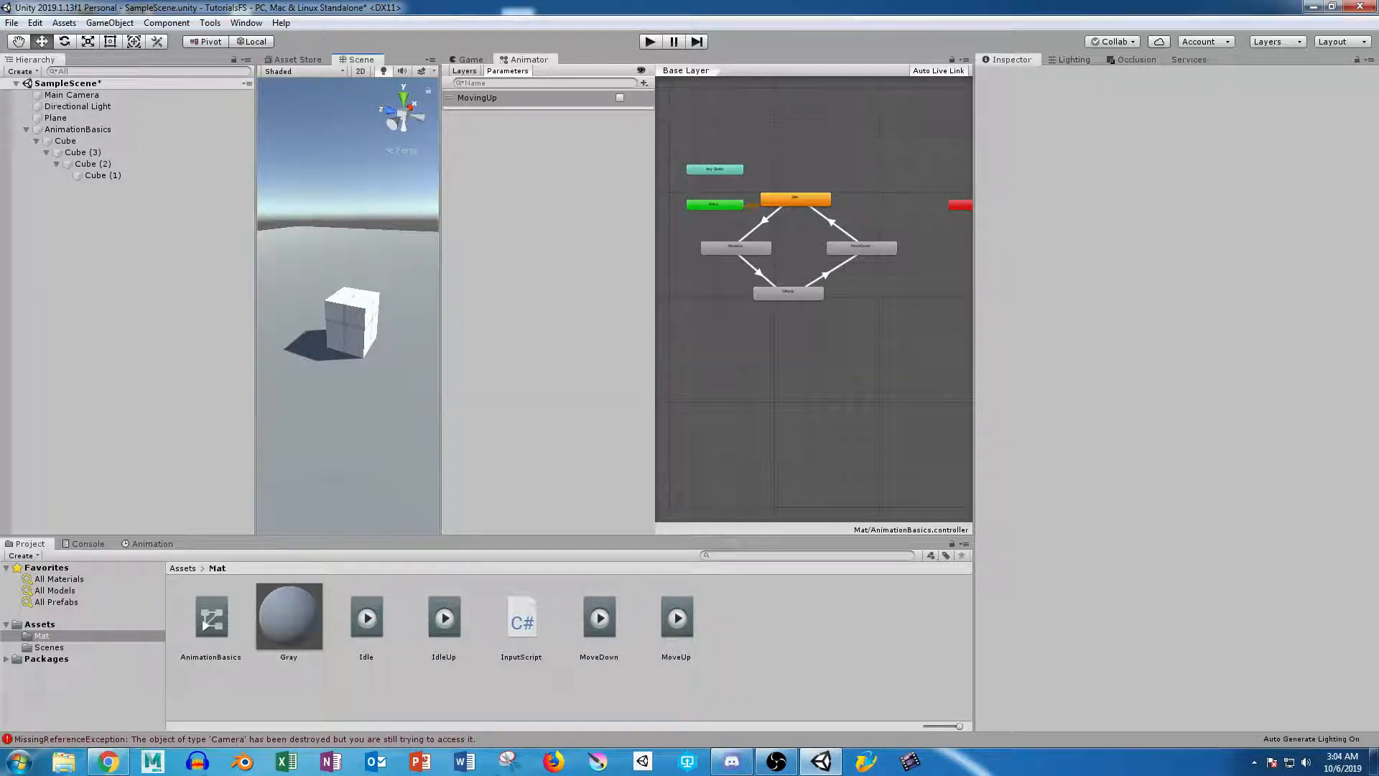
Open InputScript in Visual Studio and delete the default comments above Start and Update.
double_click(521, 622)
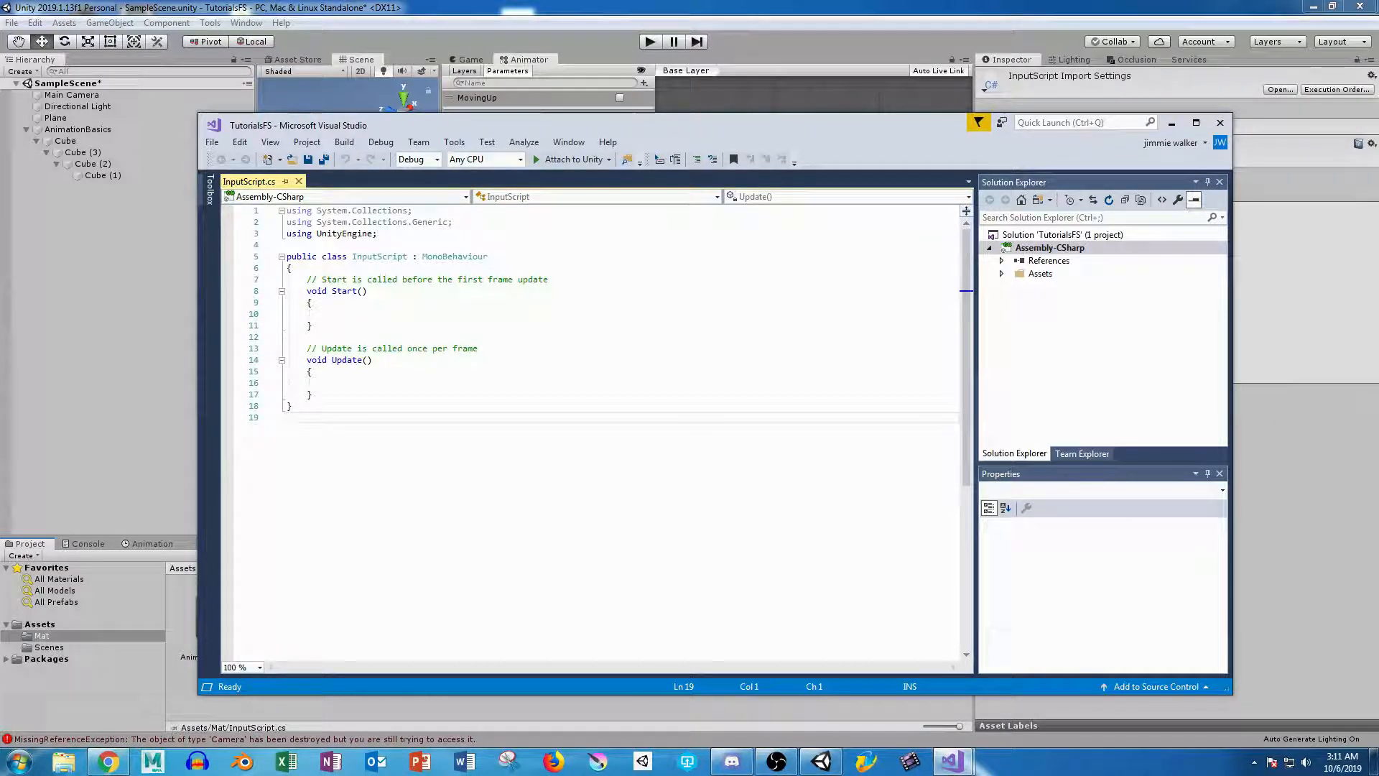
drag(548, 280, 307, 279)
key(Delete)
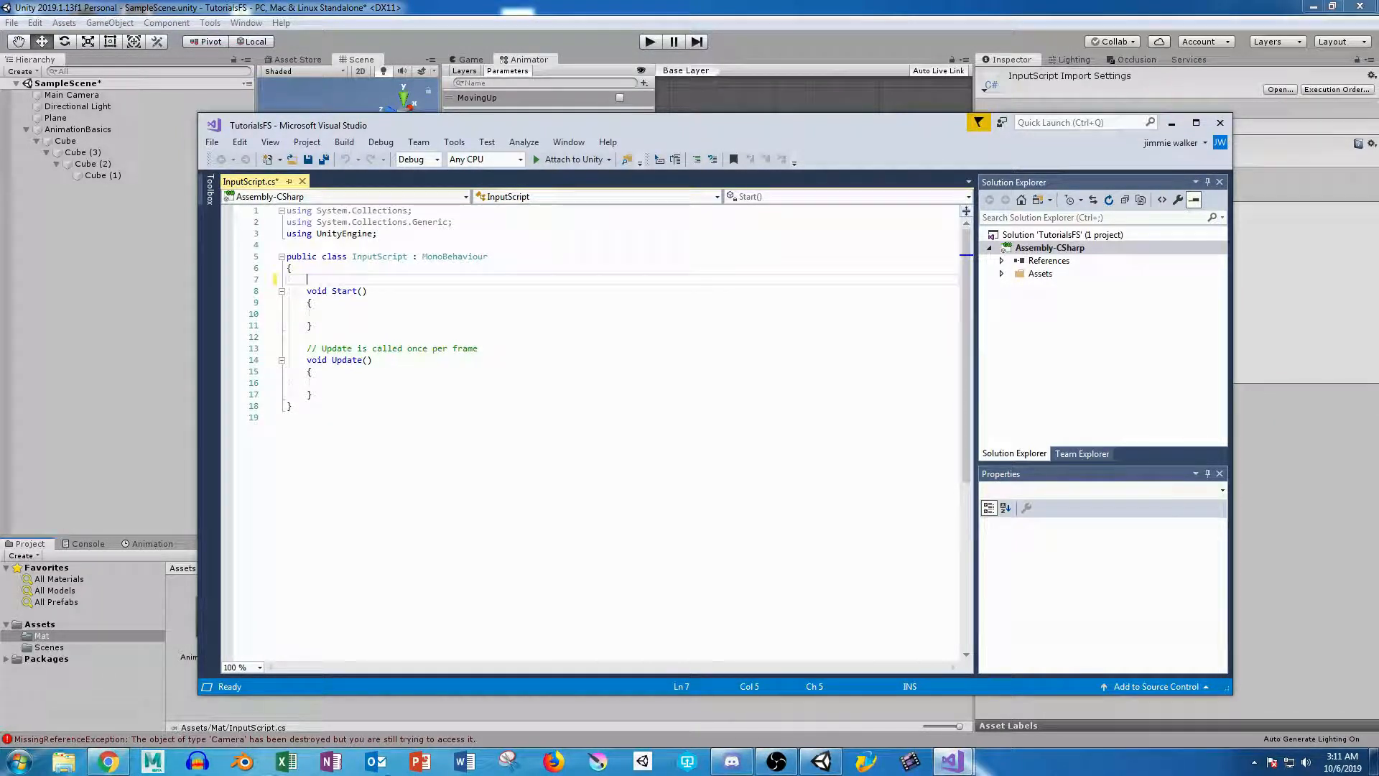
drag(479, 348, 306, 348)
key(Delete)
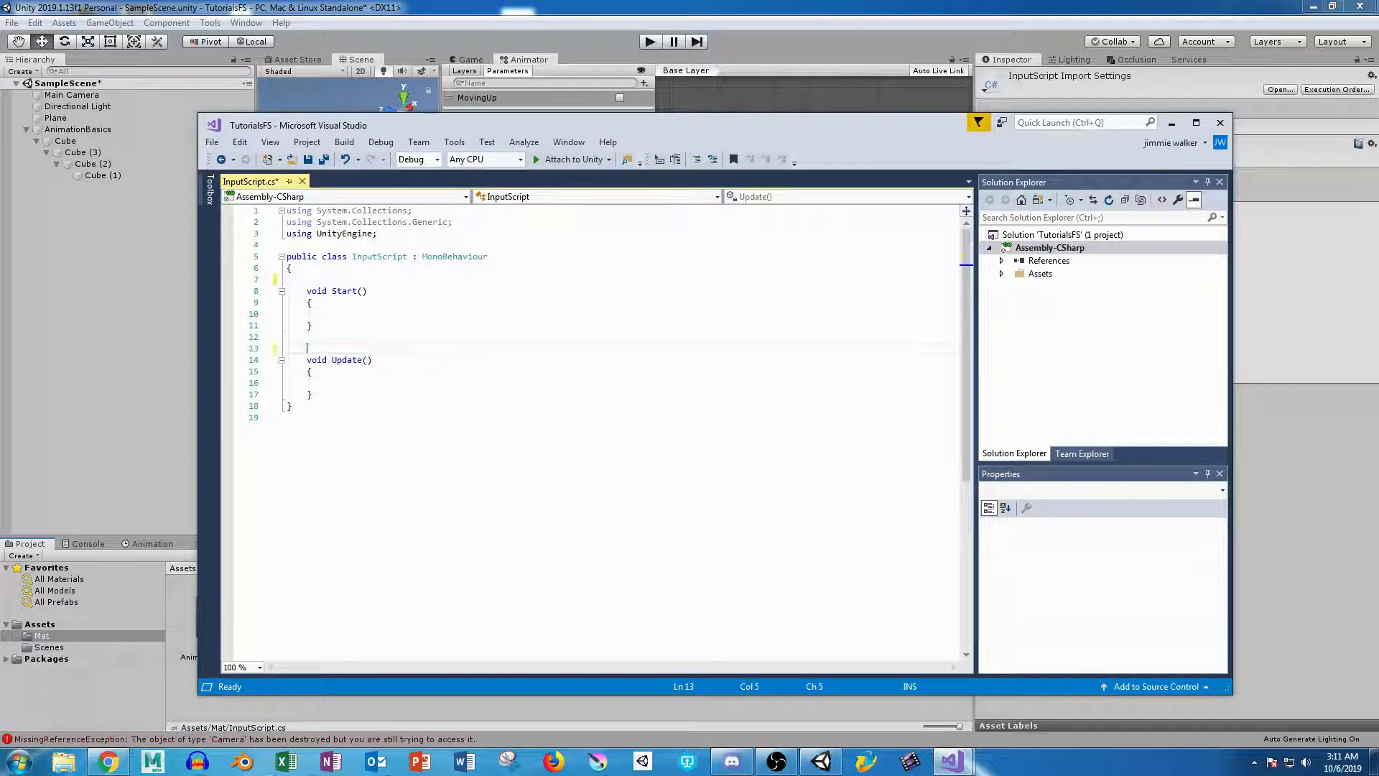
Declare a public GameObject variable named cubeAnim at the top of the InputScript class.
key(Return)
key(Up)
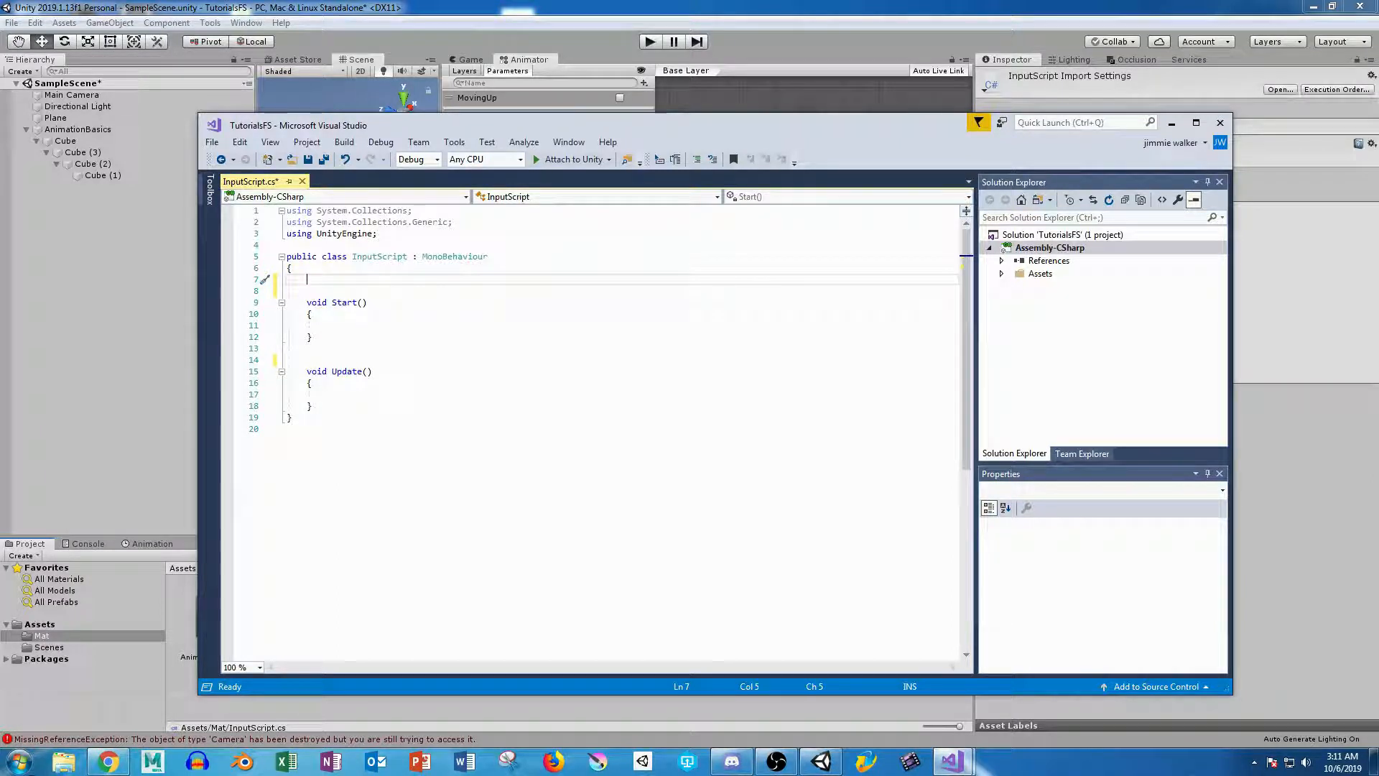
text(public)
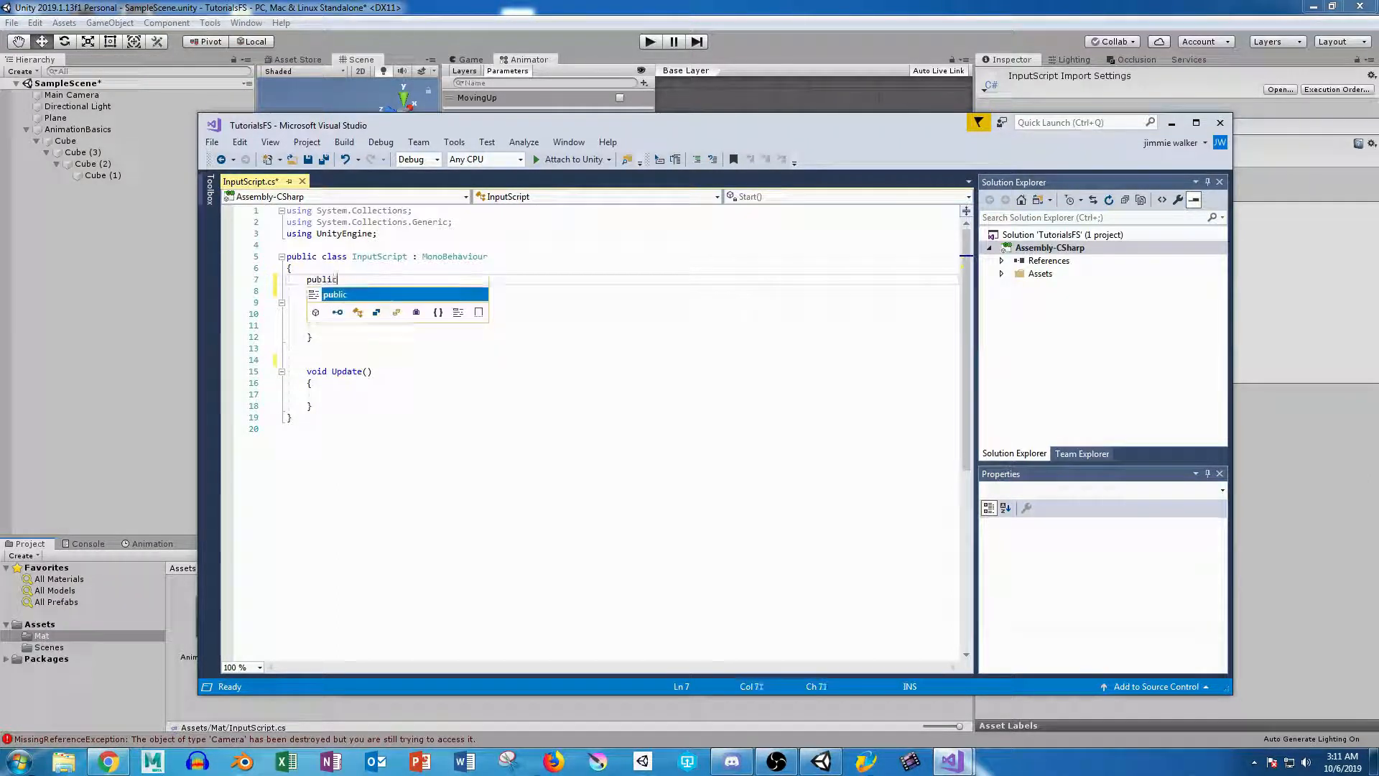
text( GameObject )
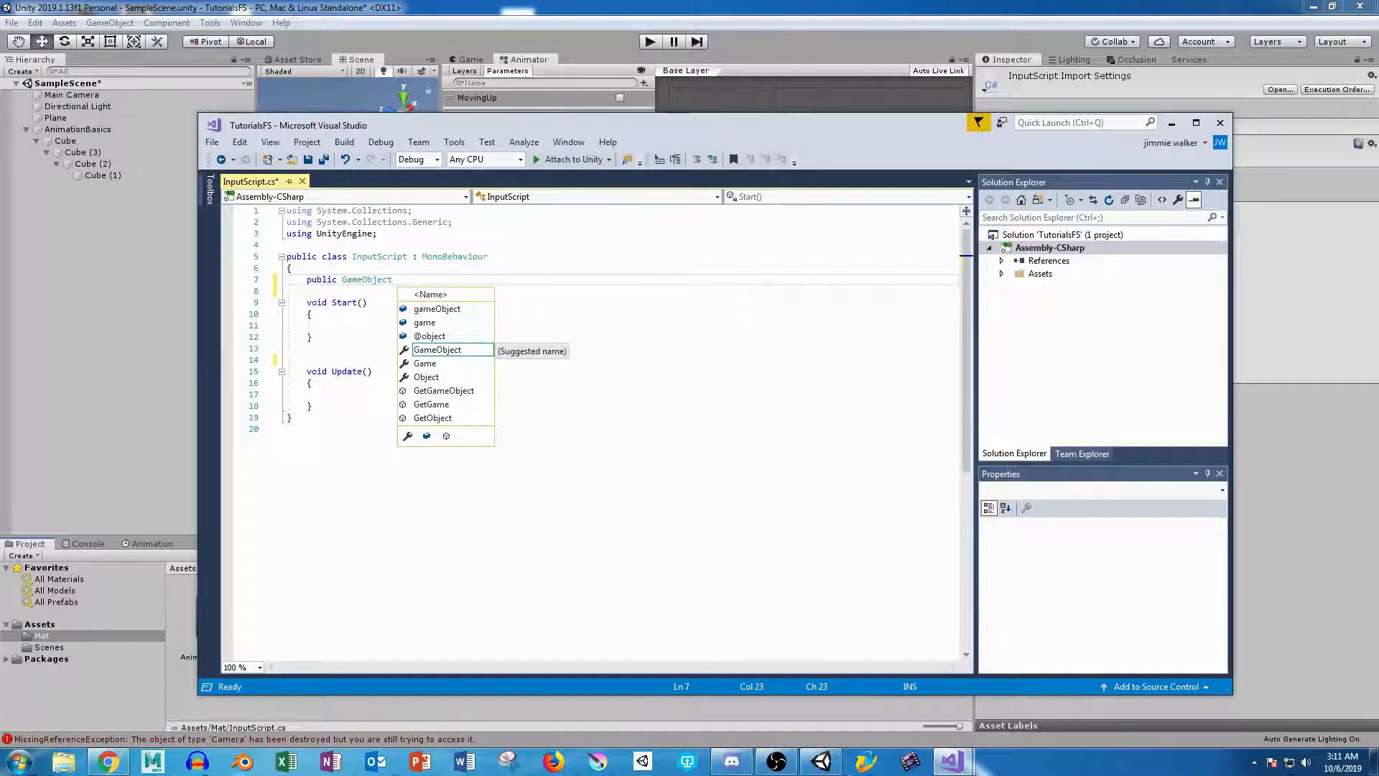
text(cubeAnim;)
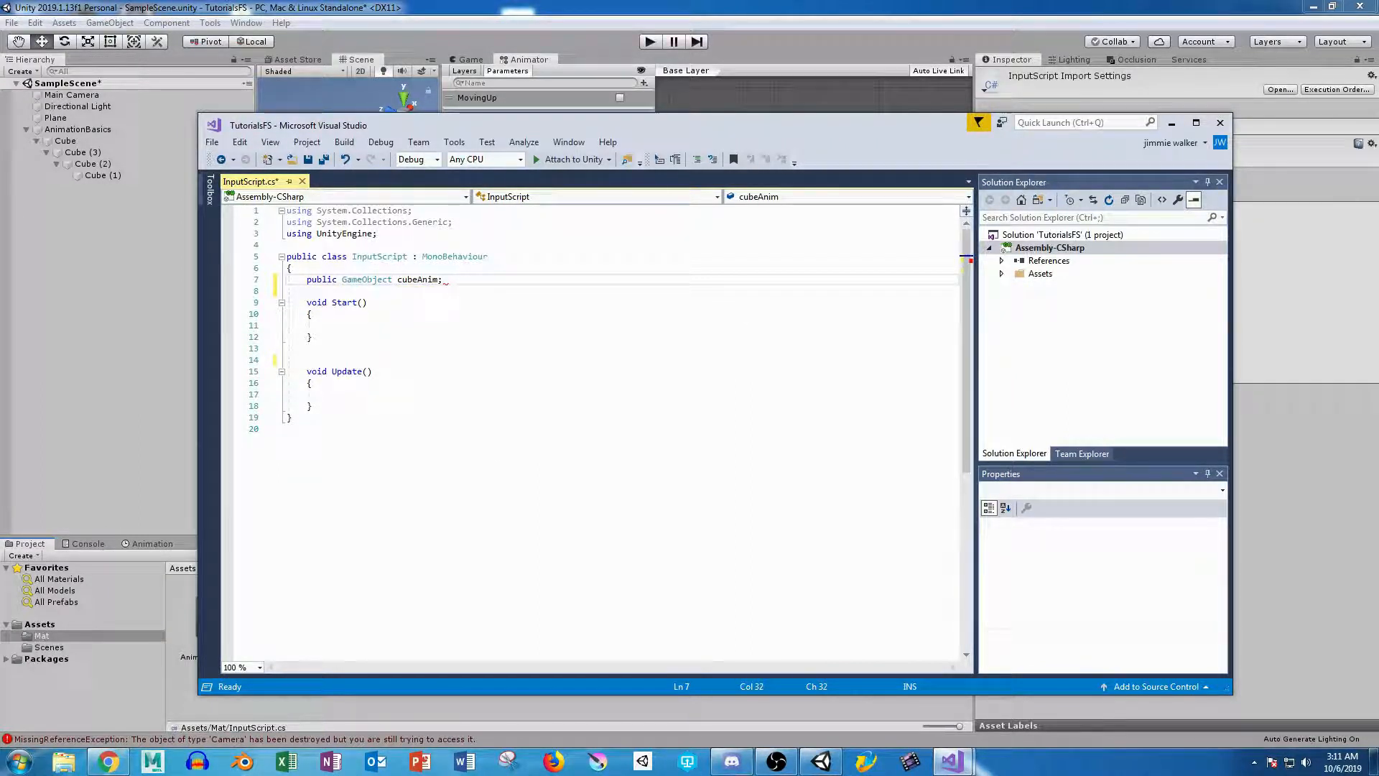
Declare a private Animator variable named anim below the cubeAnim declaration.
key(Return)
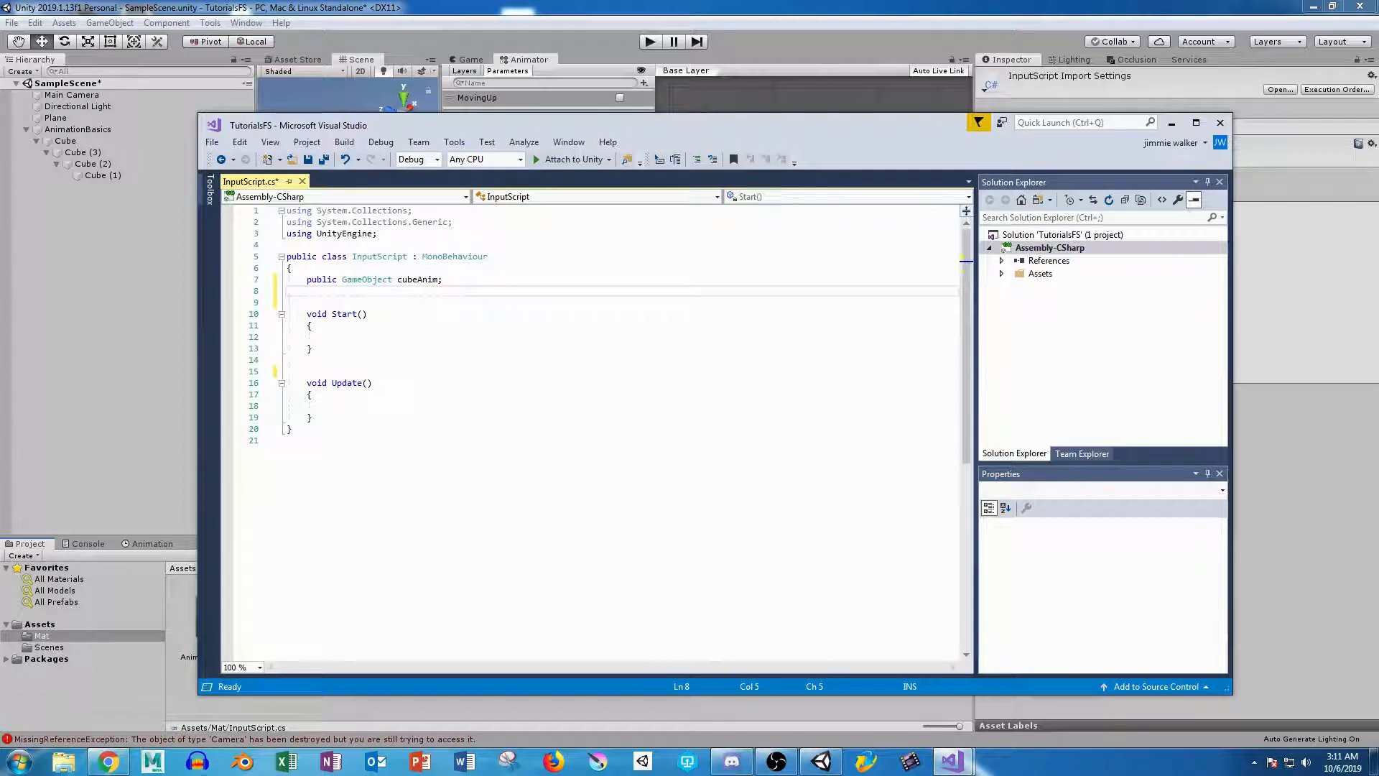
text(private )
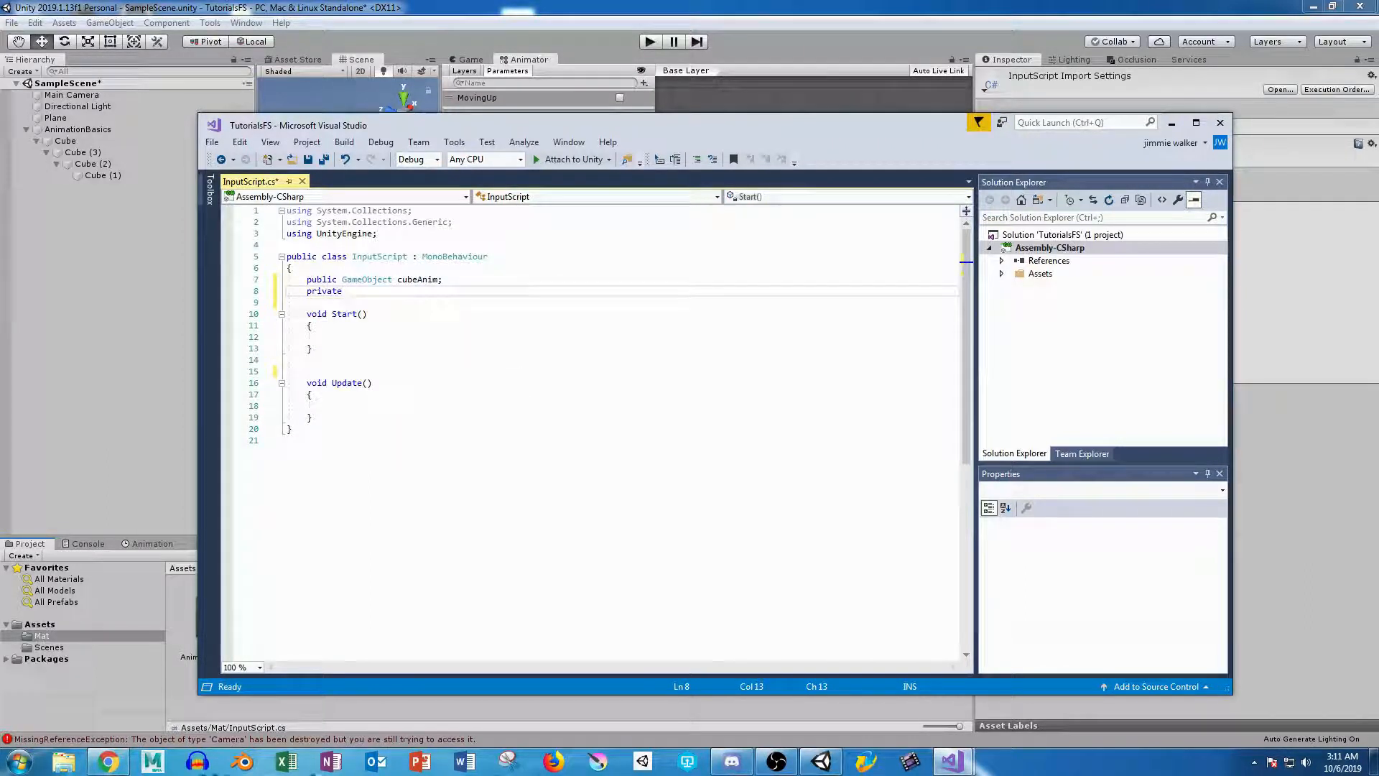
text(Anim)
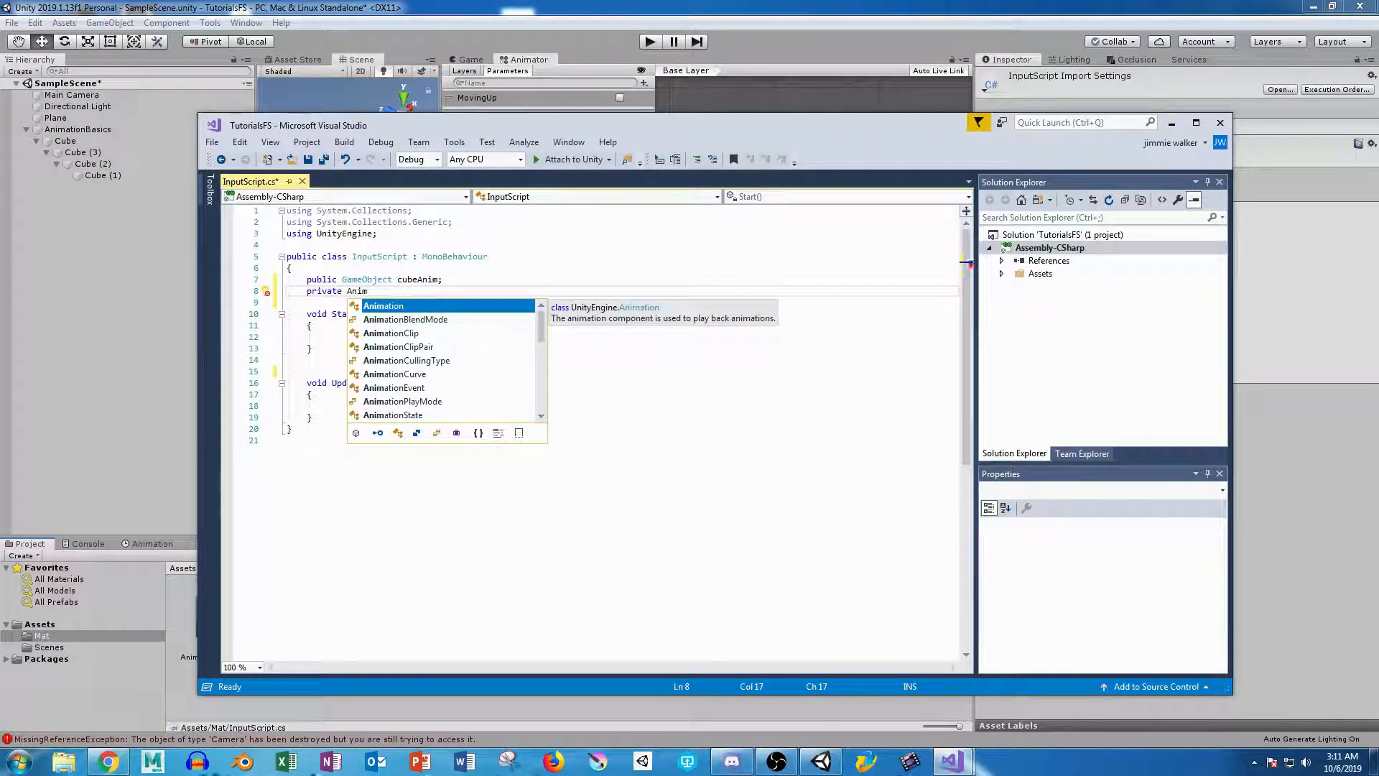
text(ator)
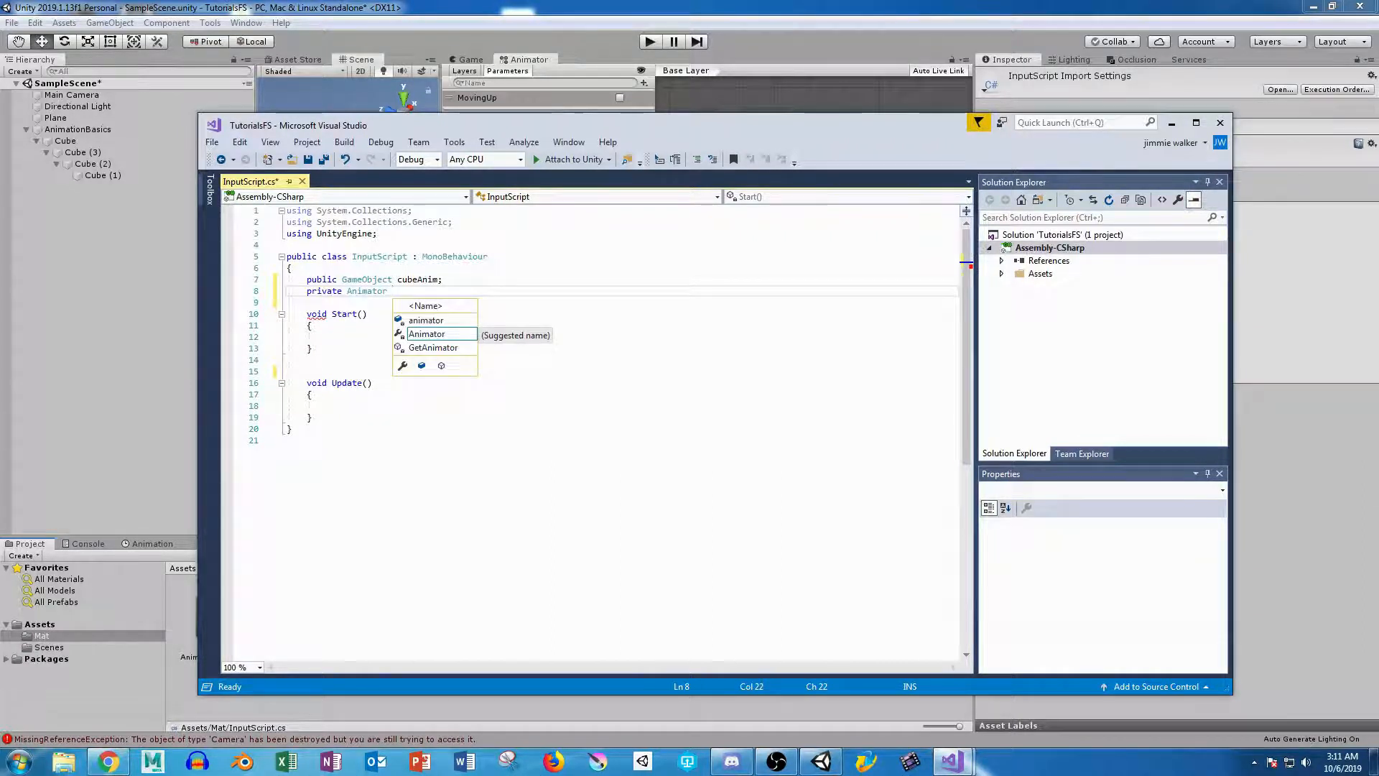
text(nim;)
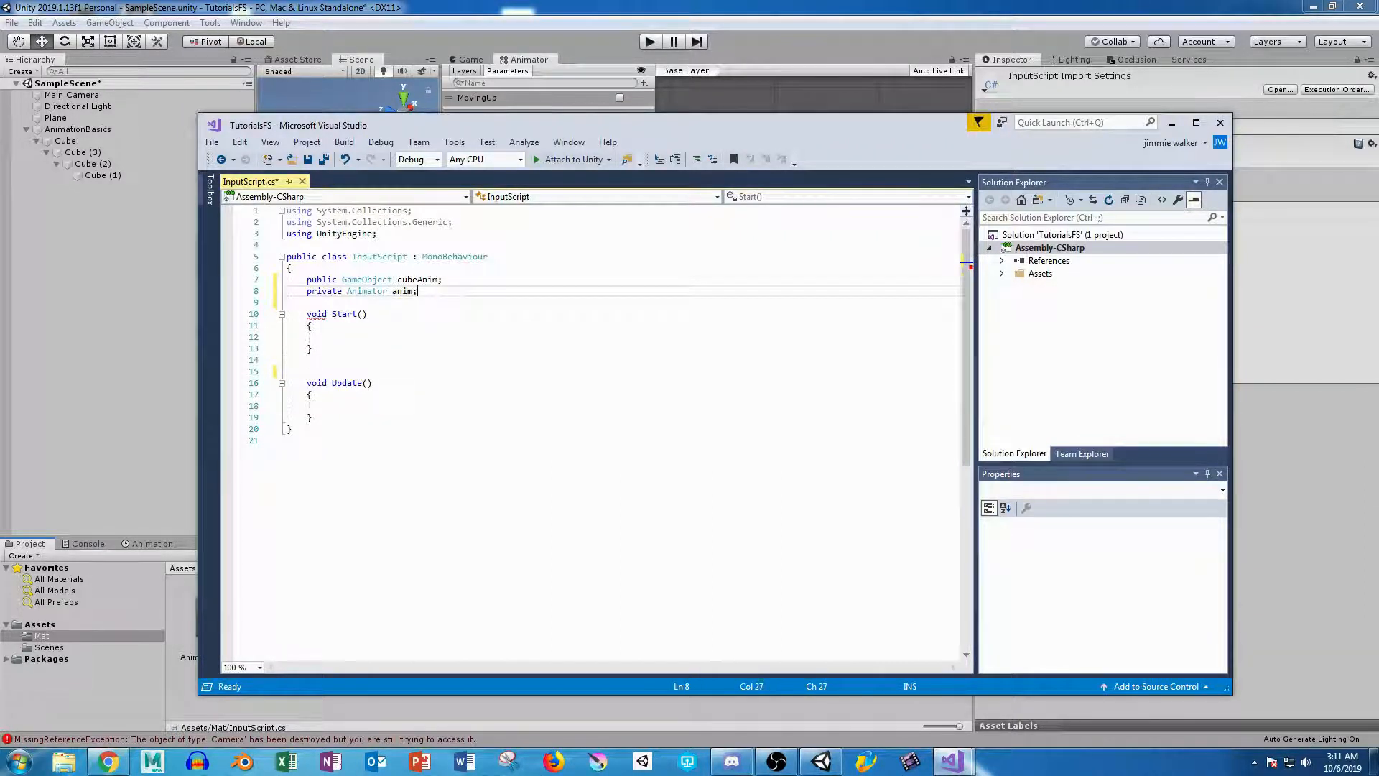
In Start, assign anim the Animator component of cubeAnim with cubeAnim.GetComponent<Animator>().
click(327, 337)
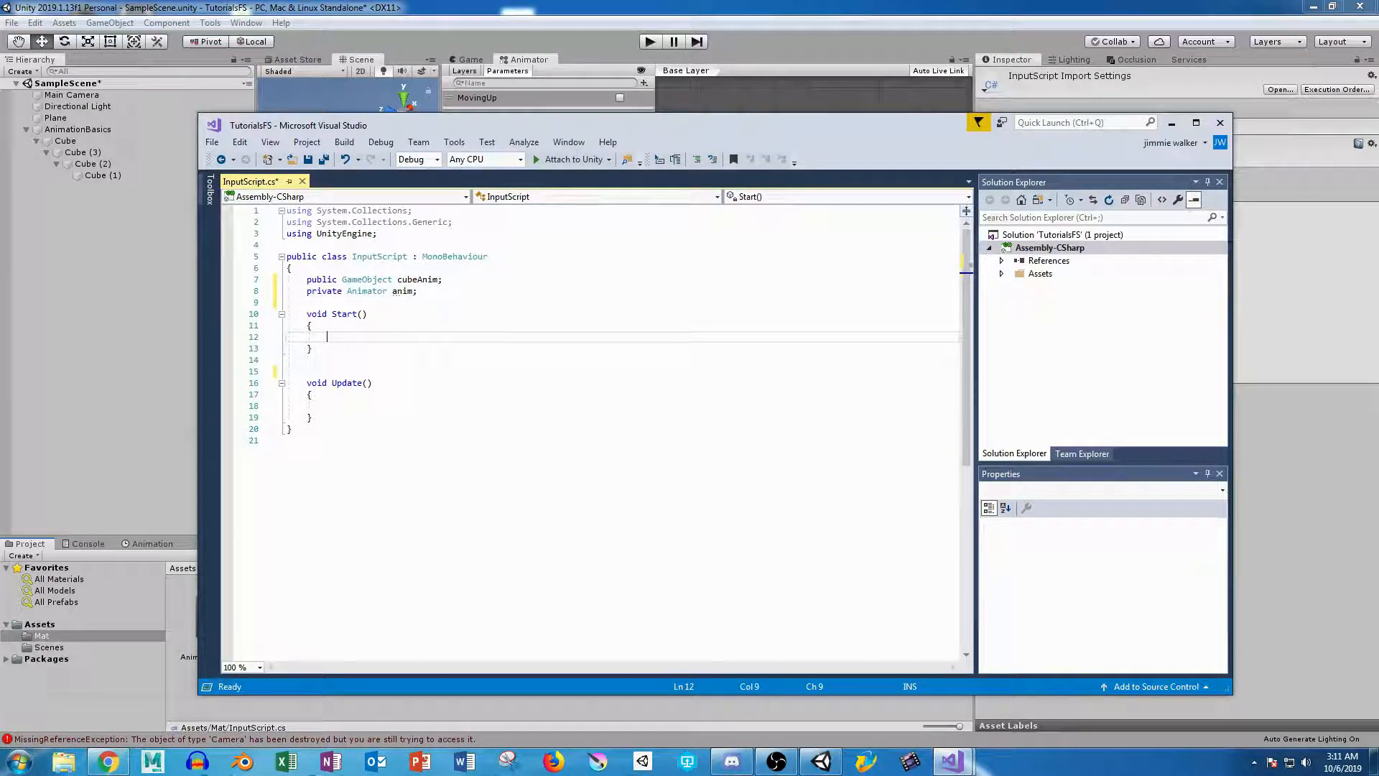
text(anim)
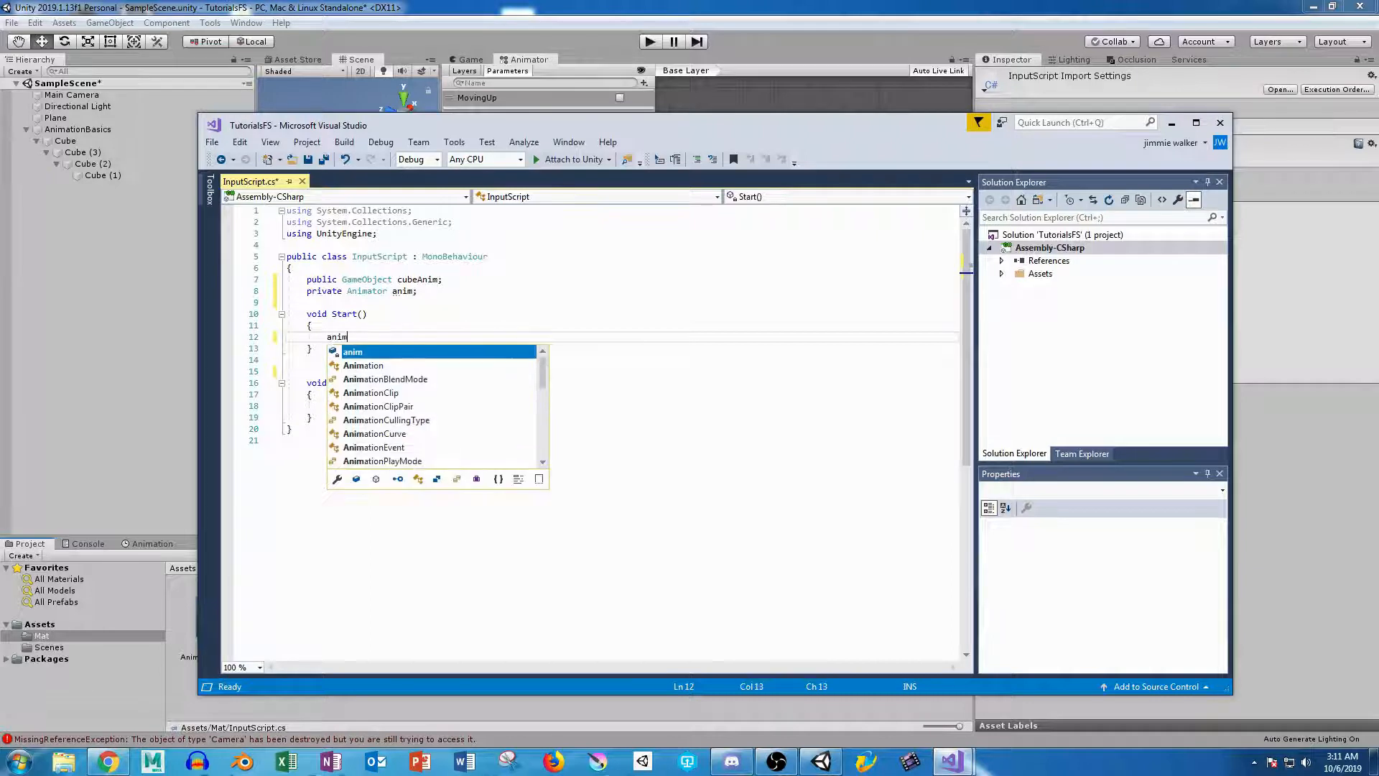
text( = )
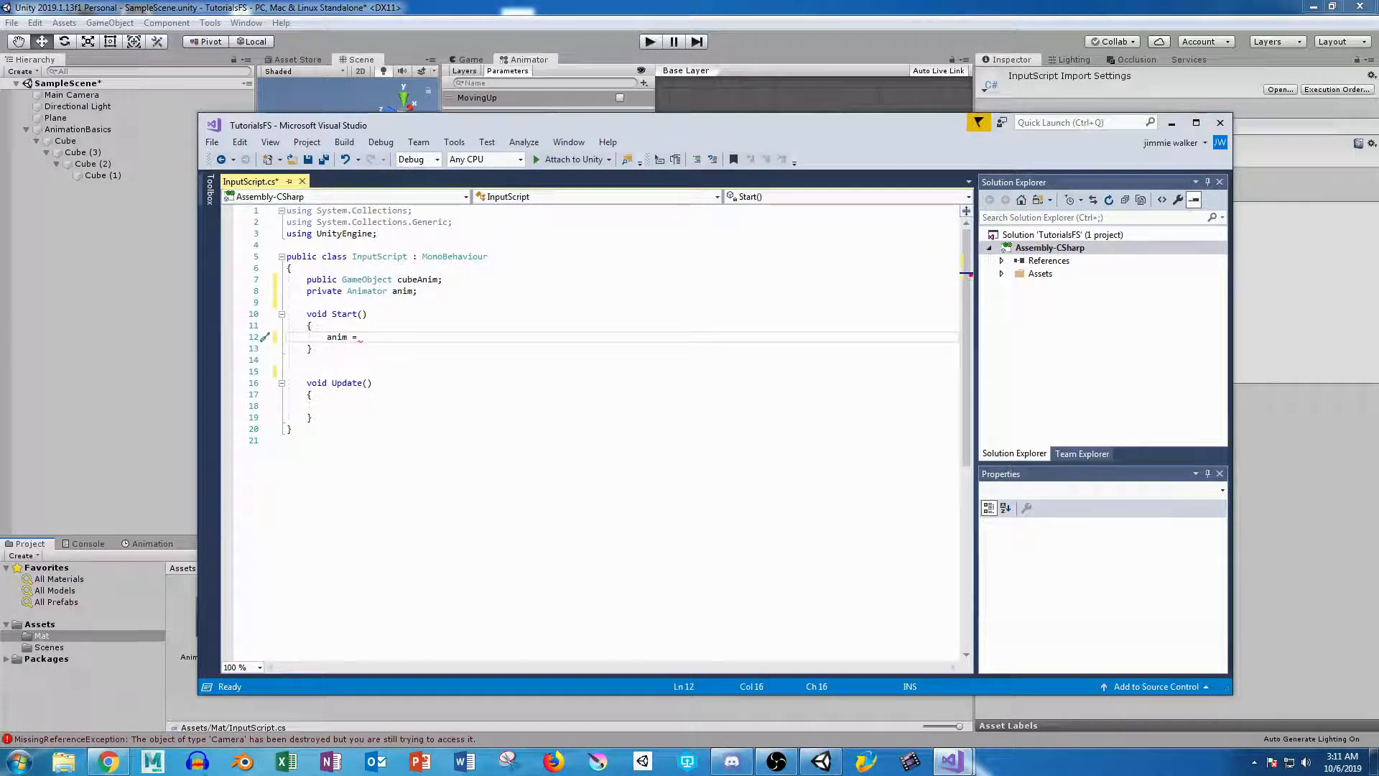
text(cubeA)
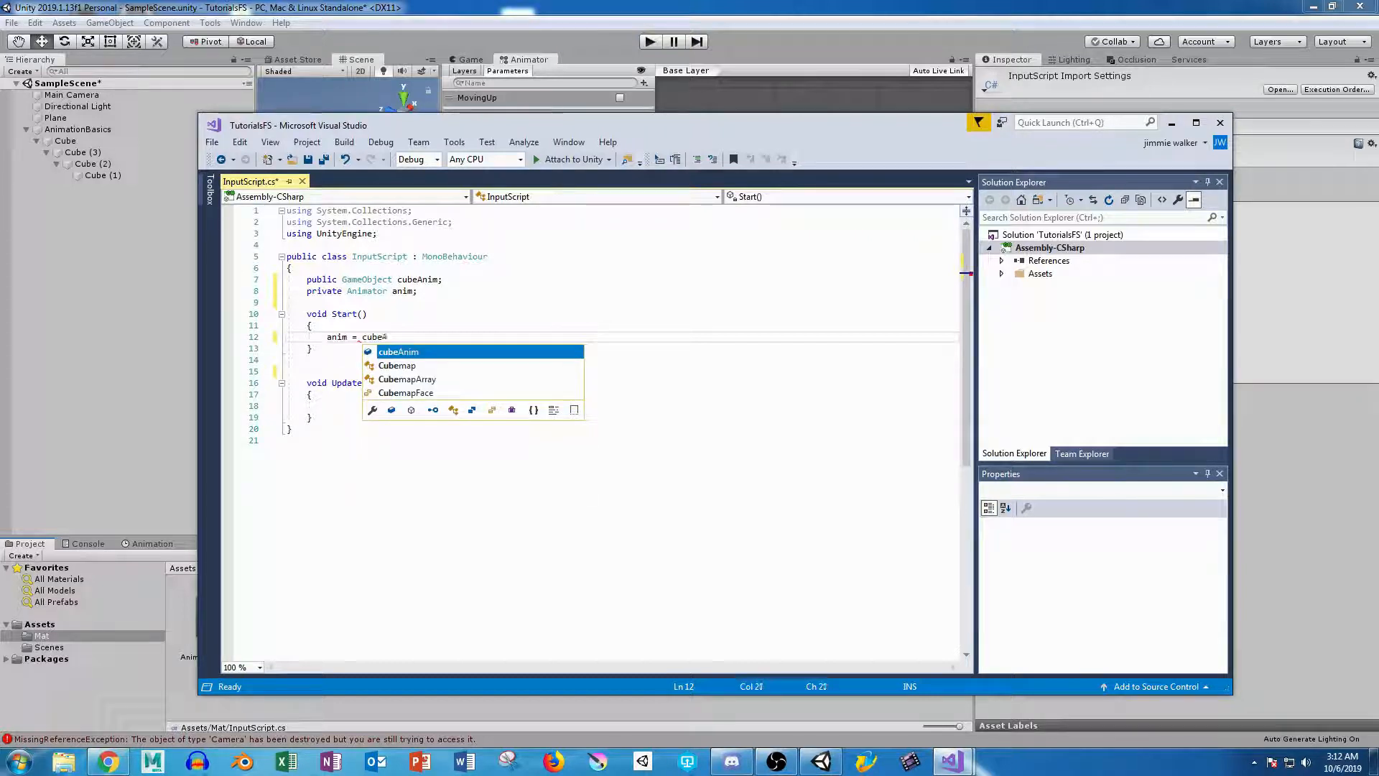
text(nim.Get)
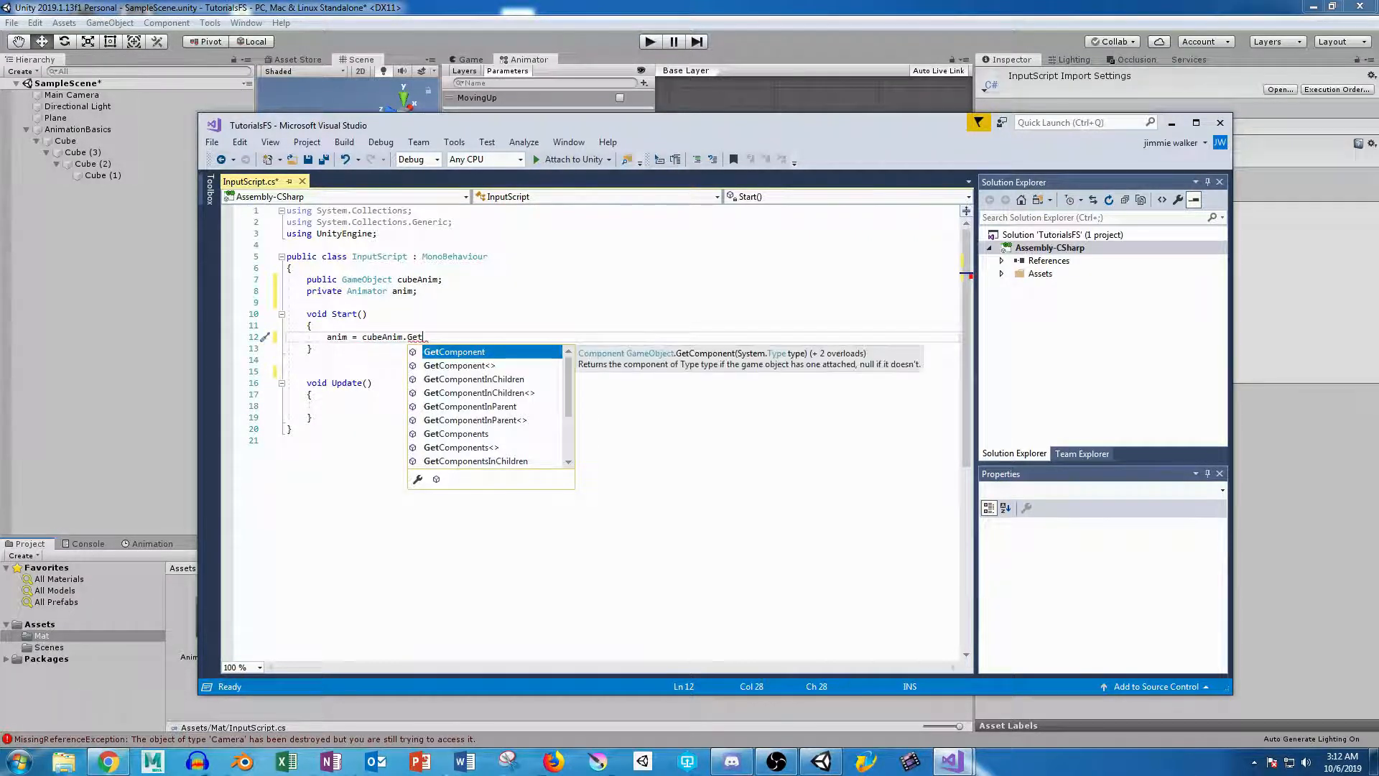
key(Tab)
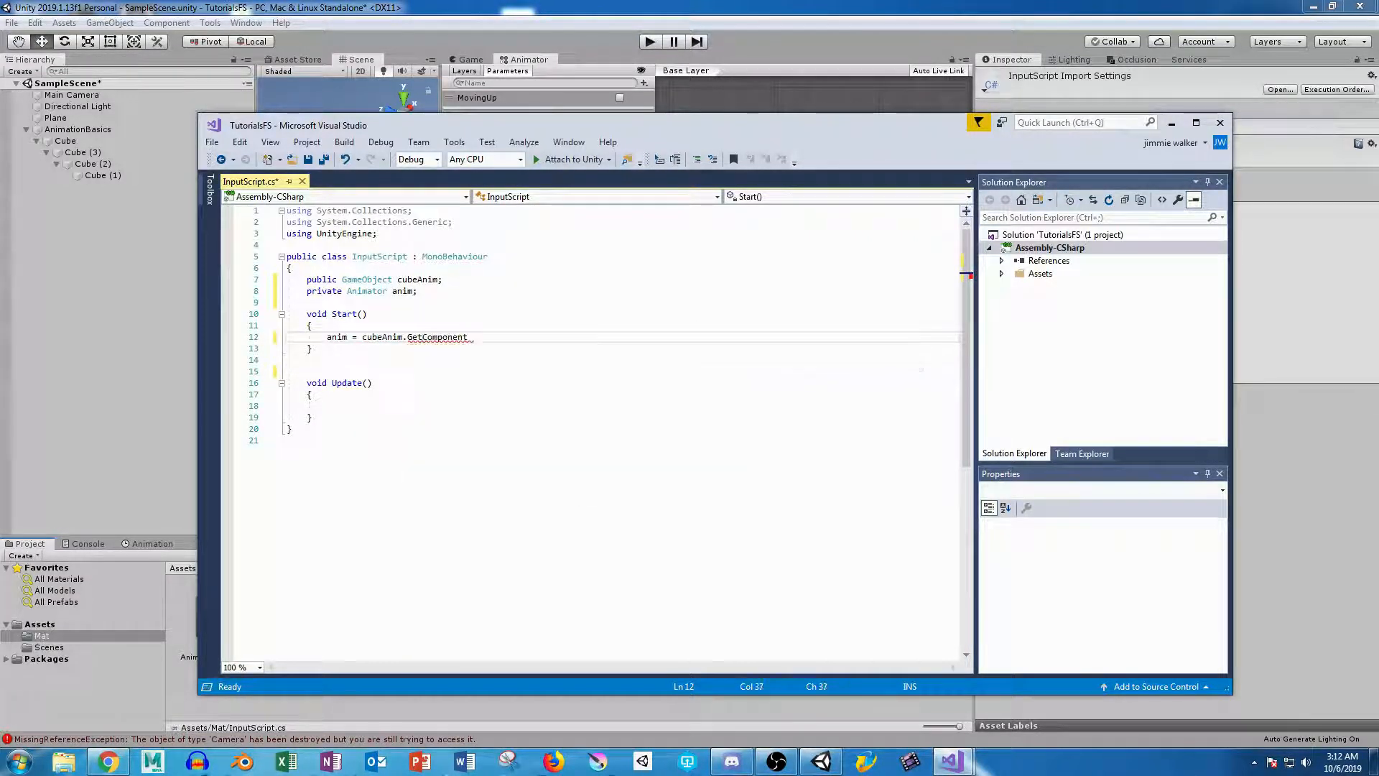
text(<An)
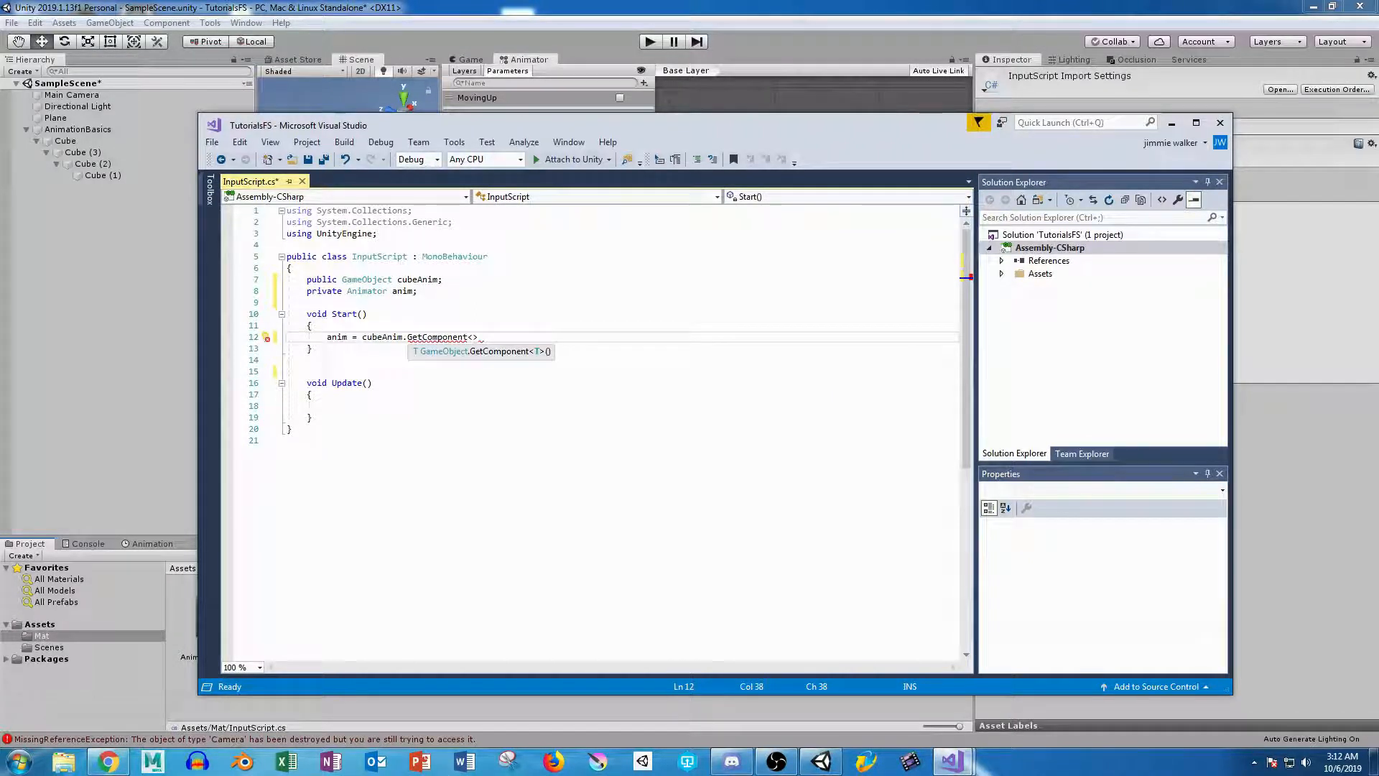
text(imator>)
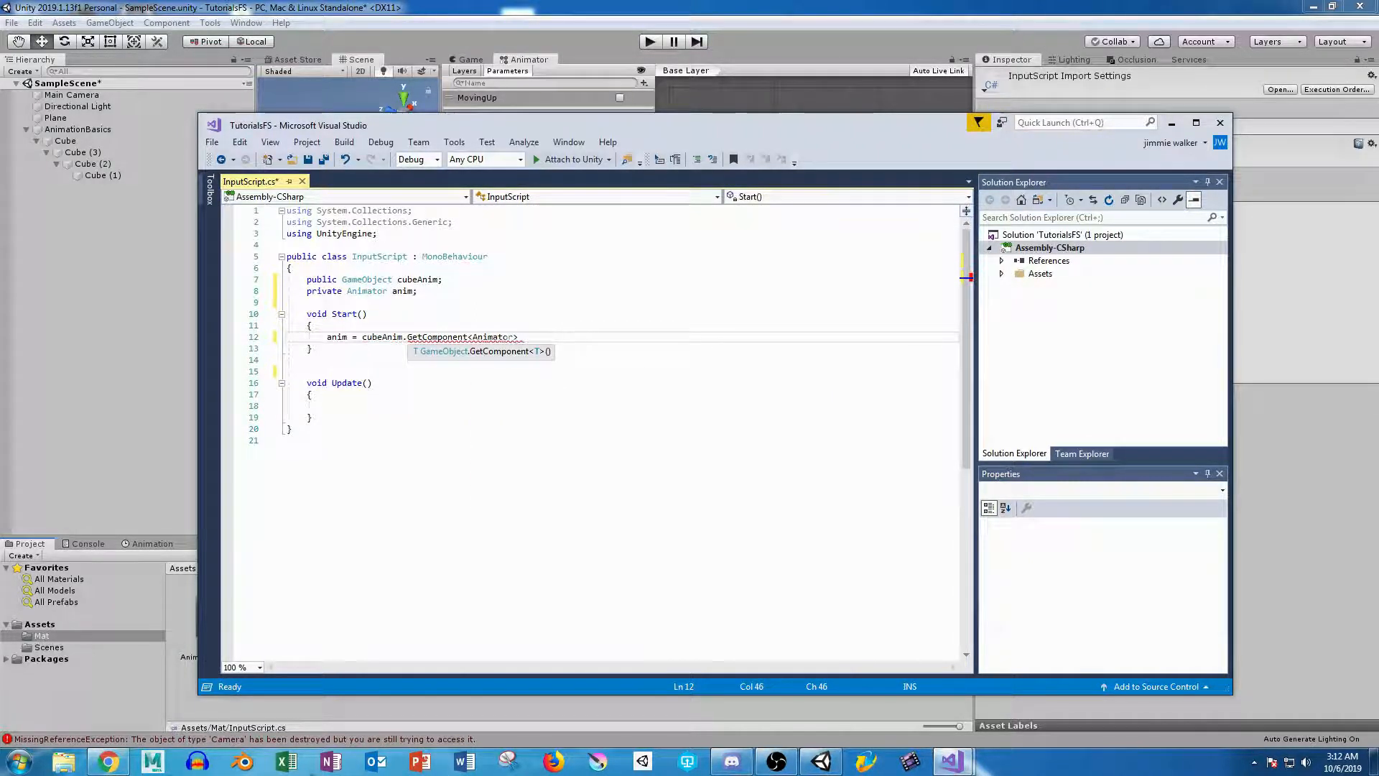
text(();)
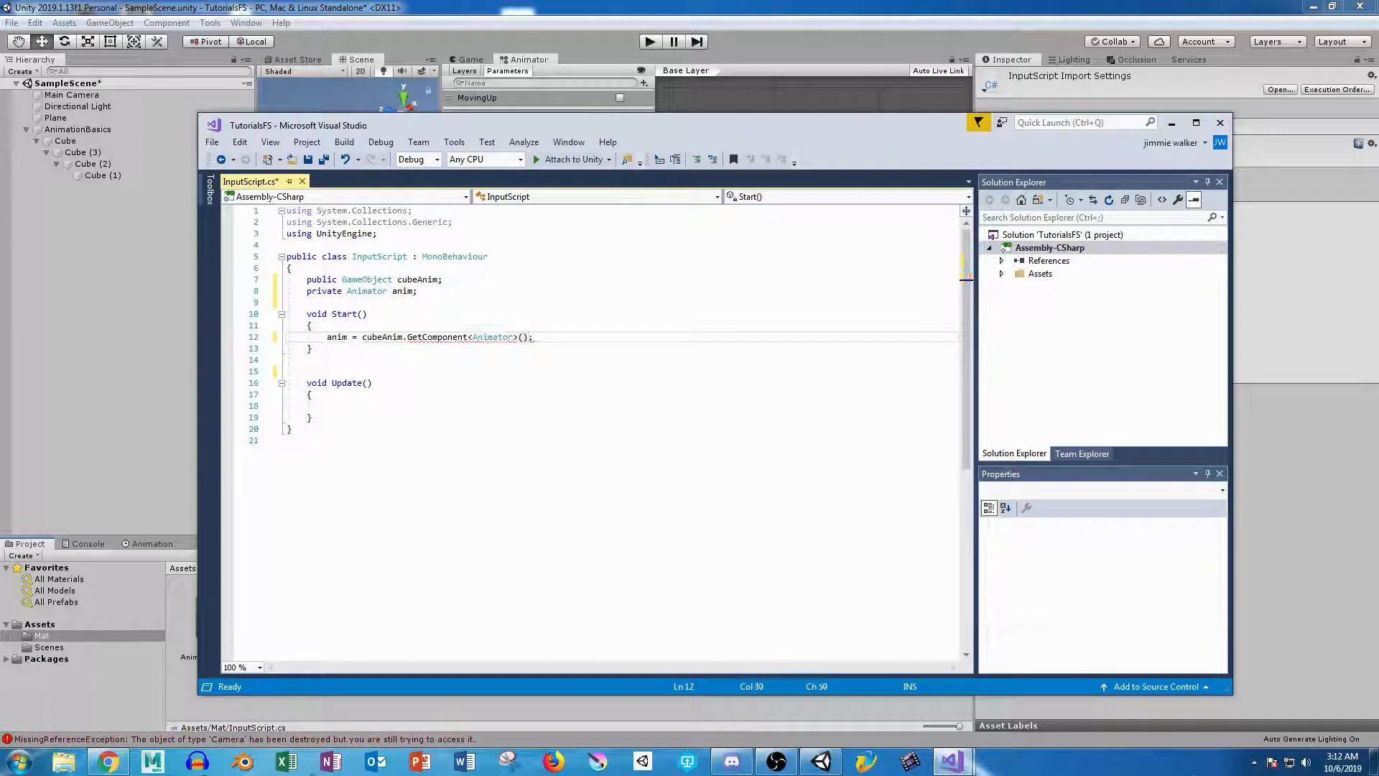
In Update, add an if block that checks Input.GetKeyDown(KeyCode.Space).
click(327, 406)
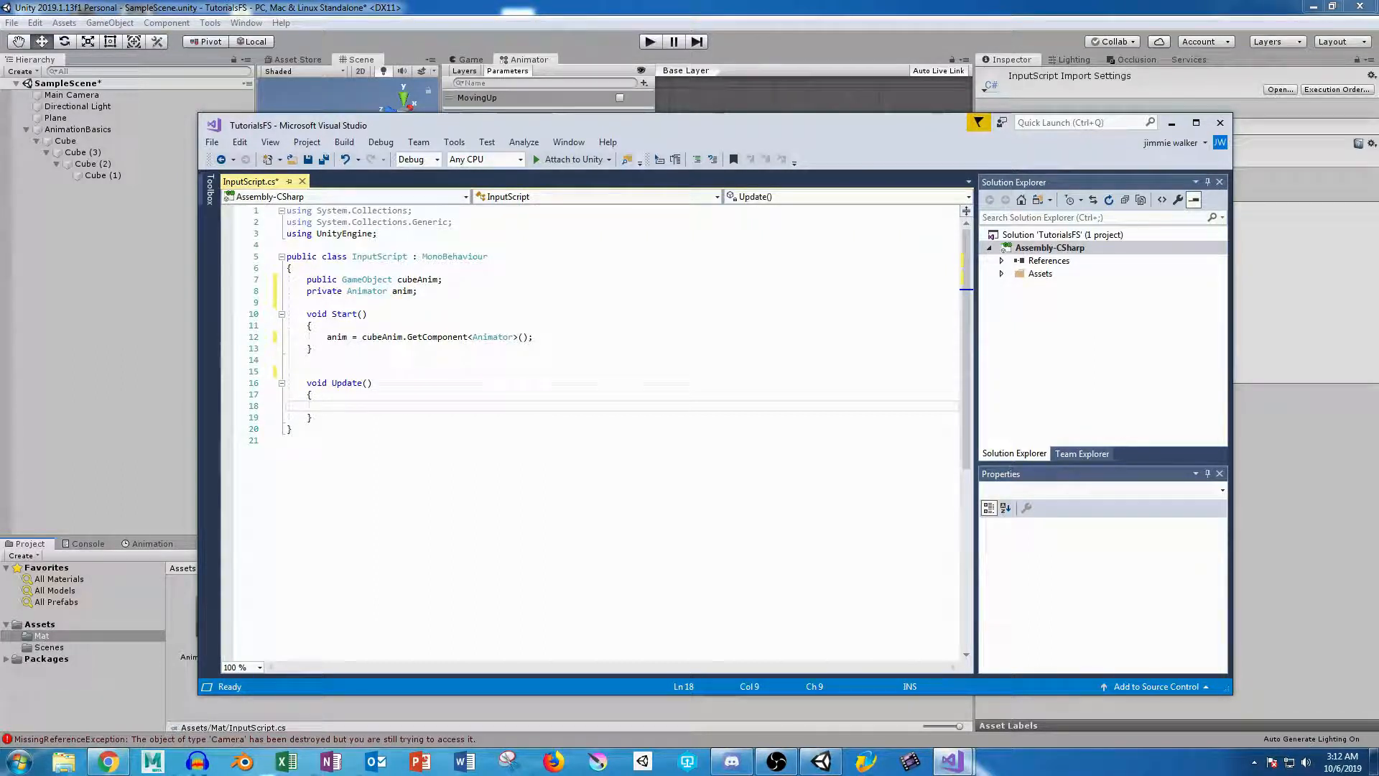
text(if()
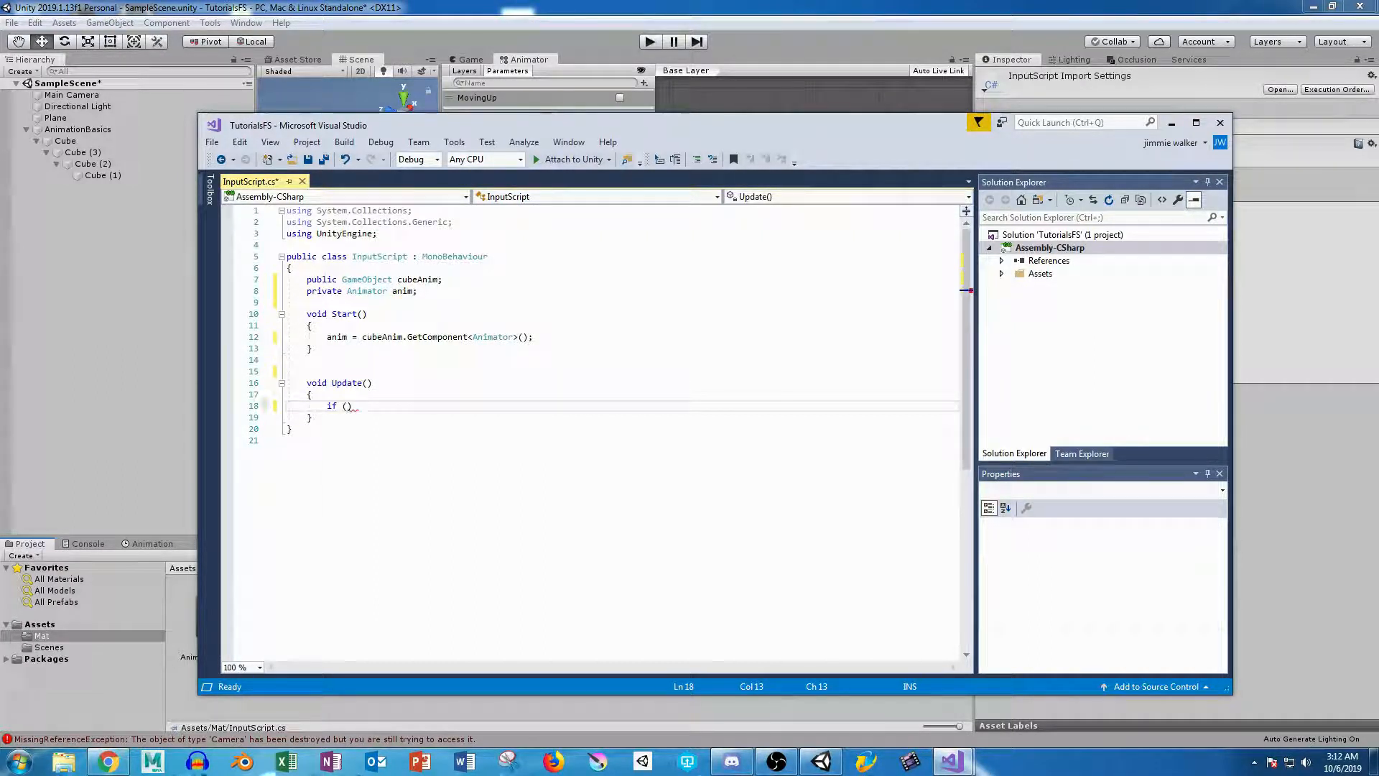
text(Input.Get)
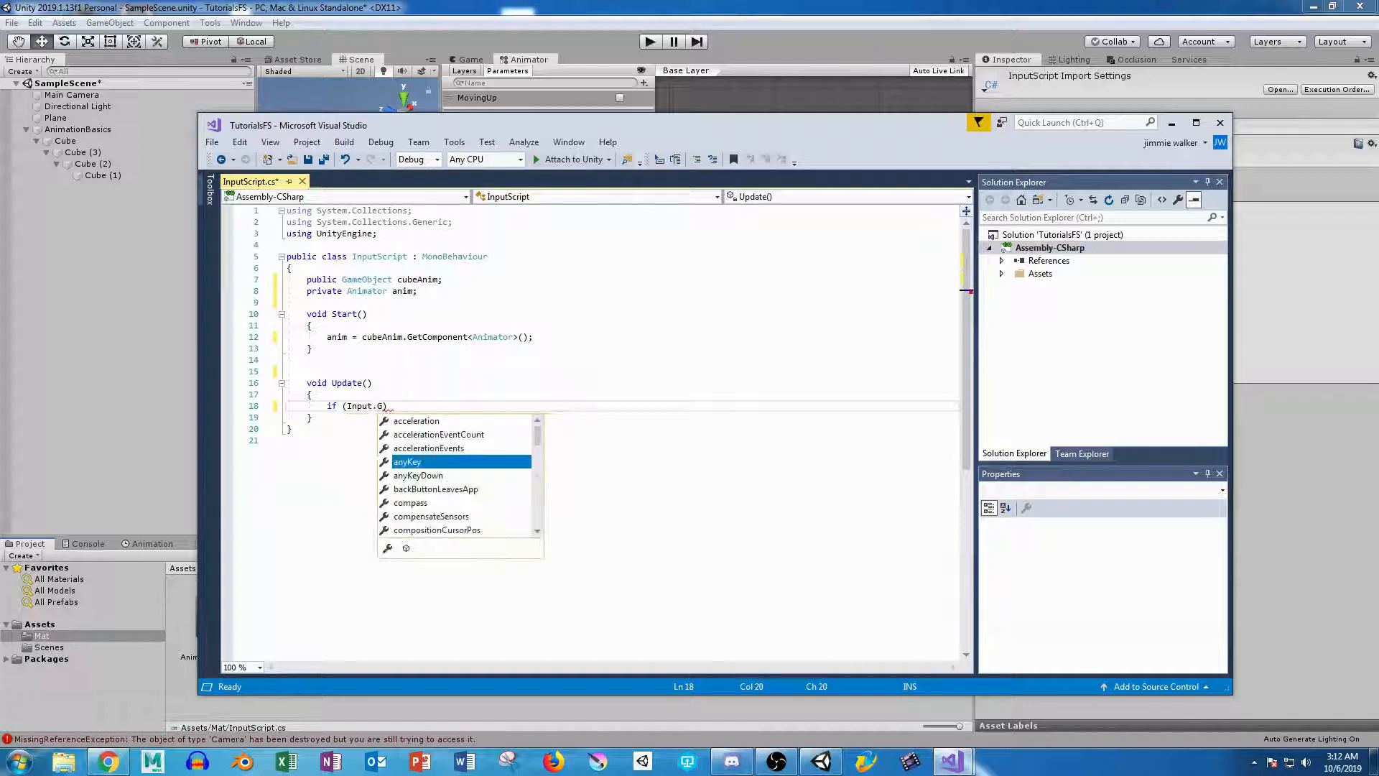
text(KeyDow)
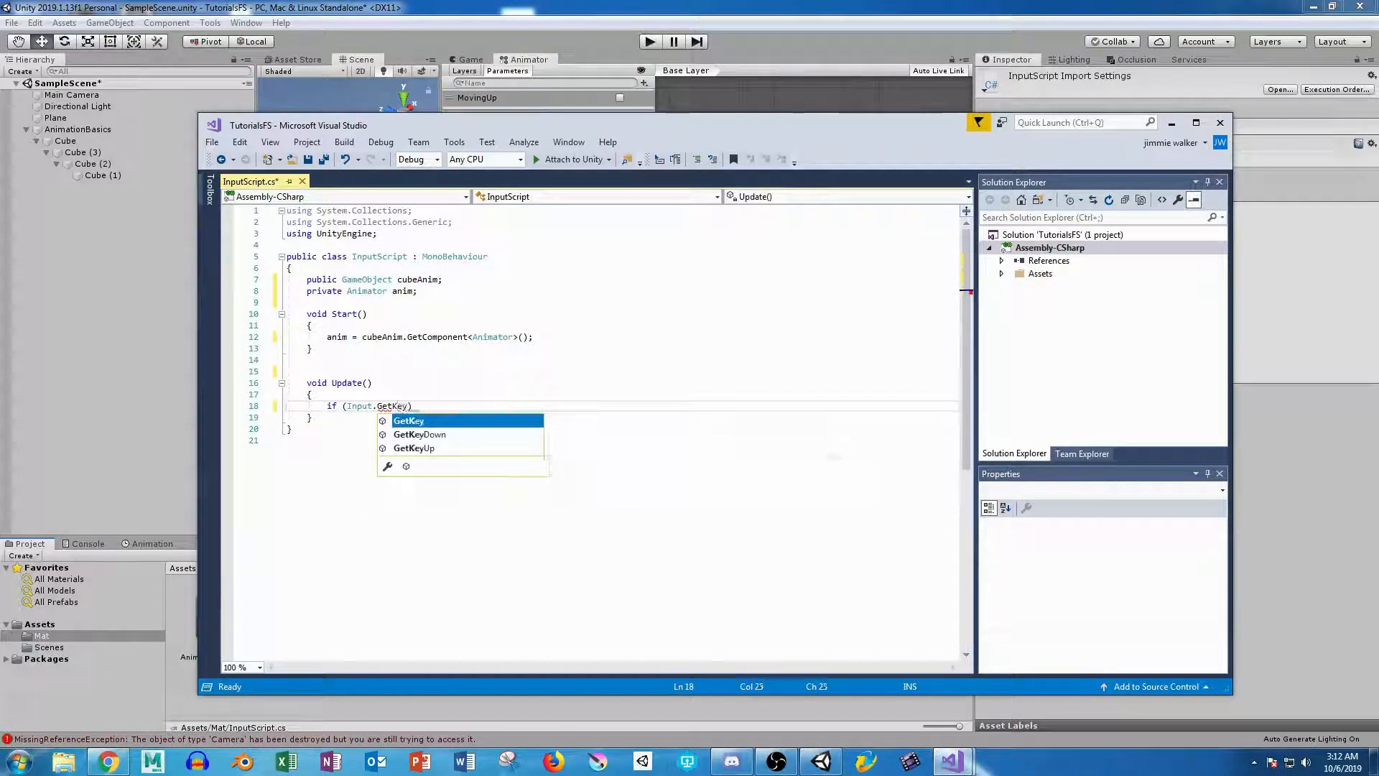
text(n)
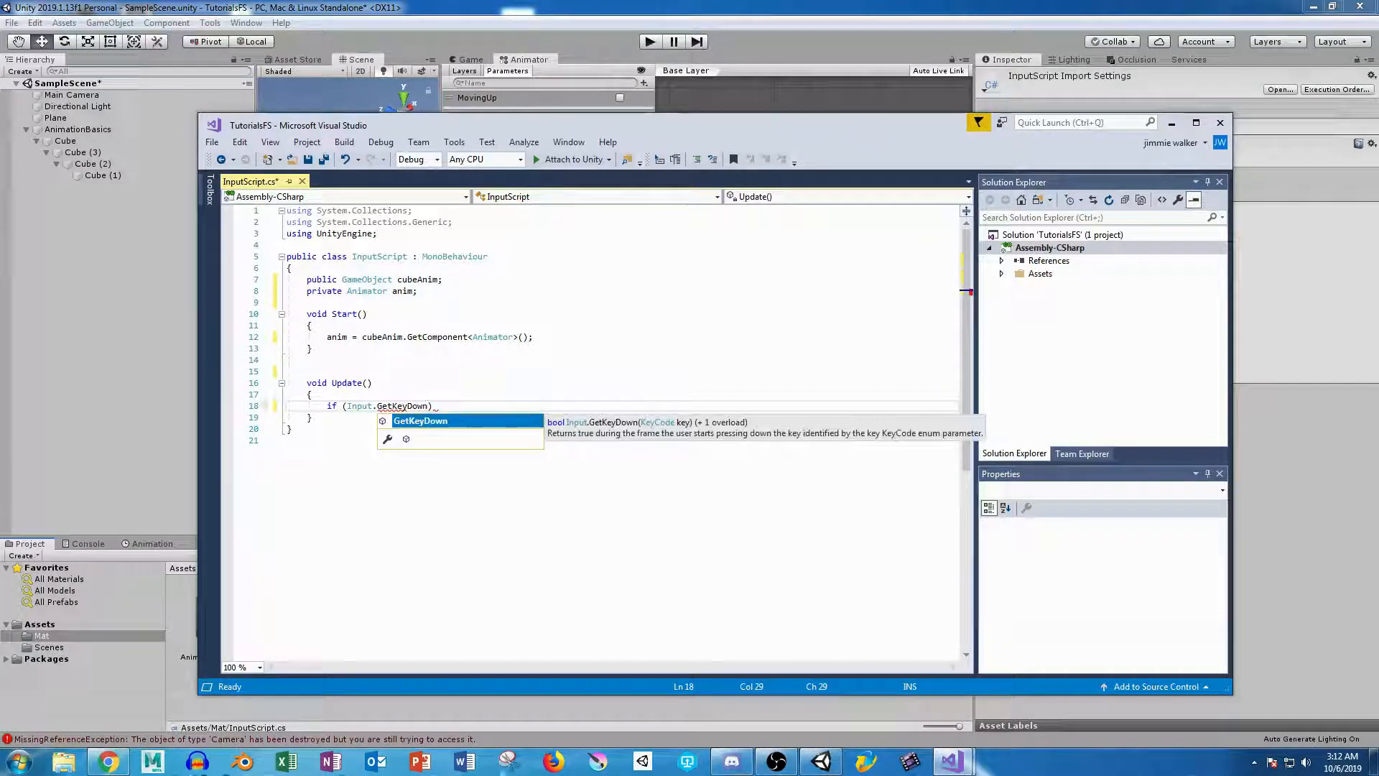
text((KeyCode.)
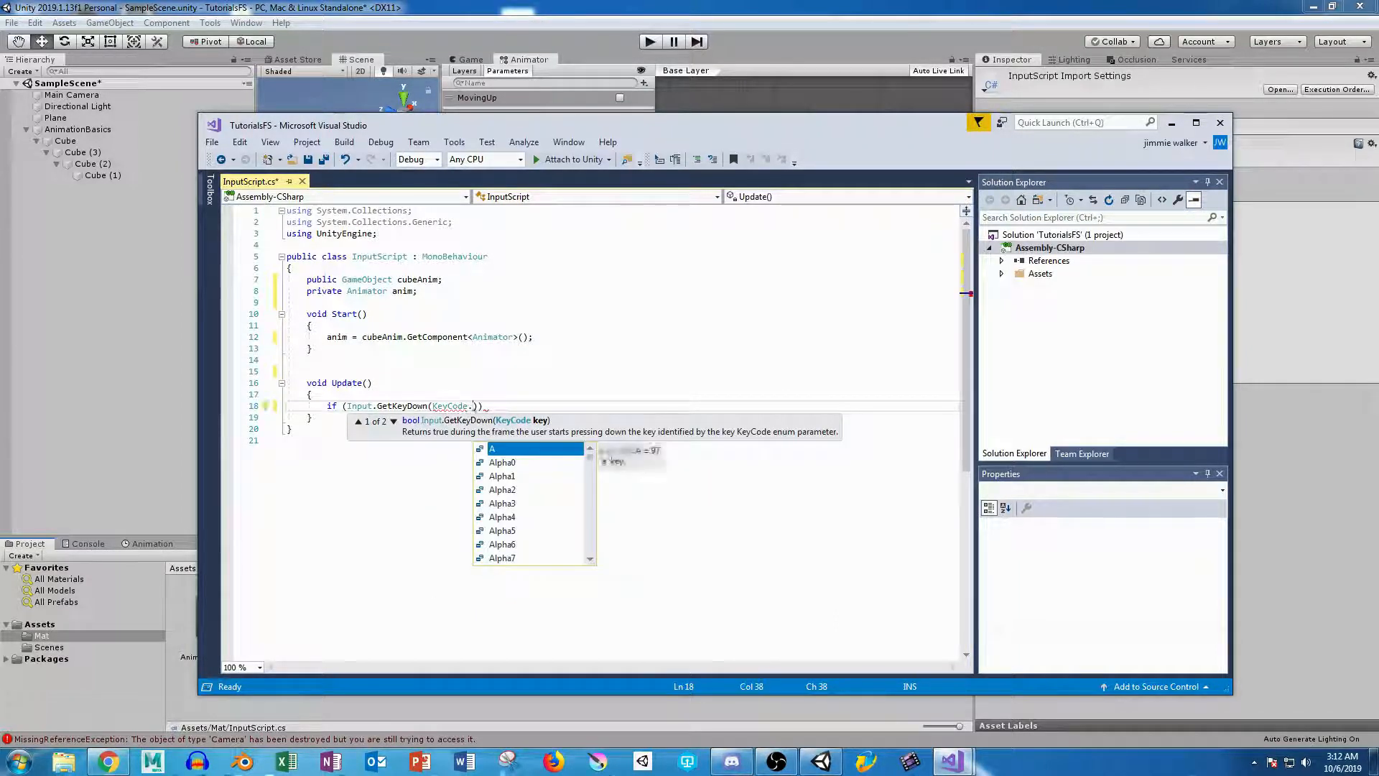
text(Space)))
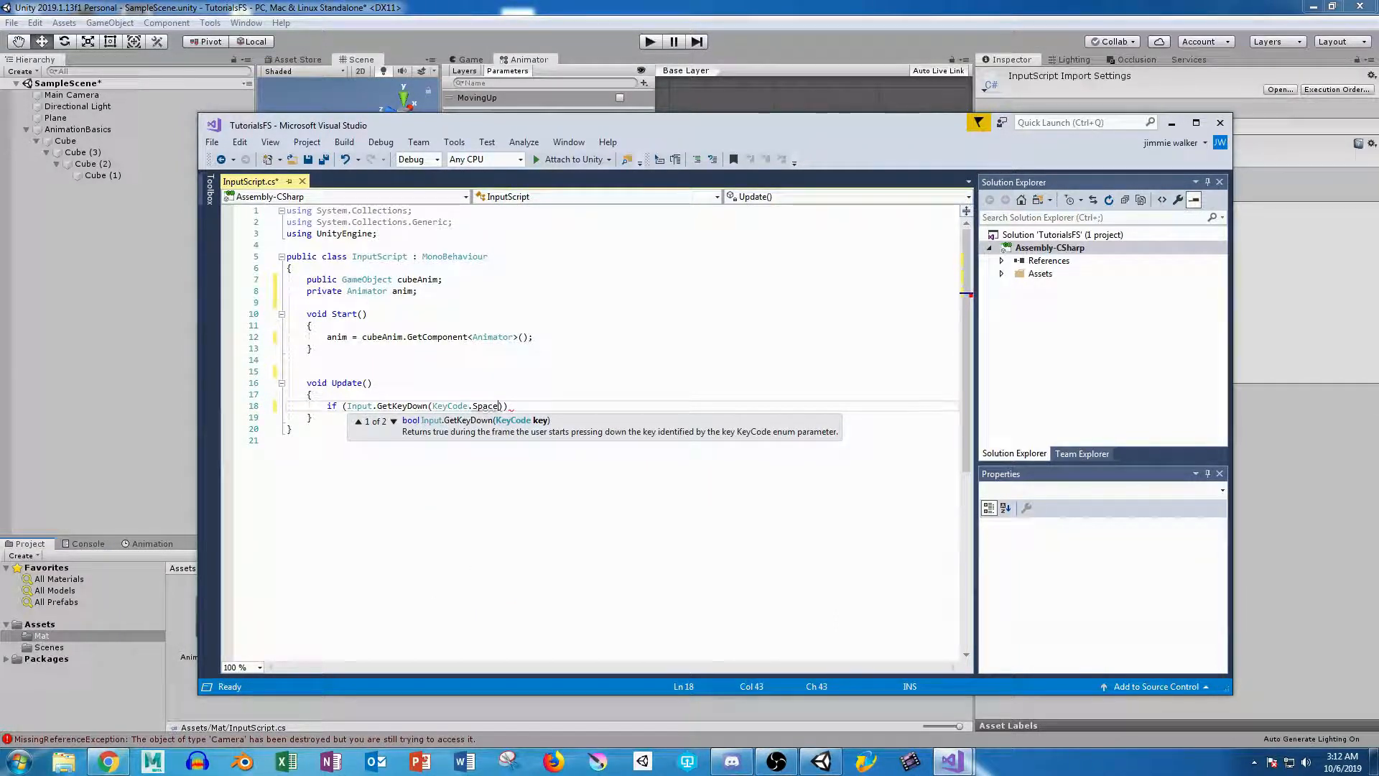
text( {)
key(Return)
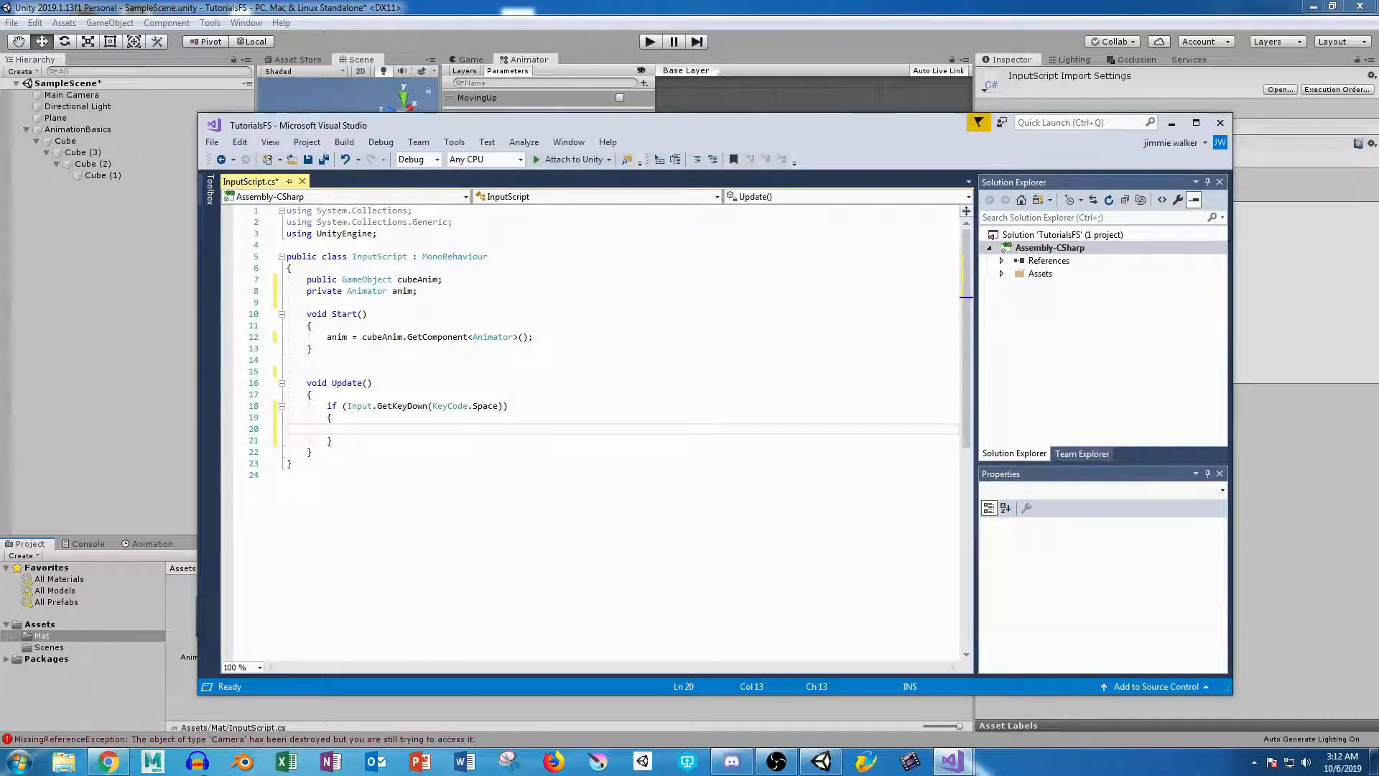
Inside the Space key block, add a nested if block with the condition anim.GetBool("movingUp") == false.
text(if ()
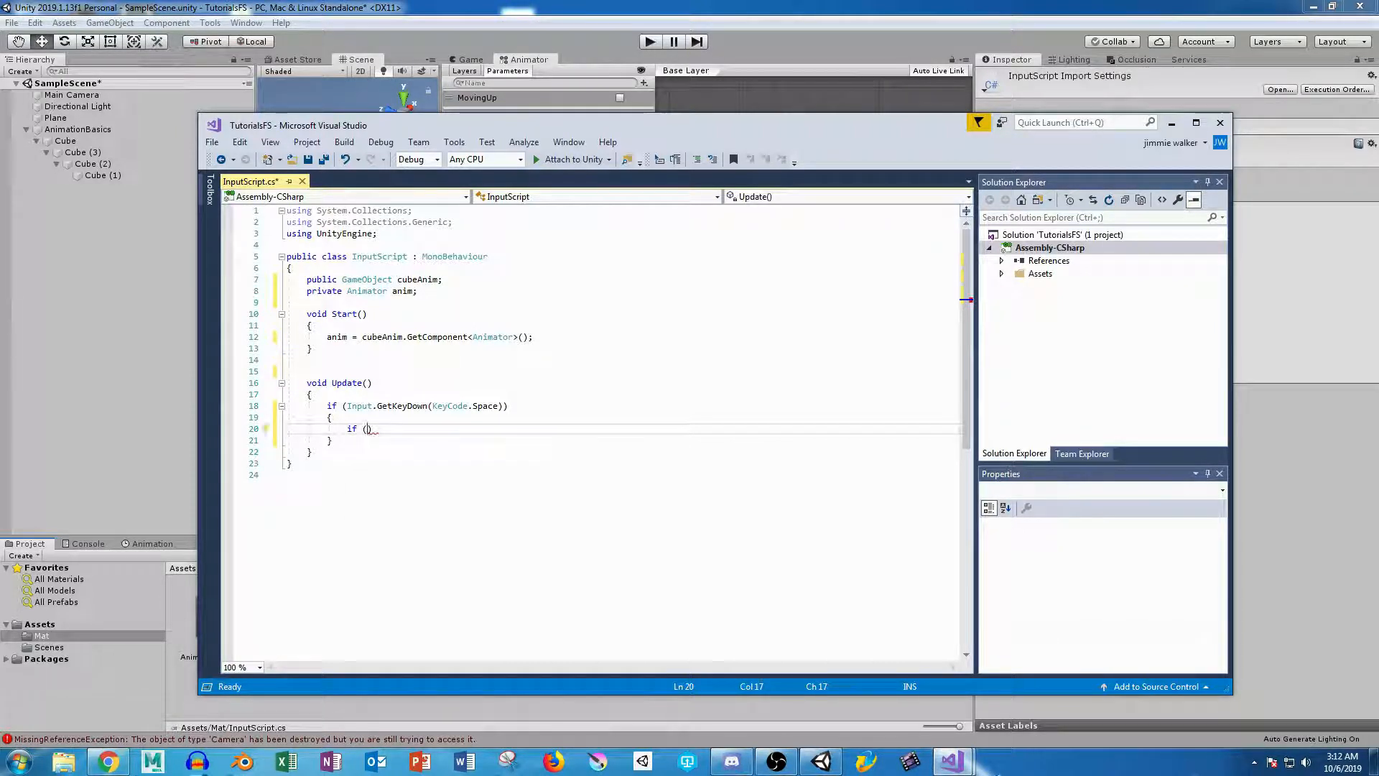
text(An)
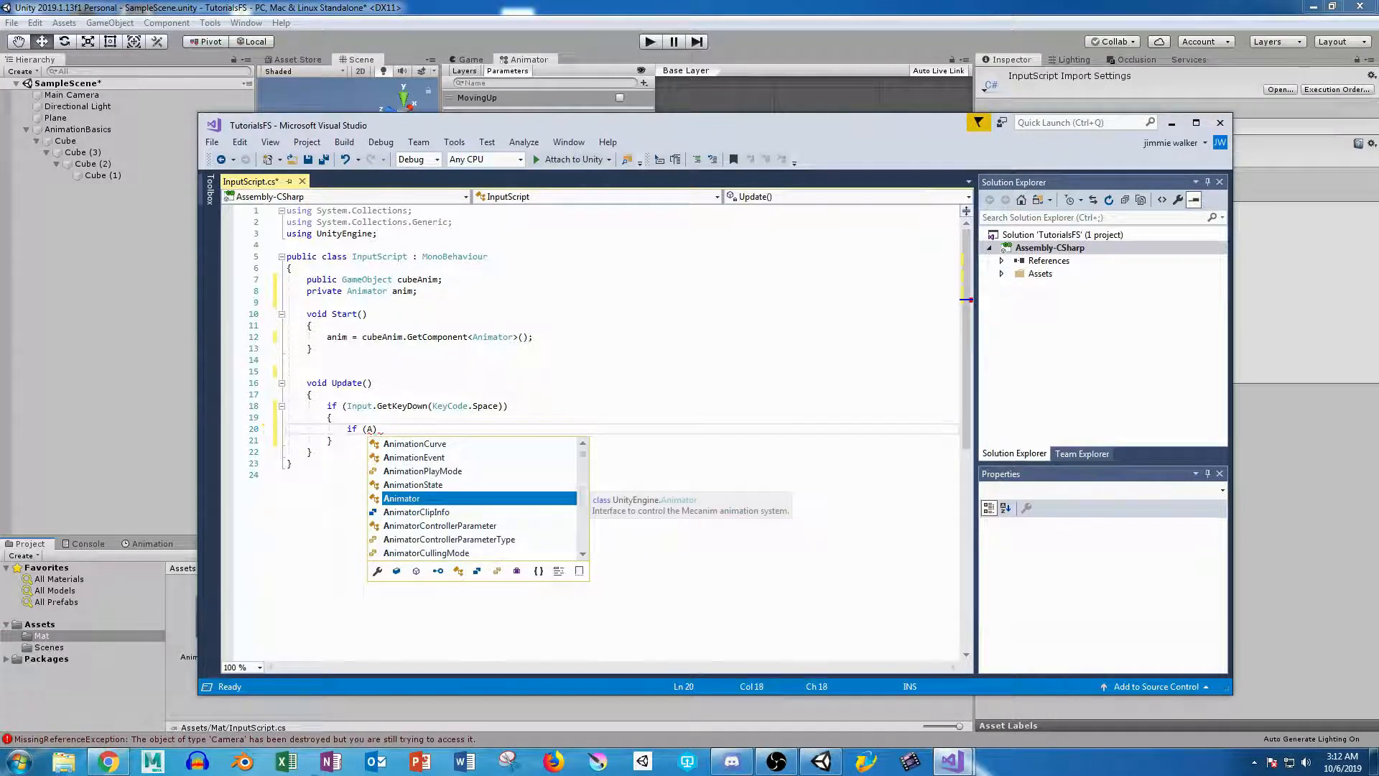
key(BackSpace)
key(BackSpace)
text(anim)
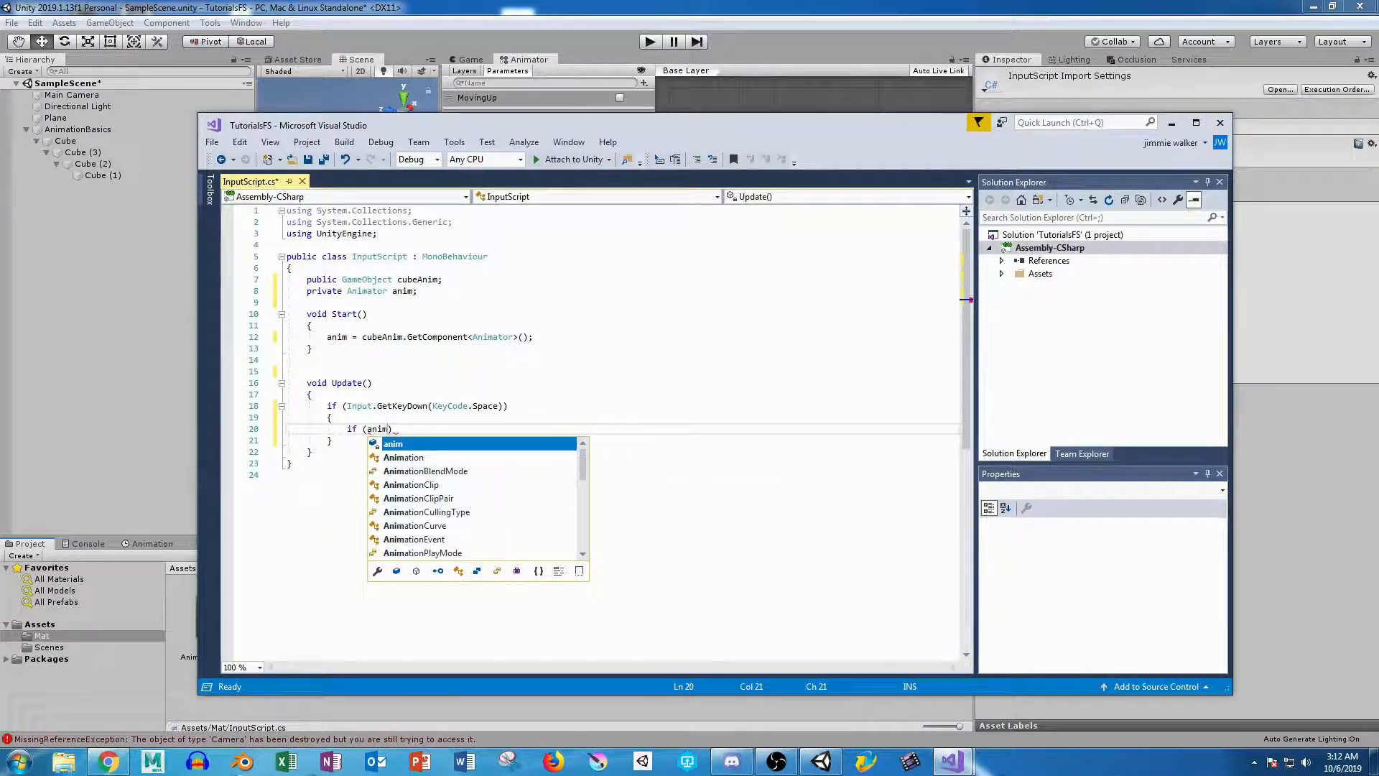
text(.Get)
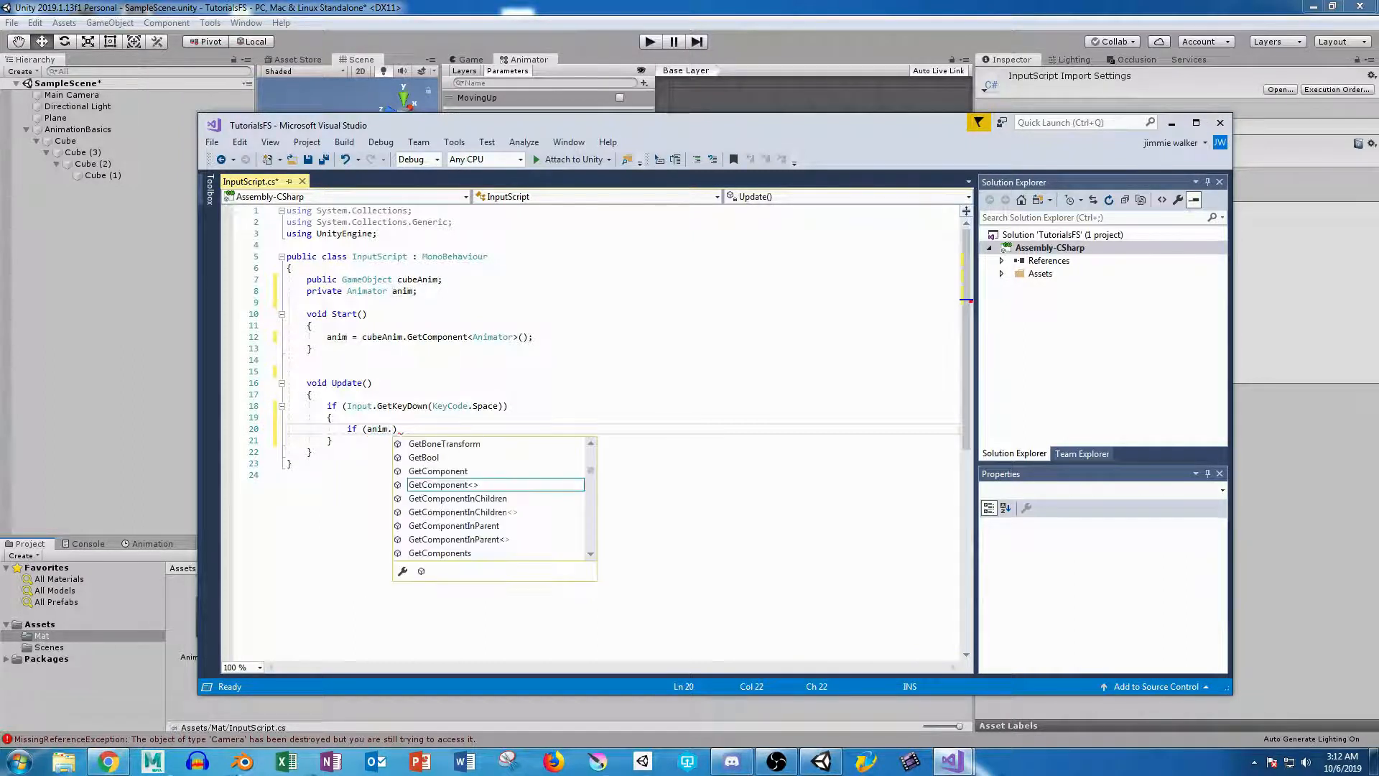
text(Bool)
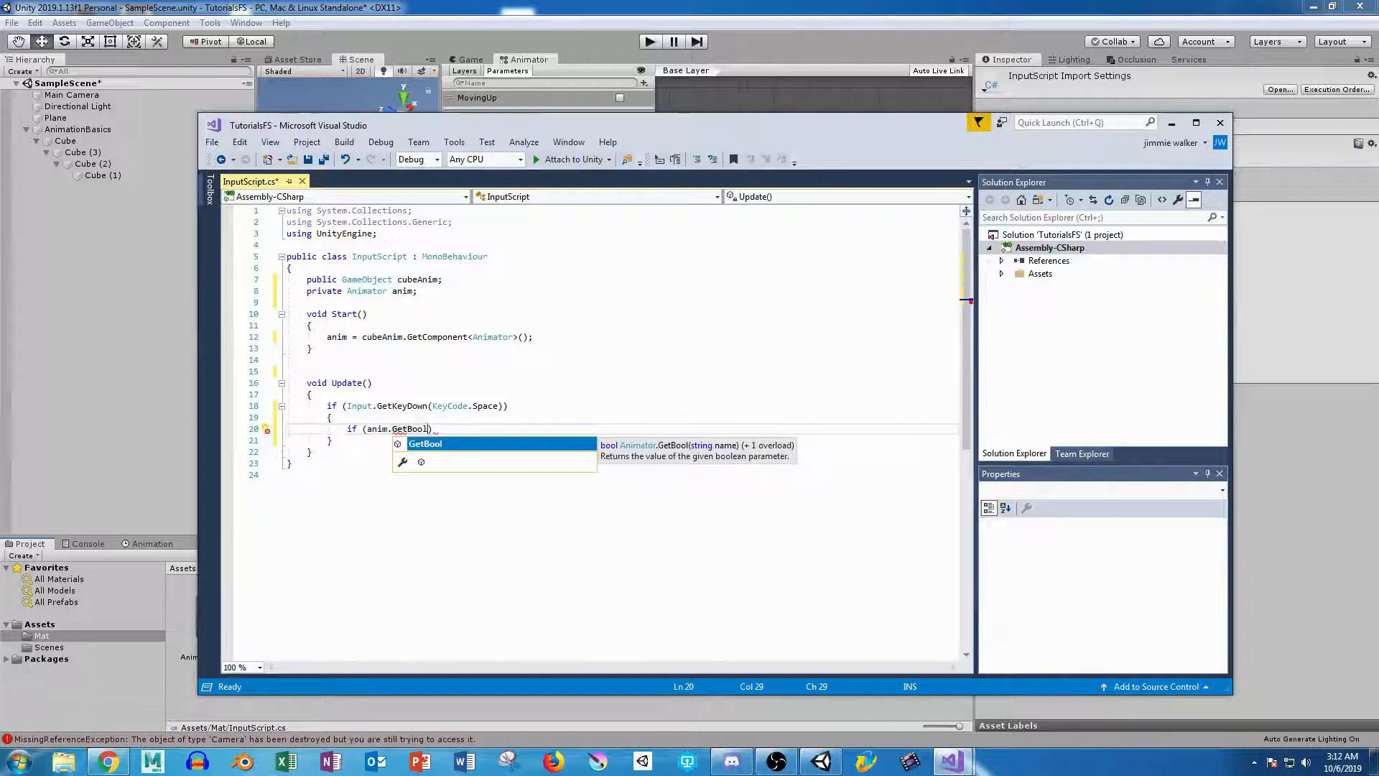
text((")
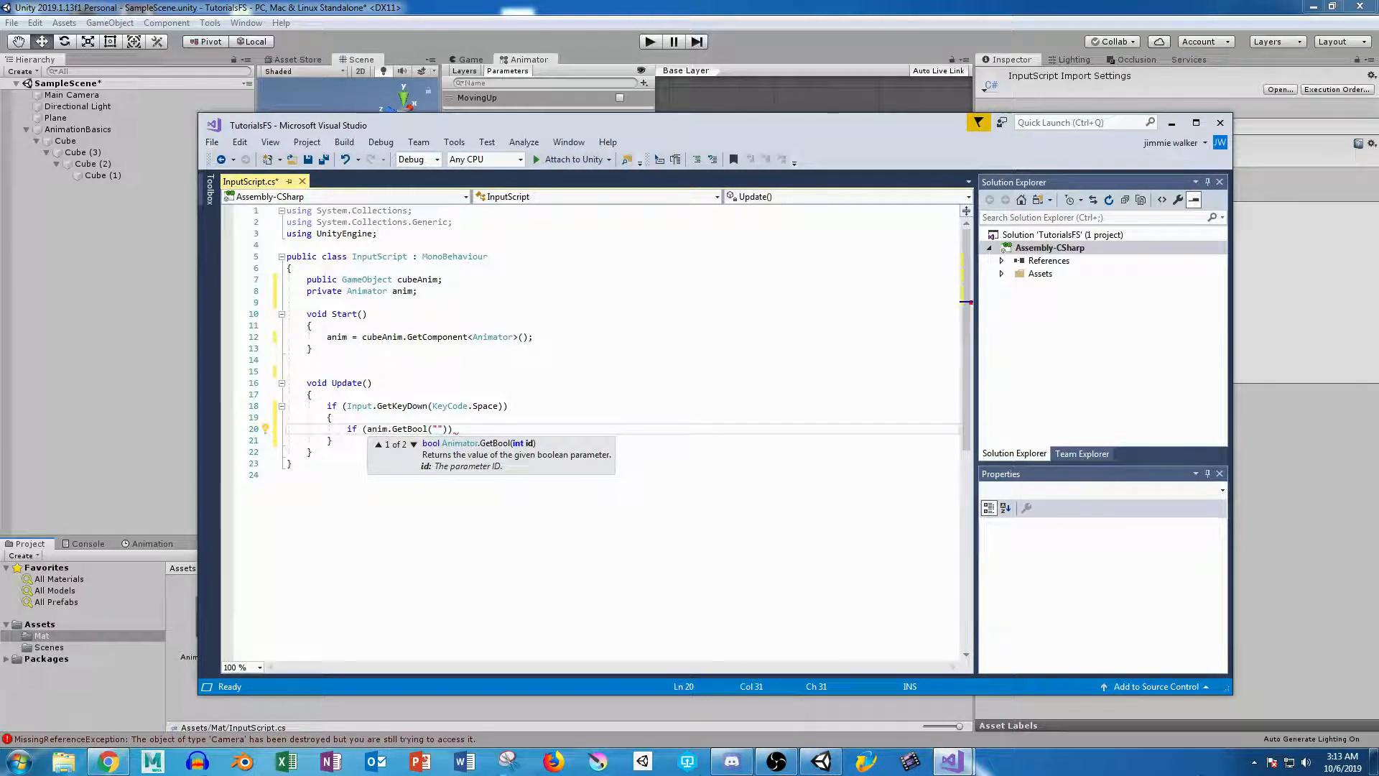
text(movingUp)
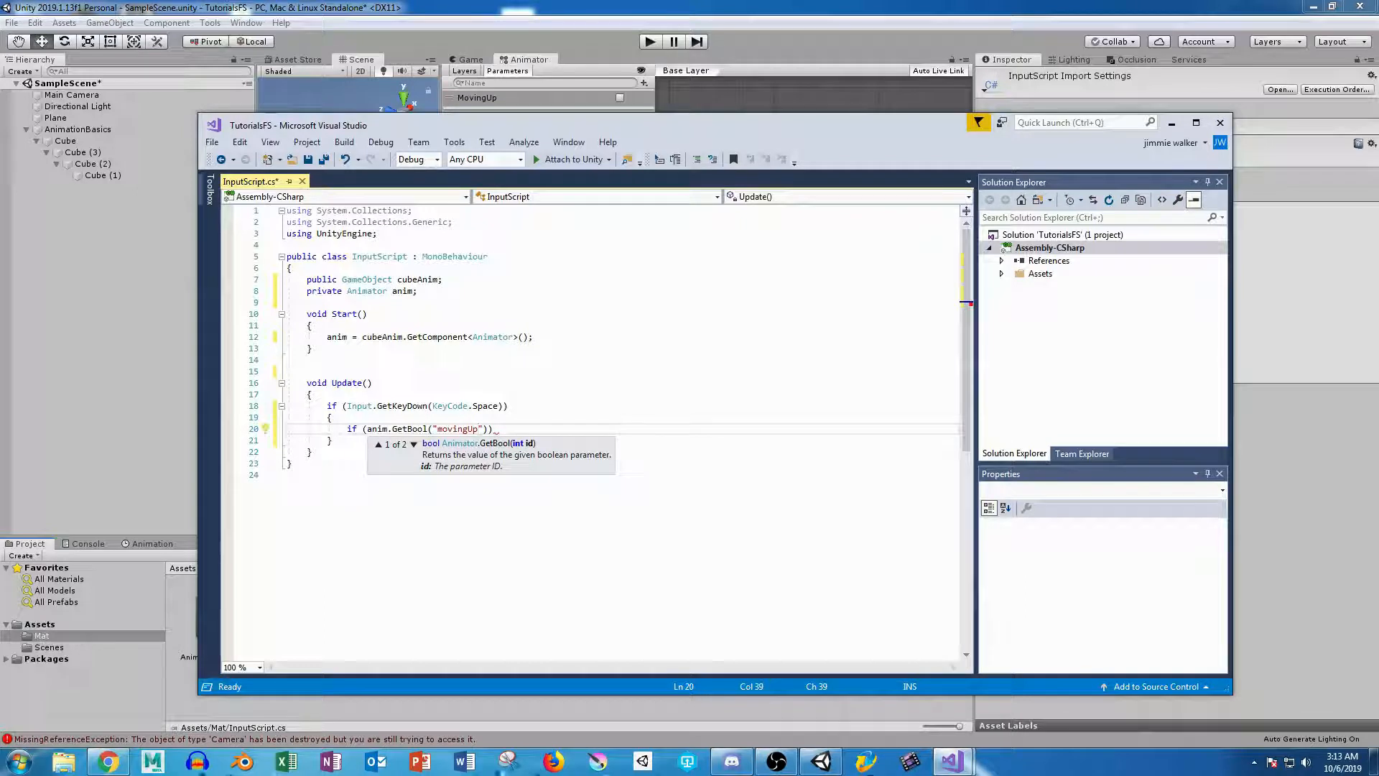
text("))
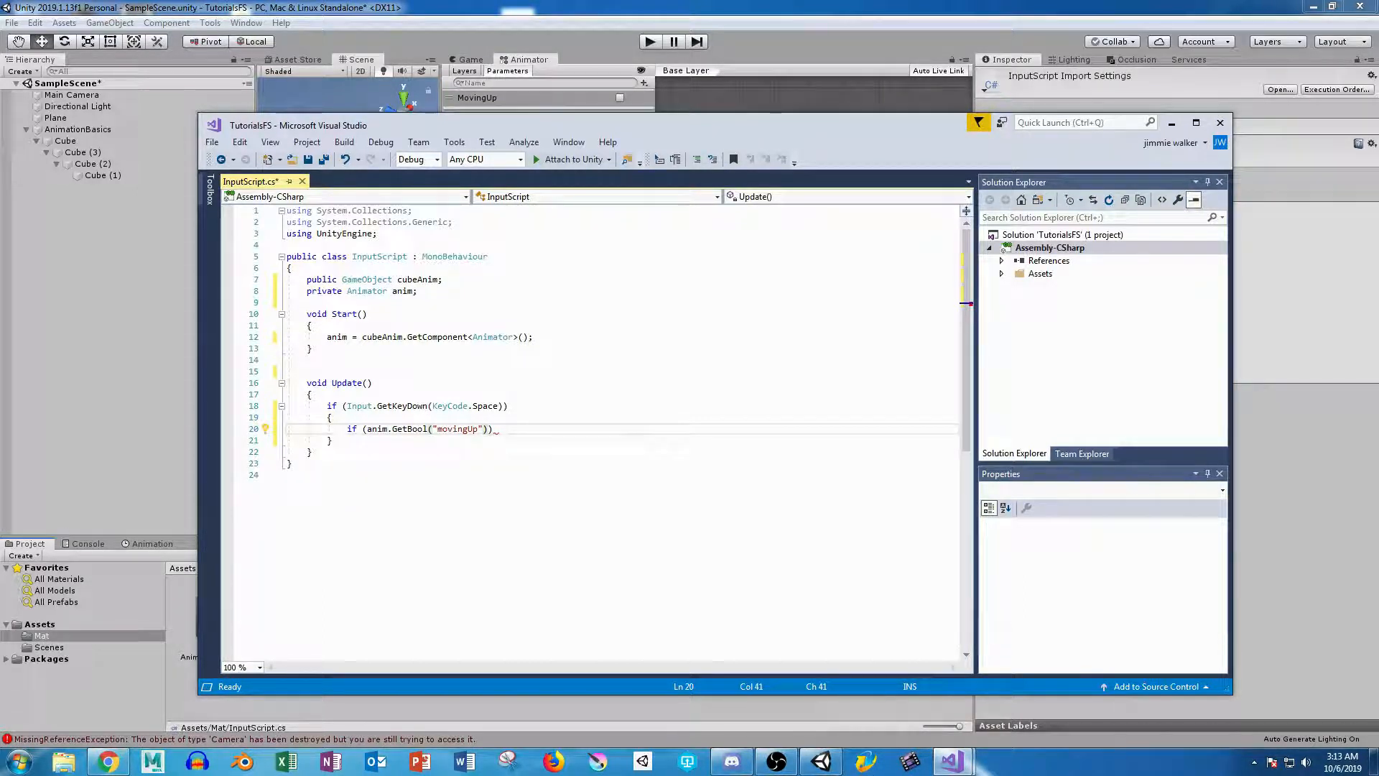
text( == )
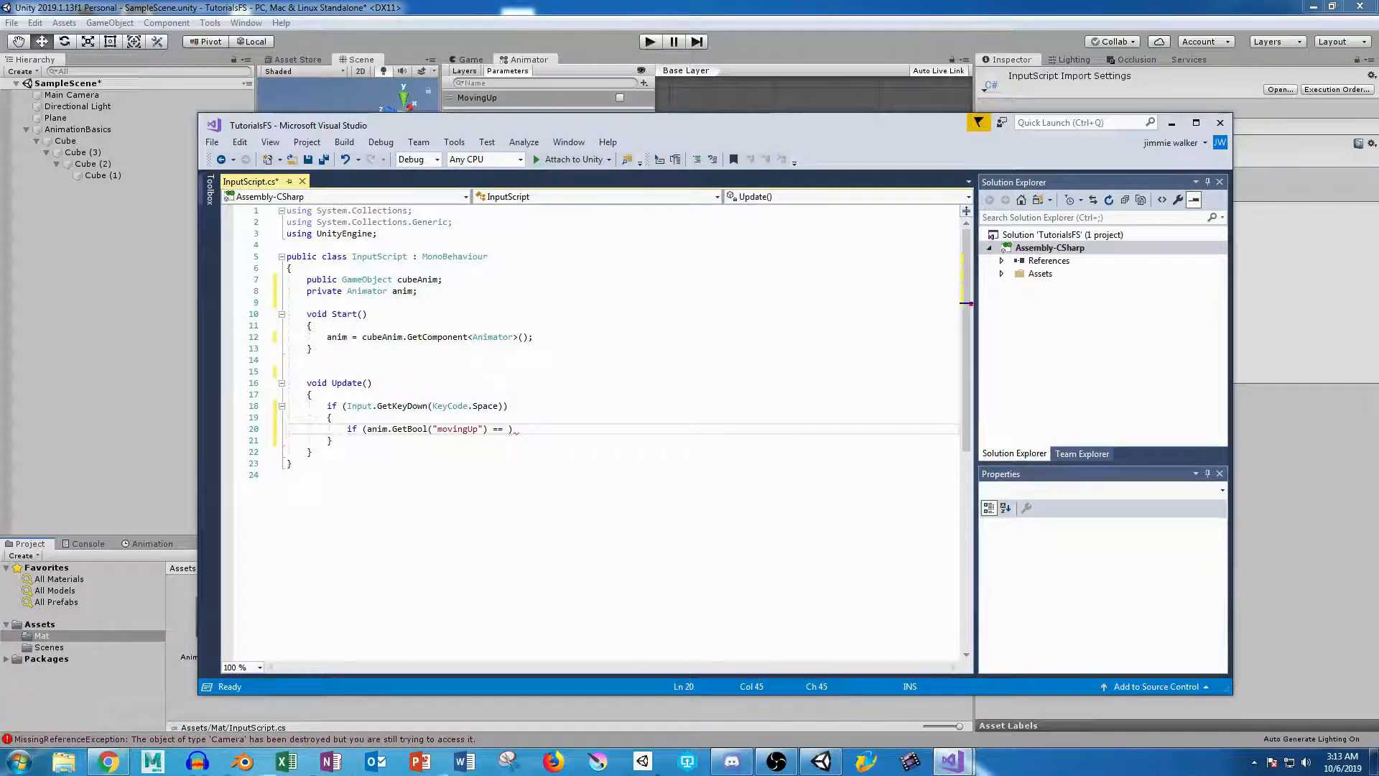
text(false))
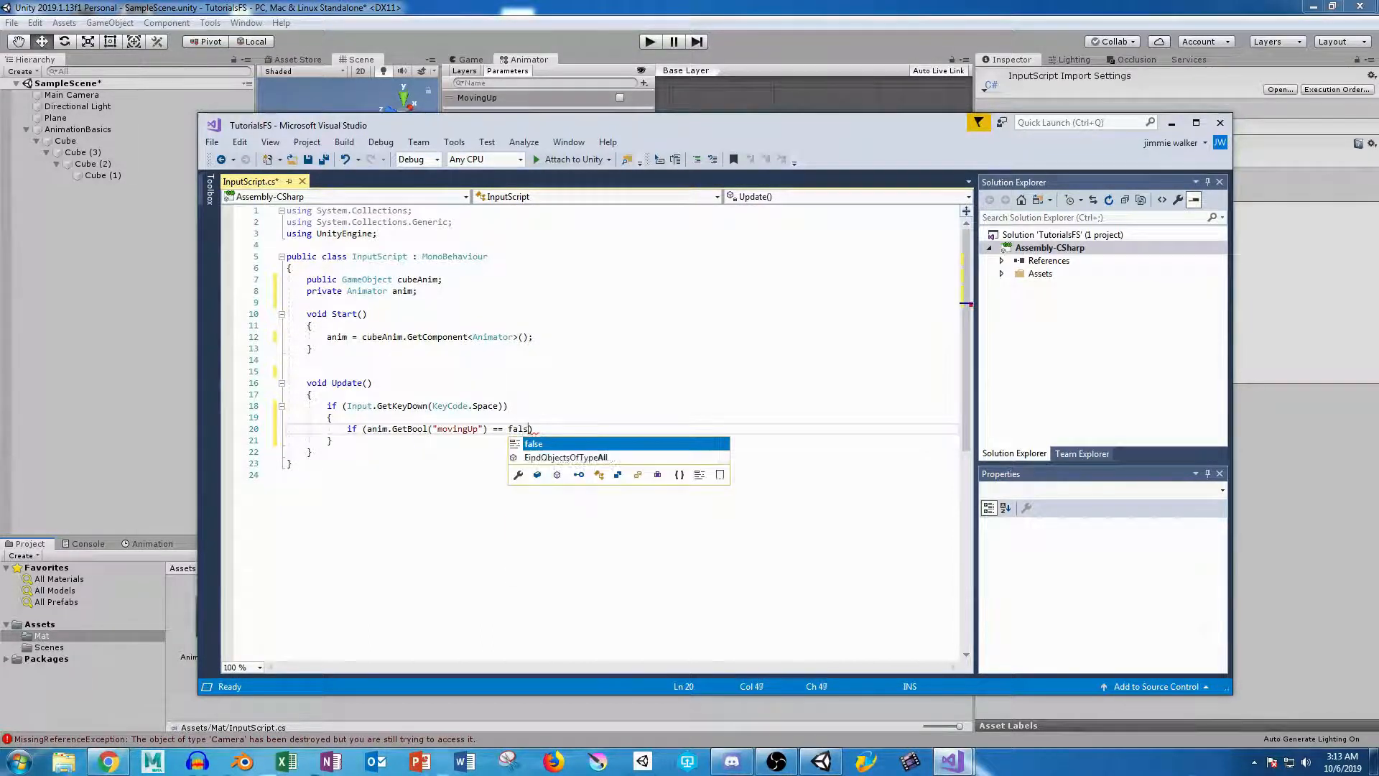
key(Return)
text({)
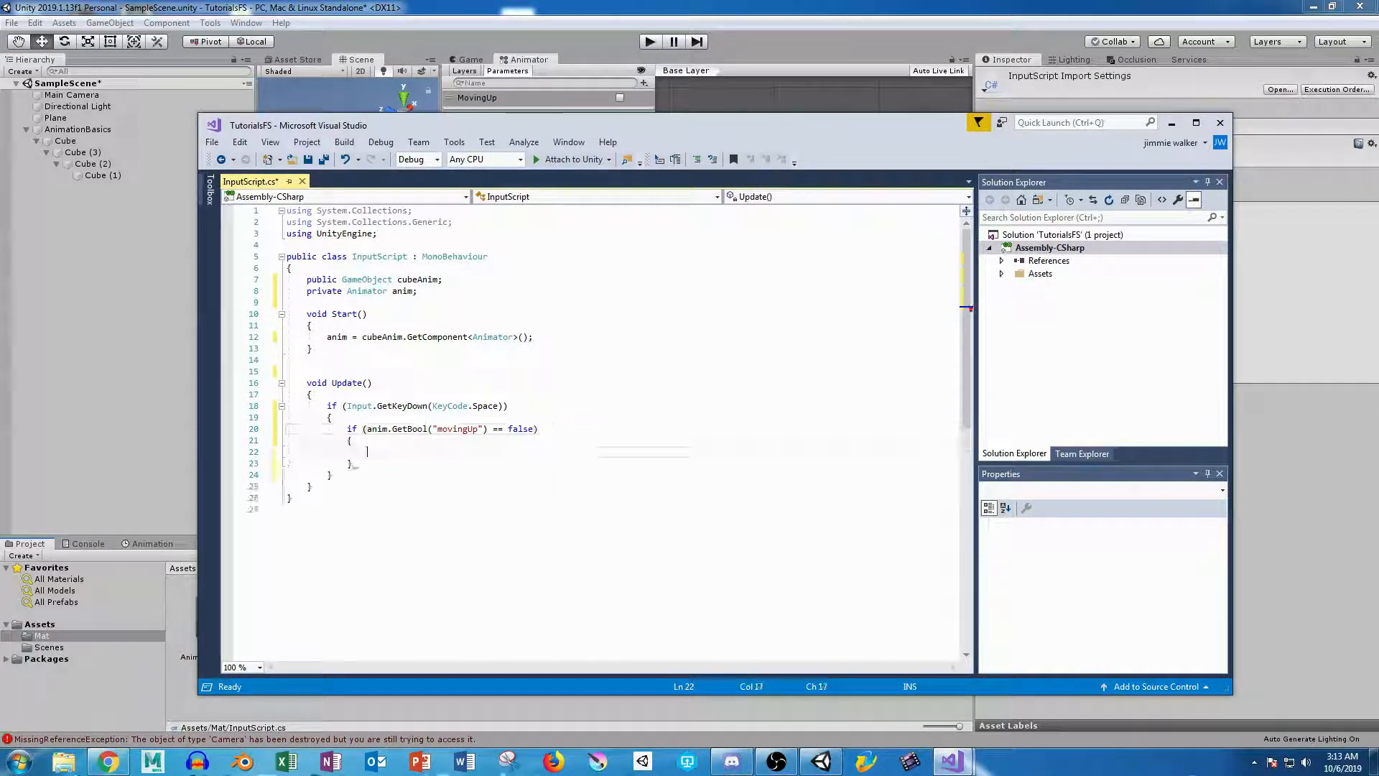
key(Return)
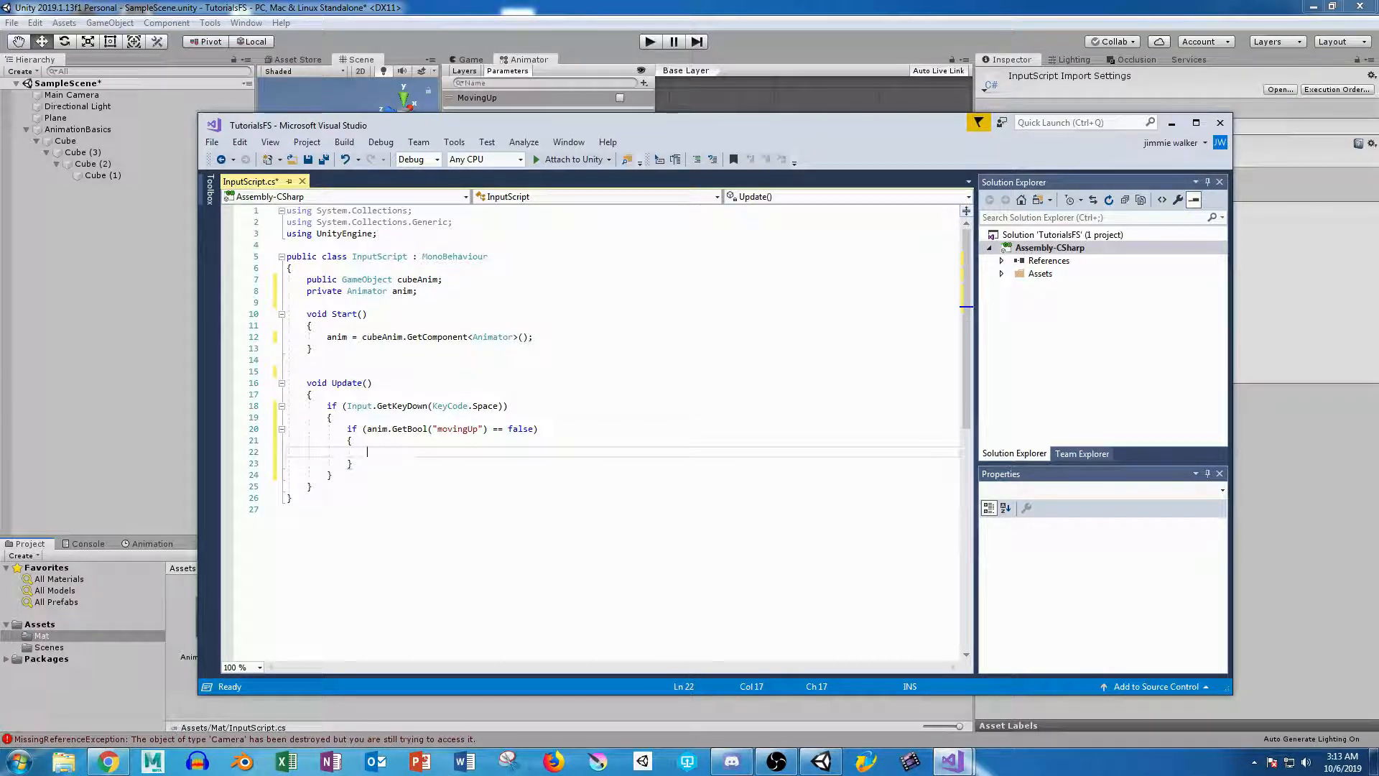
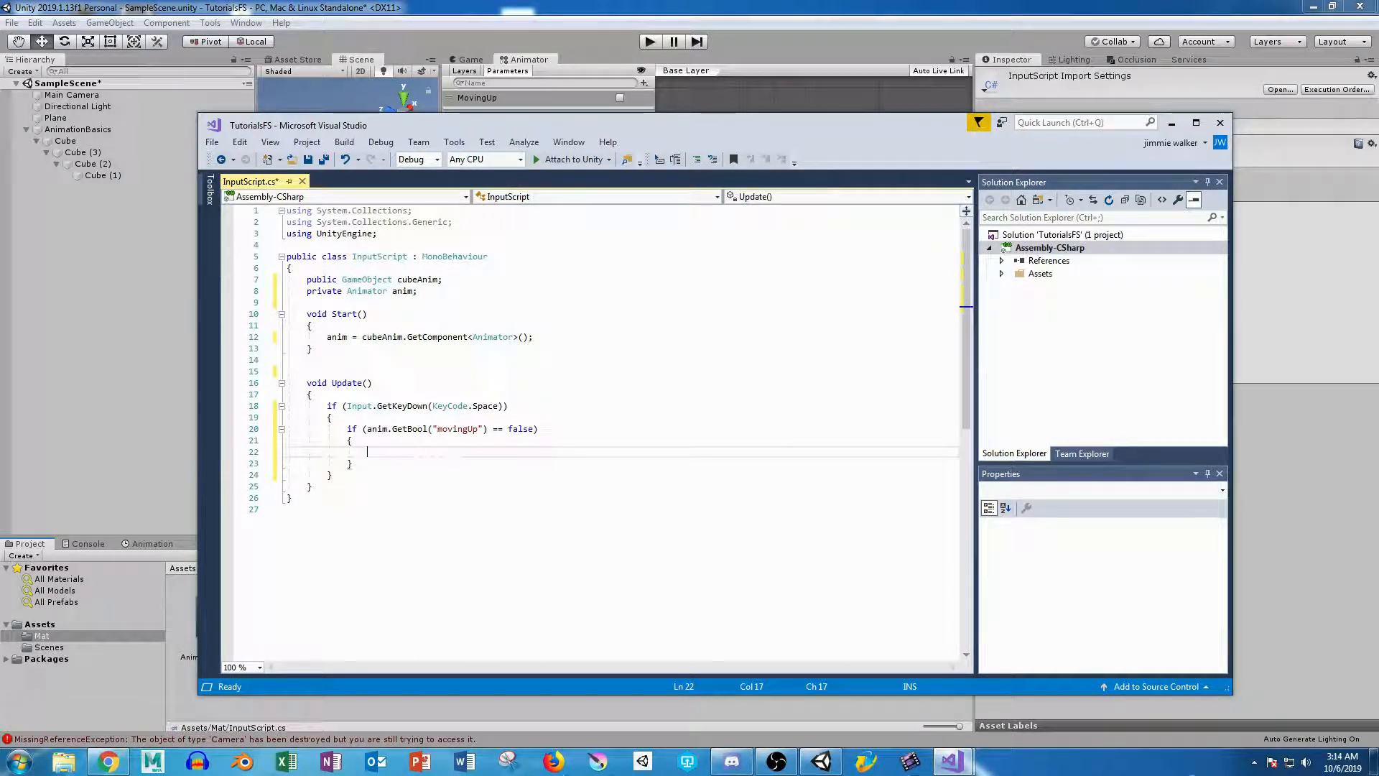
Correct the parameter name in the nested if condition's GetBool call to "MovingUp".
double_click(457, 428)
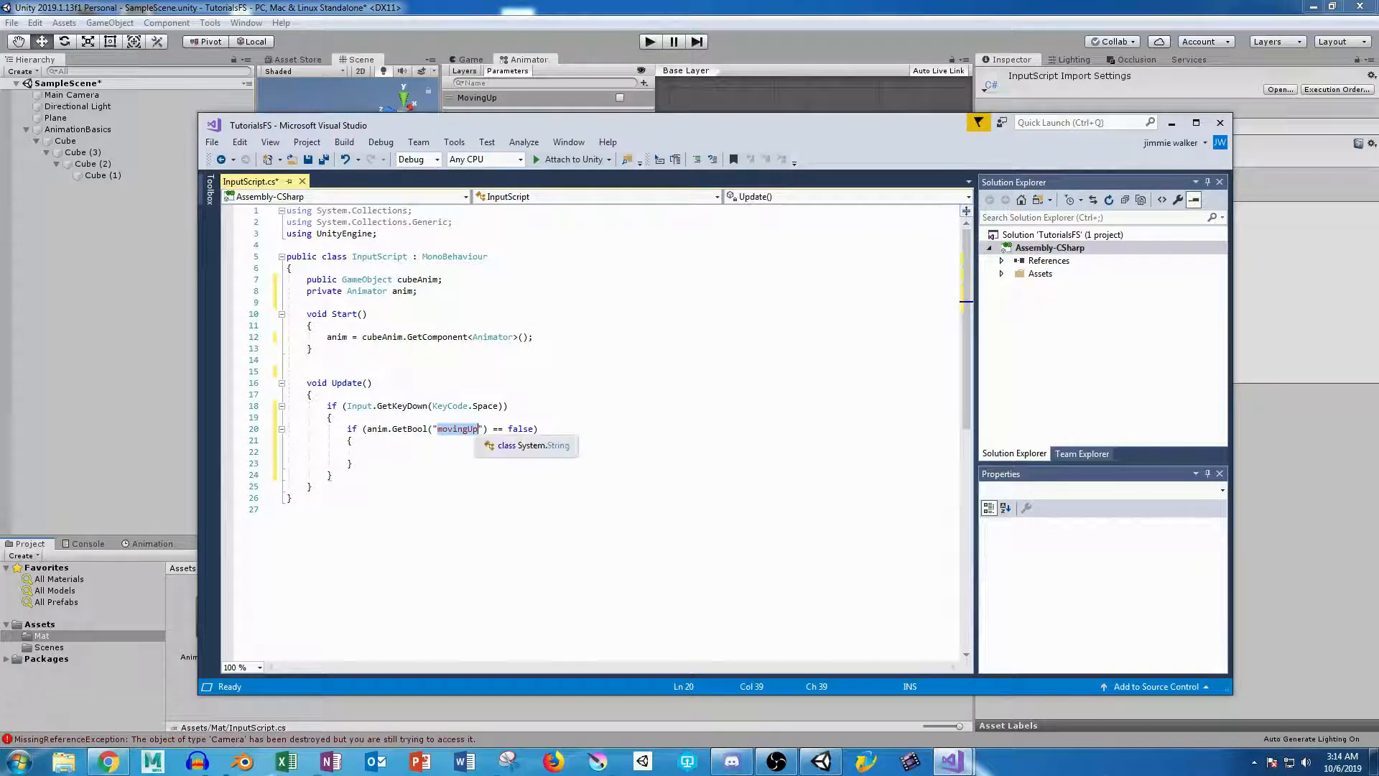
click(475, 429)
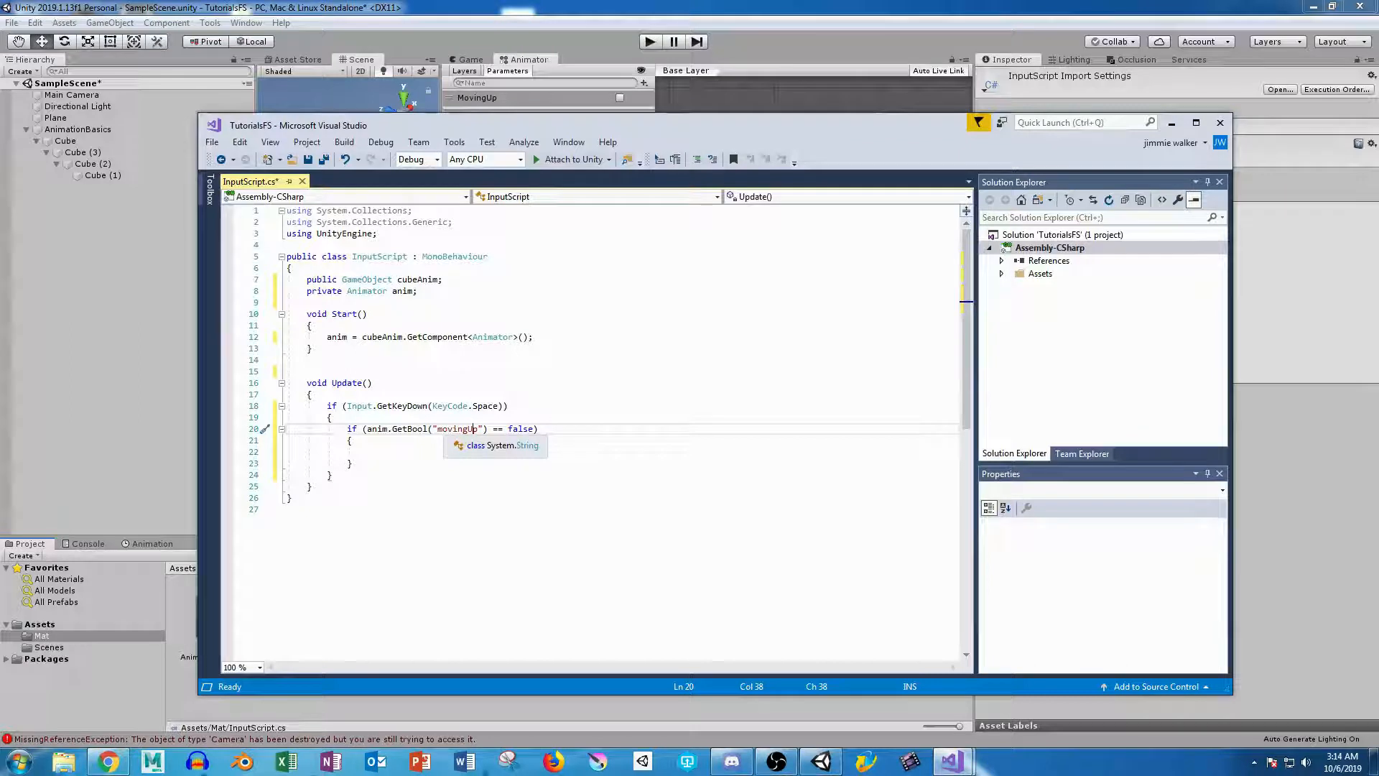
key(BackSpace)
text(M)
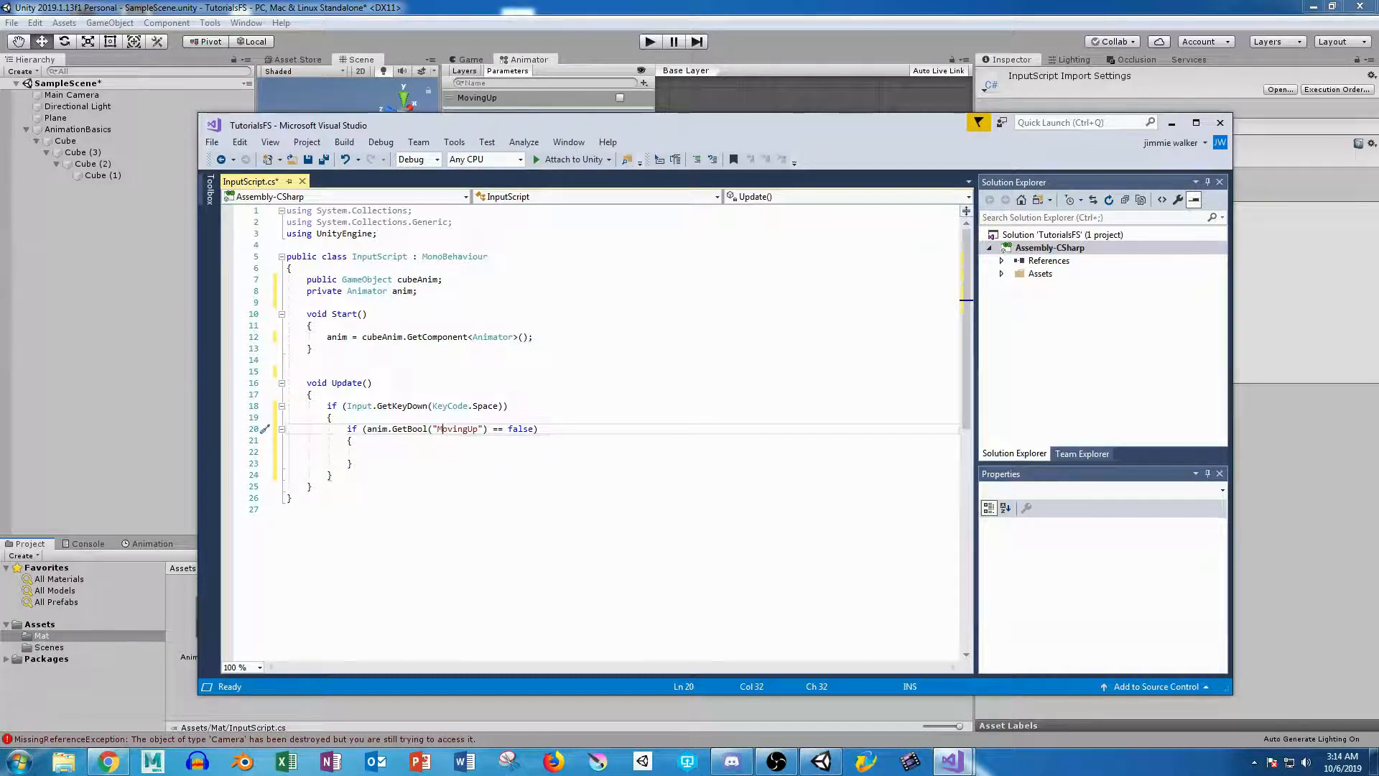
Inside the nested if block, add the statement anim.SetBool("MovingUp", true);.
key(Down)
key(Down)
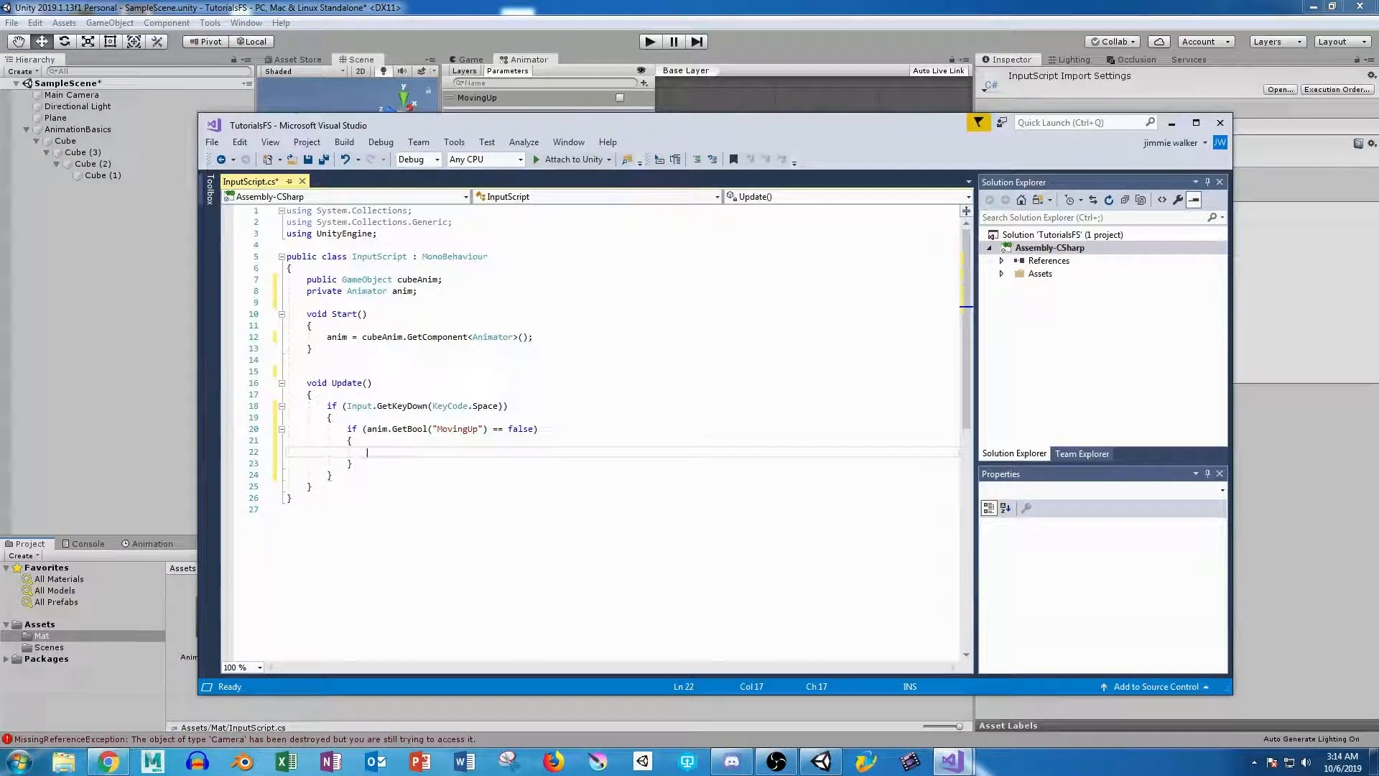
text(anin)
key(BackSpace)
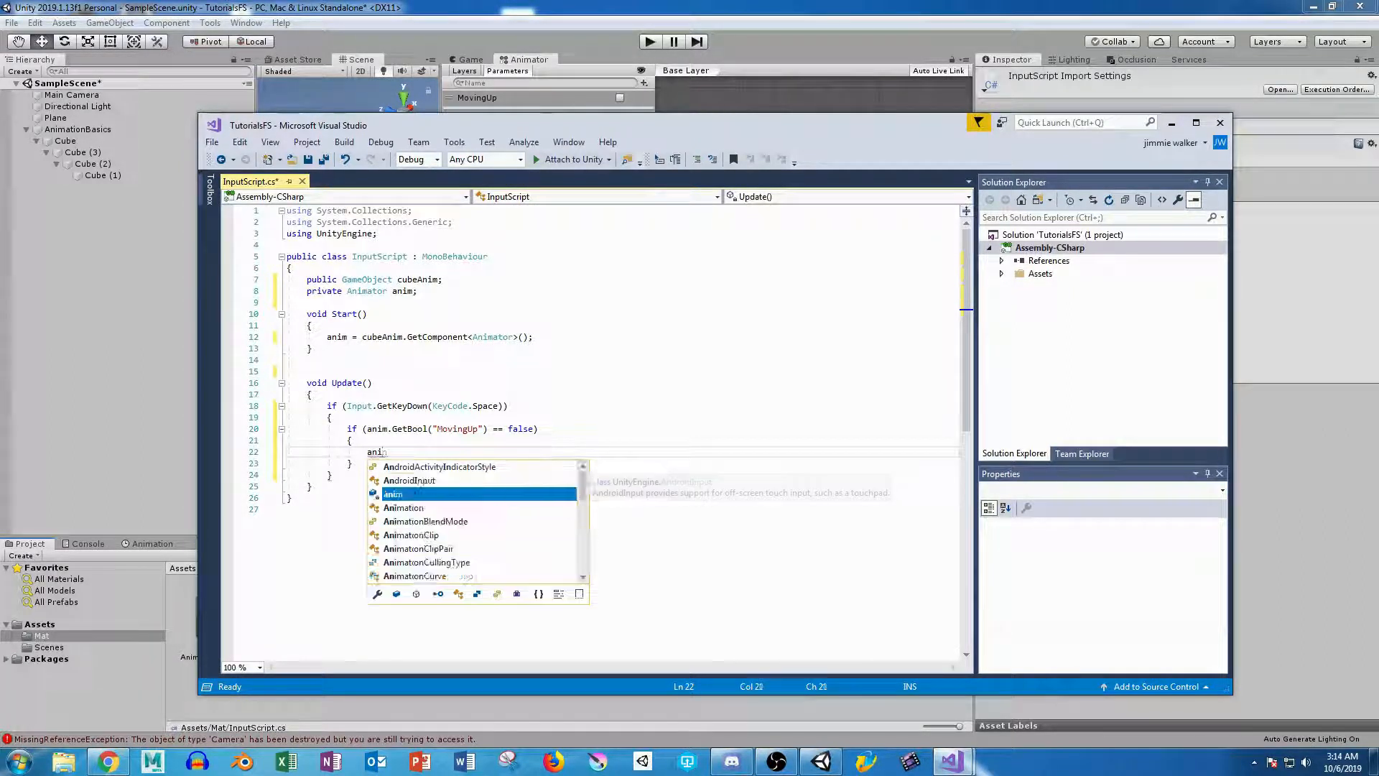
text(m.)
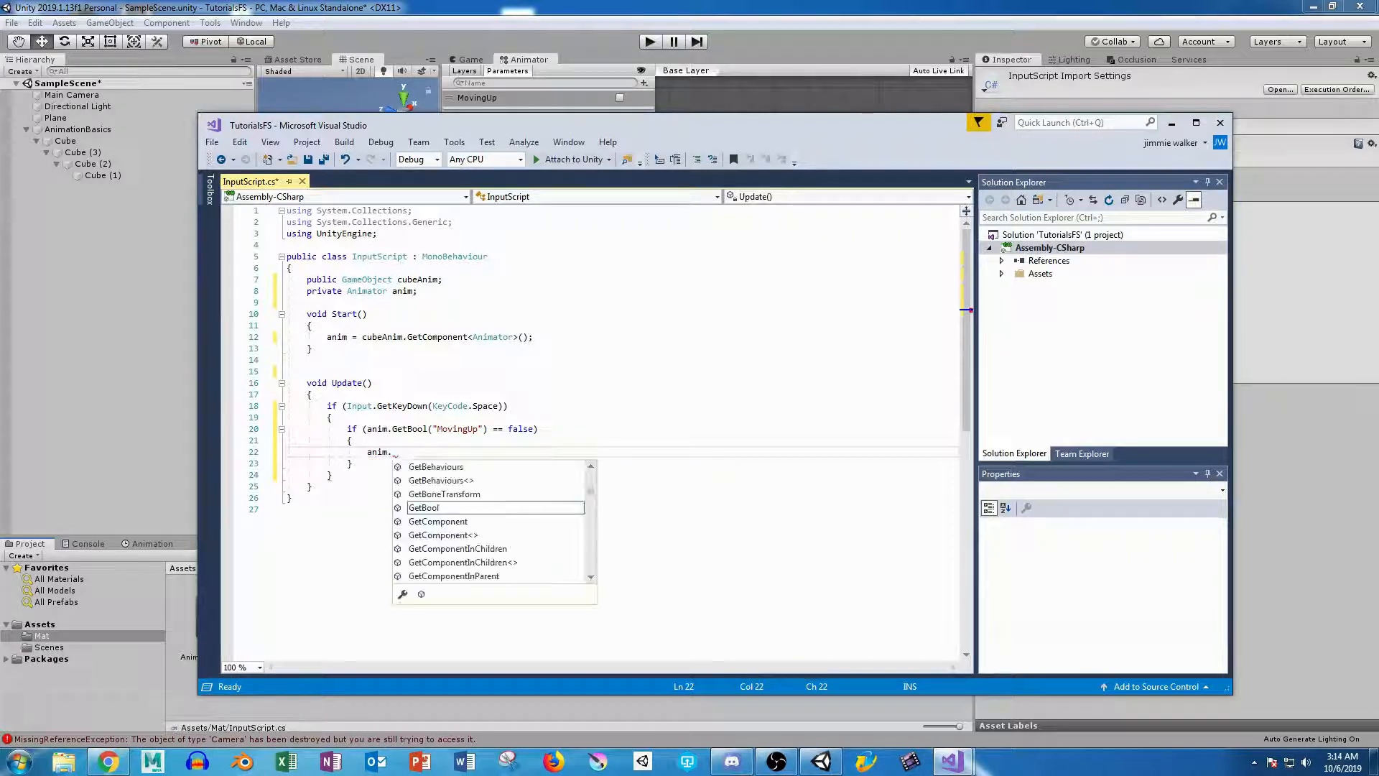
text(SetBool)
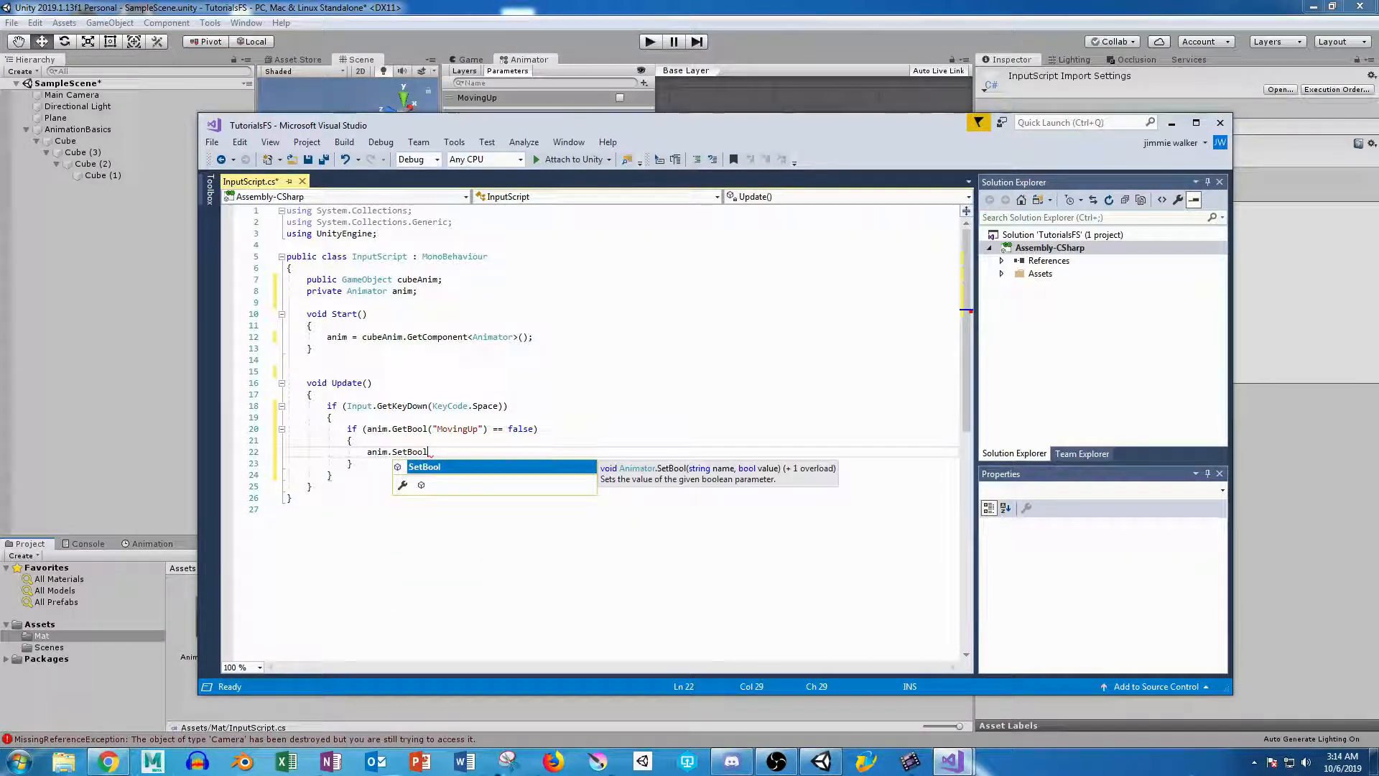
text(("")
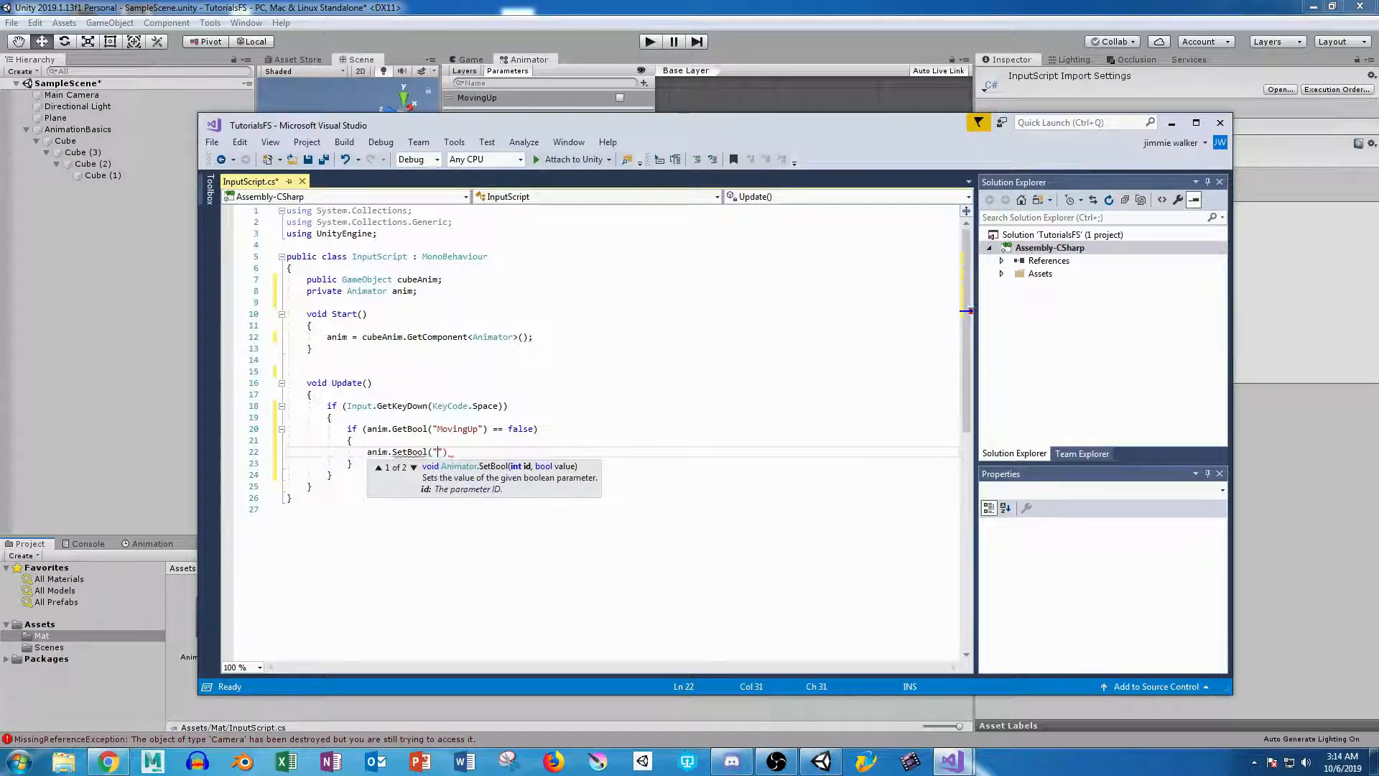
text(Movi)
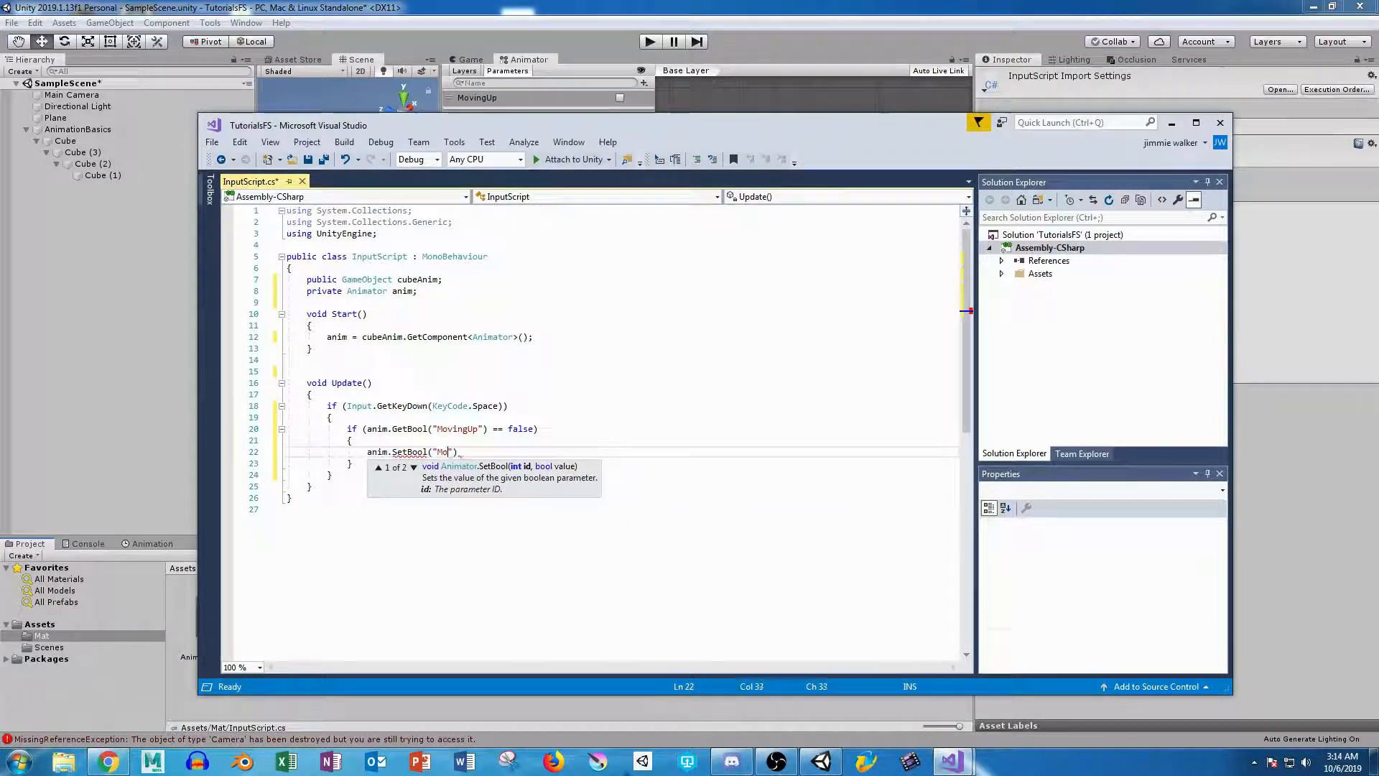
text(ngUp)
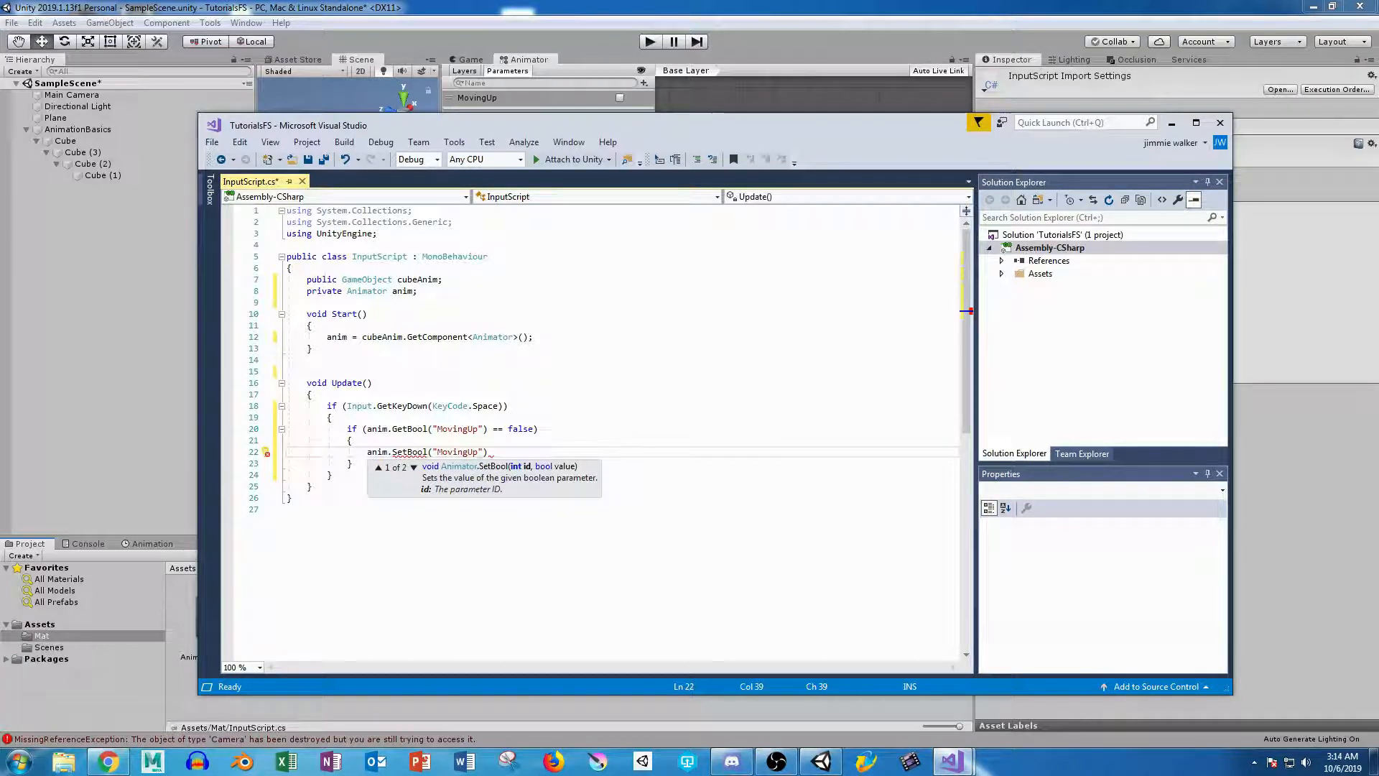
text())
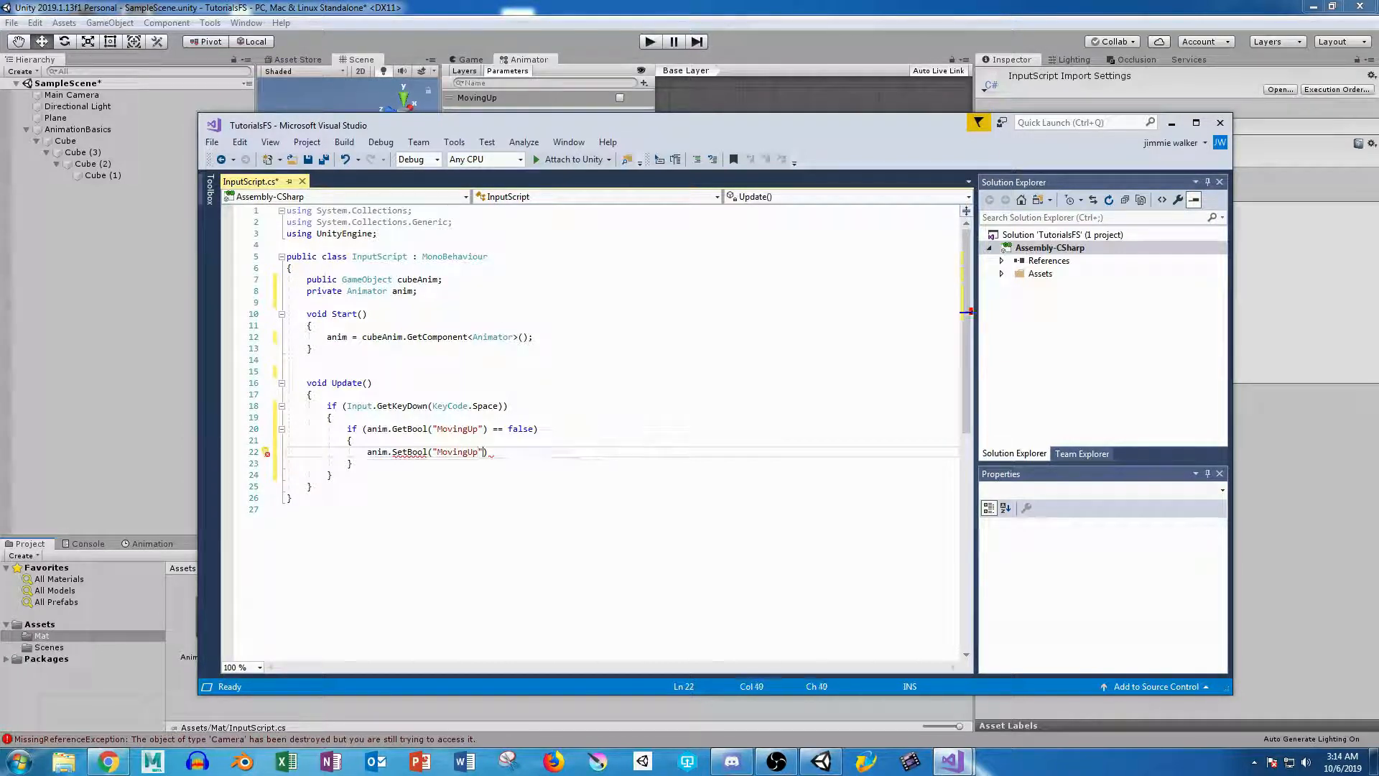
text(, true)
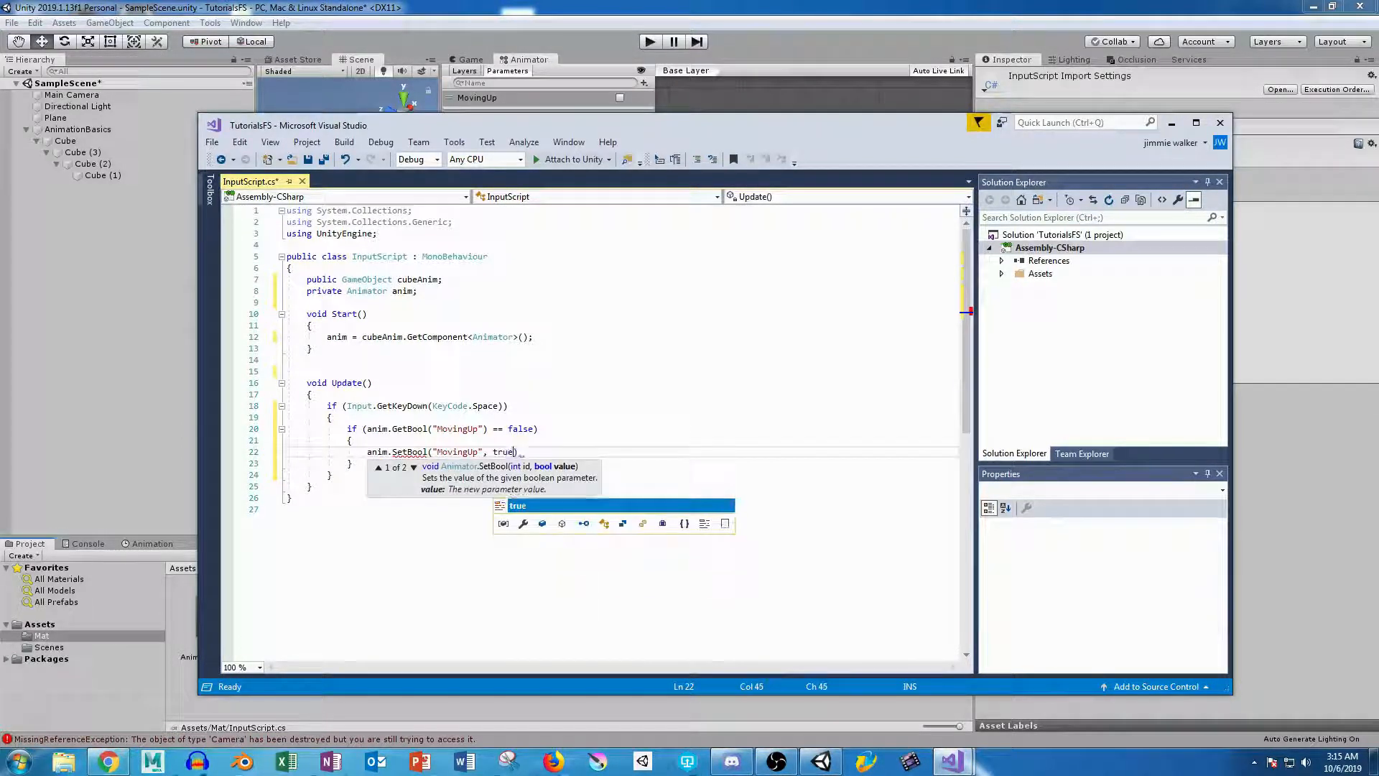
text();)
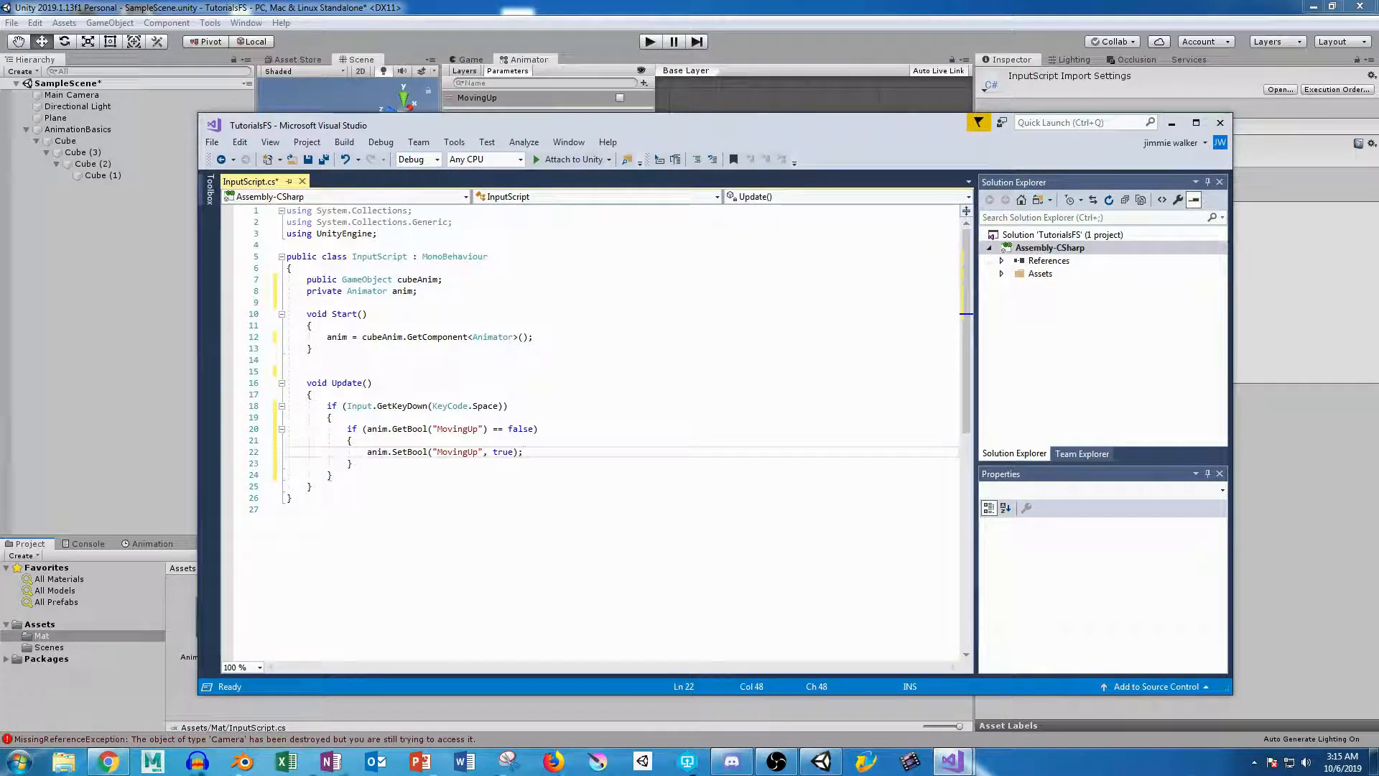
Add an empty else block after the nested if block that checks MovingUp.
click(352, 463)
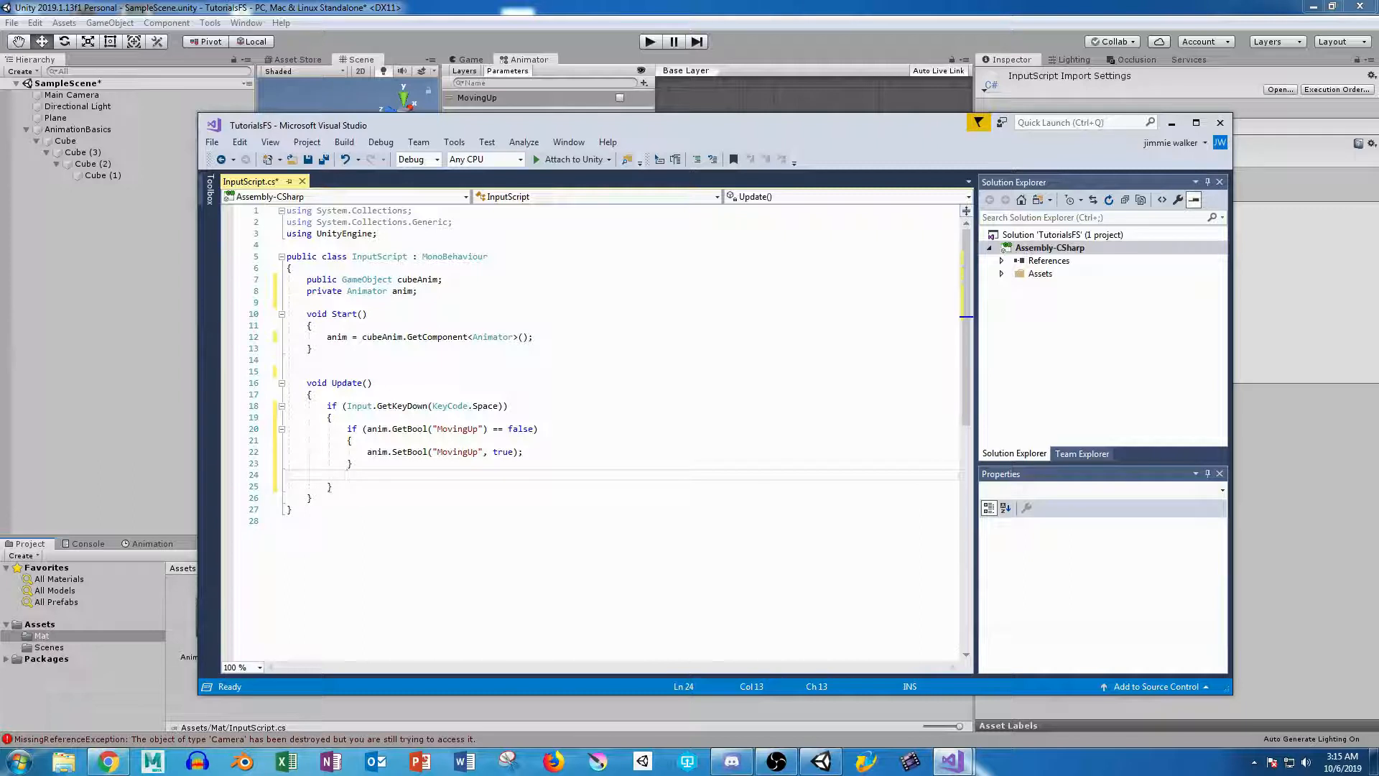
text(else {)
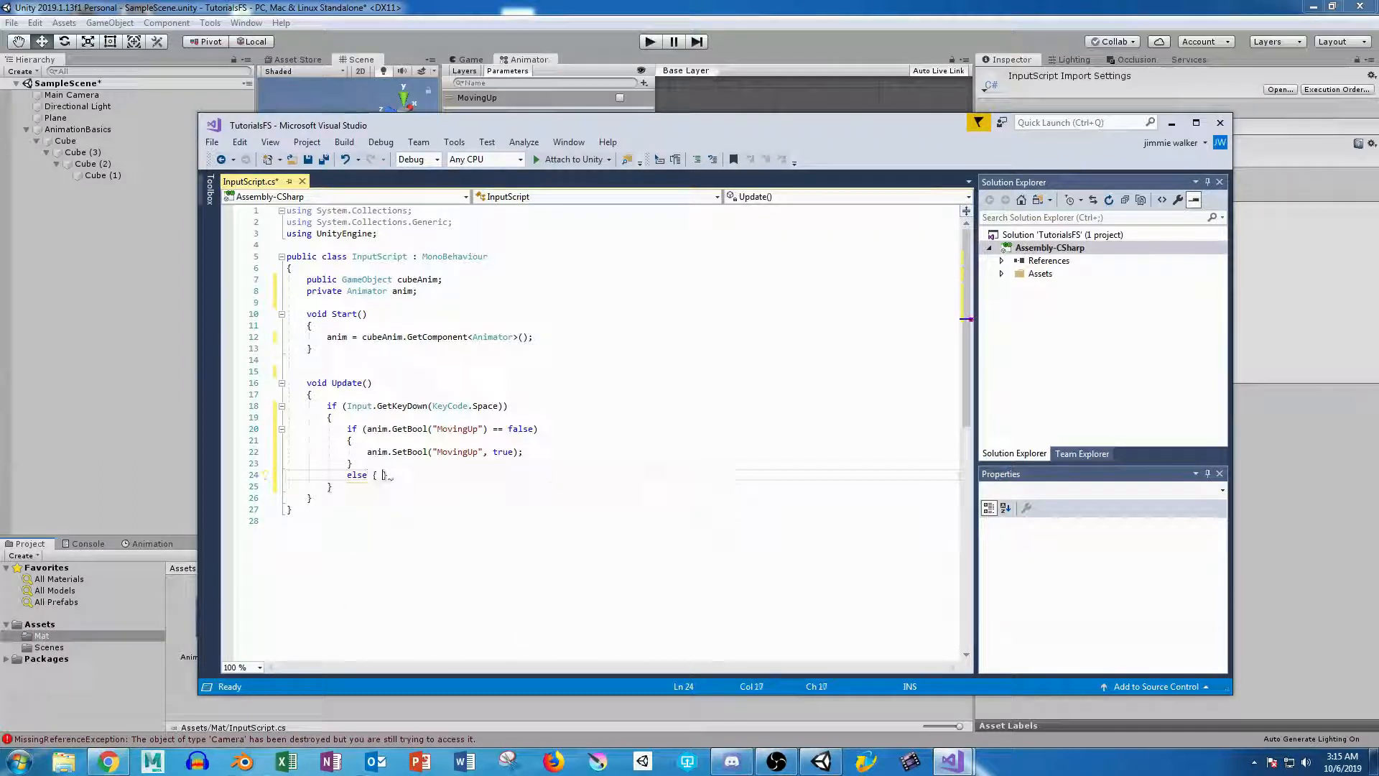
key(Return)
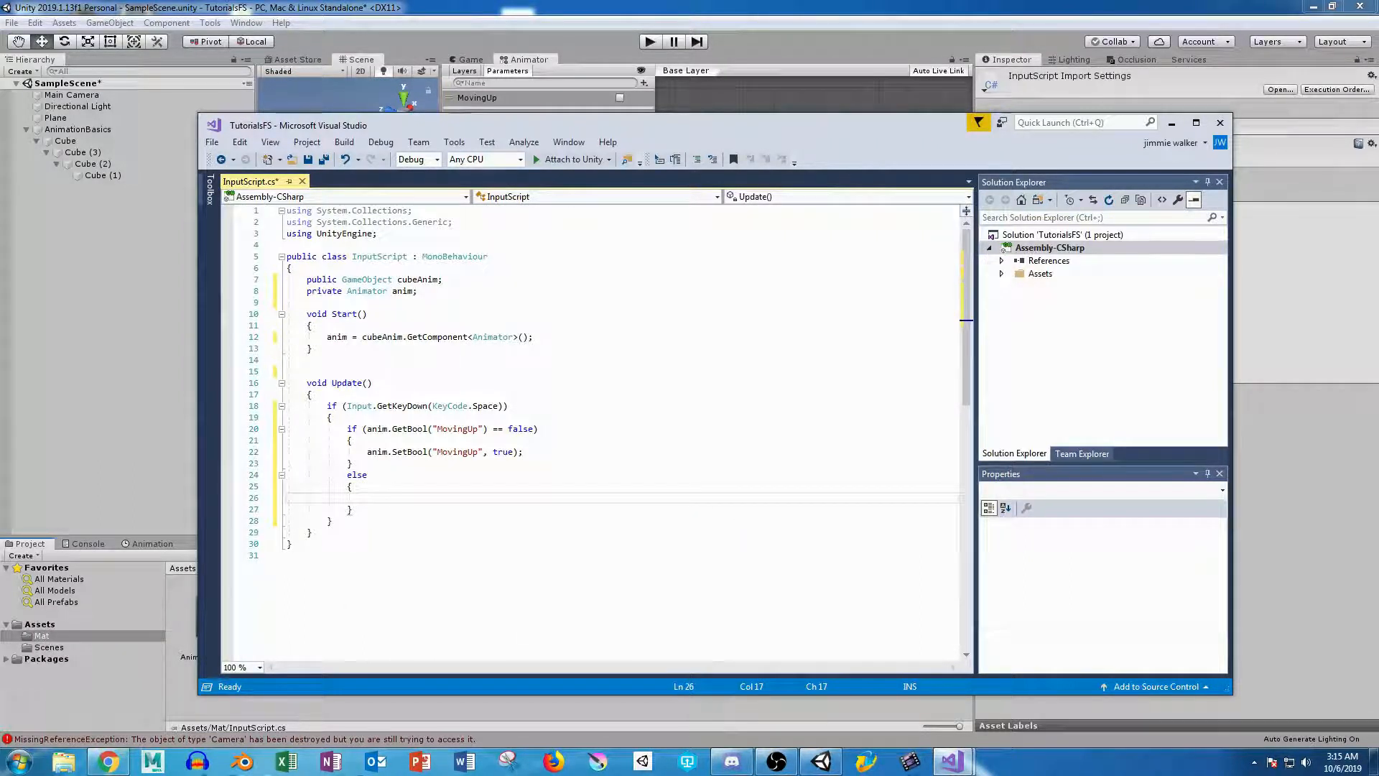
click(357, 429)
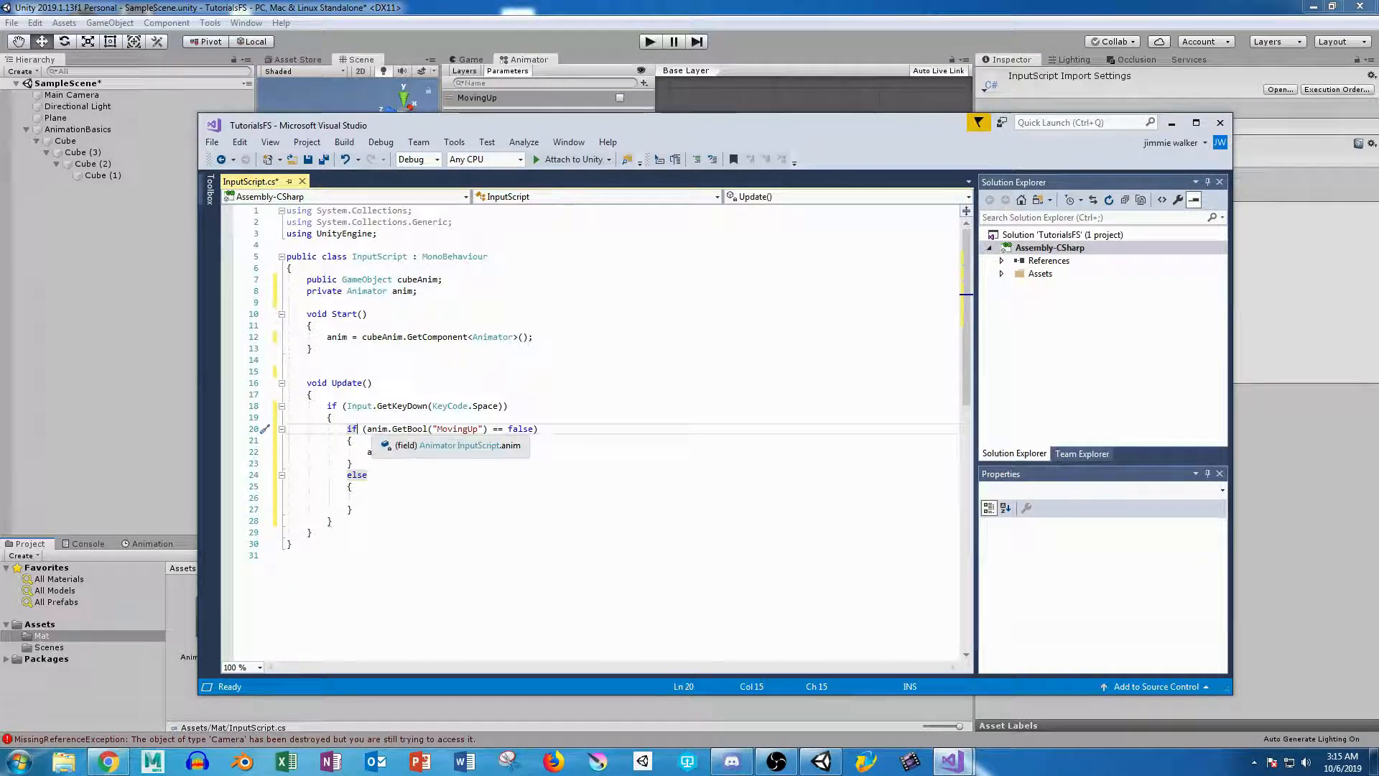
drag(366, 428, 538, 429)
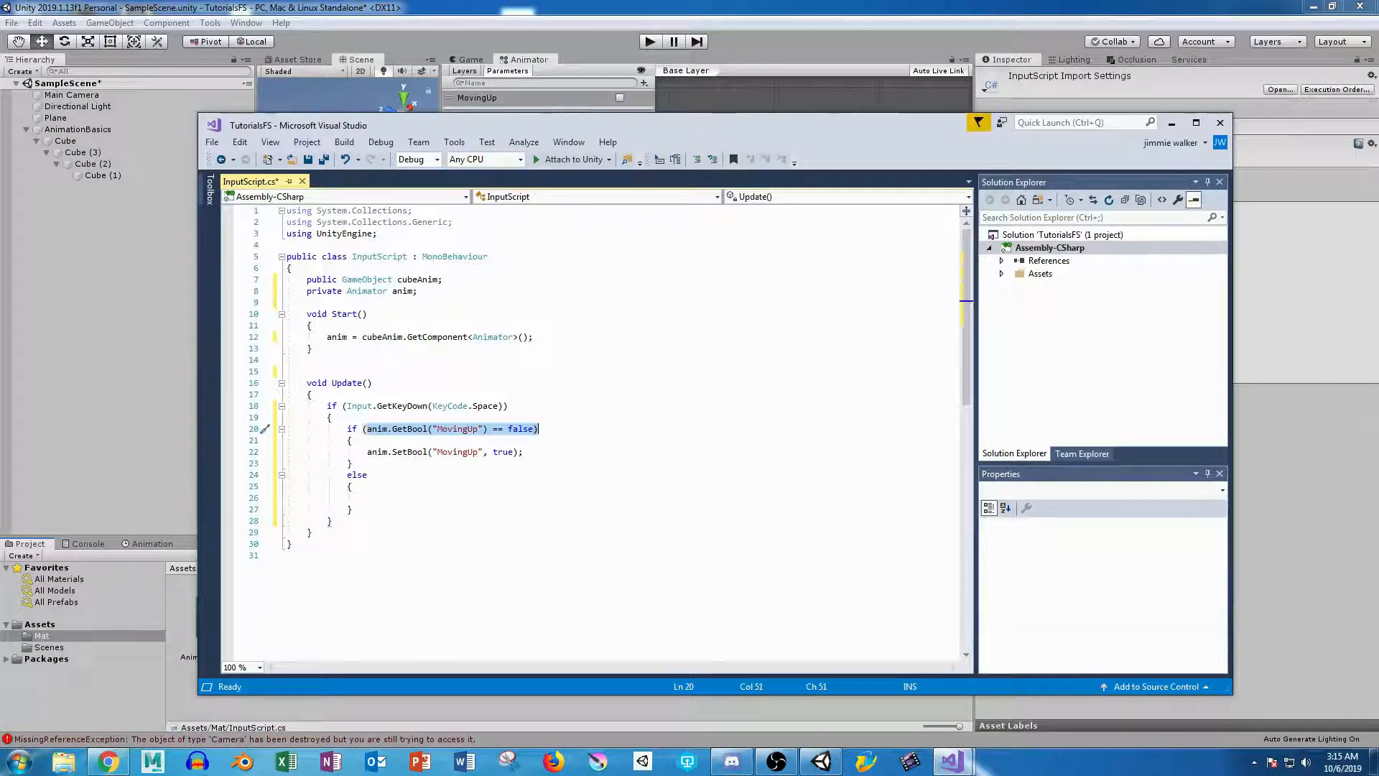
click(367, 475)
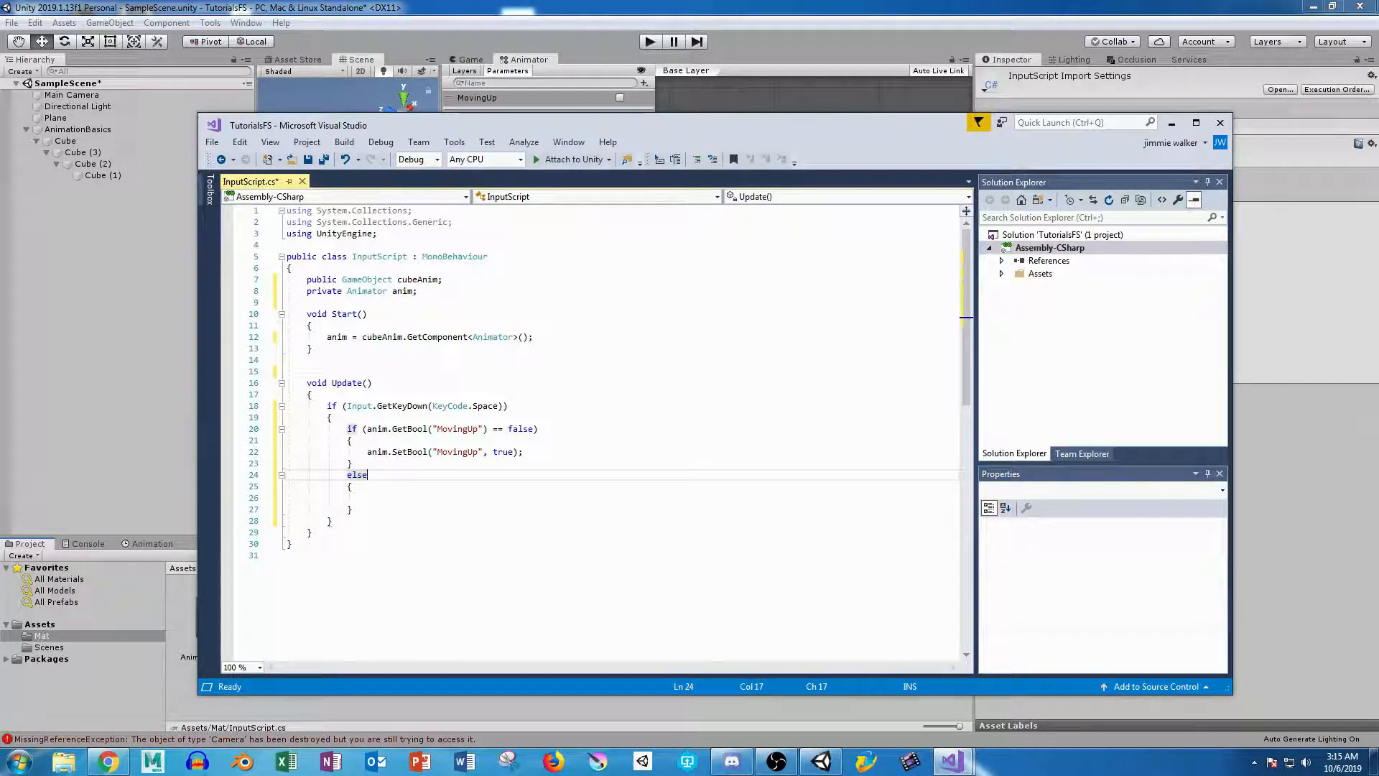
click(368, 498)
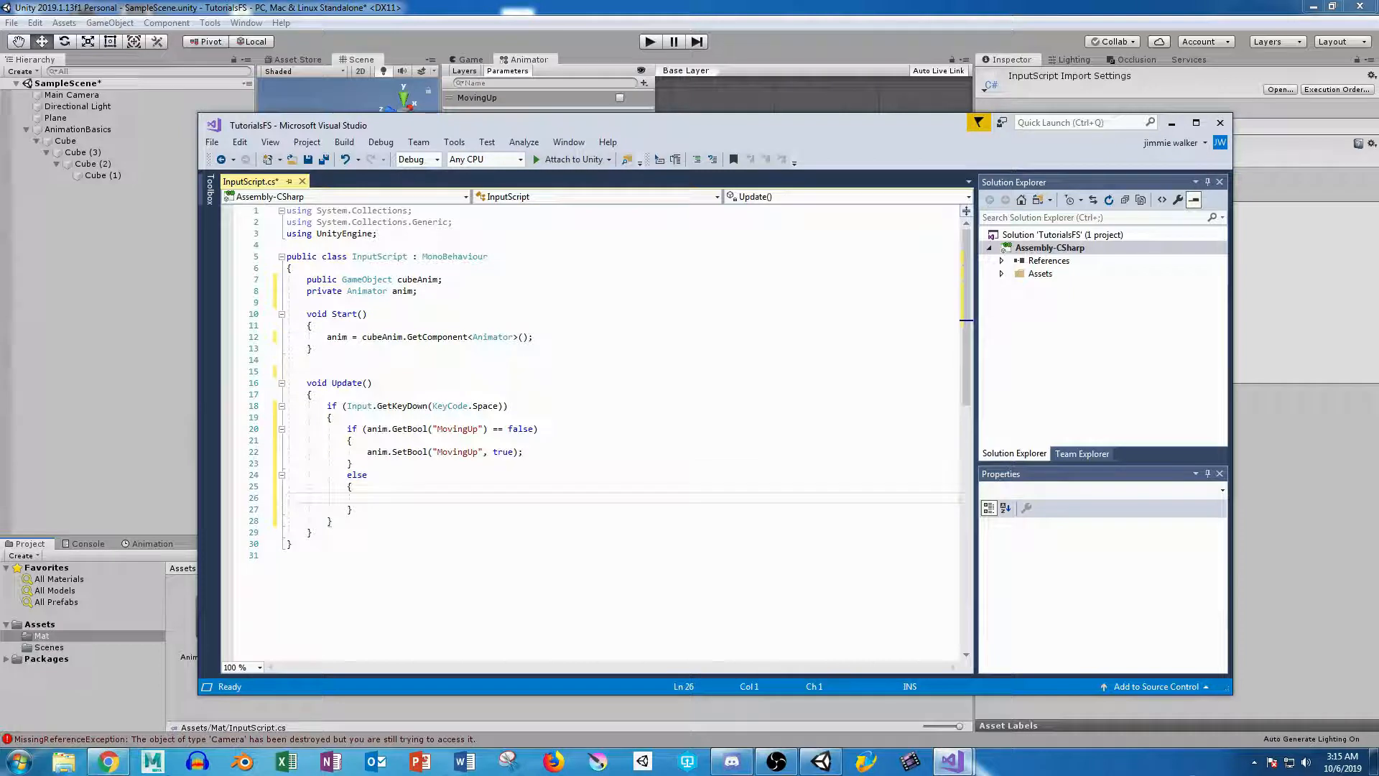
Inside the else block, add the statement anim.SetBool("MovingUp", false);.
key(Tab)
text(anim.Set)
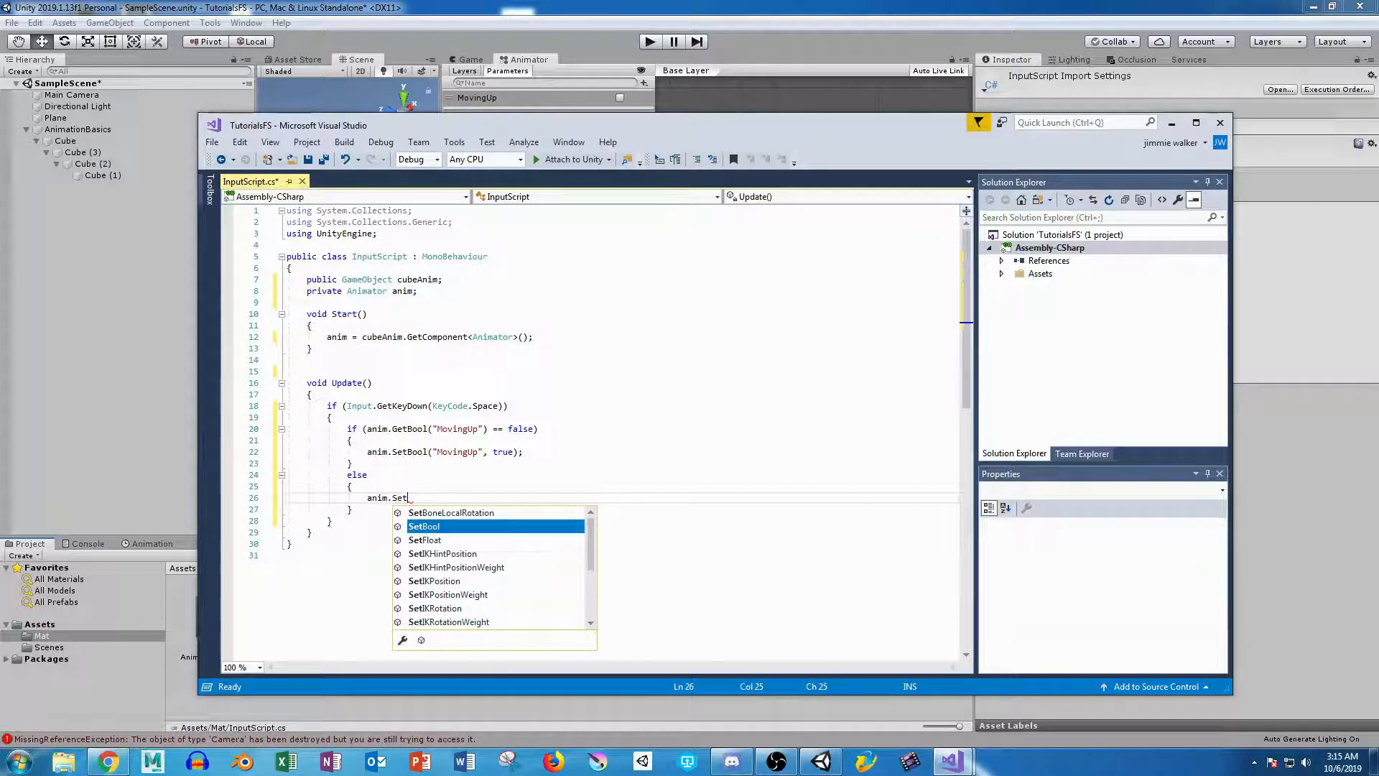
text(Bool("M)
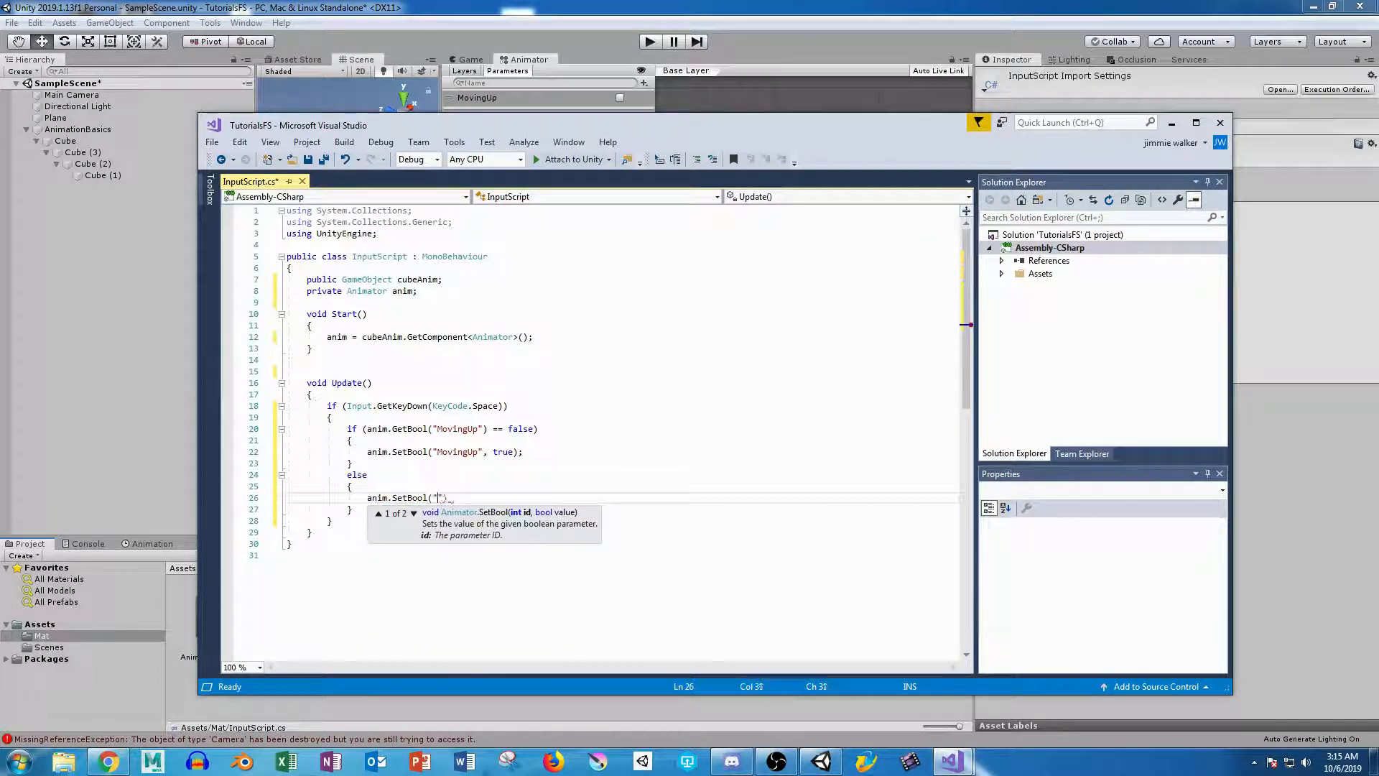
text(ovingUp)
text(", )
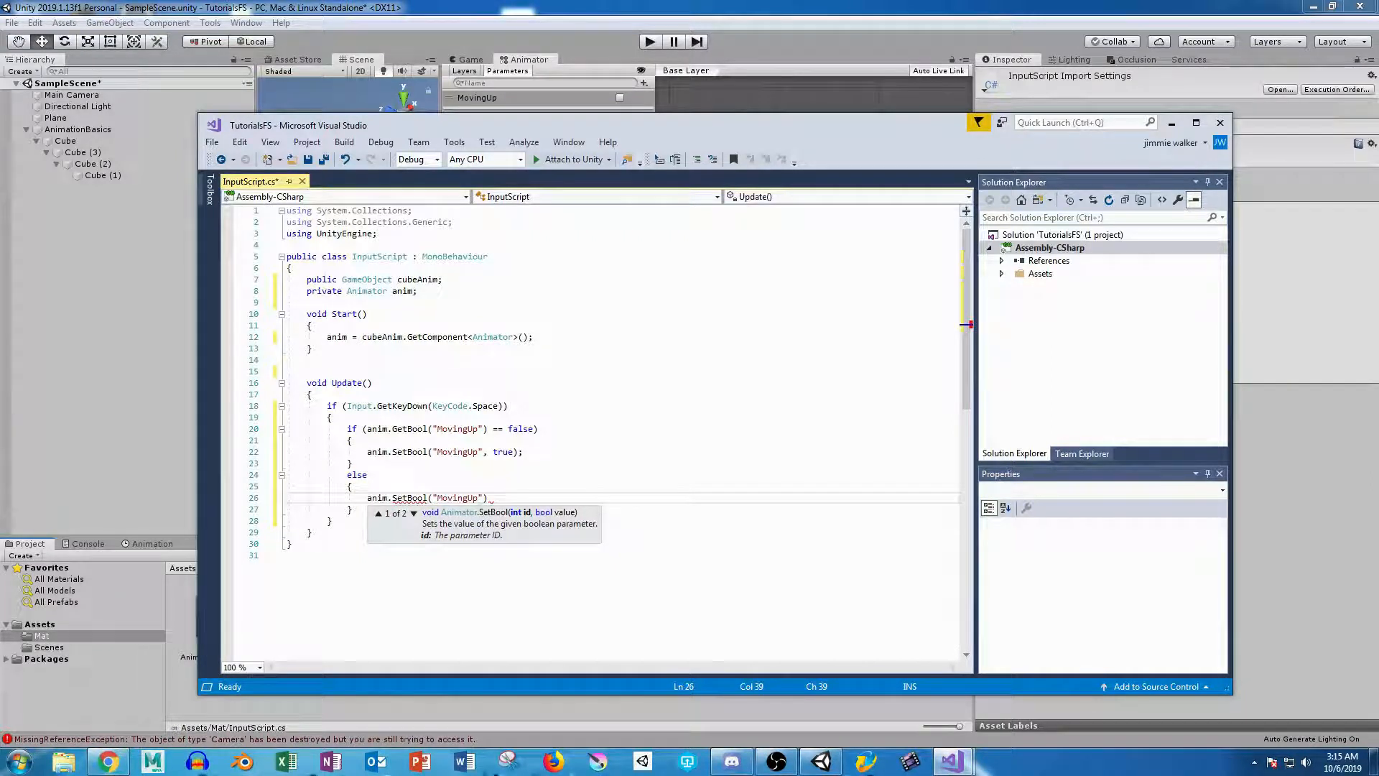
text(false);)
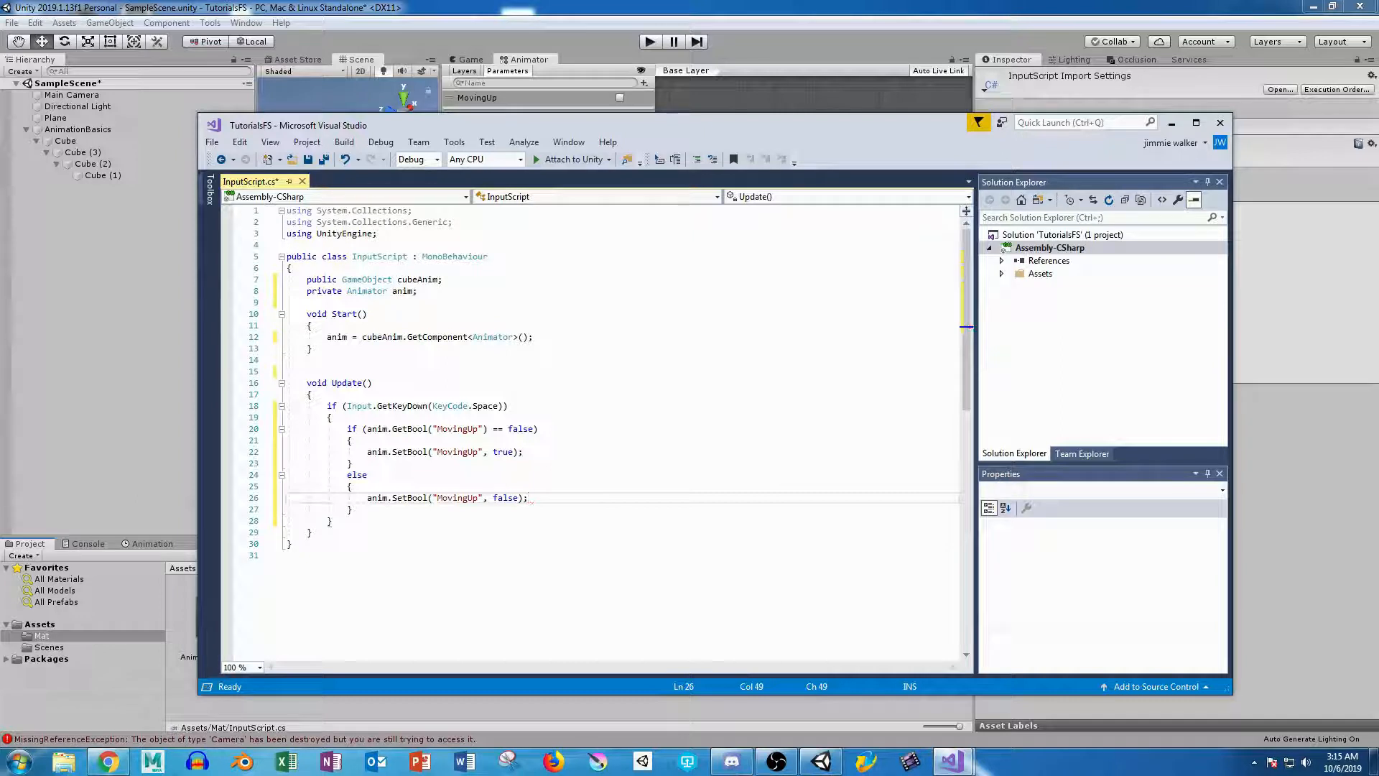
Save InputScript.cs and switch back to the Unity editor.
key(Down)
key(ctrl+s)
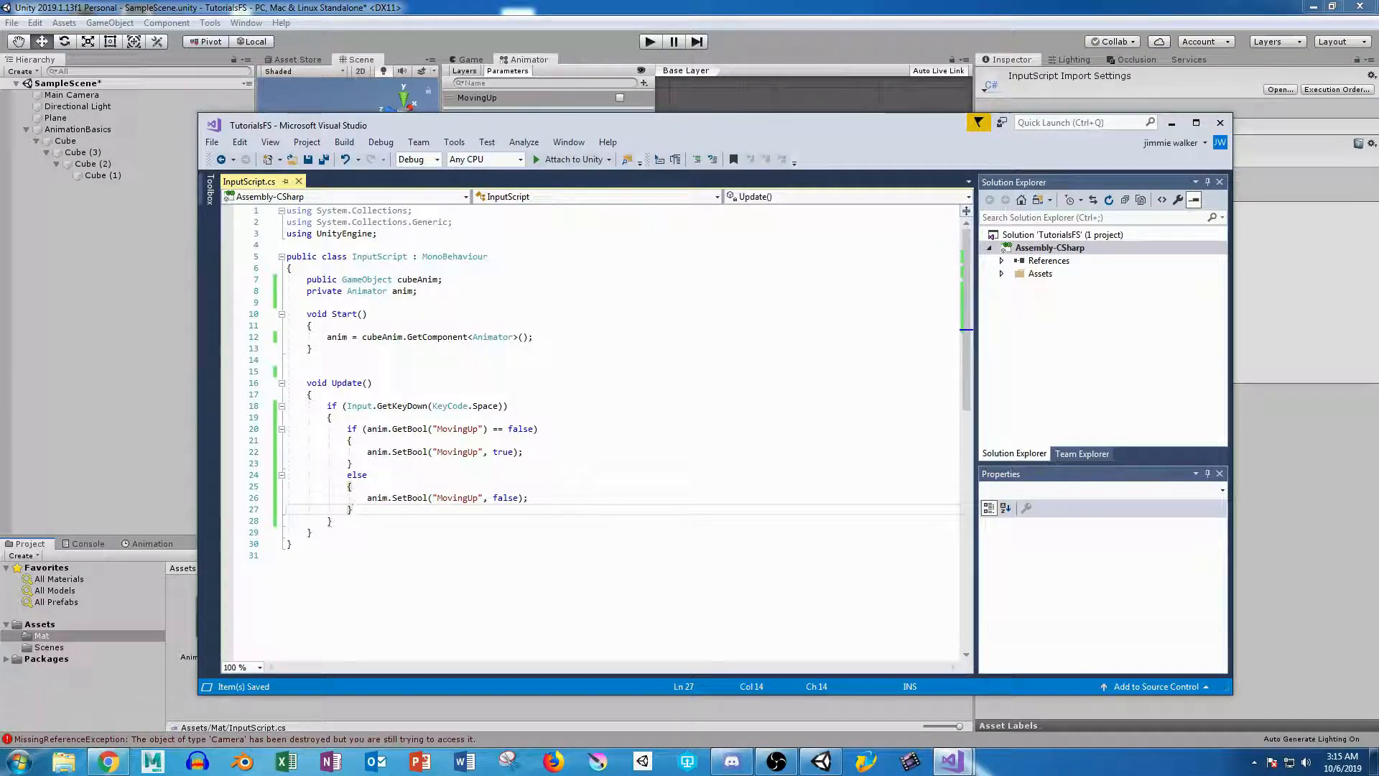
key(alt+Tab)
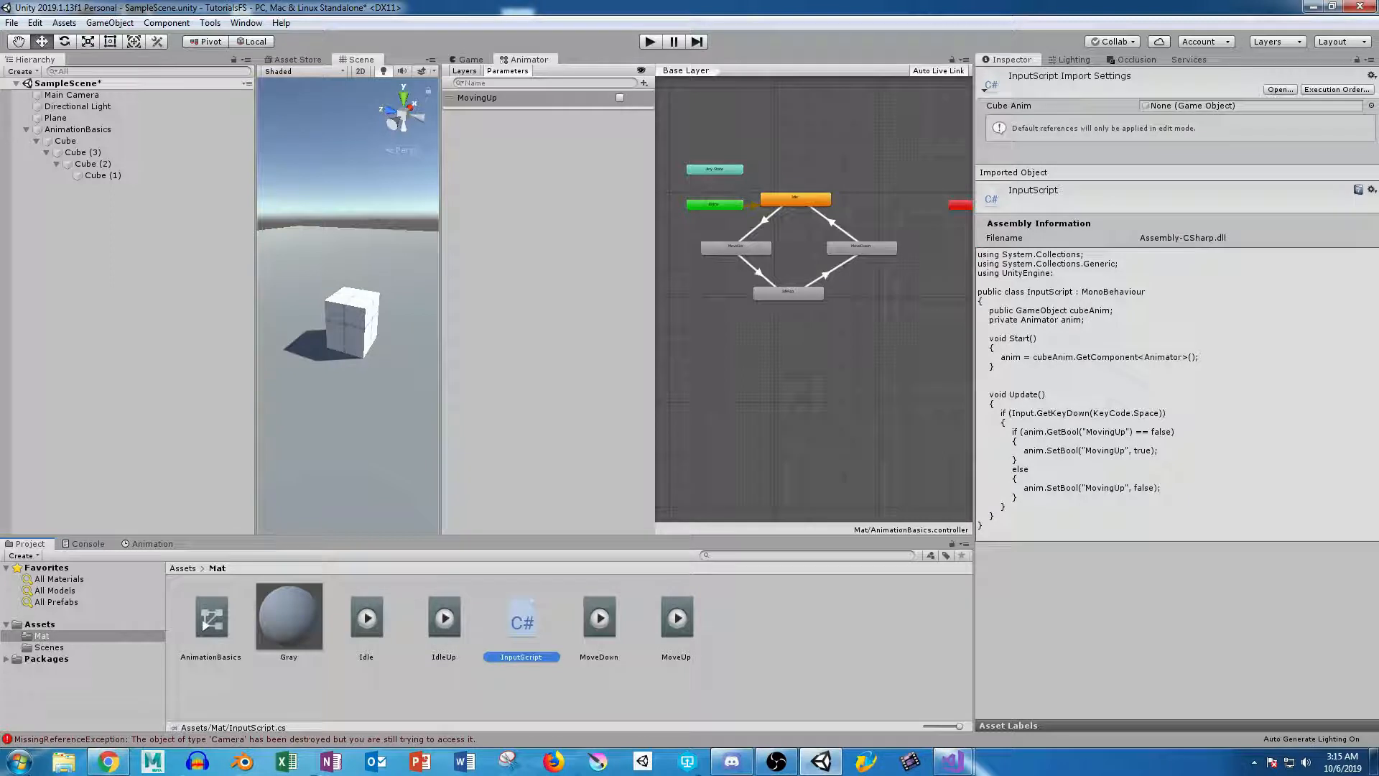
click(77, 129)
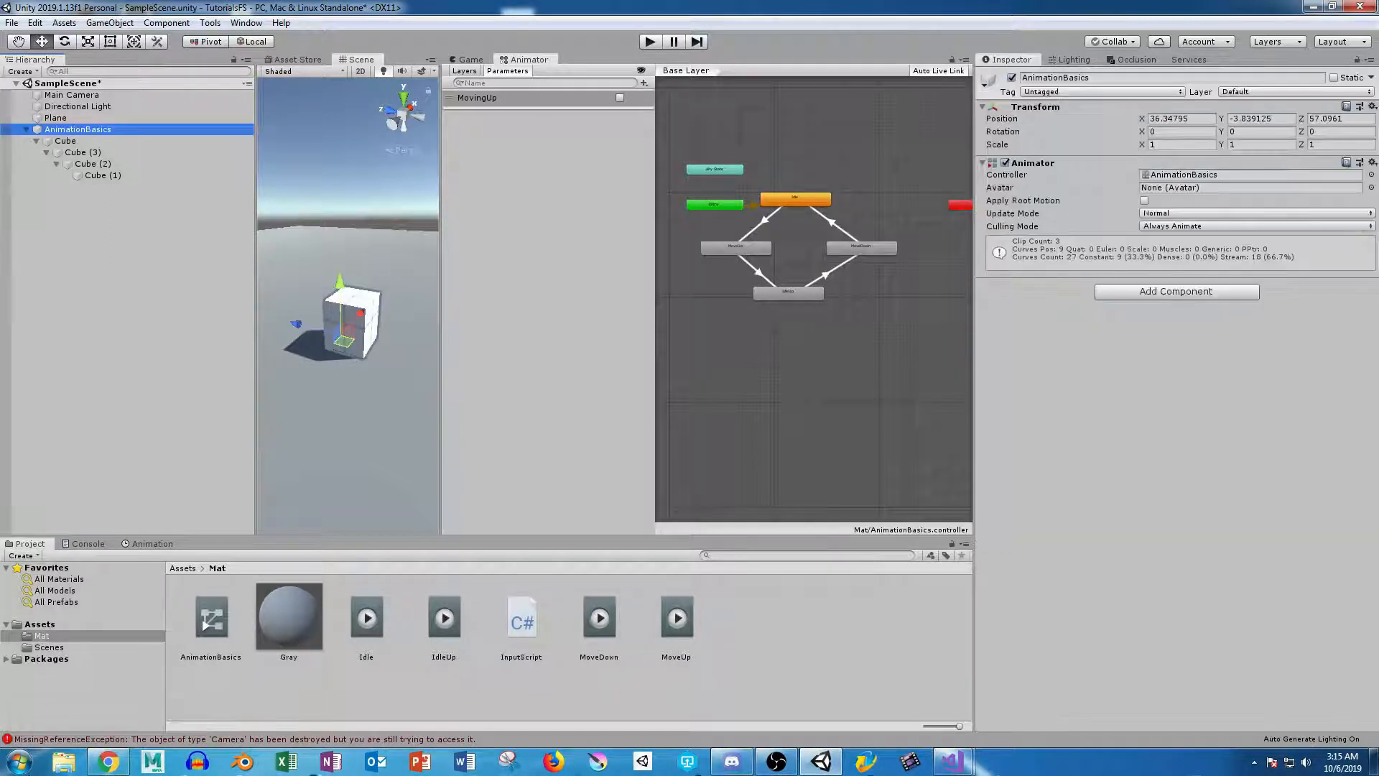
drag(522, 619, 1178, 283)
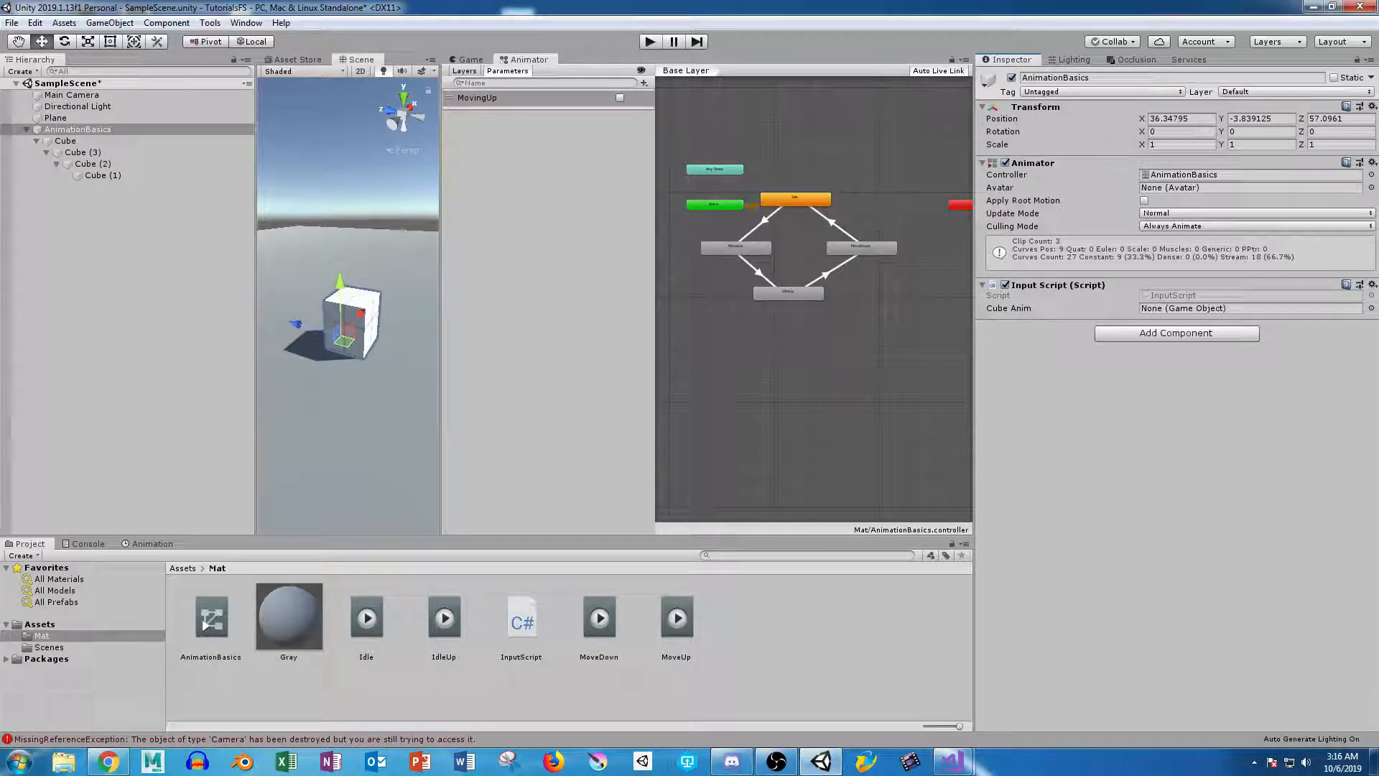
click(1372, 284)
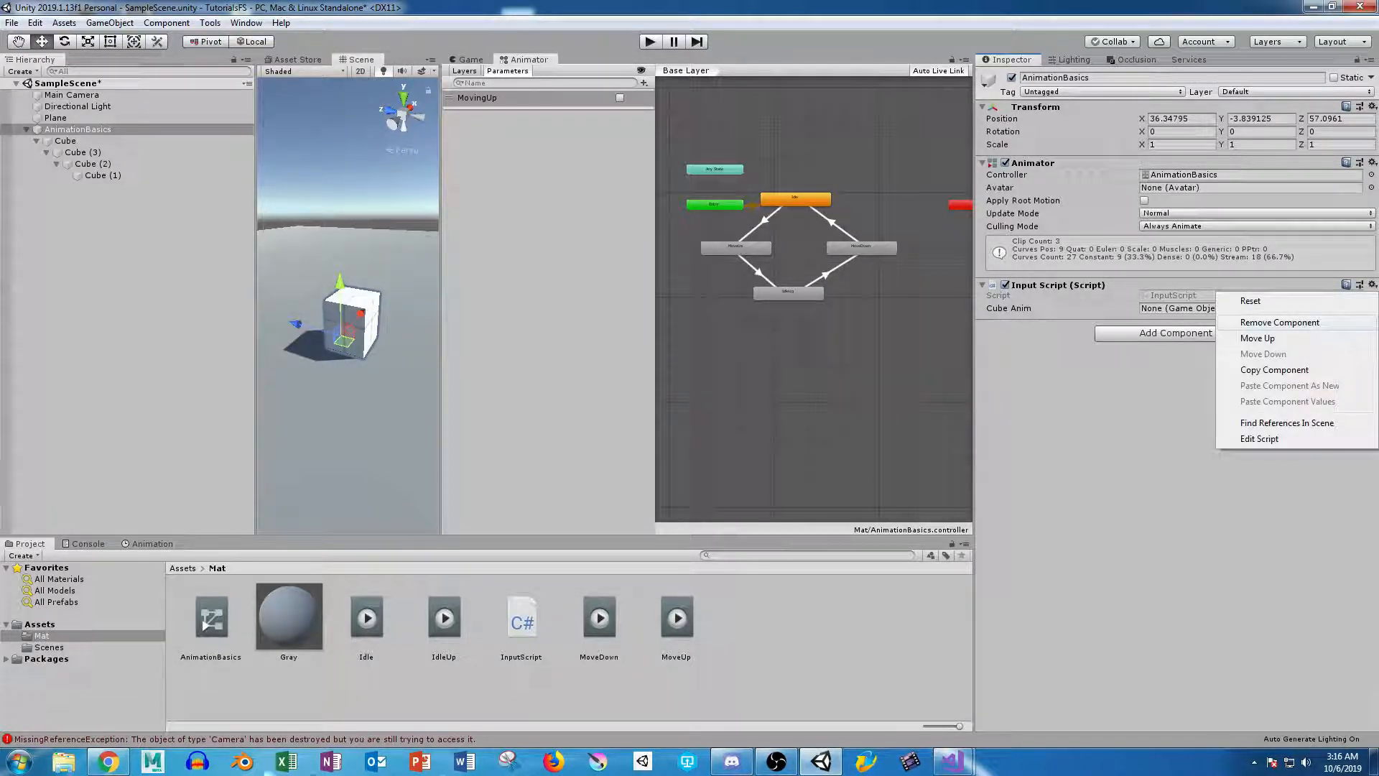
click(1264, 321)
Attach InputScript to the Main Camera and assign the AnimationBasics object as its Cube Anim reference.
click(71, 95)
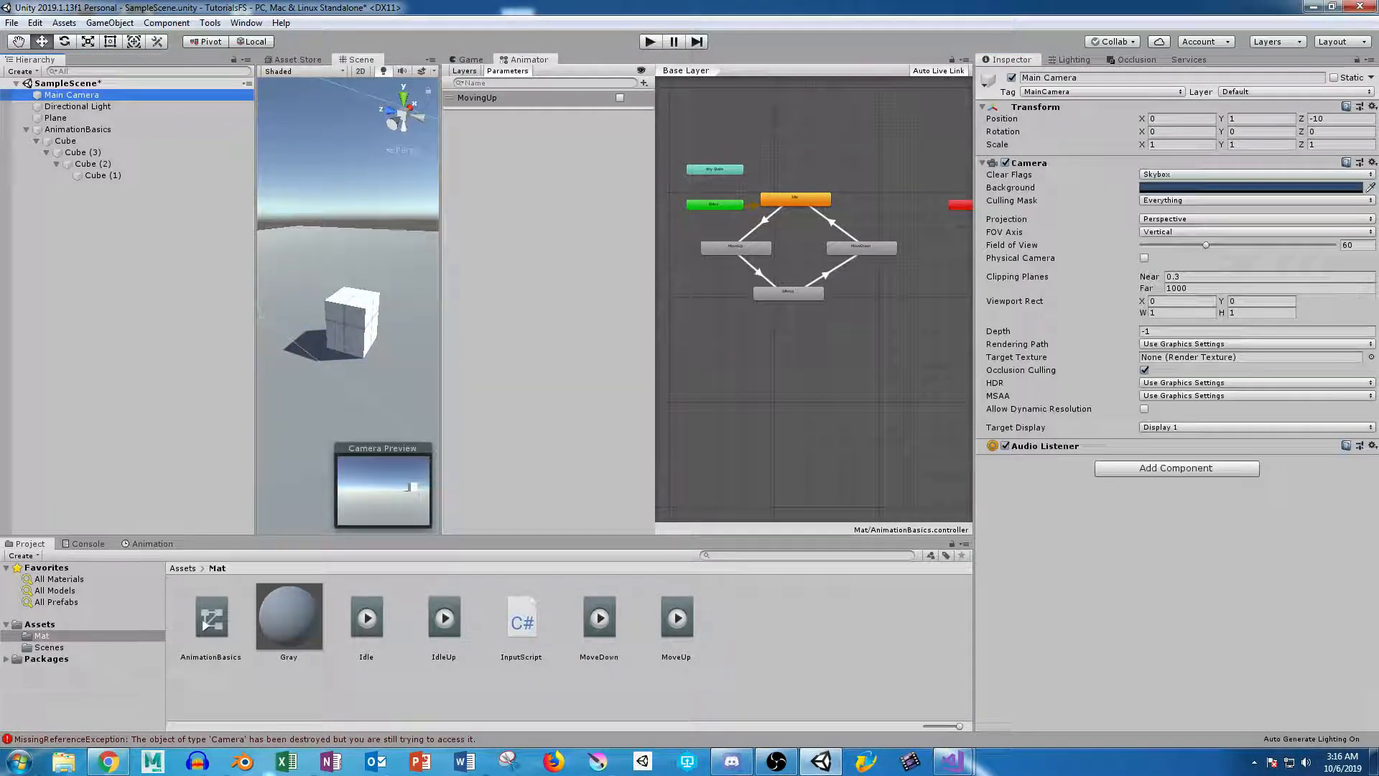
drag(522, 619, 1163, 495)
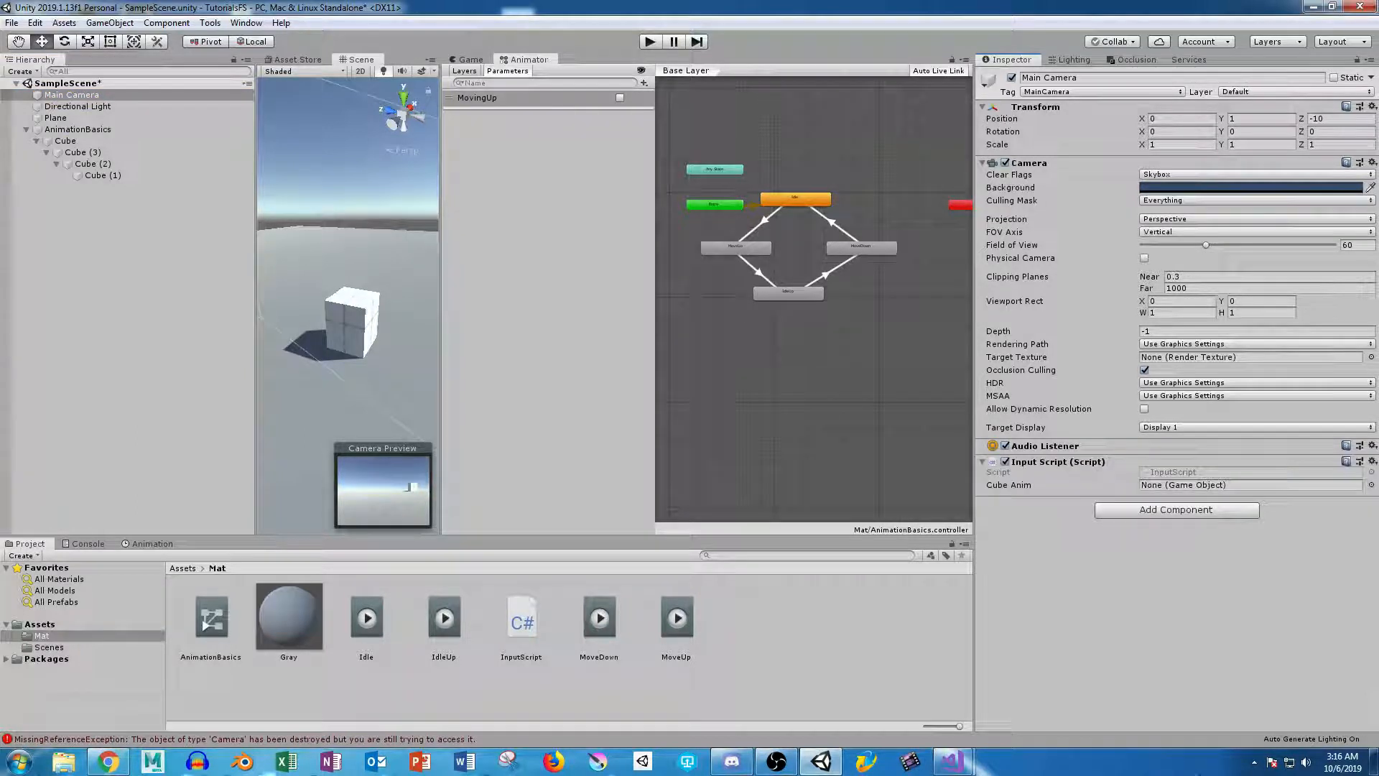
drag(77, 130, 1250, 484)
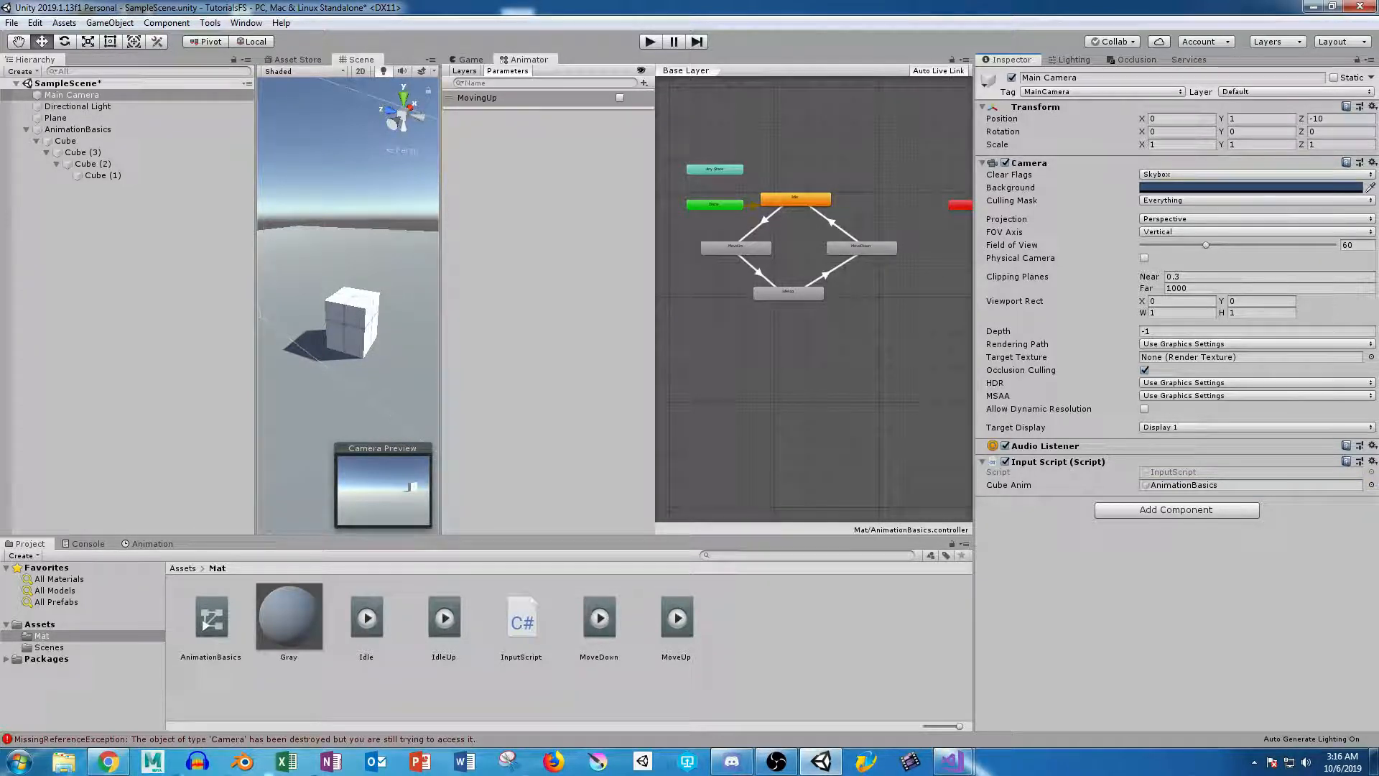
Run the scene in play mode and toggle the nested cubes' animation up and back down to test the script.
key(ctrl+p)
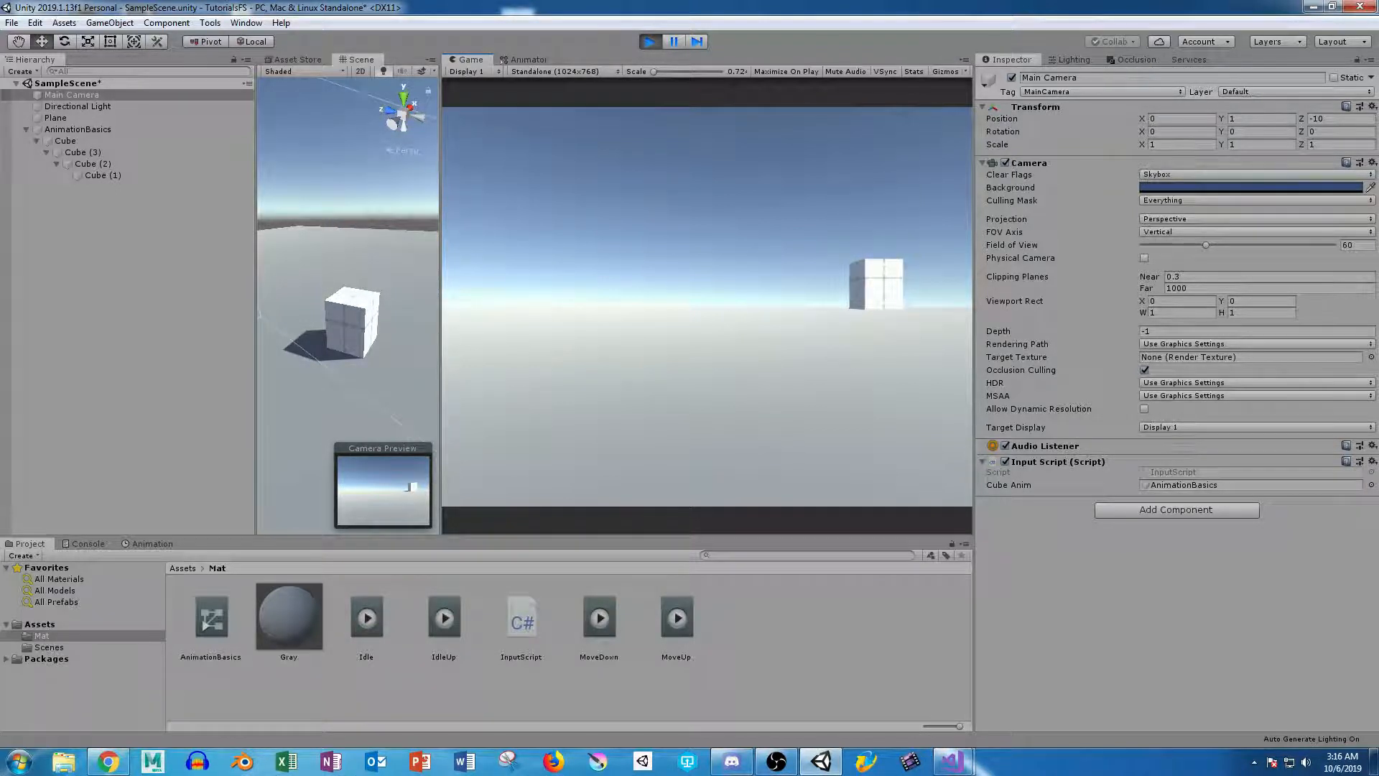
key(Up)
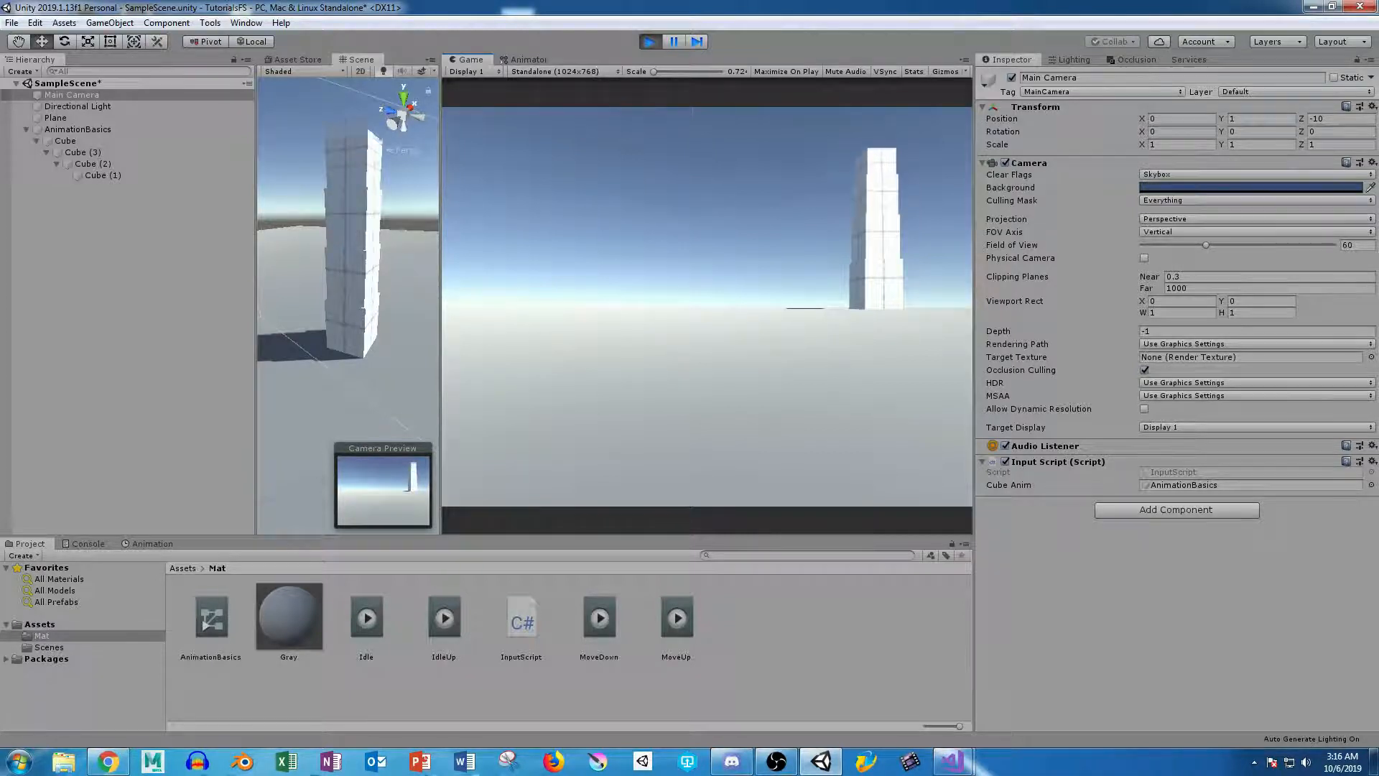
key(Down)
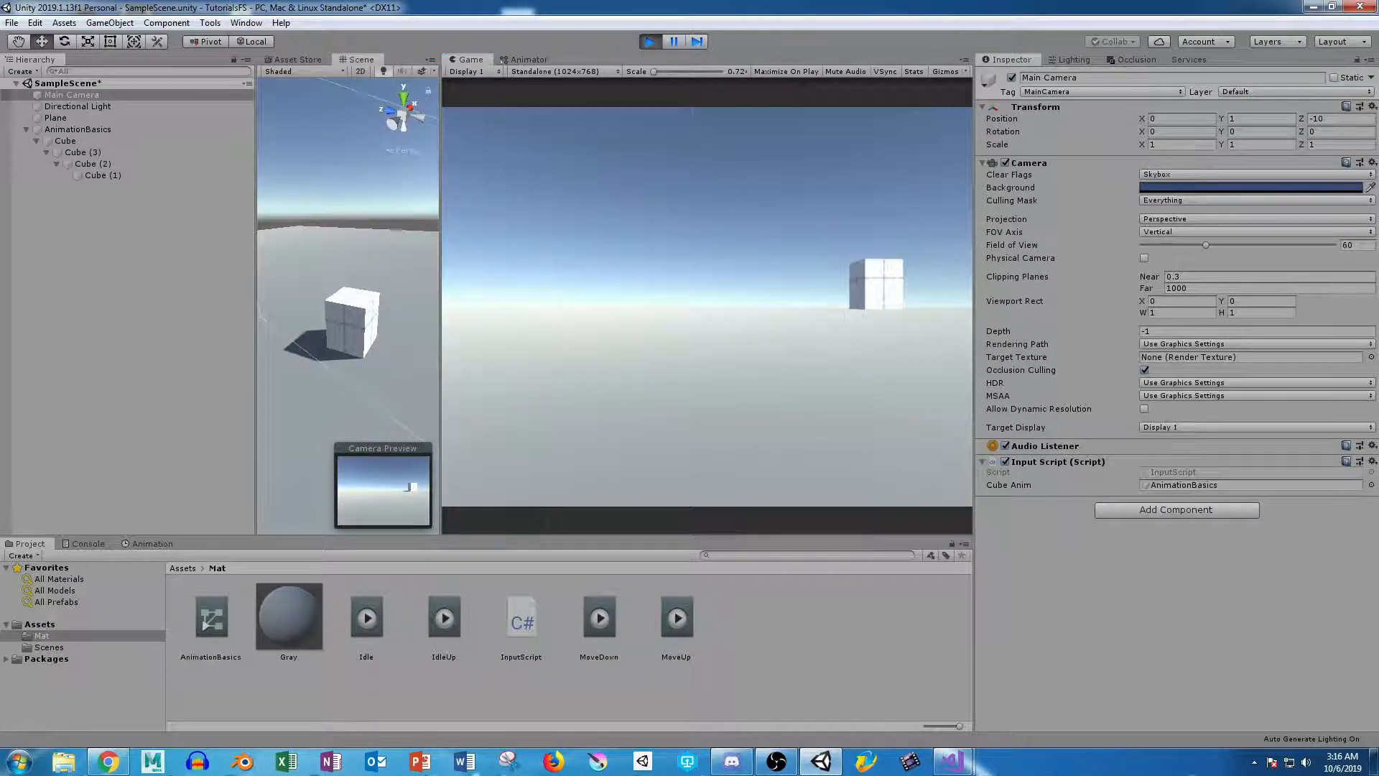
Stop play mode and switch to InputScript.cs in Visual Studio to review the Update method.
key(ctrl+p)
mouse_move(951, 761)
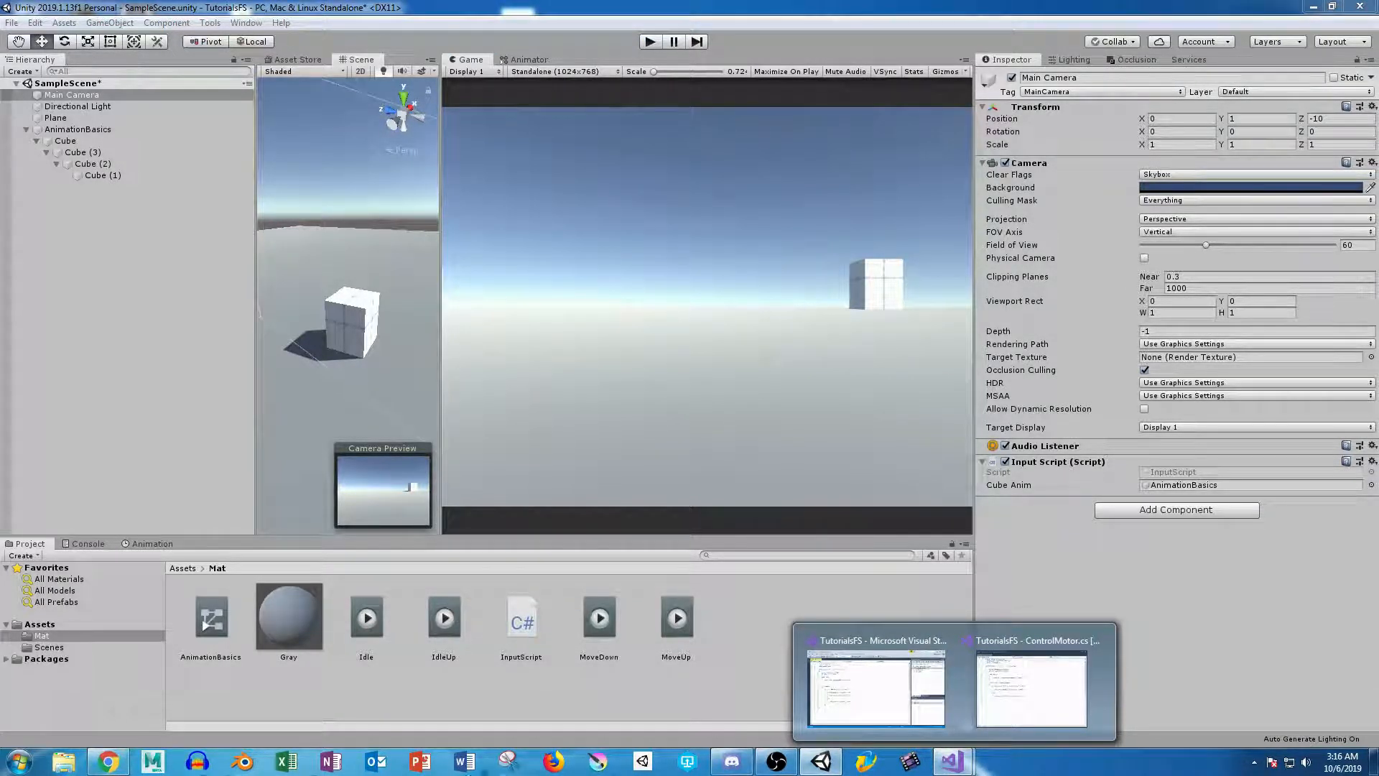
click(754, 664)
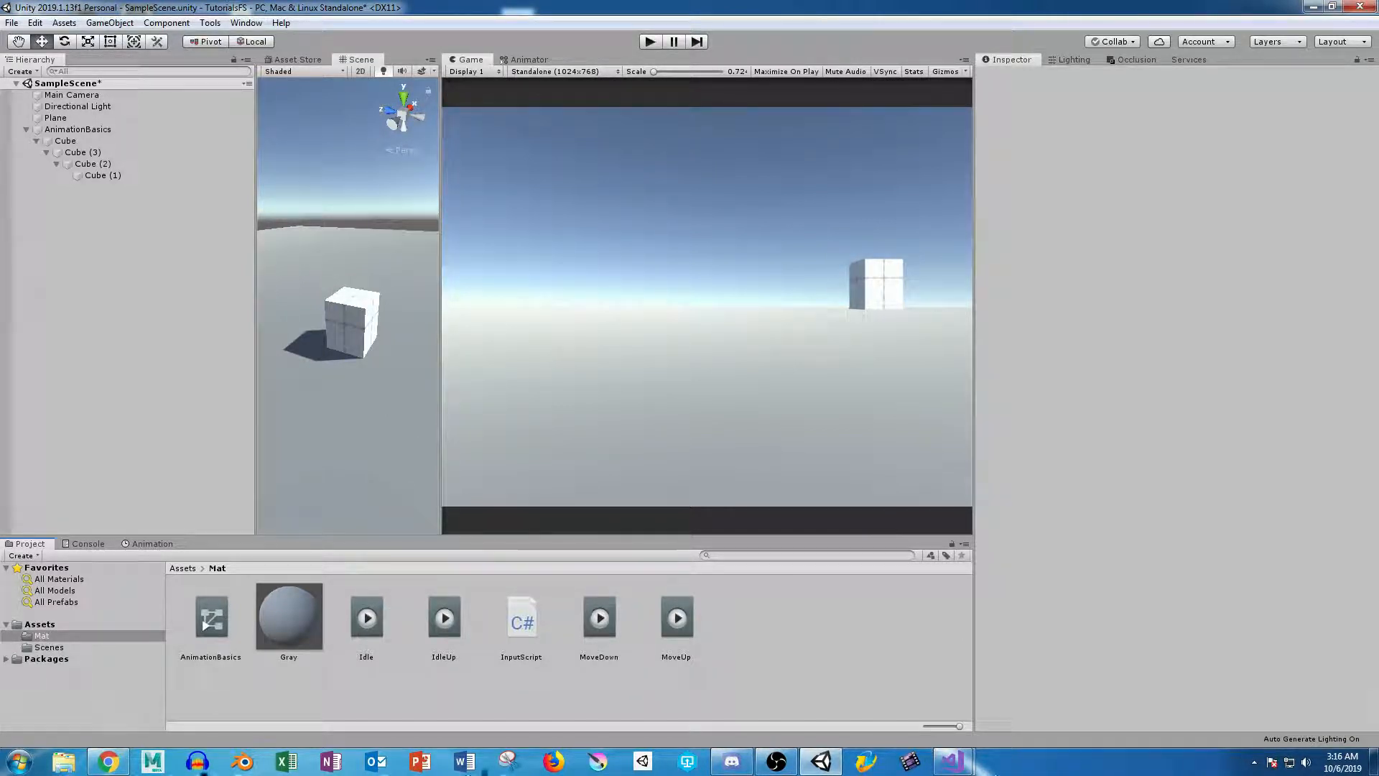
click(953, 761)
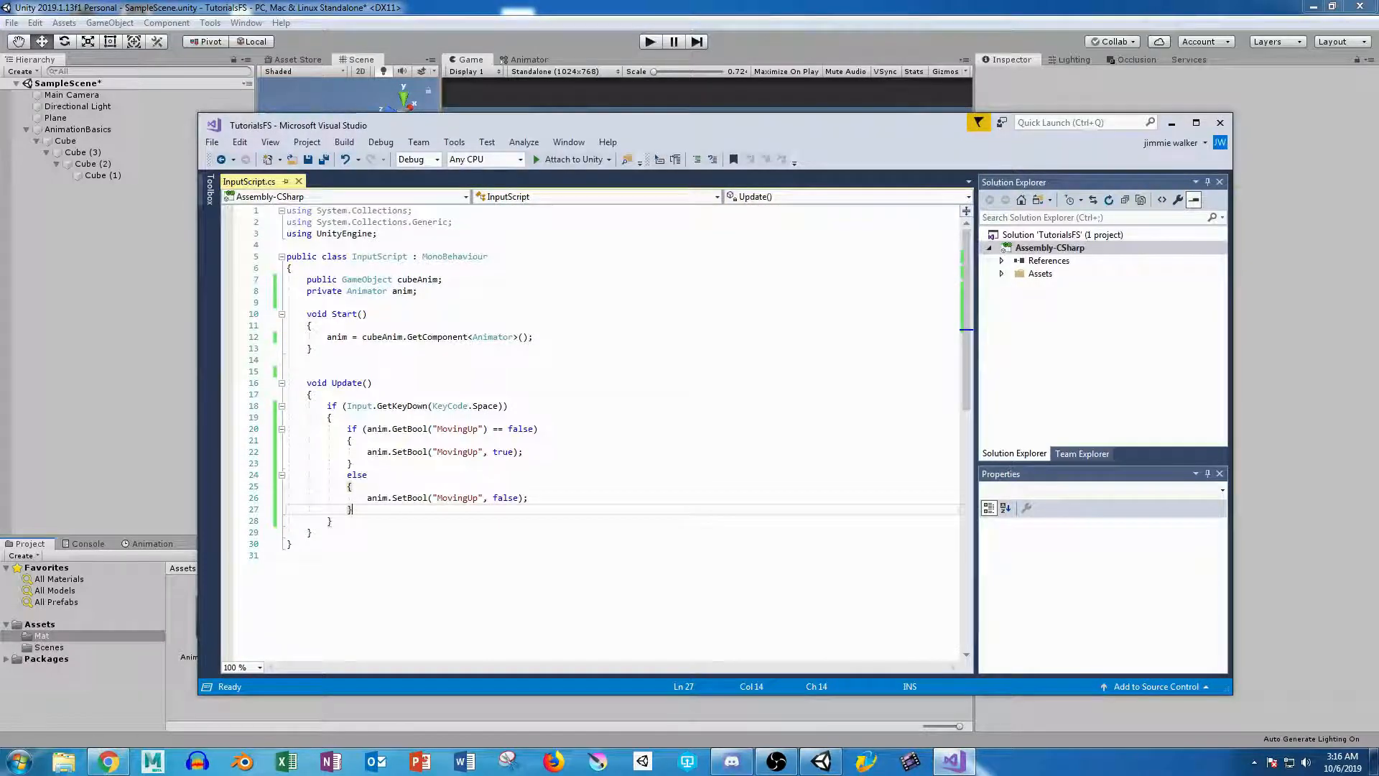
click(332, 521)
click(312, 394)
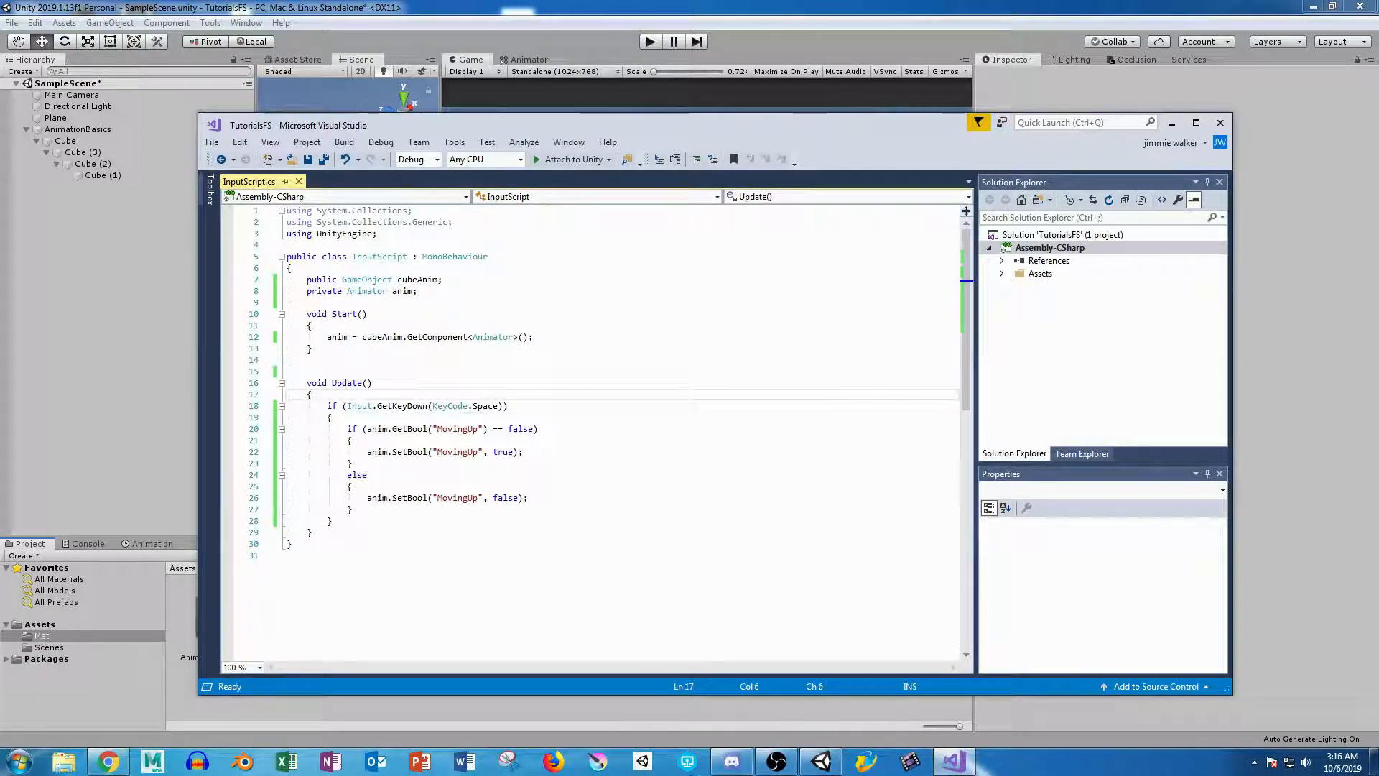
In Update, replace the outer if condition's key check with Input.GetButtonDown("moveTheCube").
drag(346, 405, 504, 406)
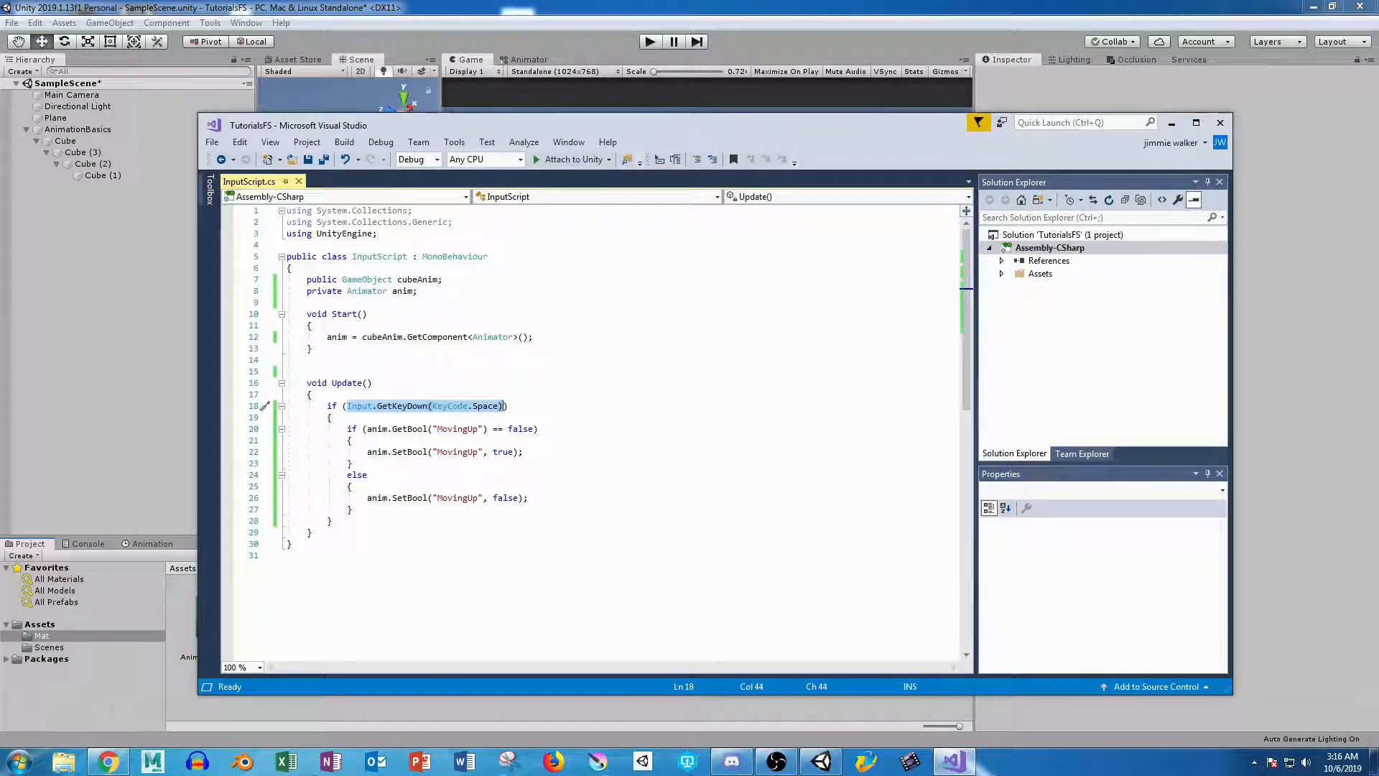
text(Input.G)
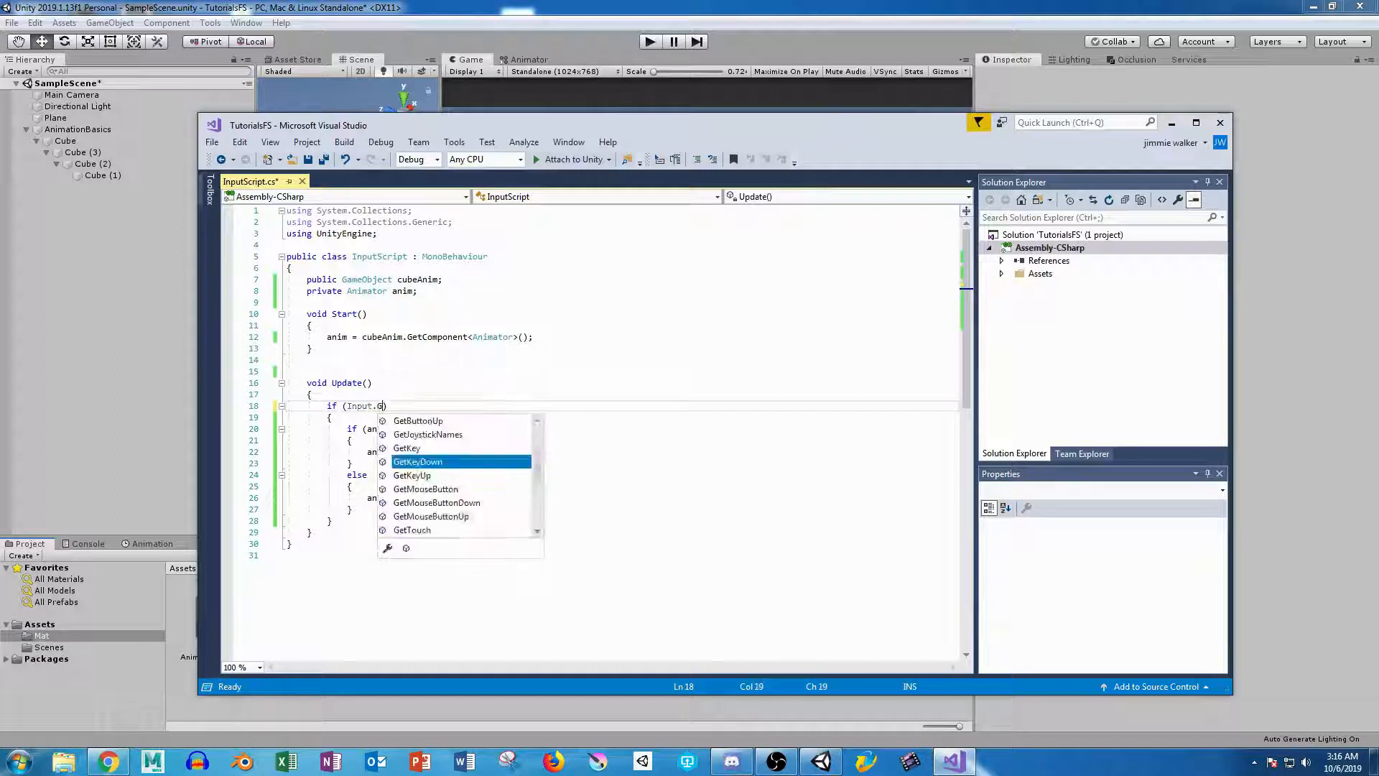
text(etBut)
key(Tab)
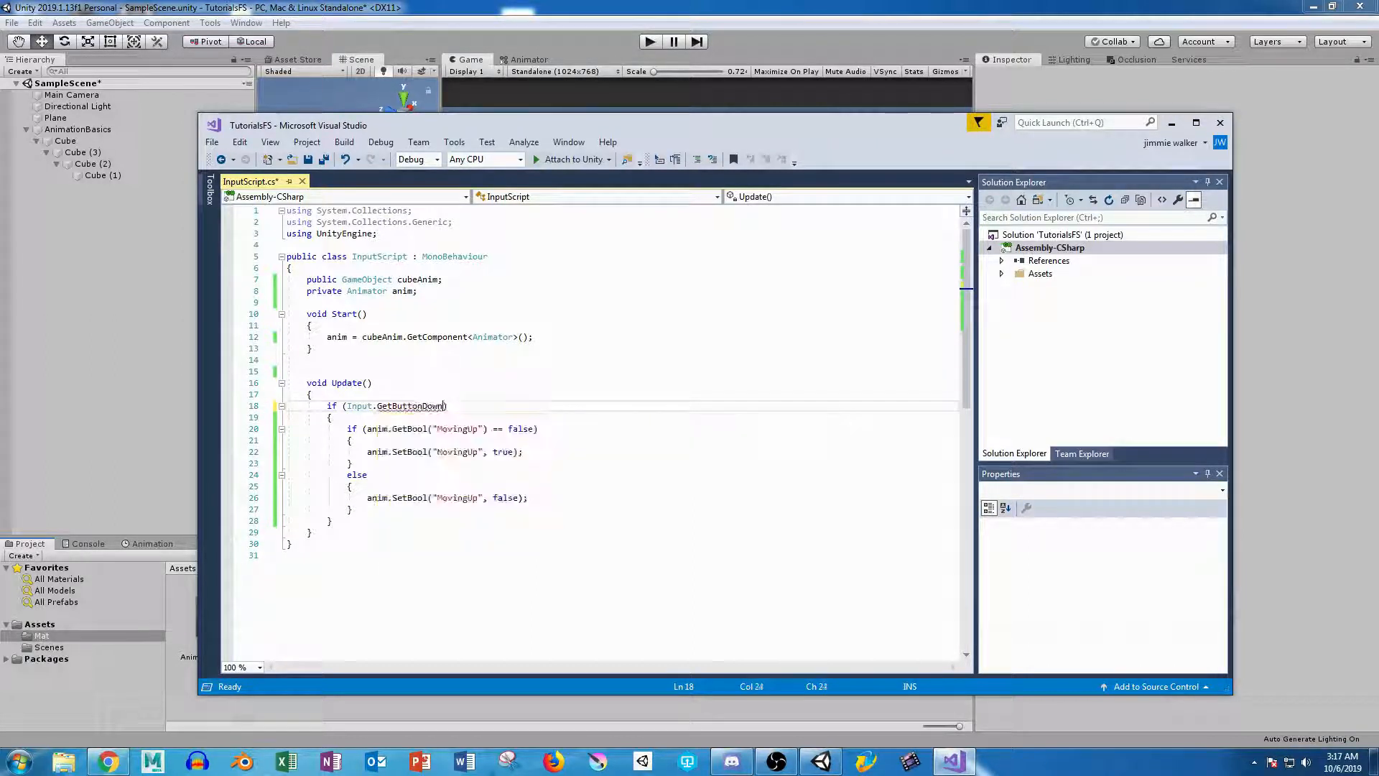
text((")
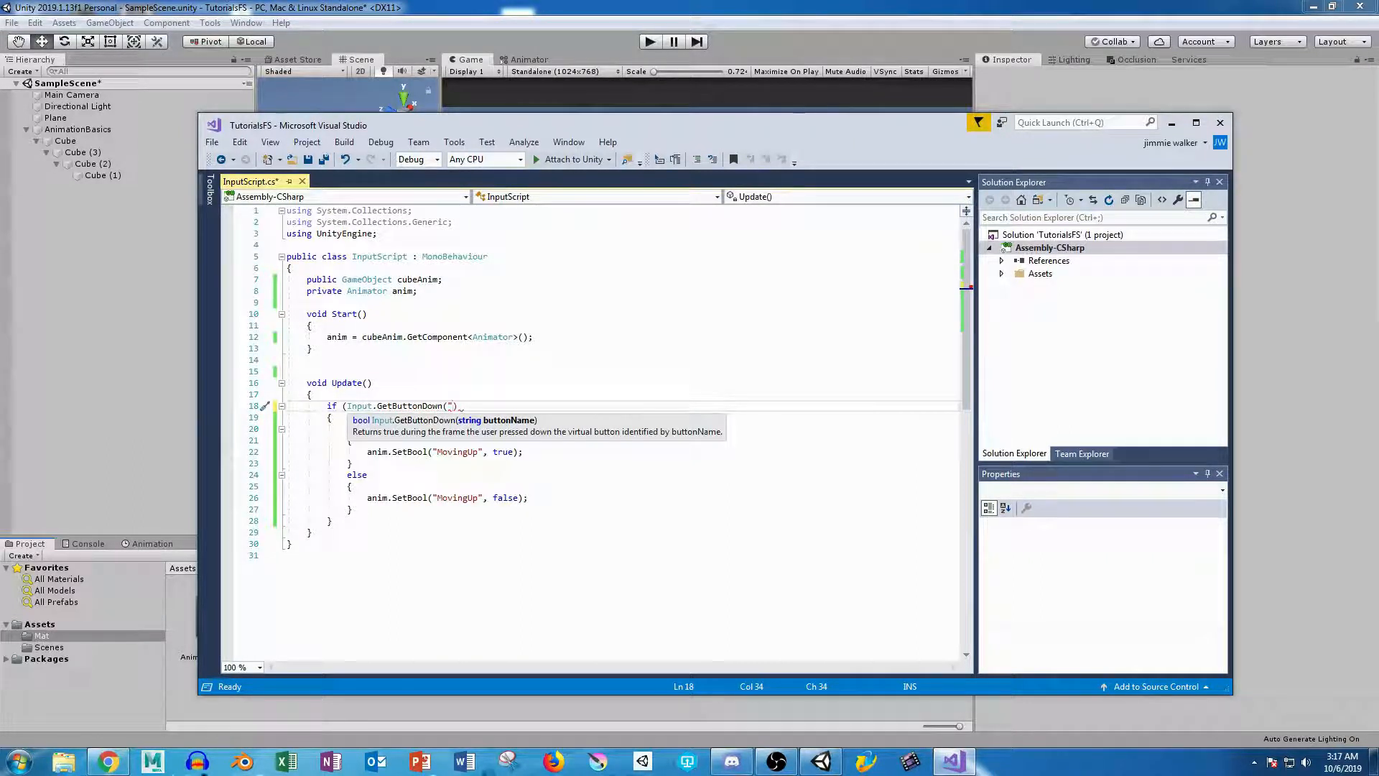
text(moveTheCube"))
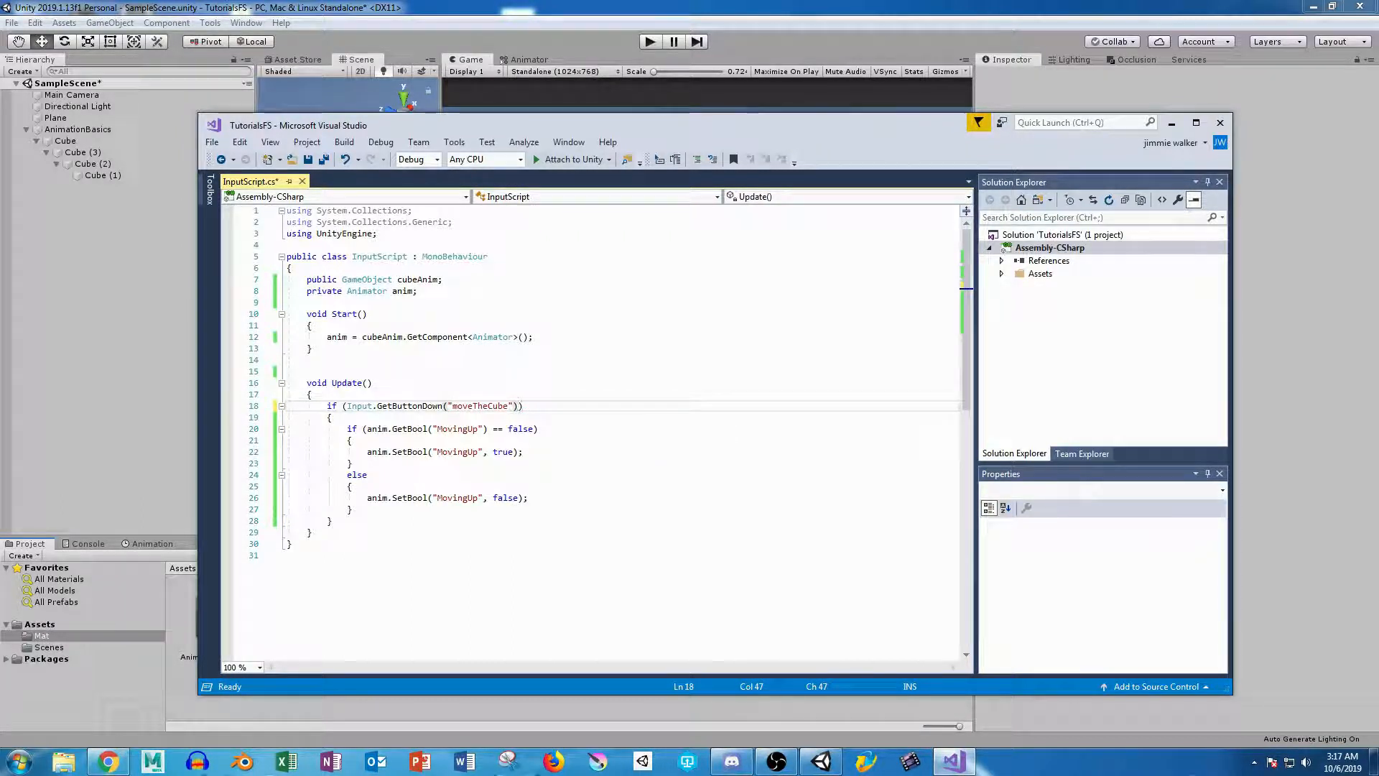
Save the changed InputScript.cs and return to the Unity editor.
click(528, 429)
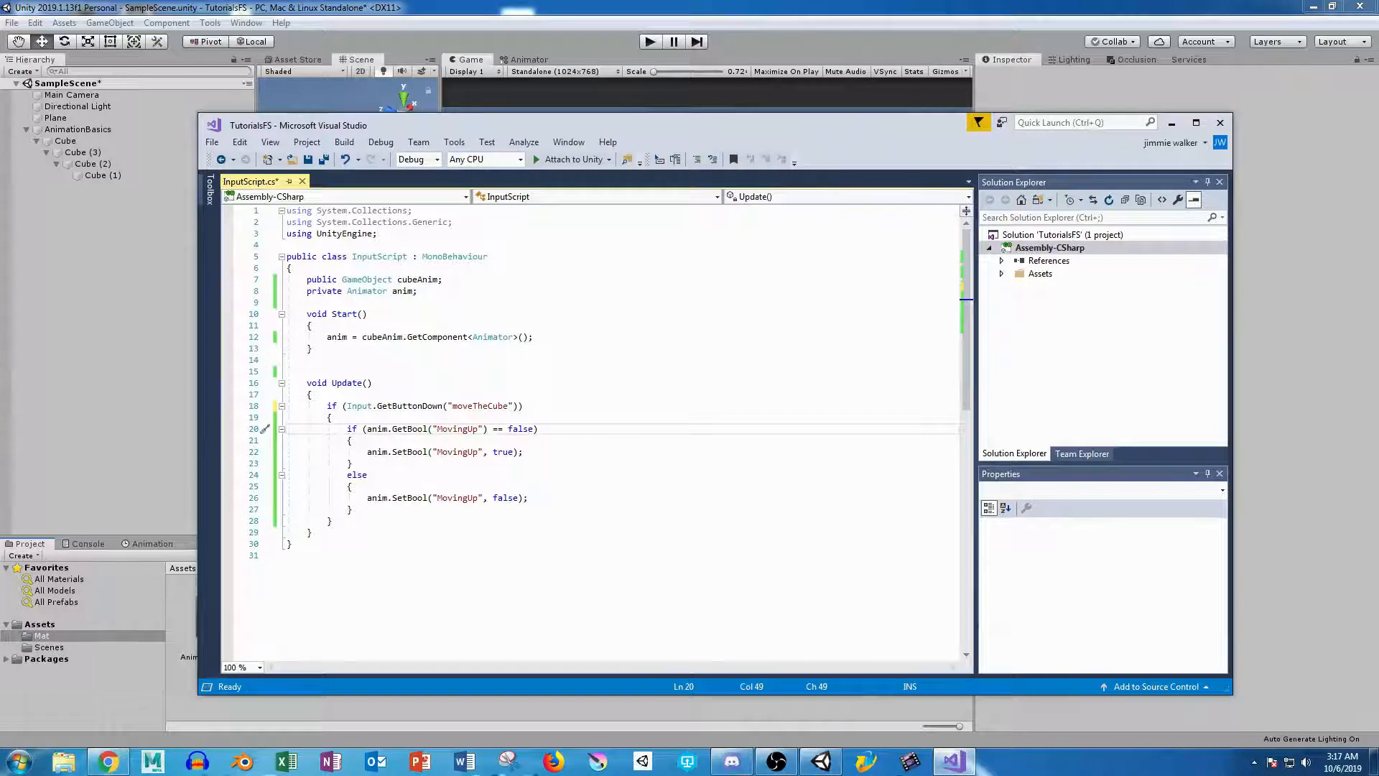
key(ctrl+s)
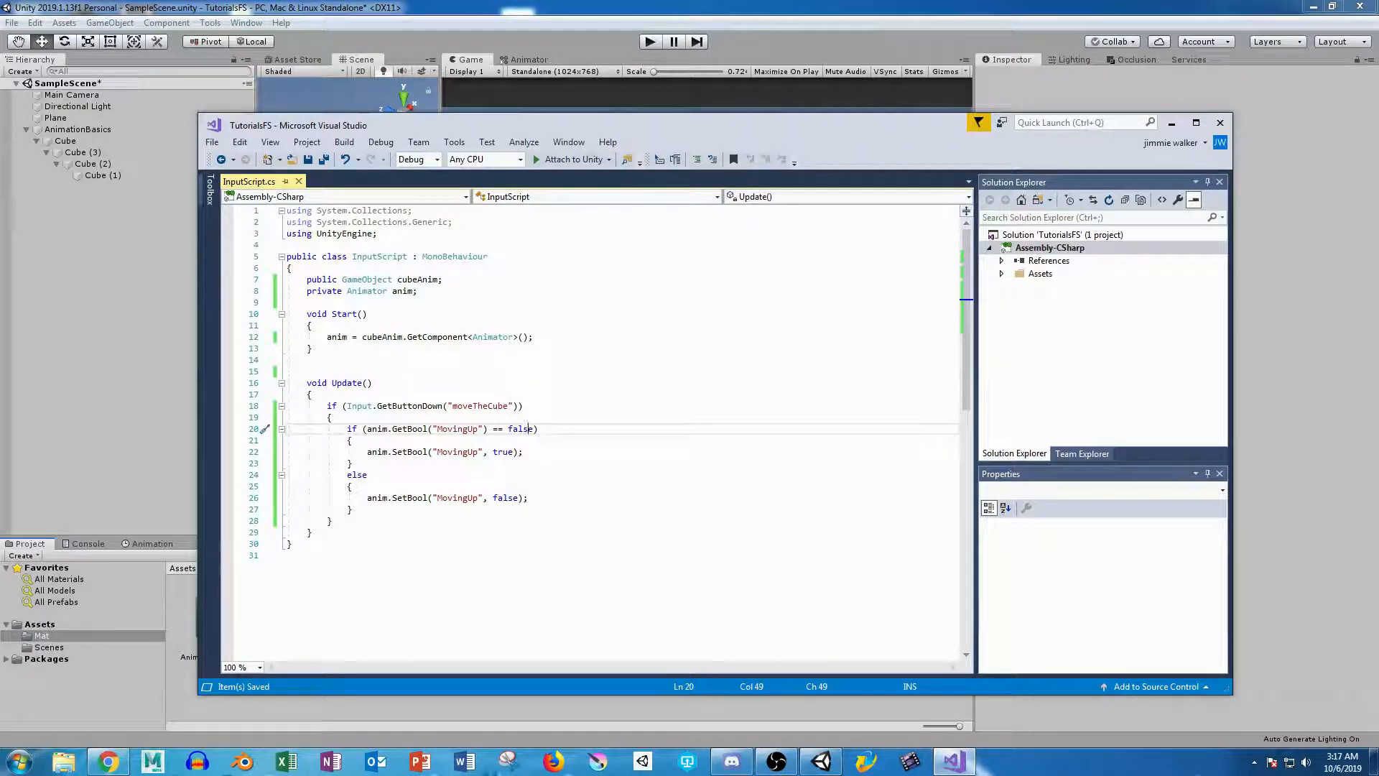
key(alt+Tab)
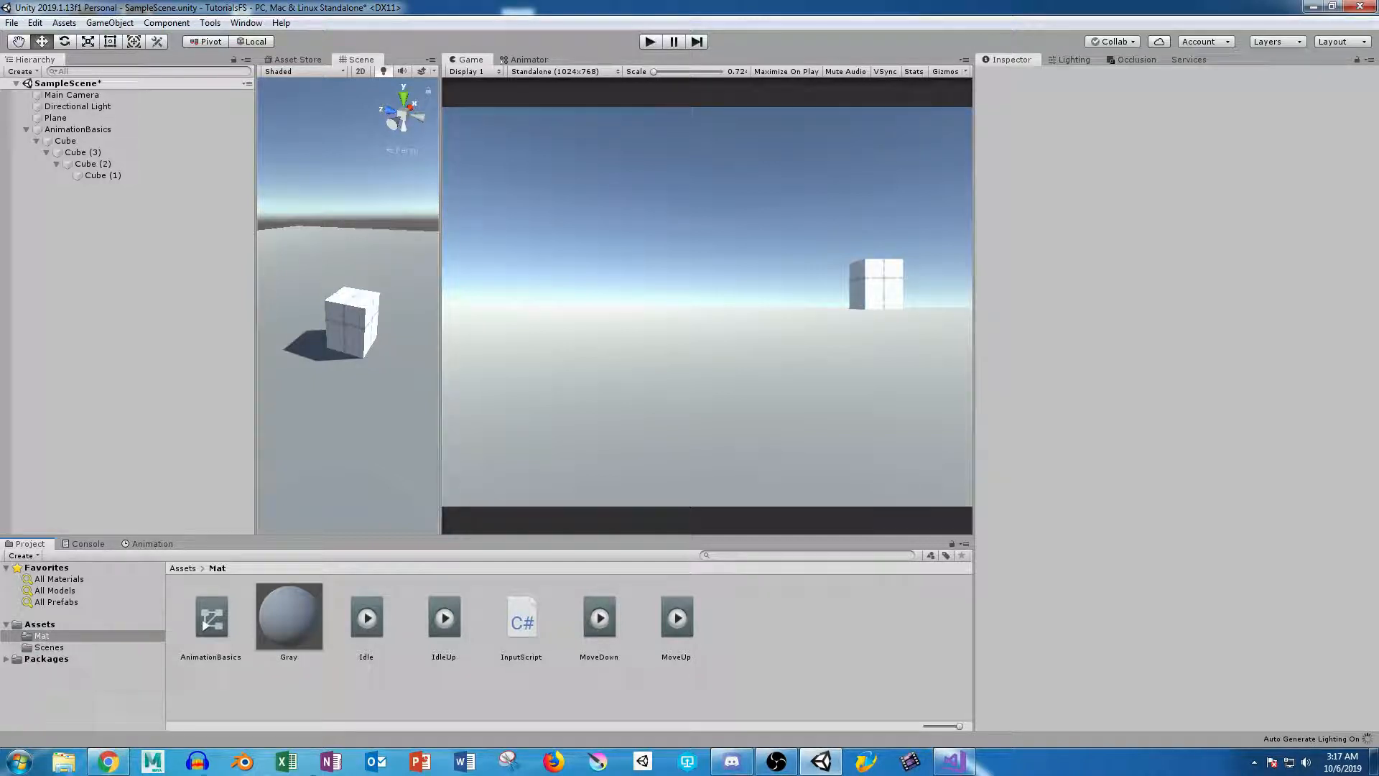
Run the scene with the new button check, examine the error in the Console, and stop play mode.
click(650, 41)
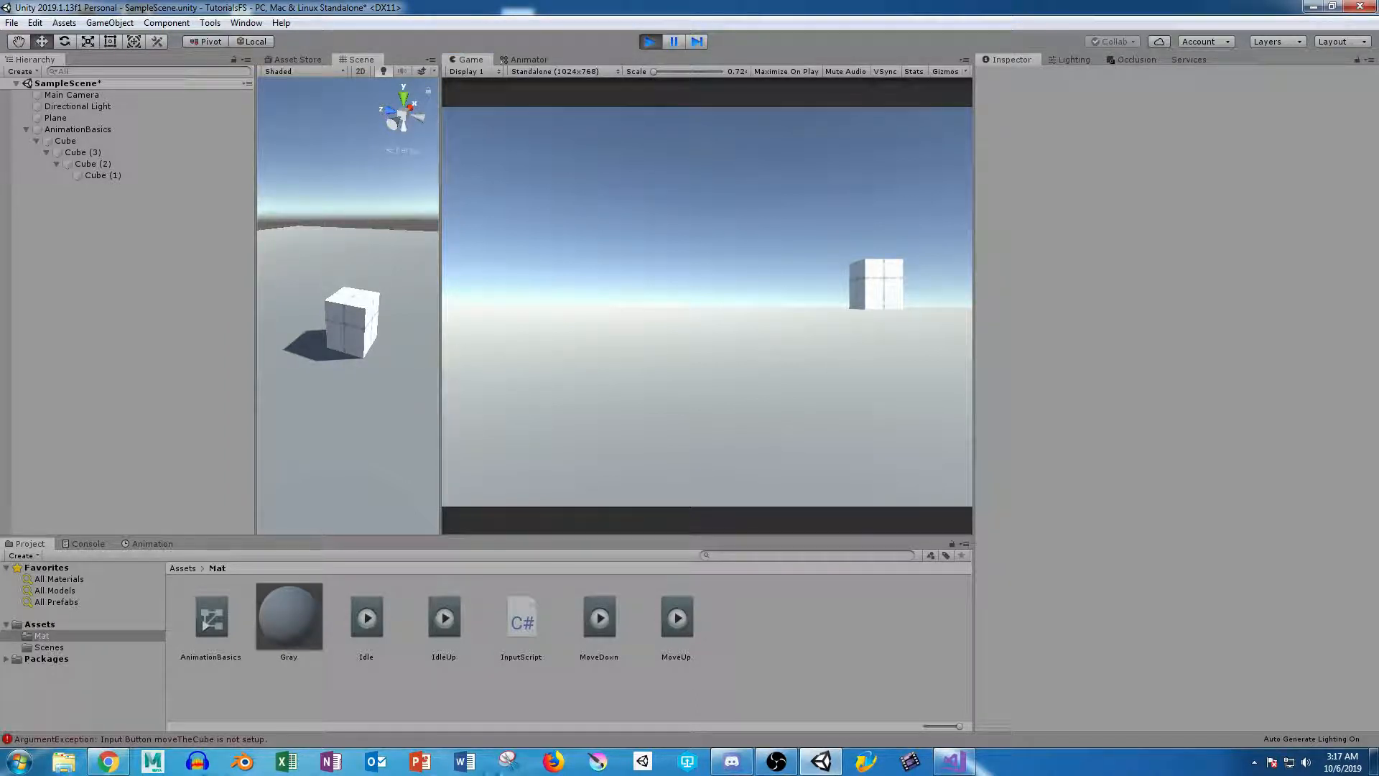
click(140, 738)
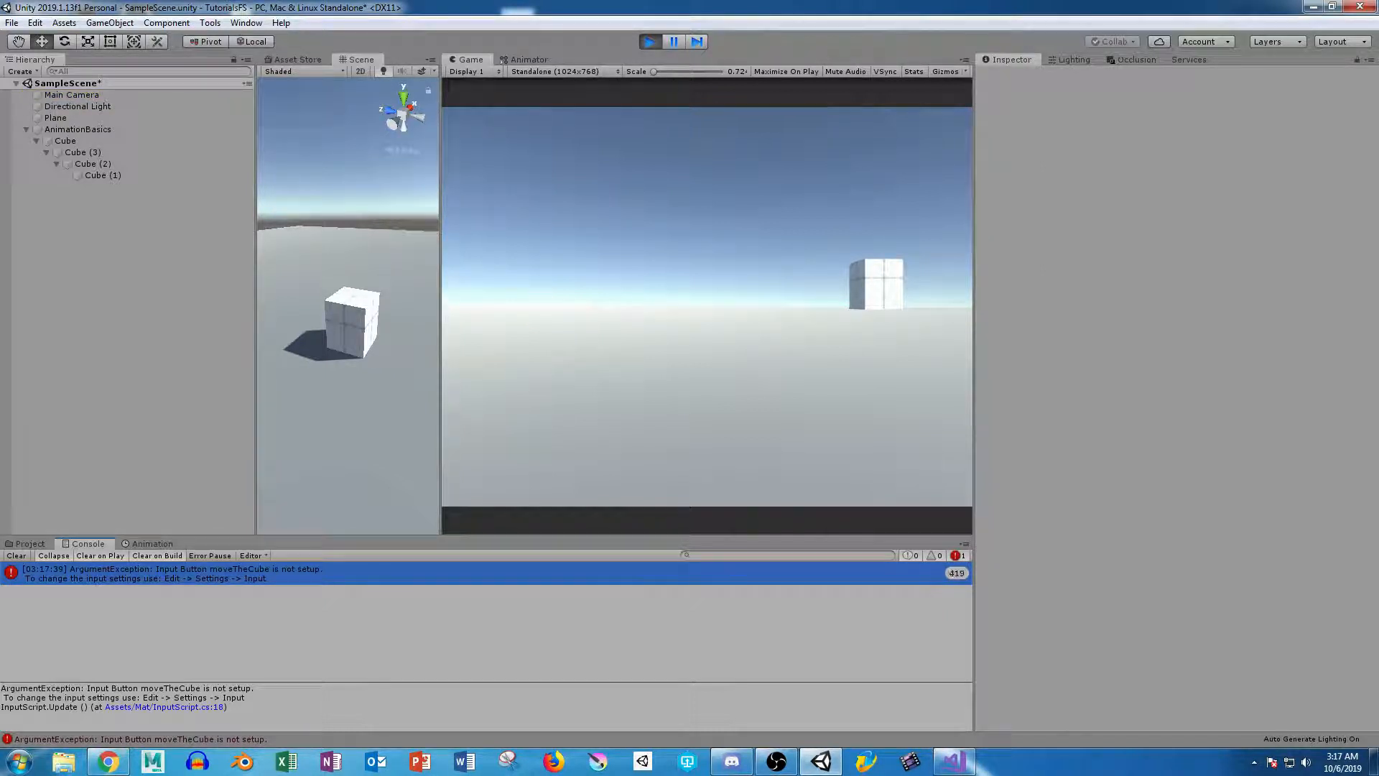
key(ctrl+p)
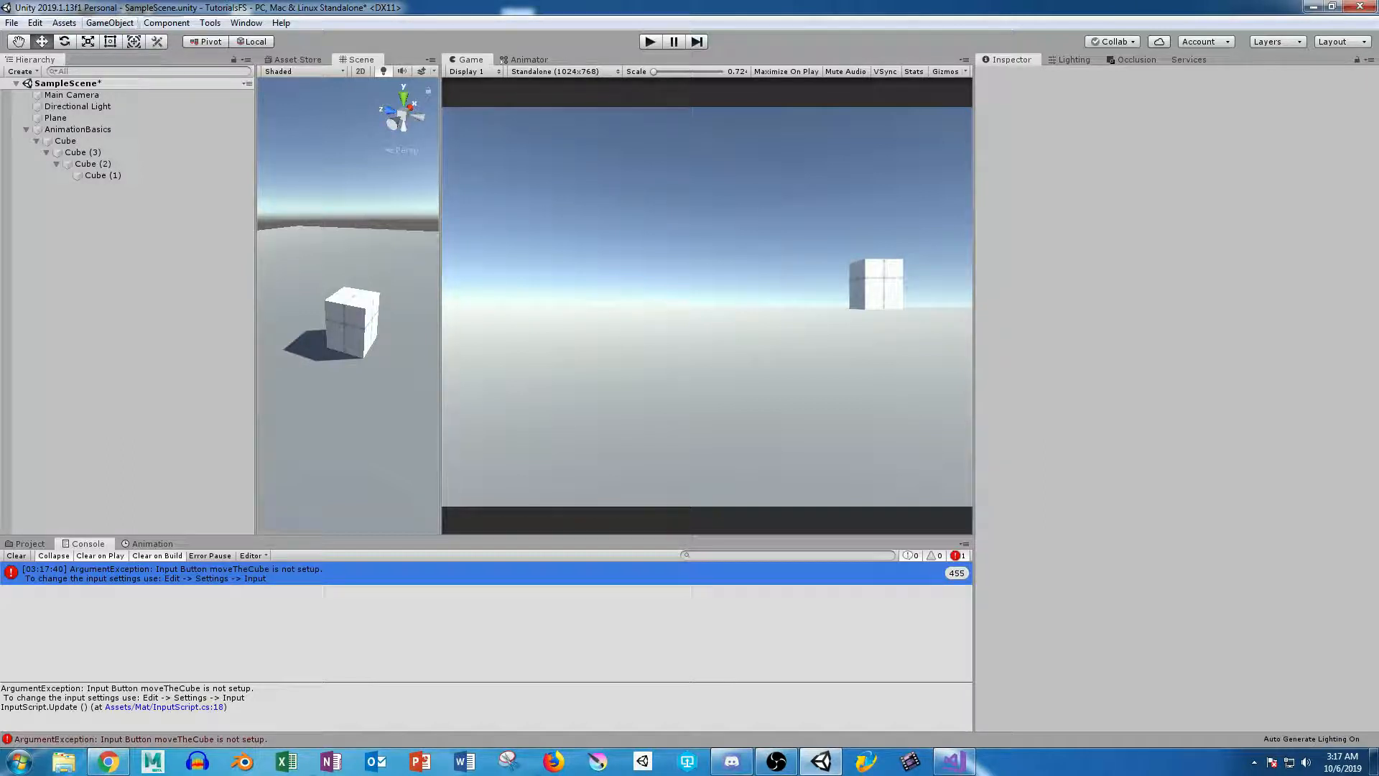
Open the Project Settings docked beside the Inspector and expand the Axes list of the Input settings.
click(247, 23)
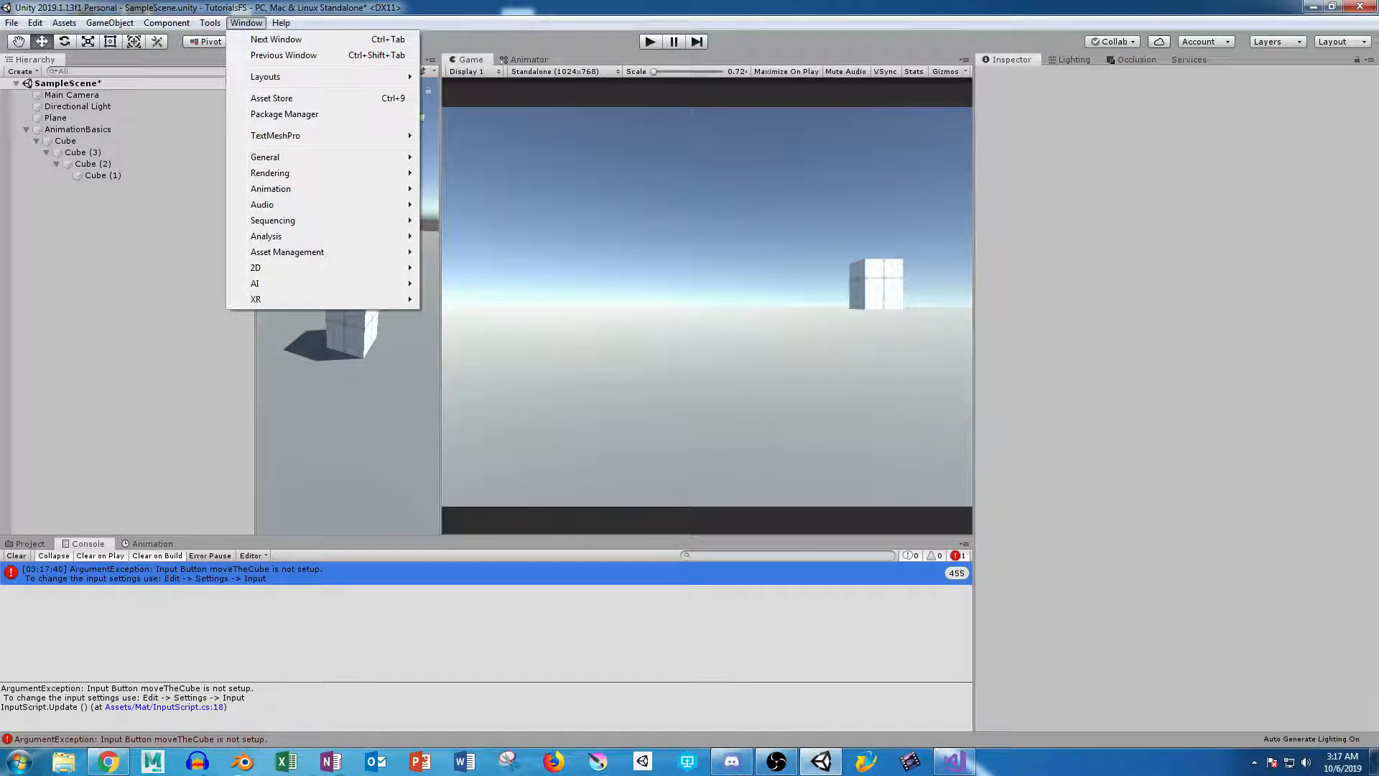
mouse_move(35, 23)
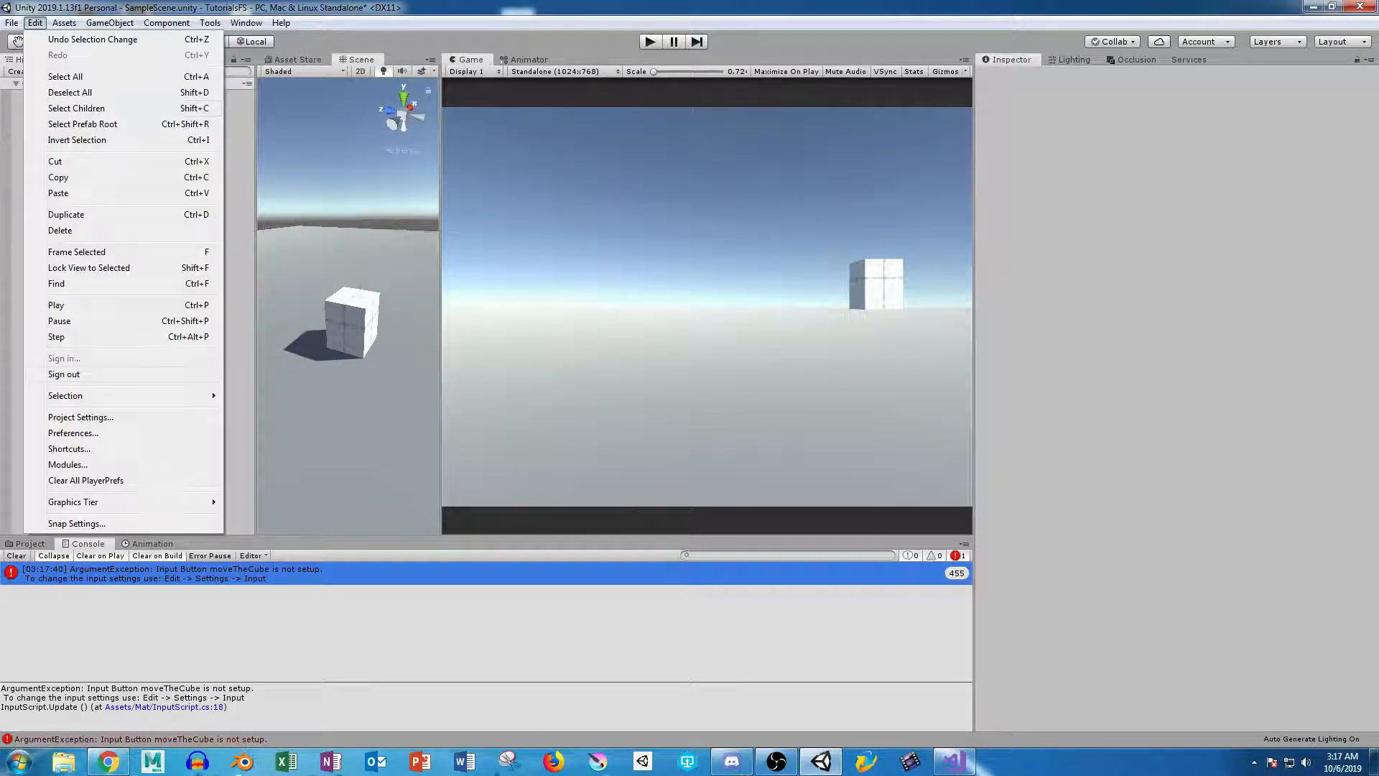
click(81, 416)
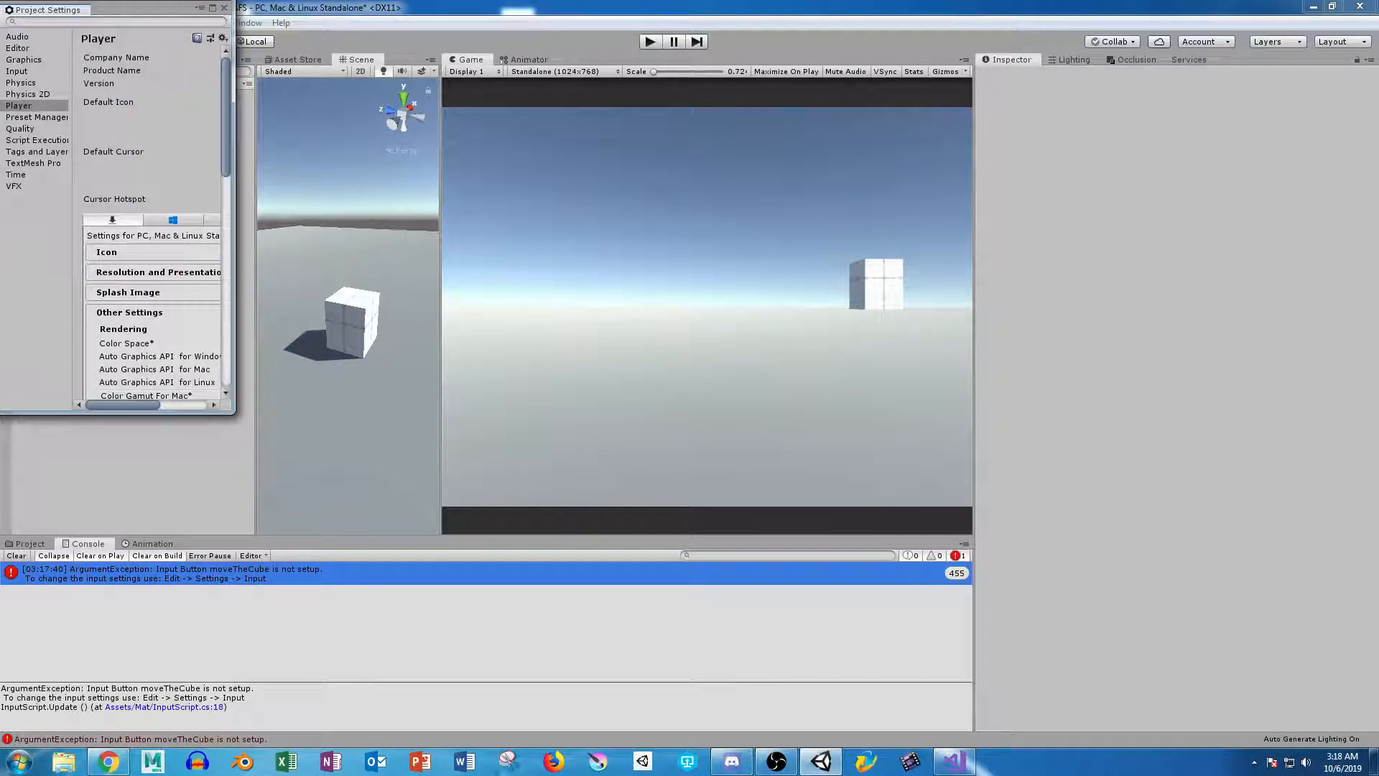
drag(43, 9, 1264, 61)
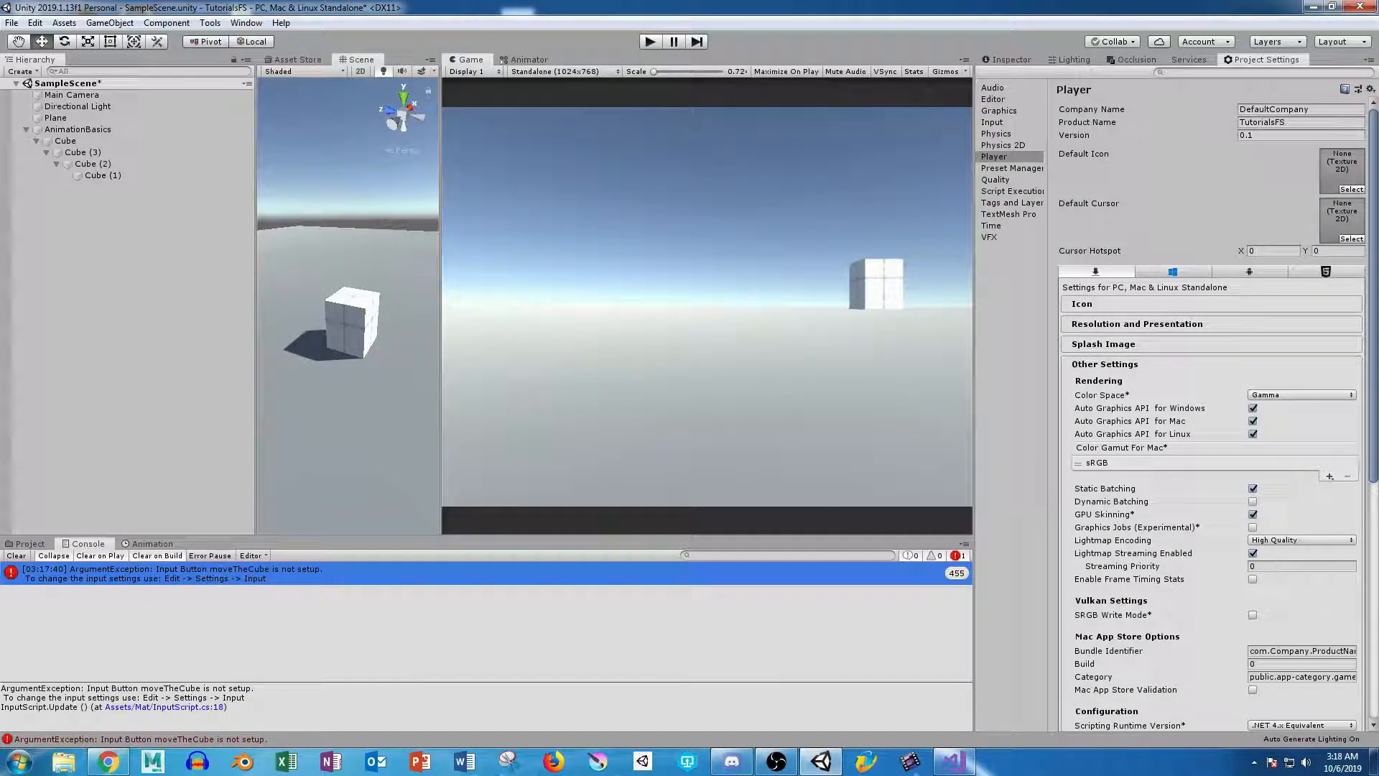
click(991, 122)
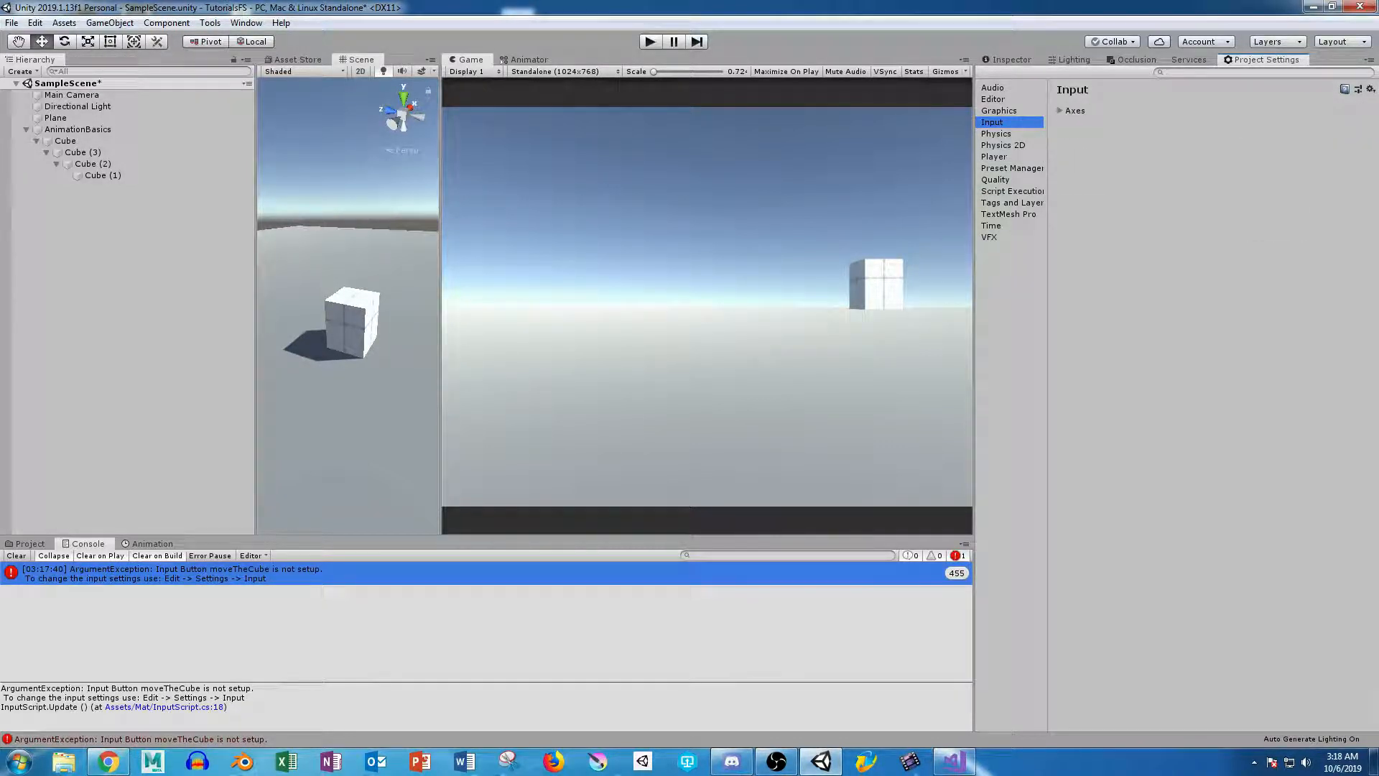
click(1065, 111)
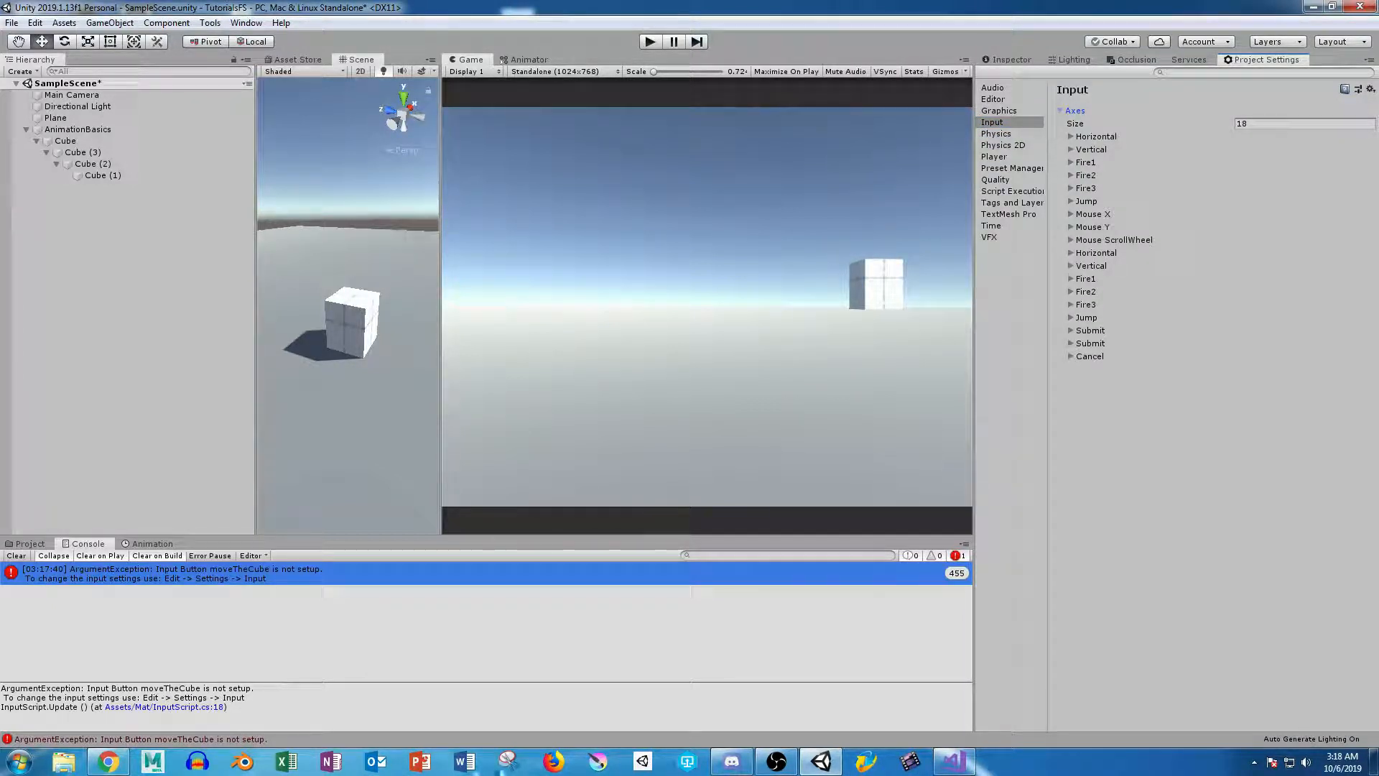
Check the button name used in InputScript.cs and set the input Axes size to 19.
click(953, 761)
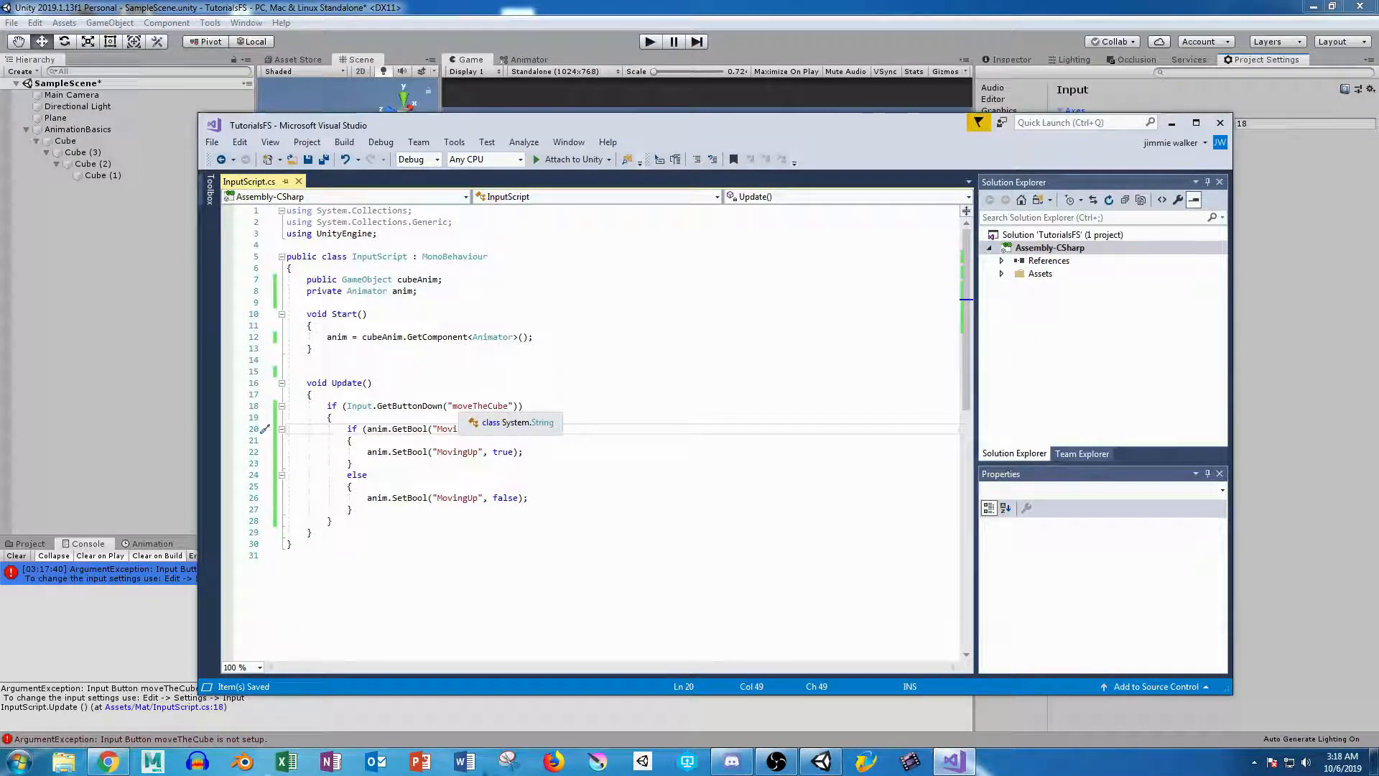
click(1171, 123)
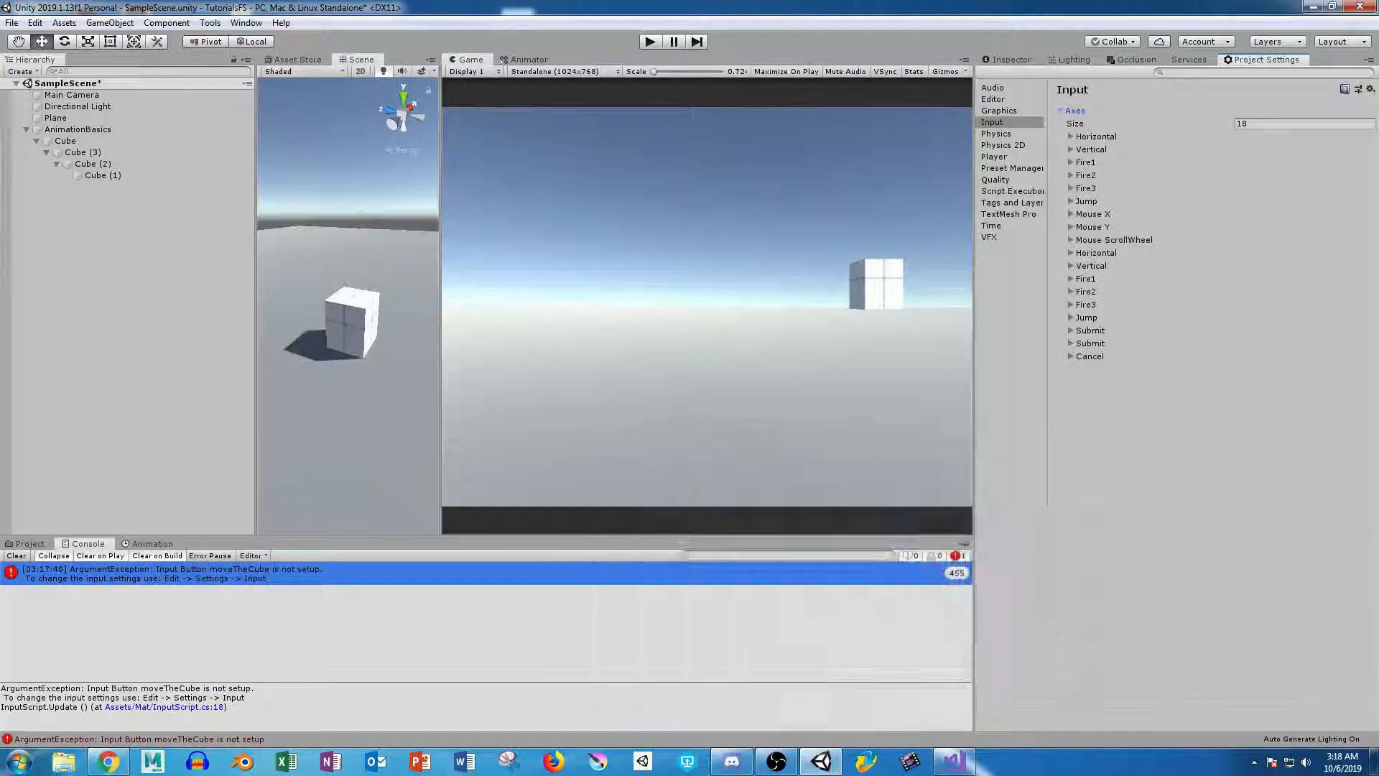
click(1242, 124)
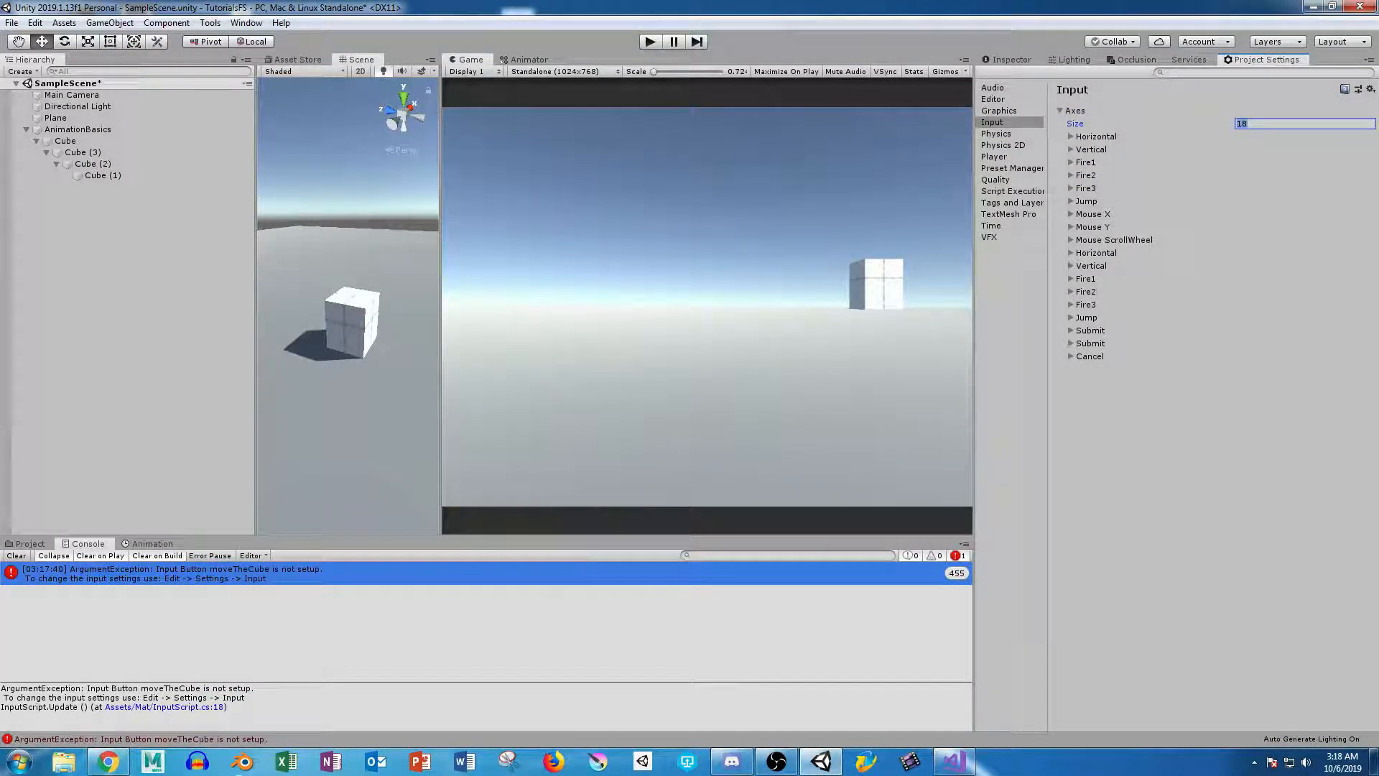
text(19)
key(Return)
Name the newly added last axis moveTheCube and set its Positive Button to space.
click(1070, 369)
click(1264, 382)
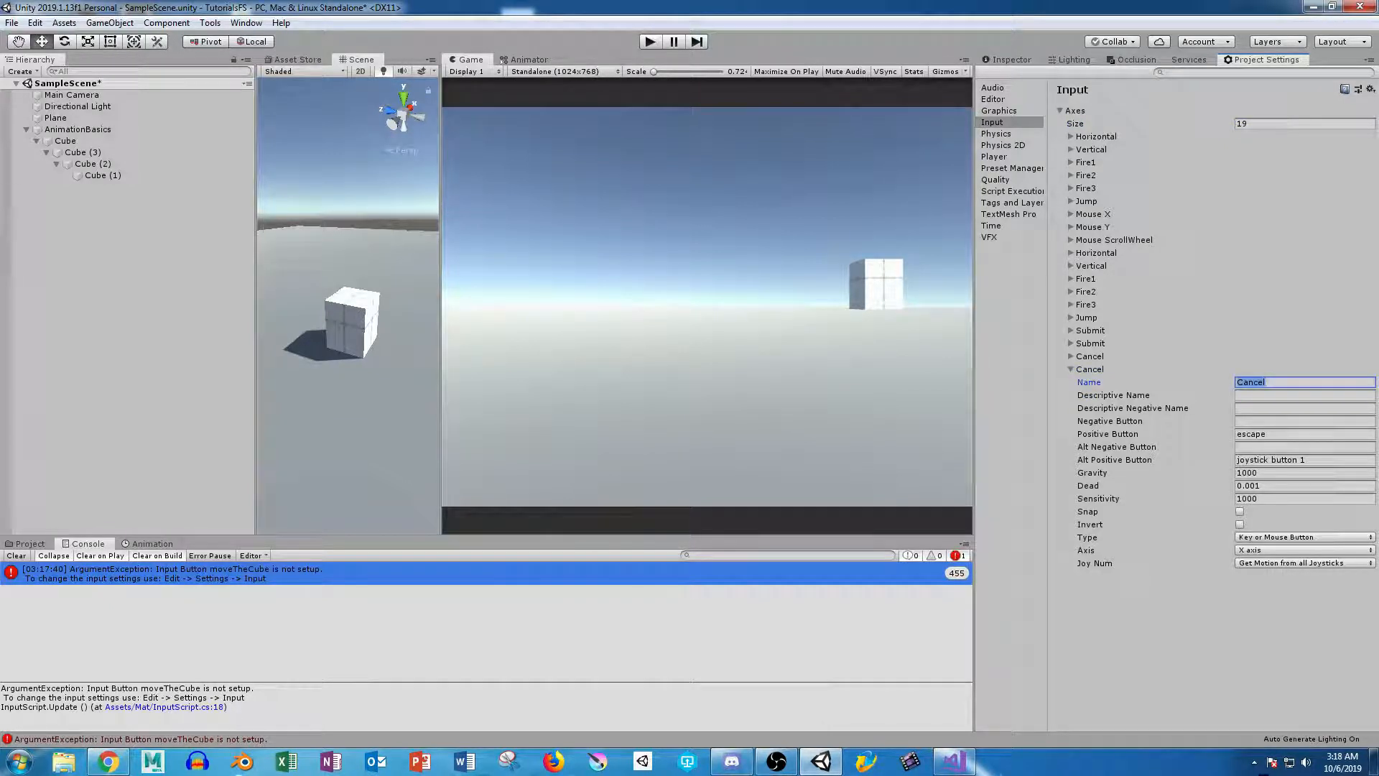
text(moveTheCube)
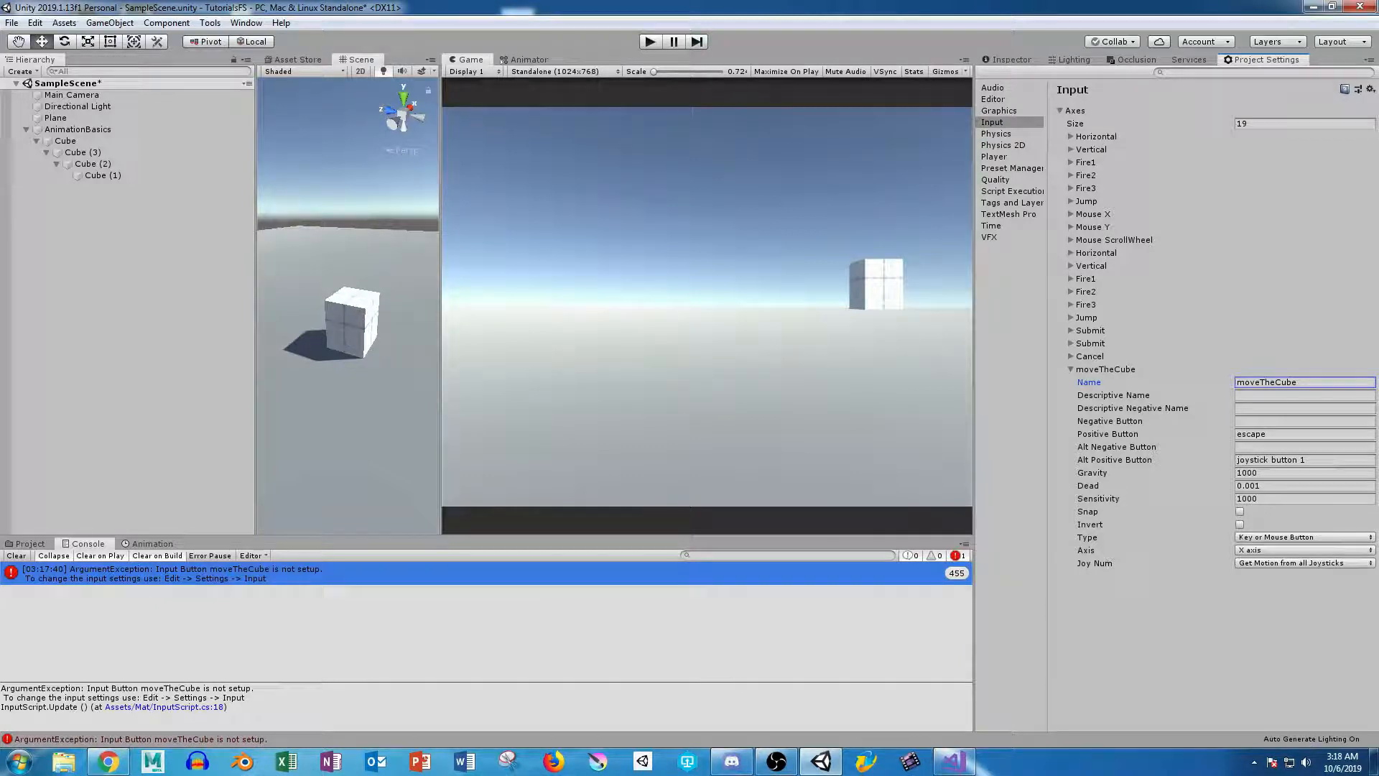
click(1265, 434)
text(space)
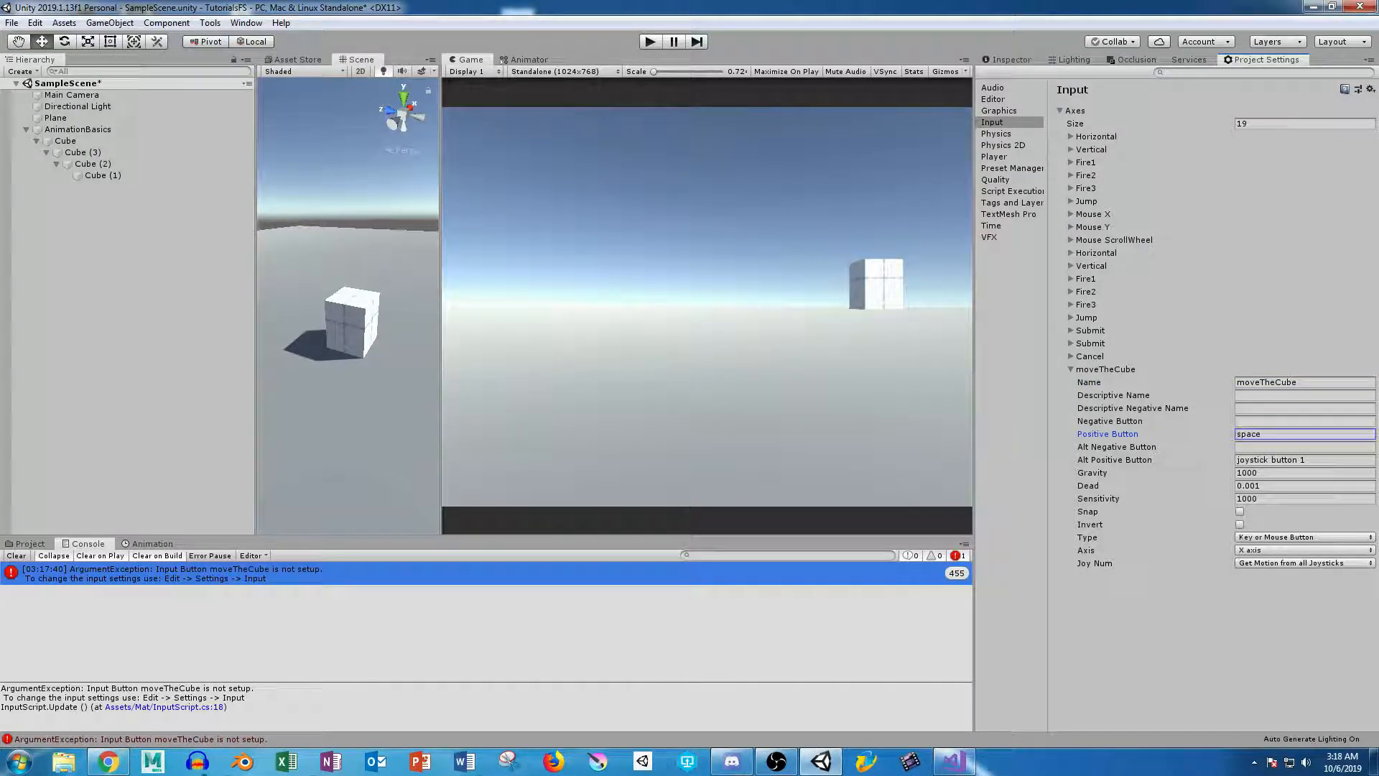
click(1269, 459)
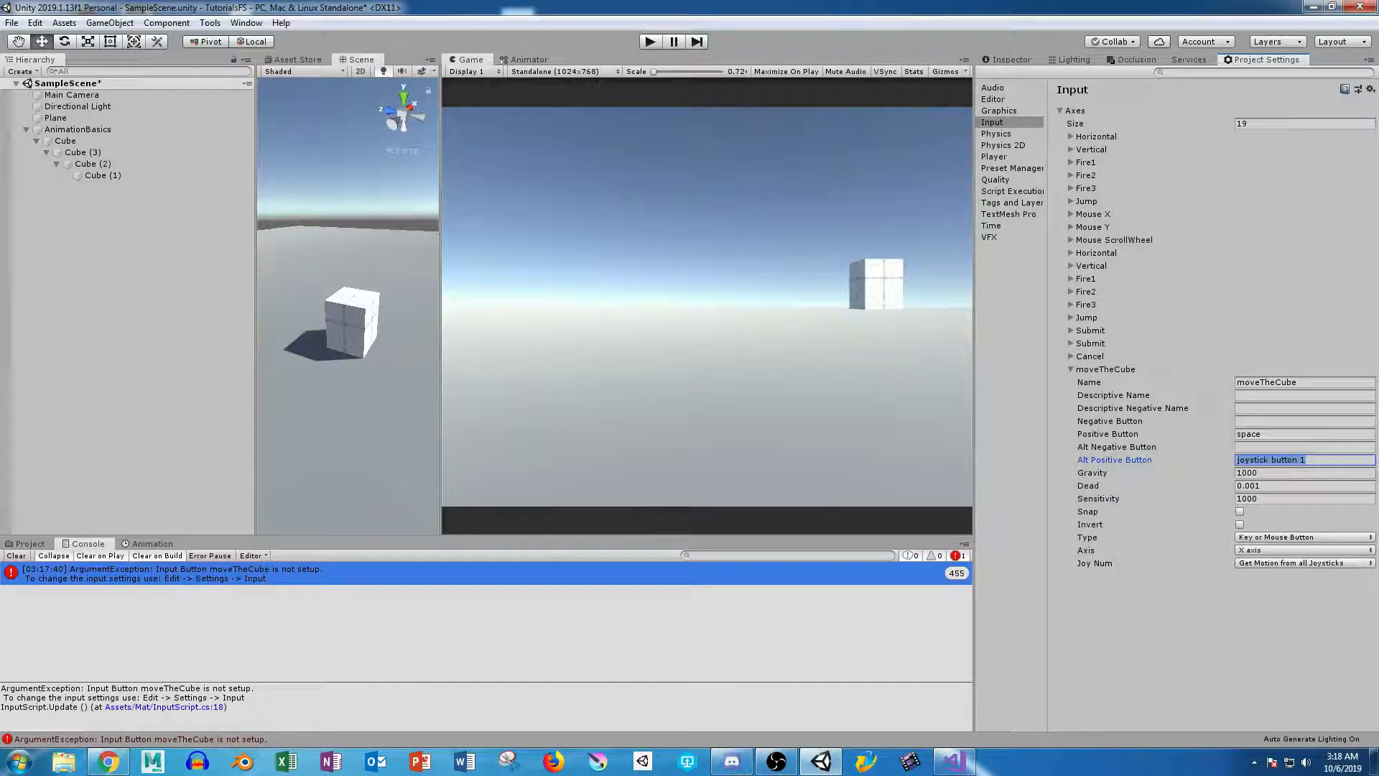
Run the scene, trigger the cube animation with the moveTheCube input, and stop play mode.
key(ctrl+p)
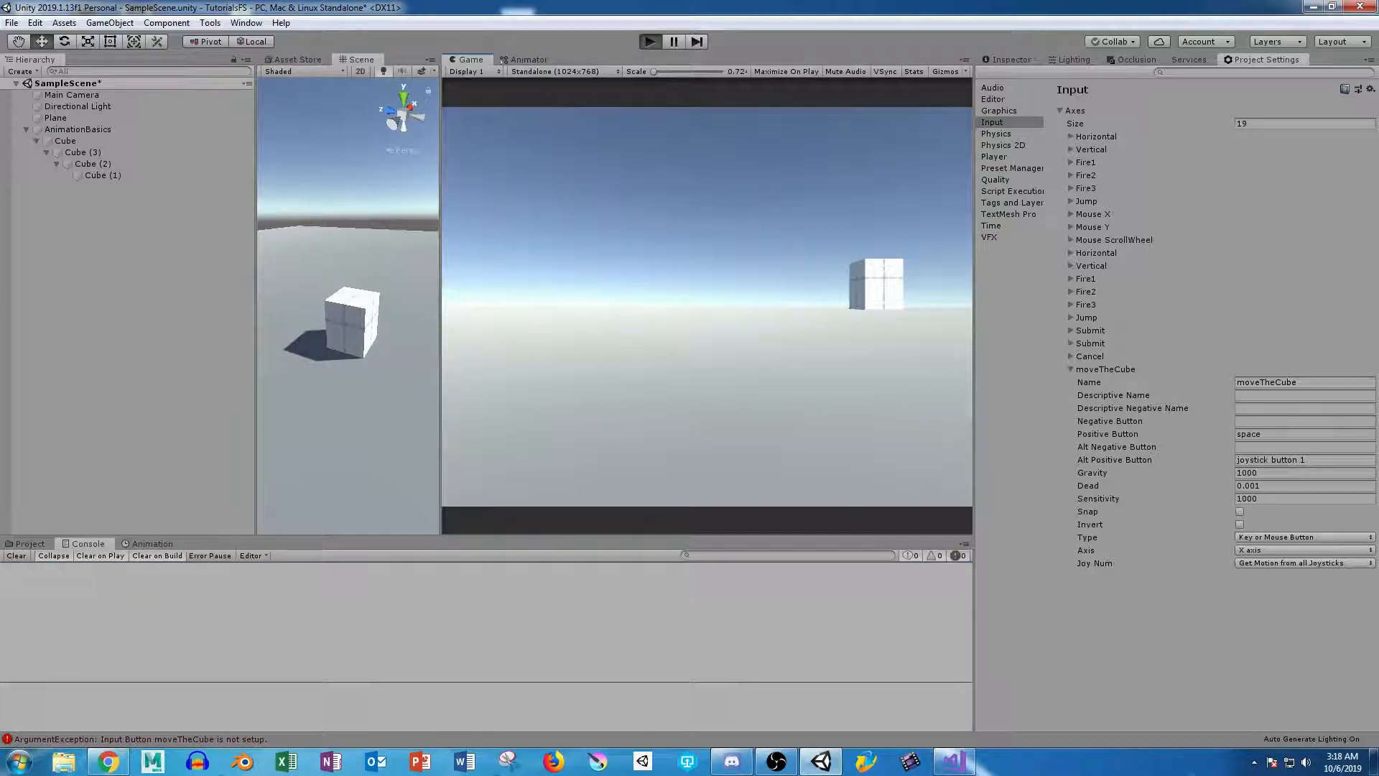
key(space)
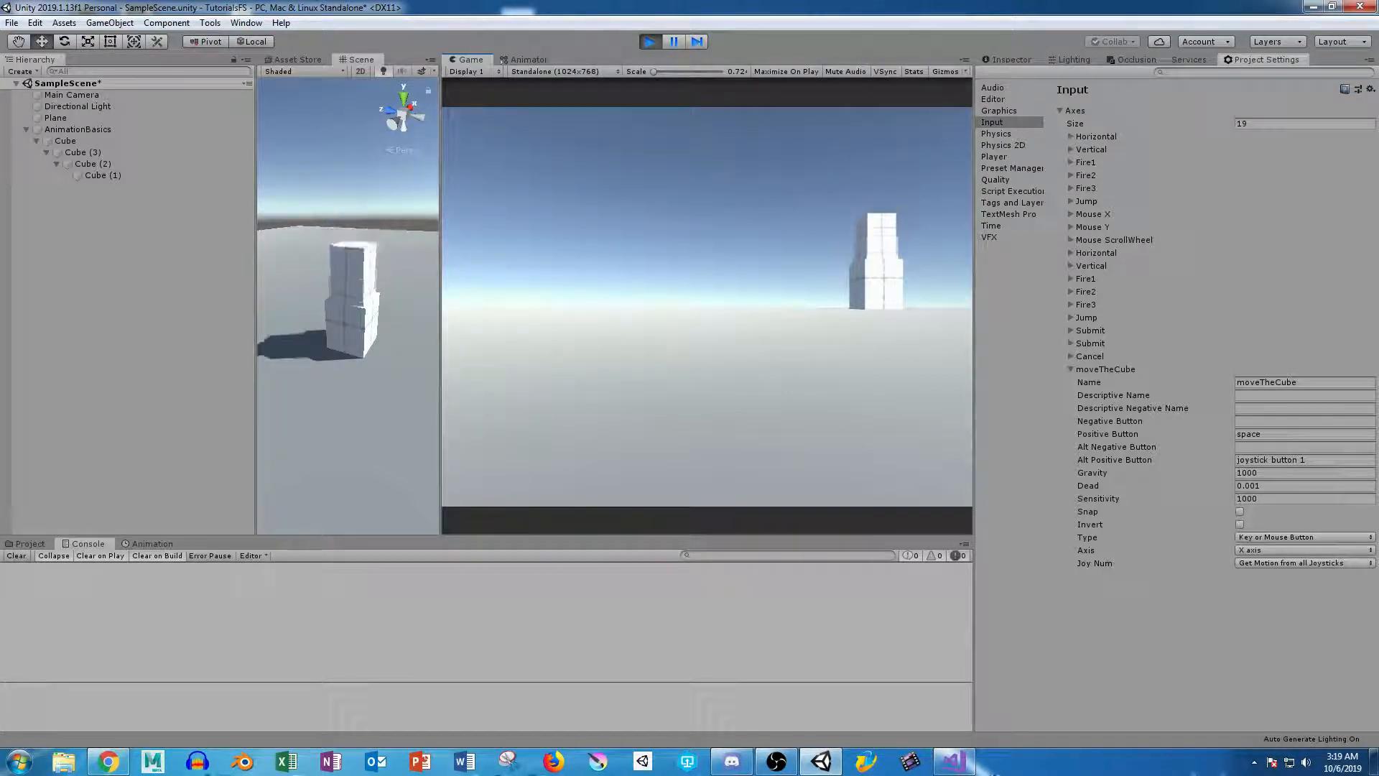
key(ctrl+p)
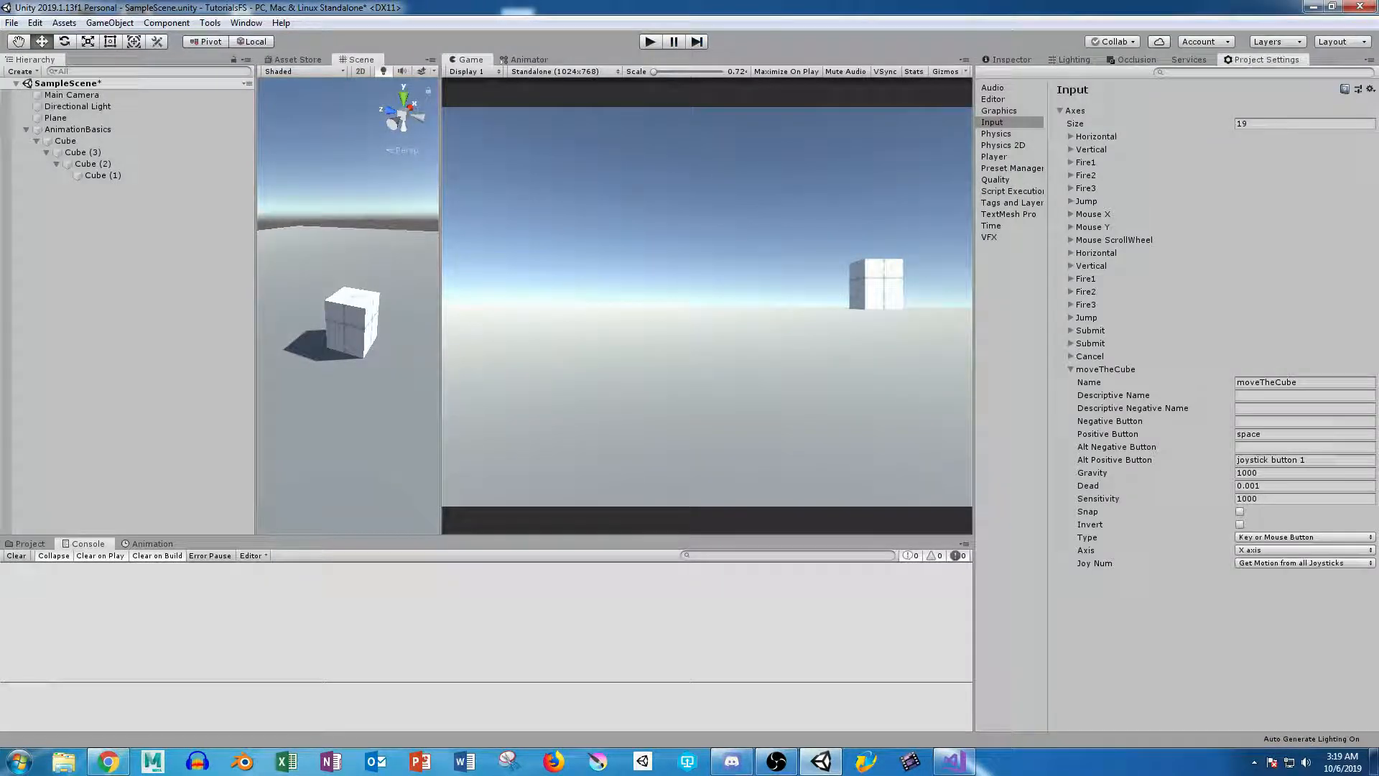
Rename the moveTheCube axis to MoveTheCube and run the scene to test the changed capitalization.
click(1266, 382)
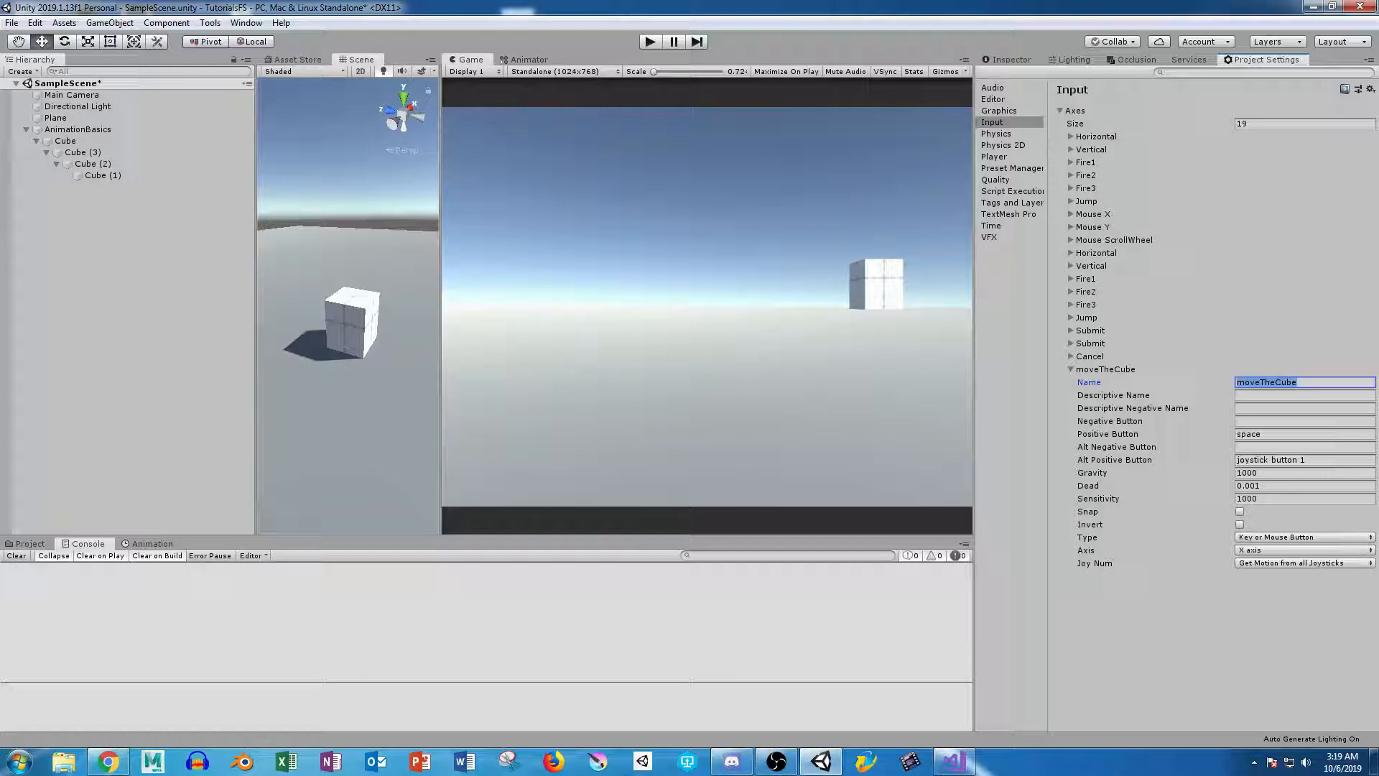
click(1245, 382)
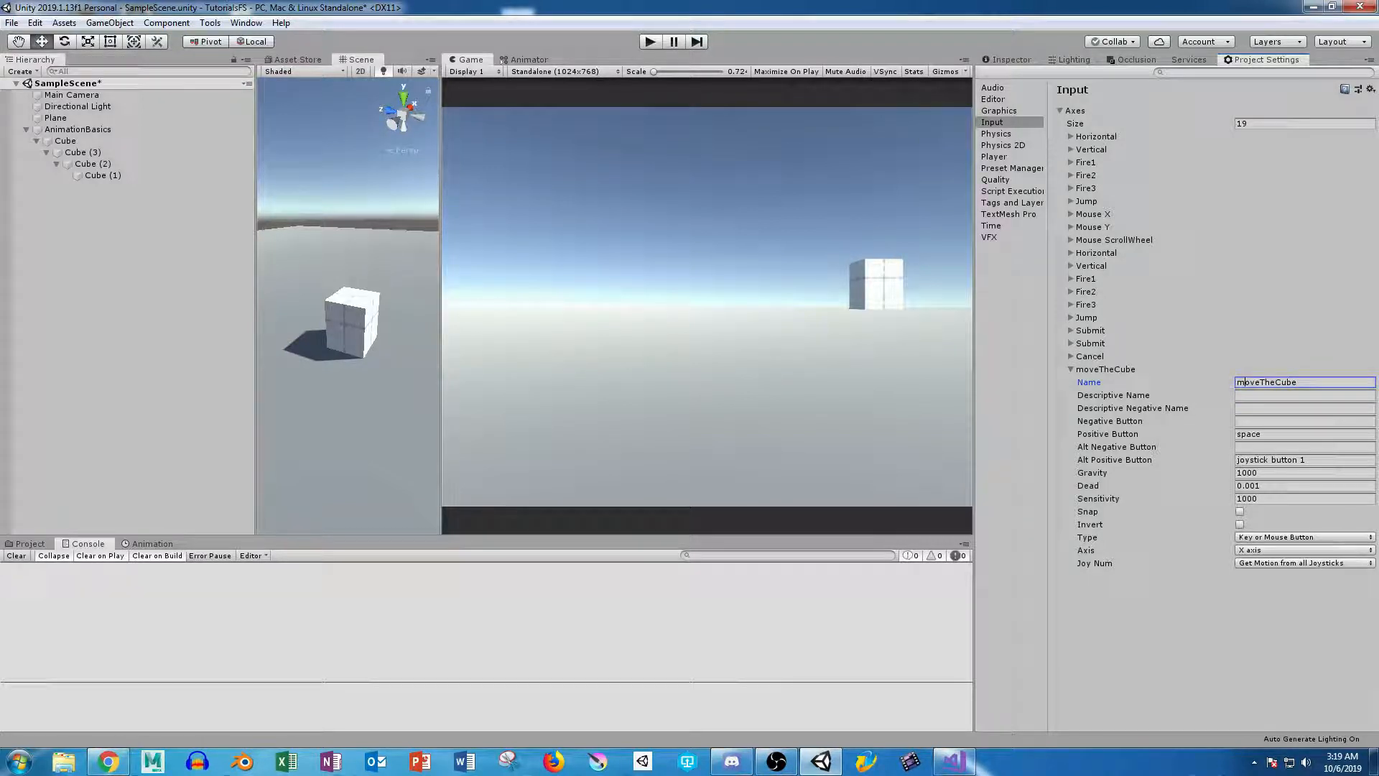
key(BackSpace)
text(M)
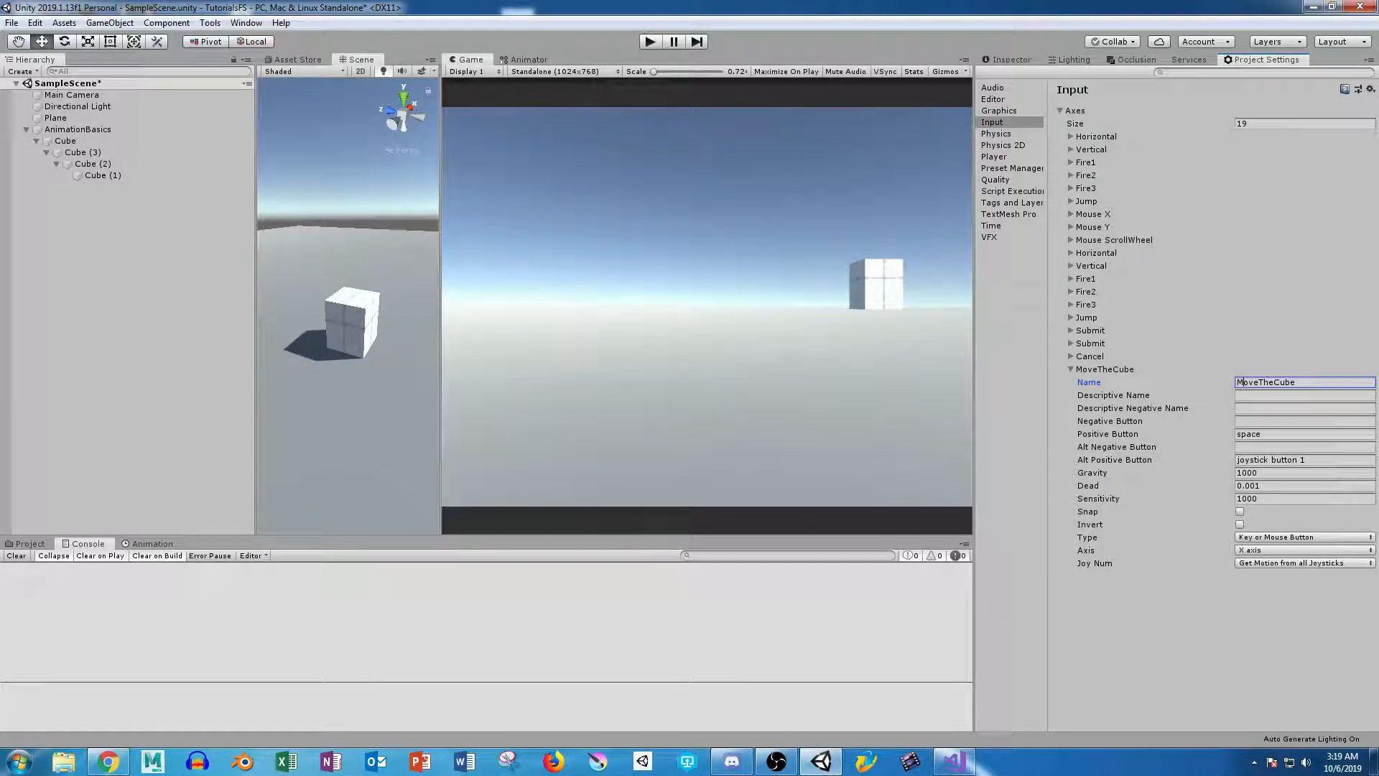
key(ctrl+p)
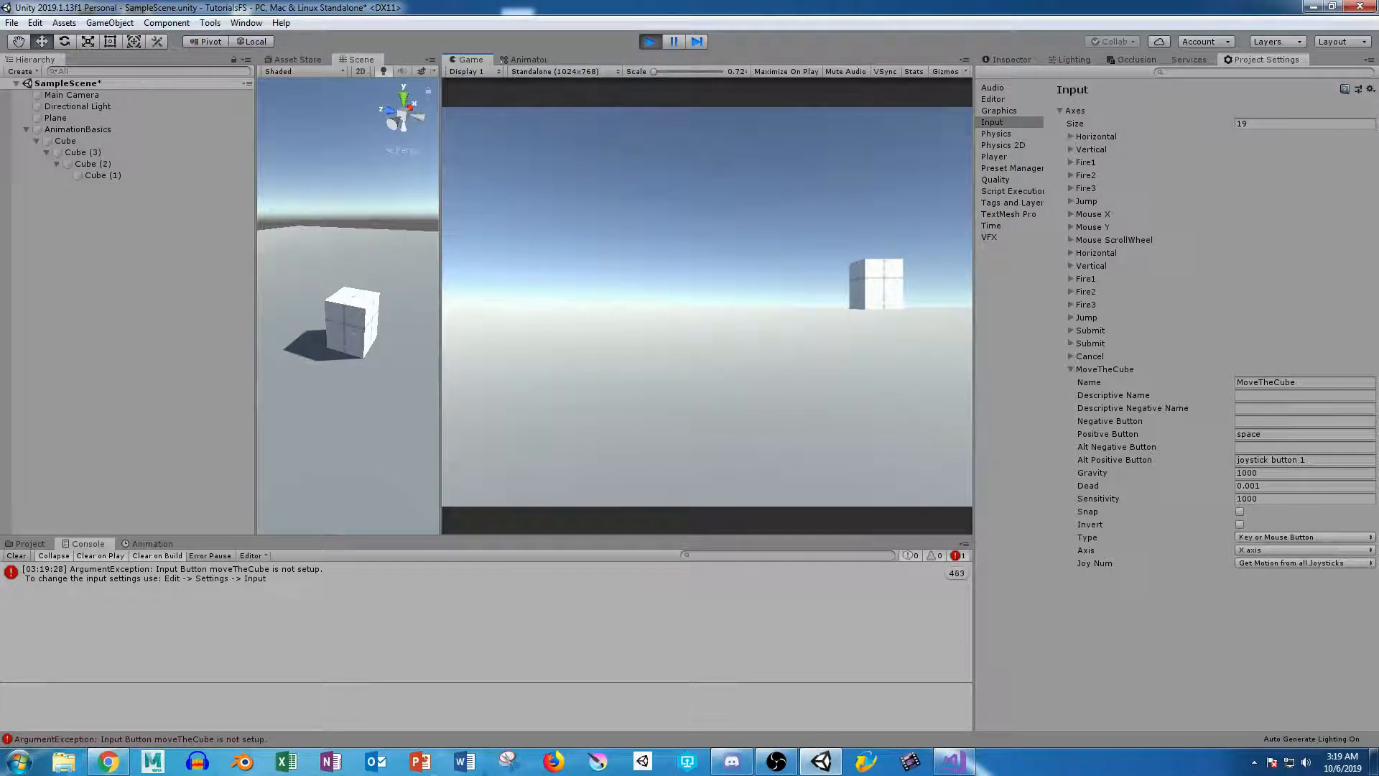
Stop play mode and rename the MoveTheCube input axis back to moveTheCube.
key(ctrl+p)
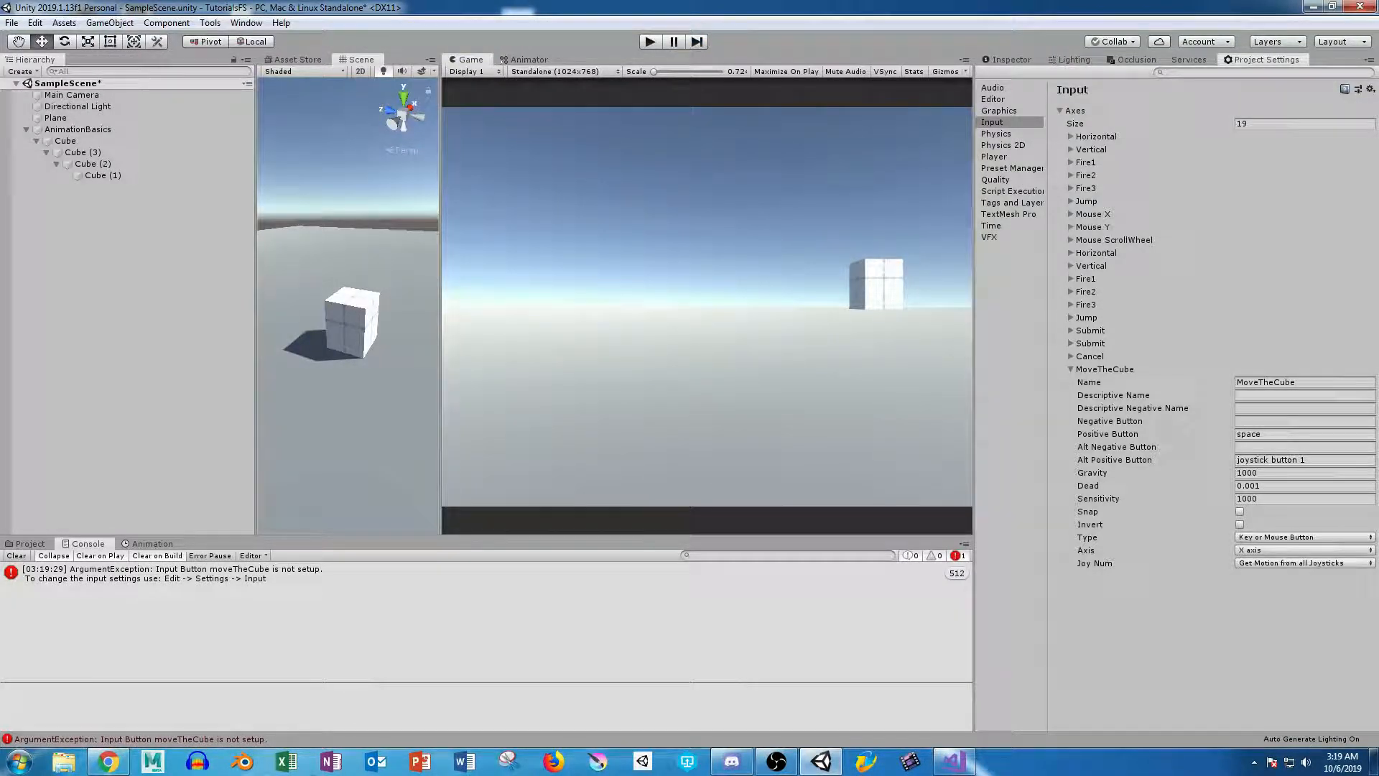
click(1265, 382)
click(1243, 382)
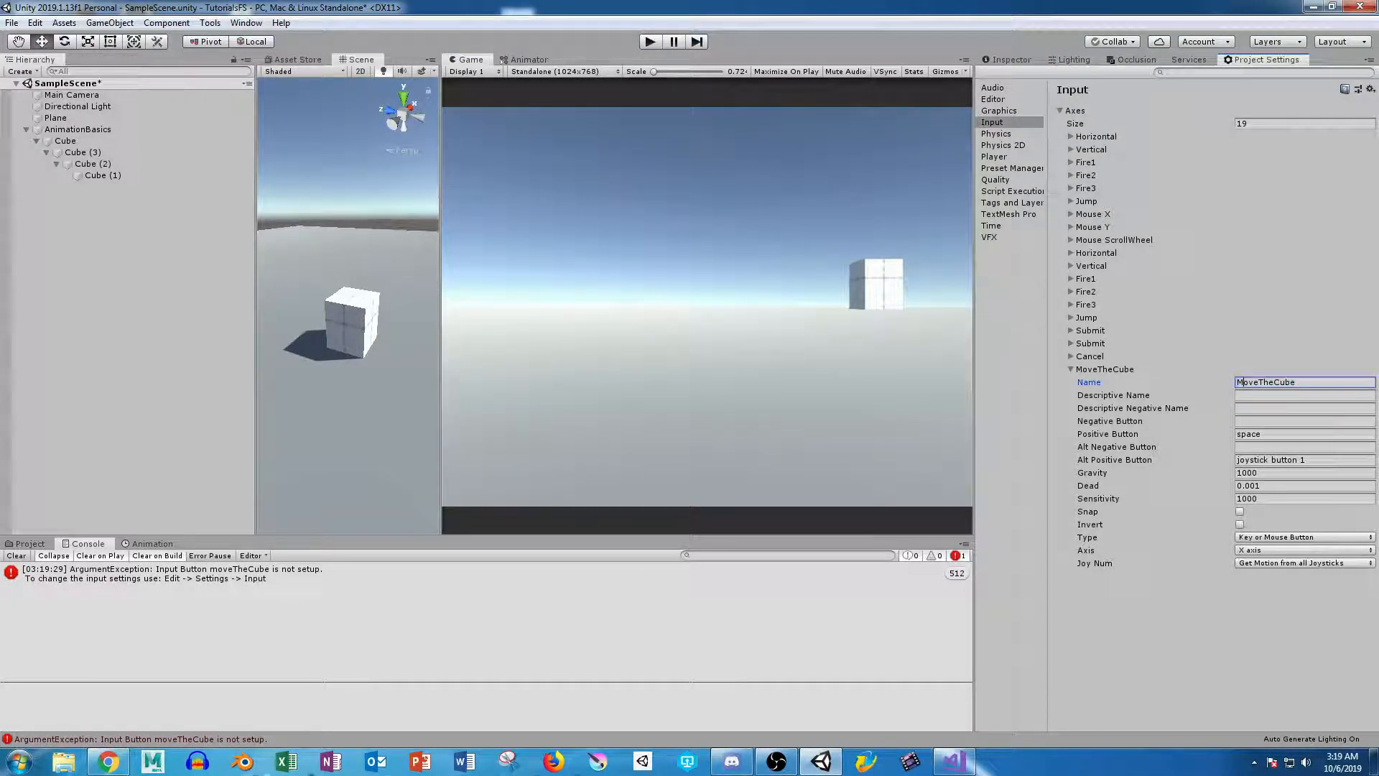
key(BackSpace)
text(m)
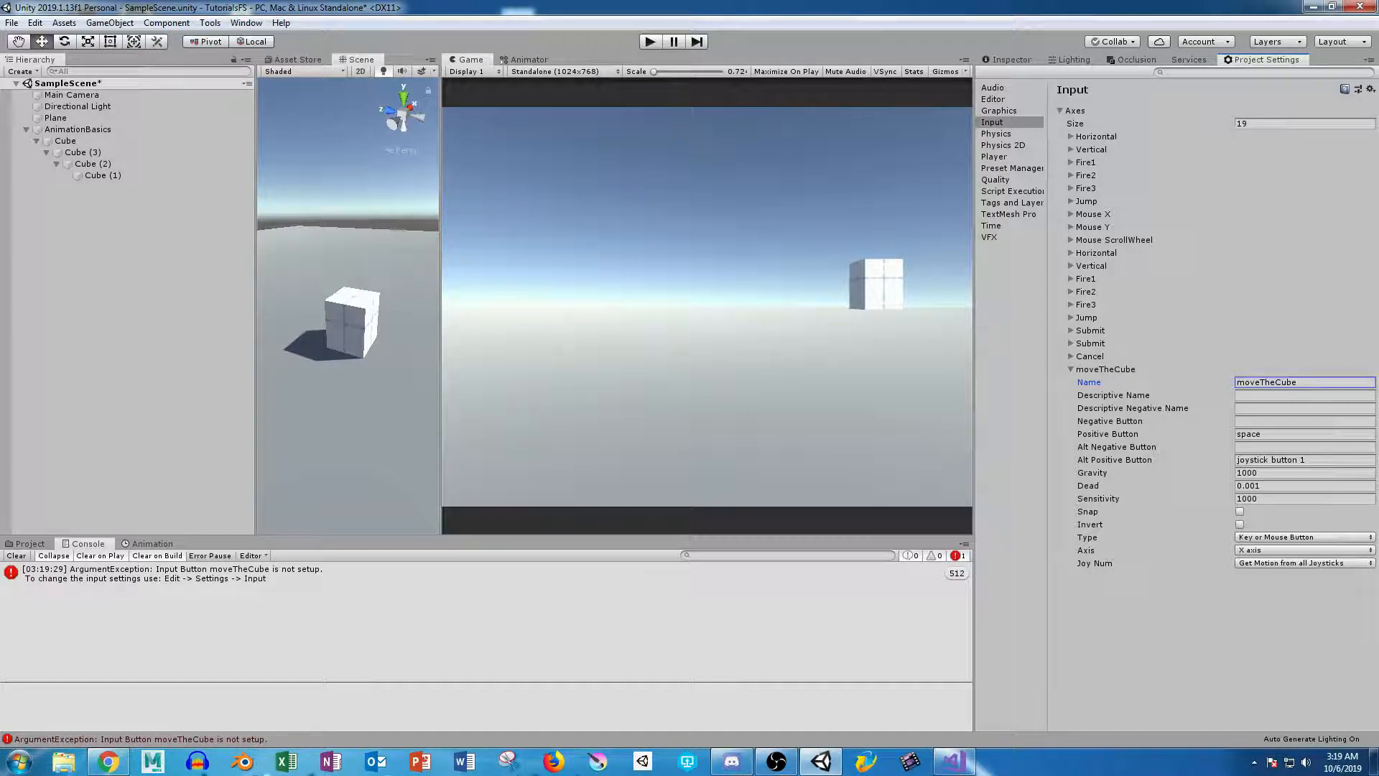
Check the axis name against the GetButtonDown string in InputScript.cs in Visual Studio, and test-run the scene in Unity.
click(954, 761)
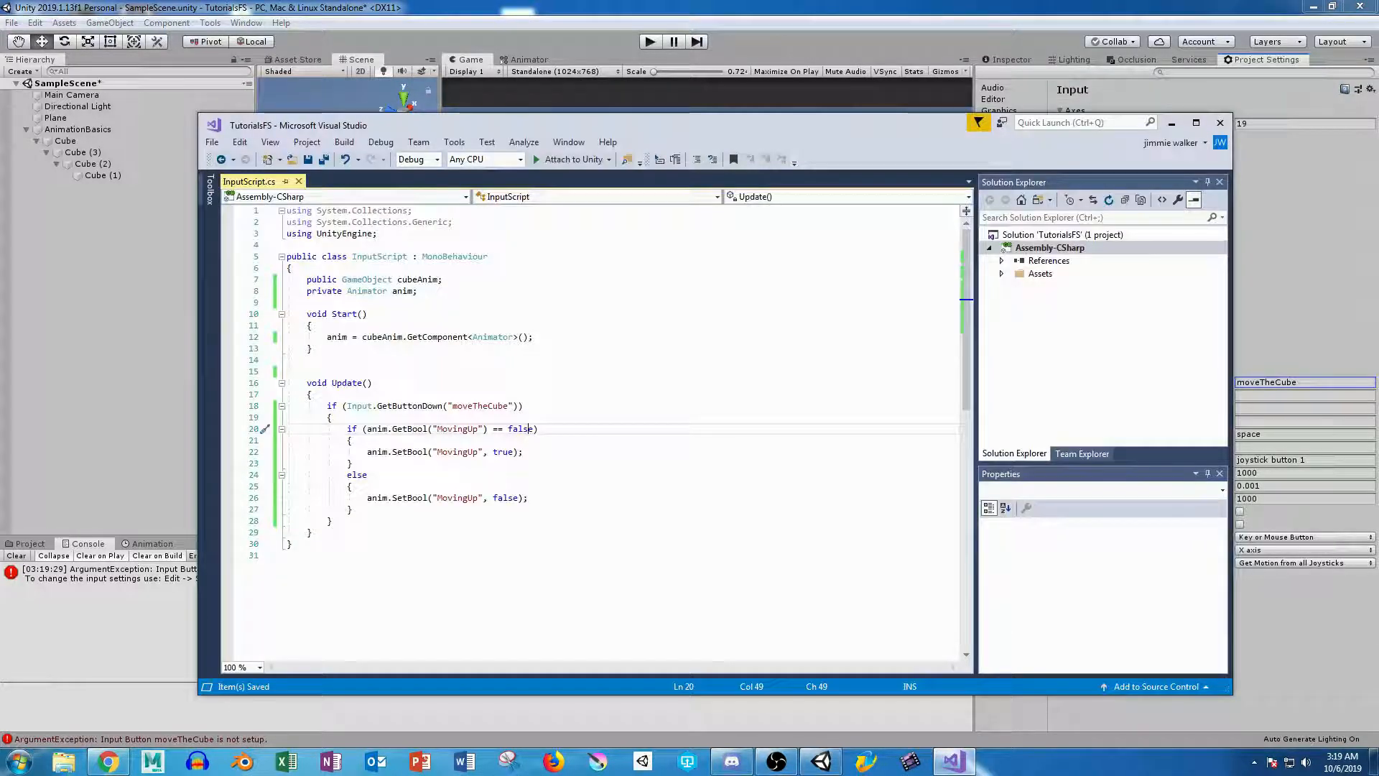
double_click(479, 406)
click(1170, 122)
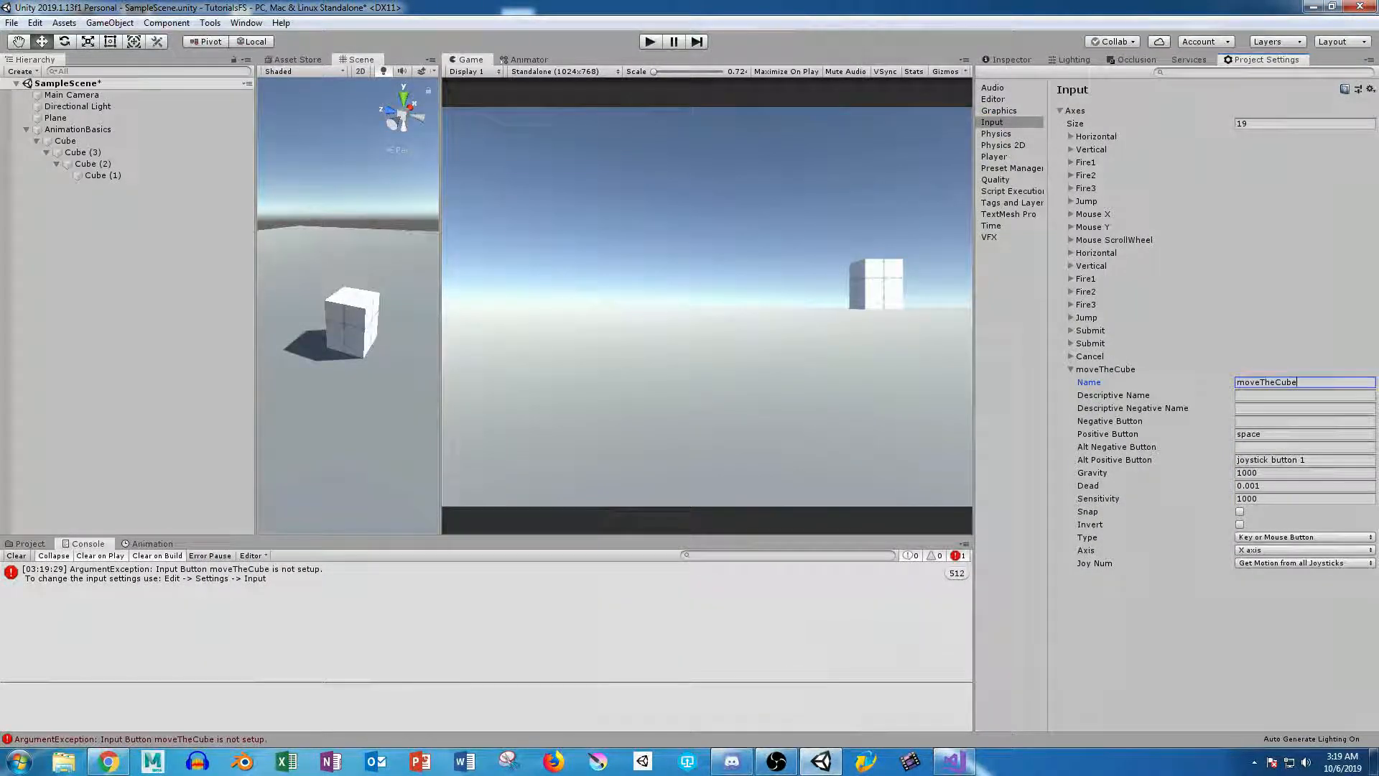
key(ctrl+p)
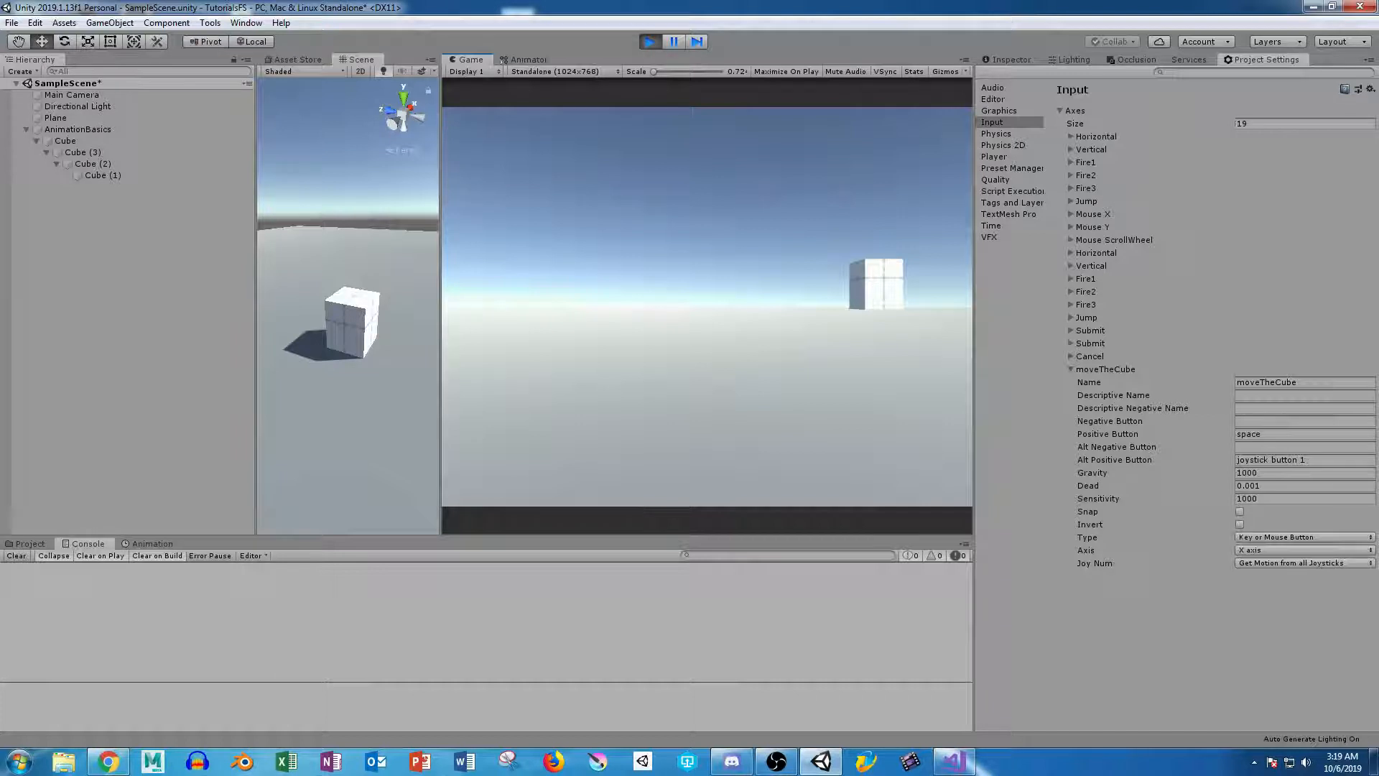
key(ctrl+p)
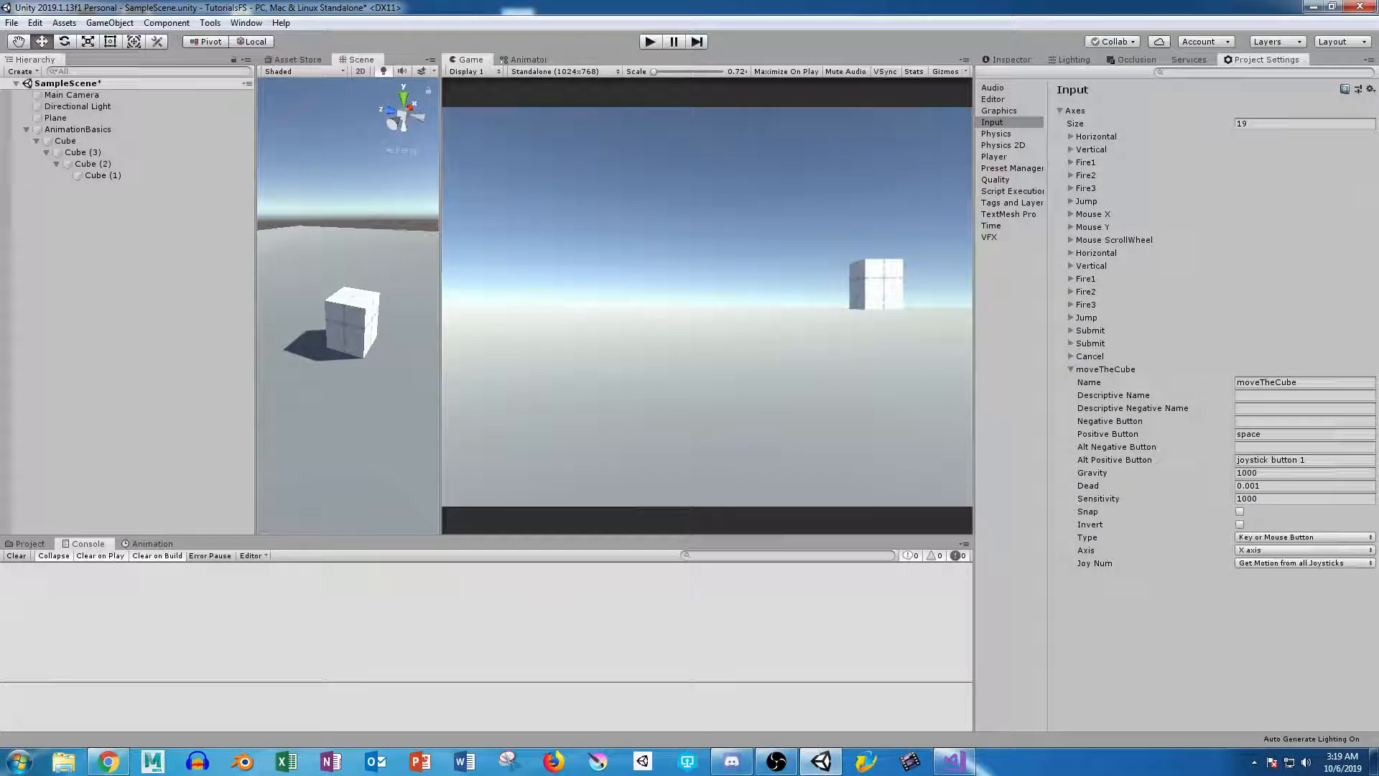